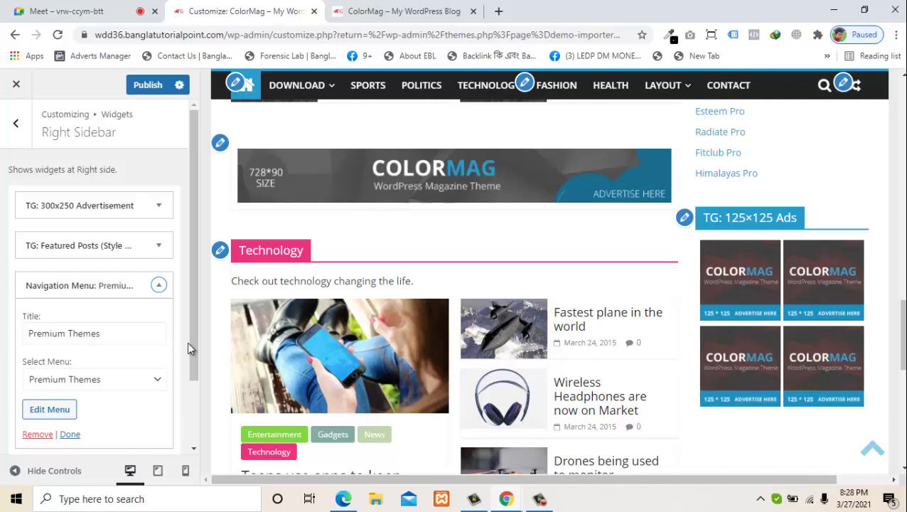
# - View the menu choices of the Navigation Menu widget in the Right Sidebar, and return to the main customizer sections
pyautogui.moveTo(192, 343); pyautogui.dragTo(175, 365)
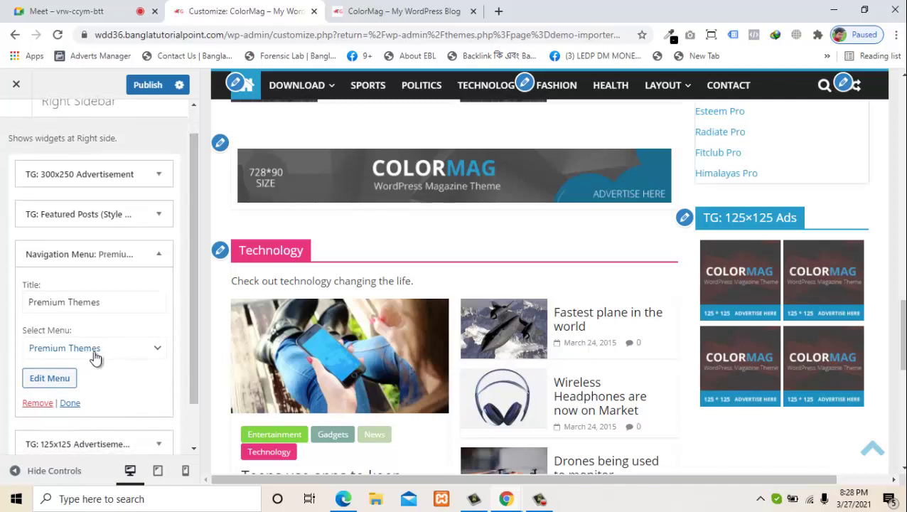
pyautogui.click(146, 354)
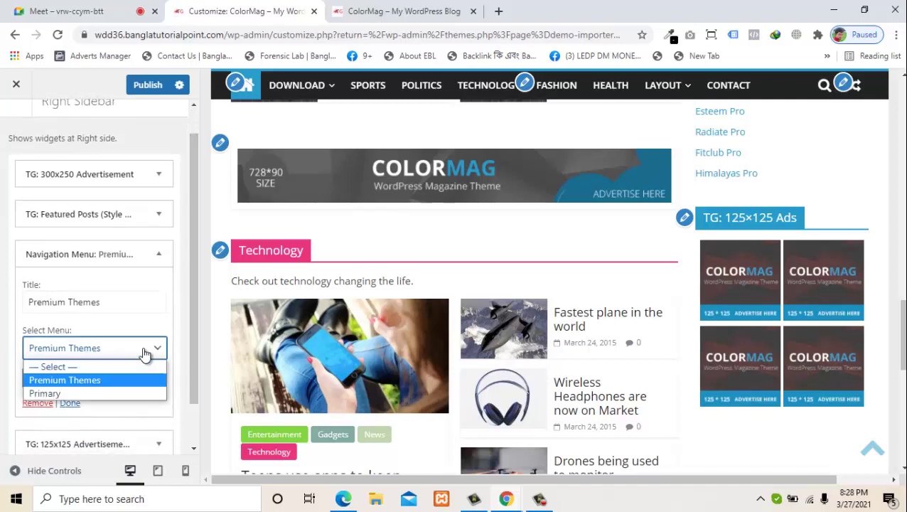
pyautogui.click(145, 354)
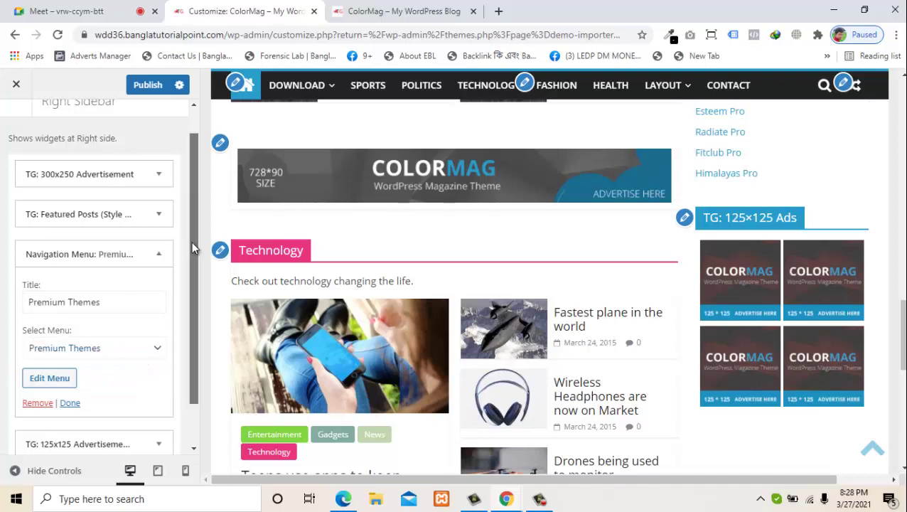
pyautogui.moveTo(195, 247); pyautogui.dragTo(179, 141)
pyautogui.click(11, 138)
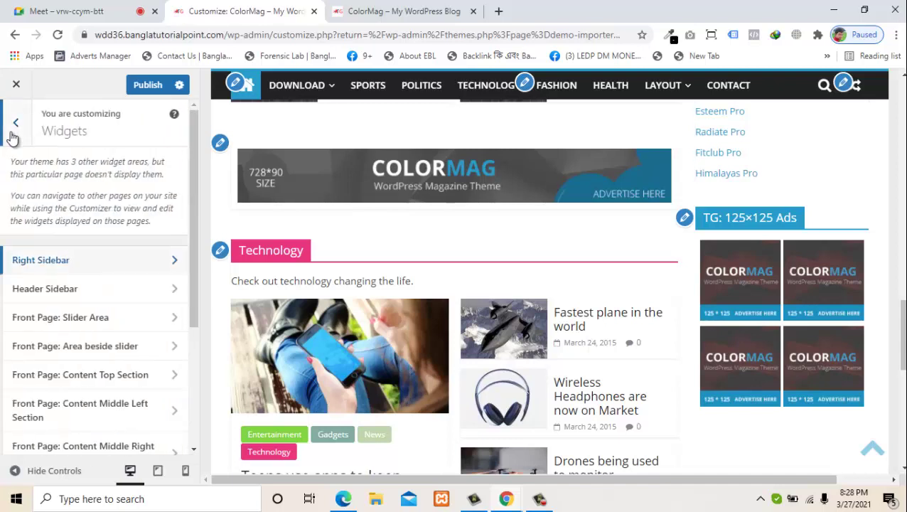
pyautogui.click(11, 138)
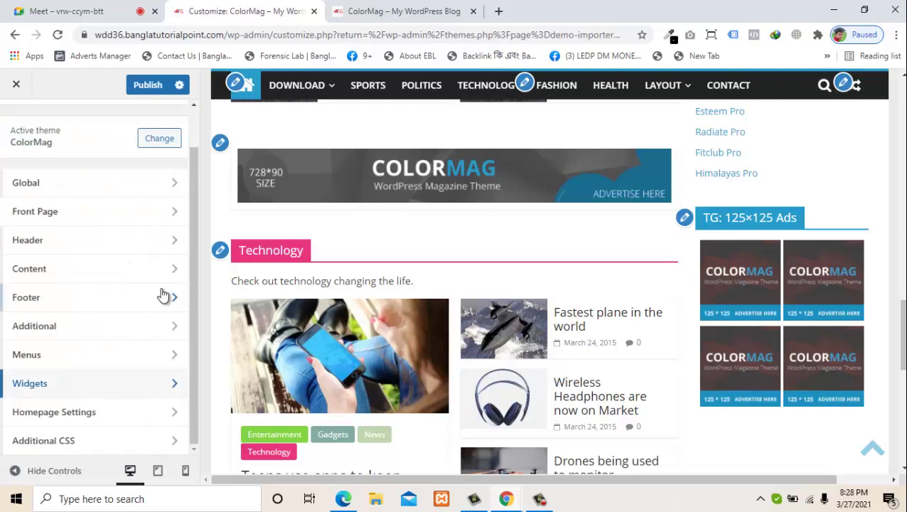
# - Try a static page as the homepage display in Homepage Settings, and switch back to the latest posts
pyautogui.click(145, 416)
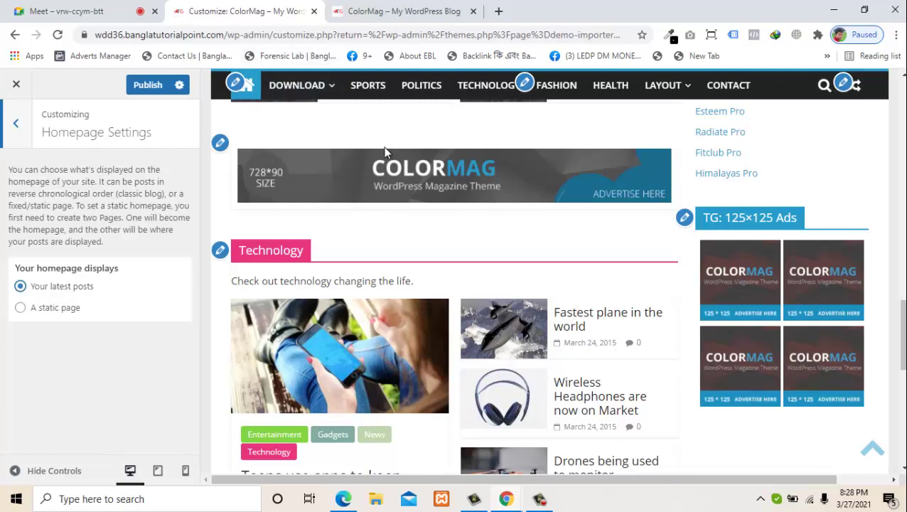
pyautogui.click(42, 319)
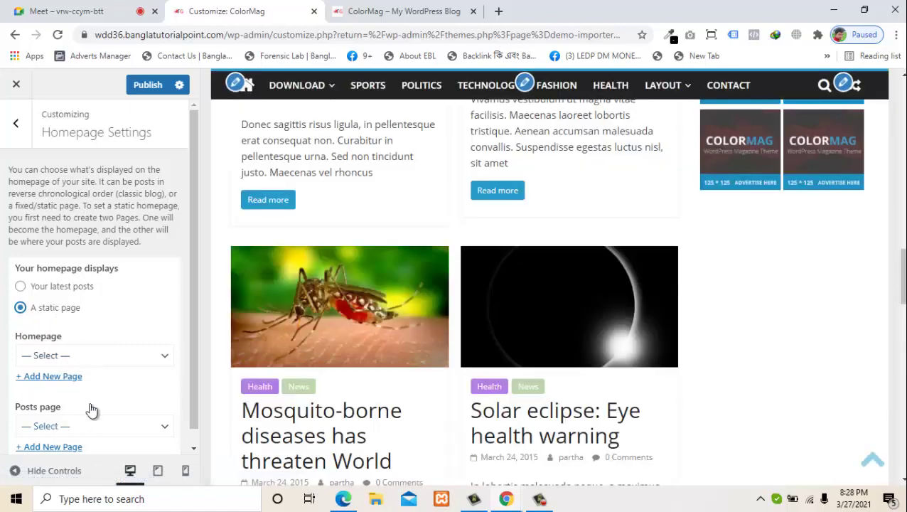
pyautogui.click(36, 286)
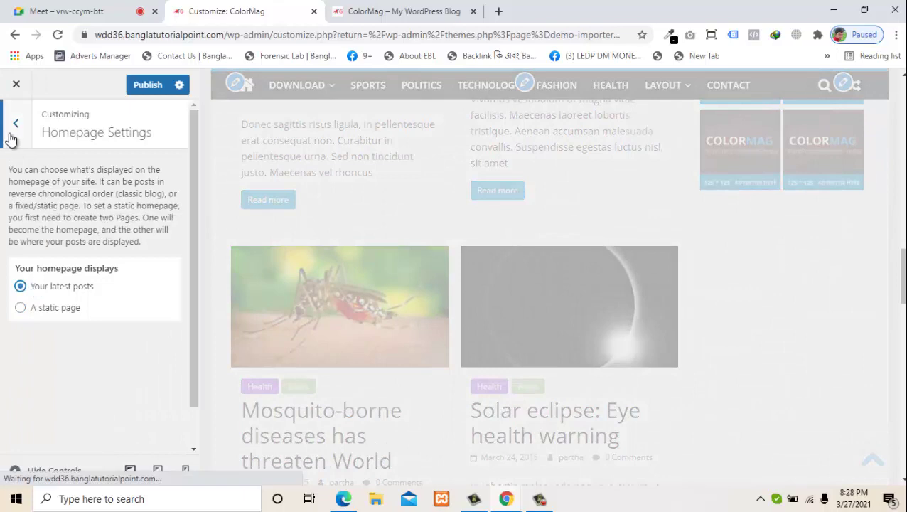
pyautogui.click(14, 124)
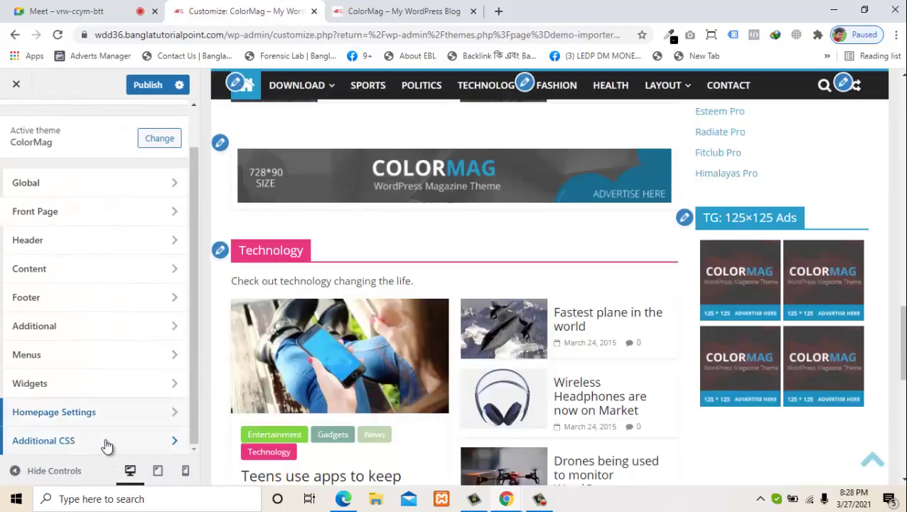
# - Look over the Additional CSS section with its instructions and code editor, and return to the customizer sections
pyautogui.click(106, 442)
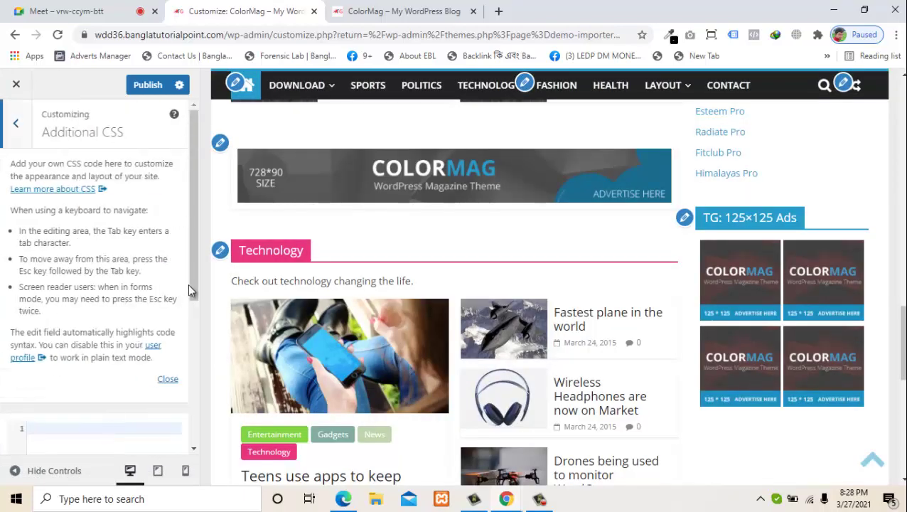
pyautogui.moveTo(192, 291); pyautogui.dragTo(188, 377)
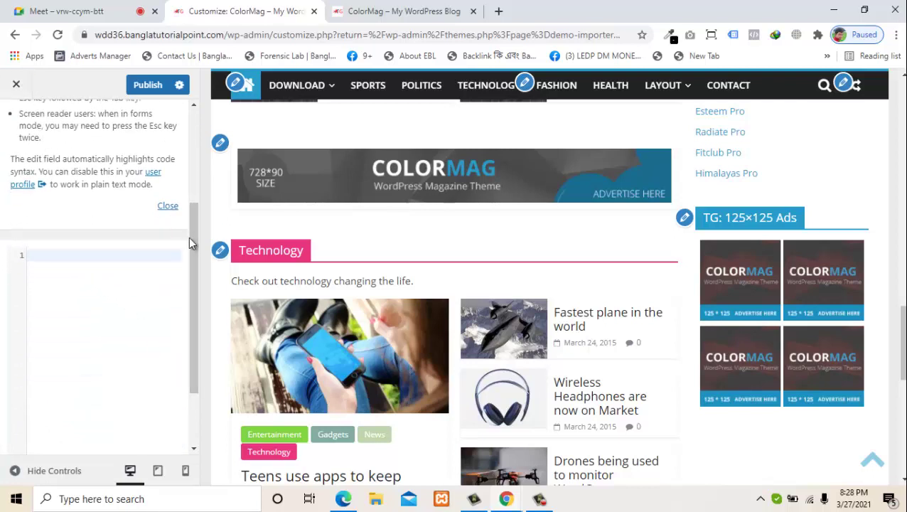
pyautogui.moveTo(189, 237); pyautogui.dragTo(188, 129)
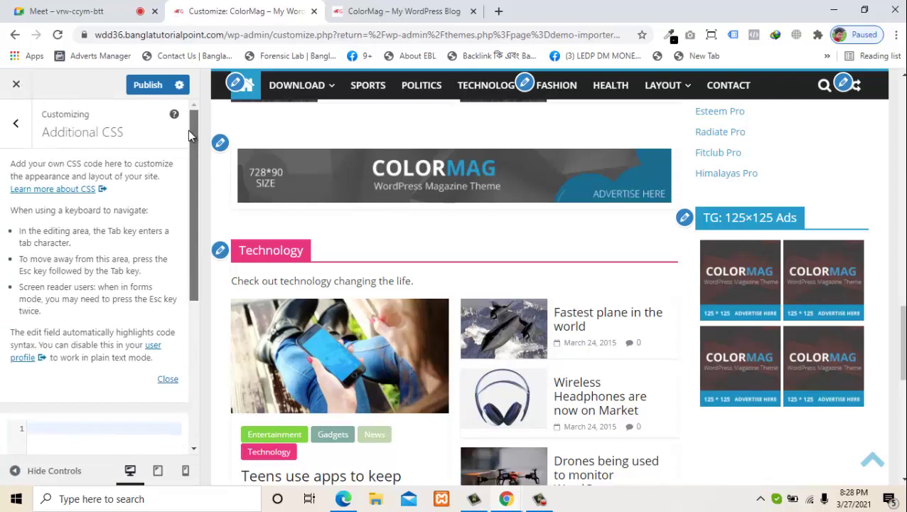
pyautogui.click(16, 123)
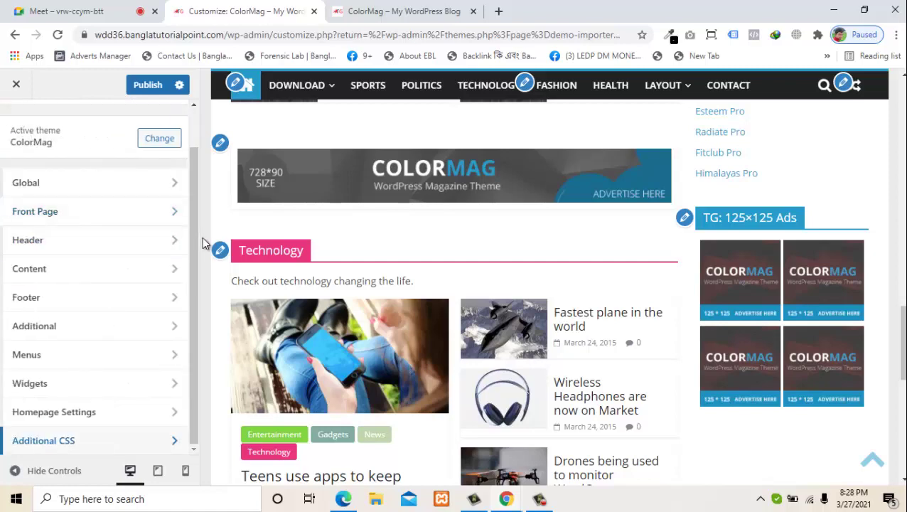
# - Review the site preview from the header and navigation menu down through the upper part of the home page
pyautogui.moveTo(197, 244); pyautogui.dragTo(183, 178)
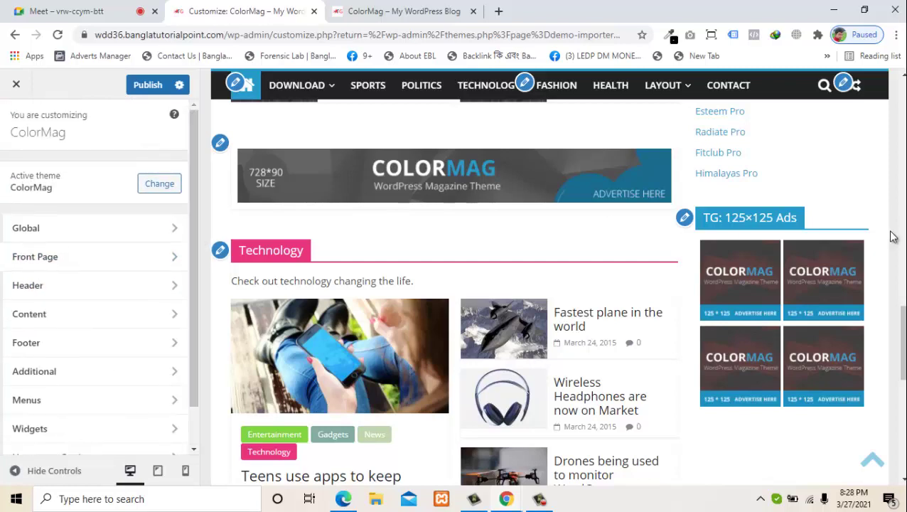
pyautogui.scroll(10, 895, 185)
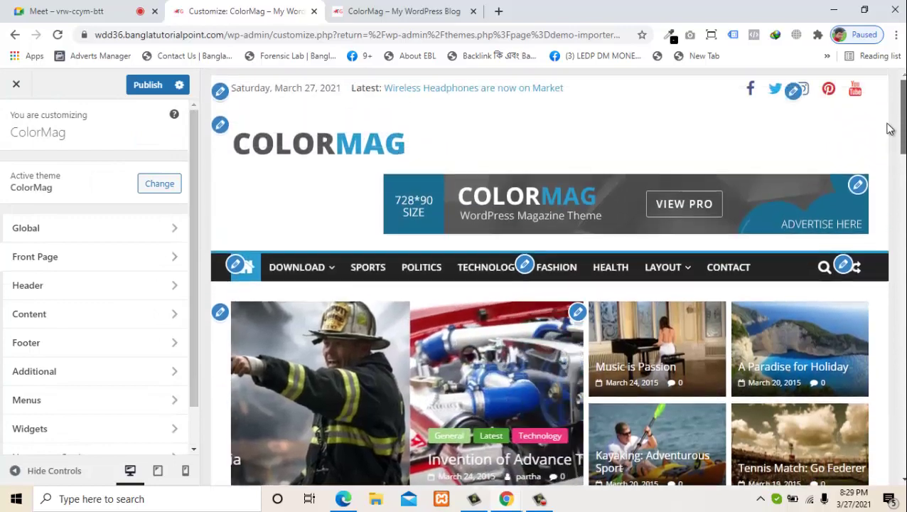
pyautogui.scroll(-4, 885, 162)
pyautogui.scroll(3, 885, 162)
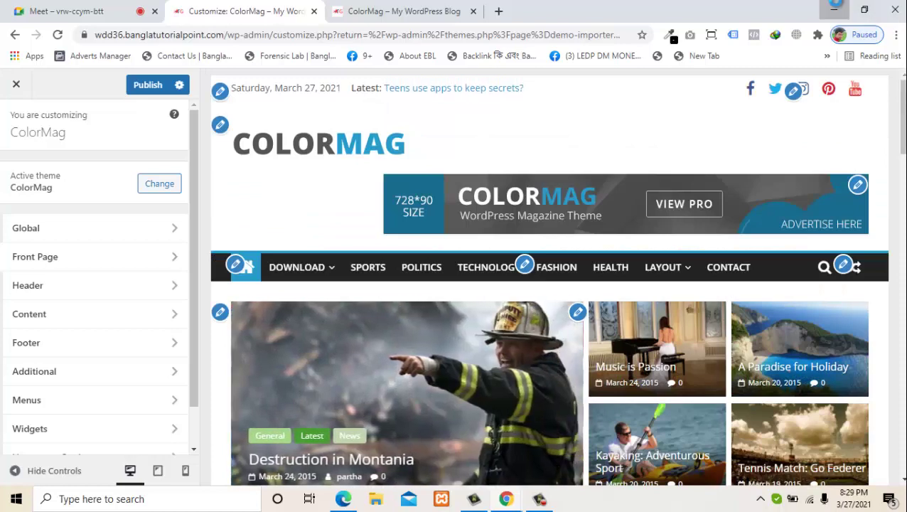
# - Close the Microsoft Edge window behind Chrome and switch back to the customizer in Chrome
pyautogui.click(835, 9)
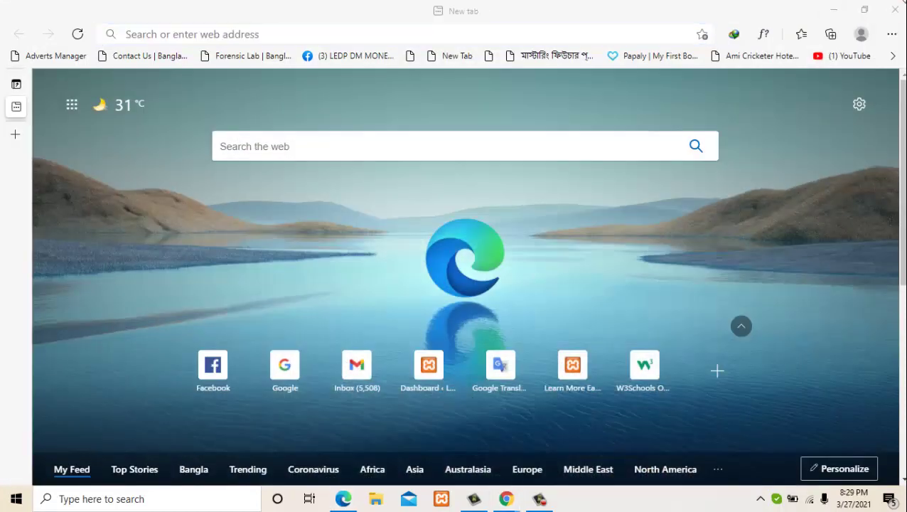
pyautogui.click(895, 9)
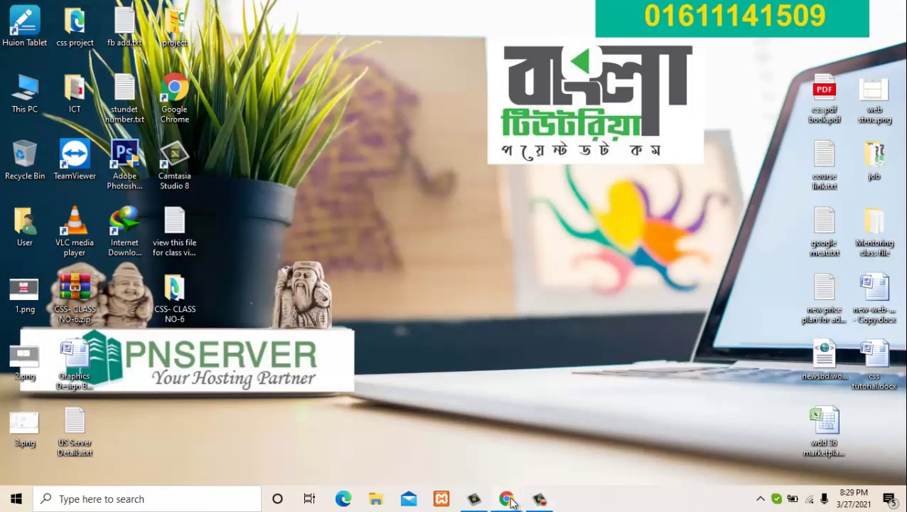
pyautogui.moveTo(510, 501)
pyautogui.click(449, 452)
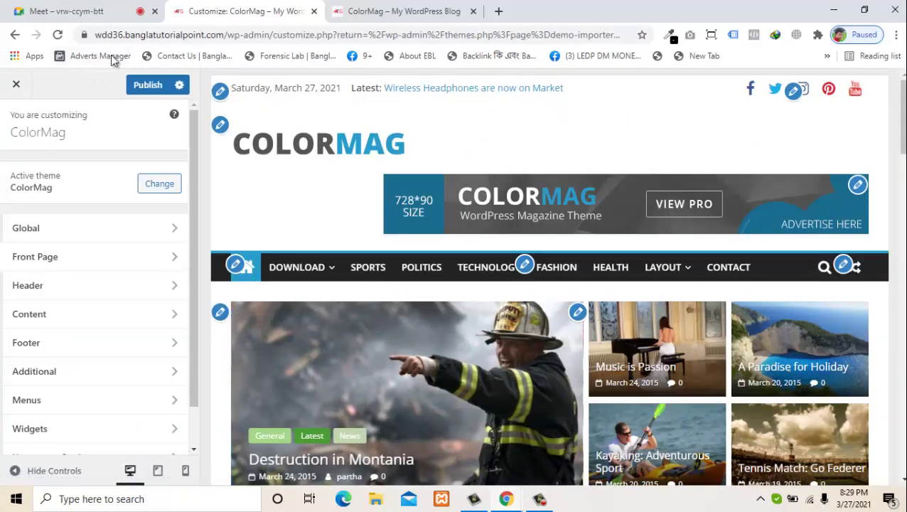
# - Exit the customizer, discarding unsaved changes, and browse the demos on the Demo Importer page
pyautogui.click(16, 85)
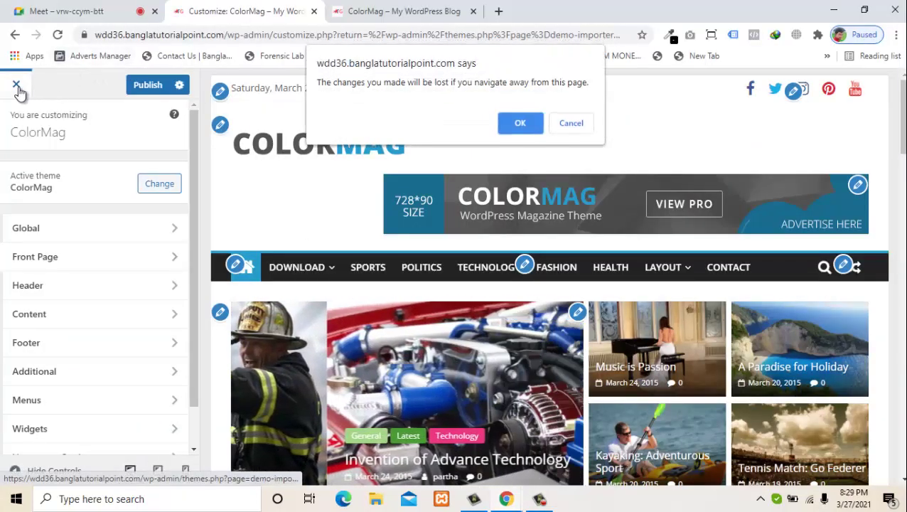
pyautogui.click(535, 125)
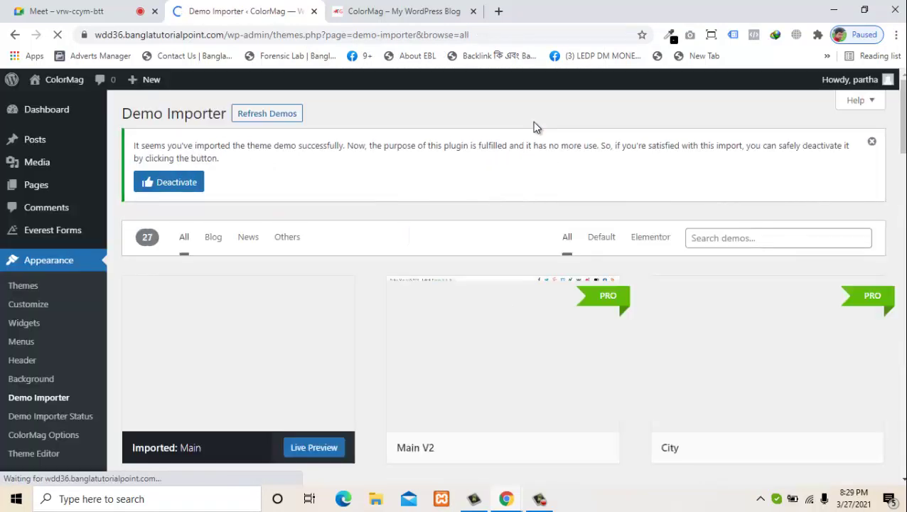
pyautogui.scroll(-3, 896, 110)
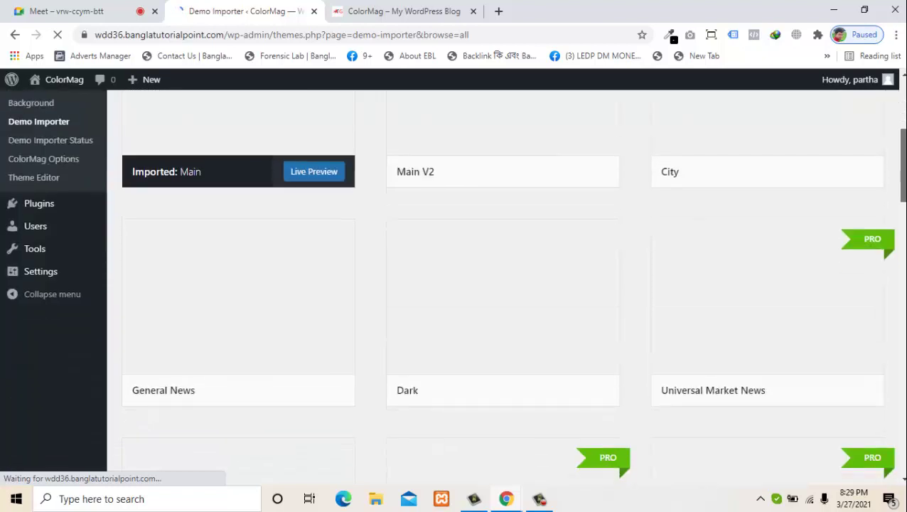
pyautogui.scroll(1, 902, 162)
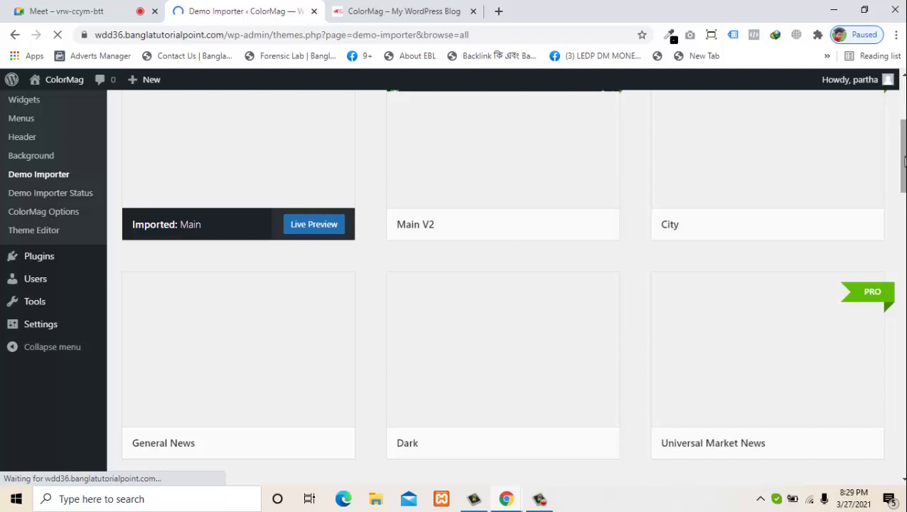
pyautogui.moveTo(904, 161)
pyautogui.mouseDown()
pyautogui.moveTo(896, 139)
pyautogui.moveTo(893, 165)
pyautogui.mouseUp()
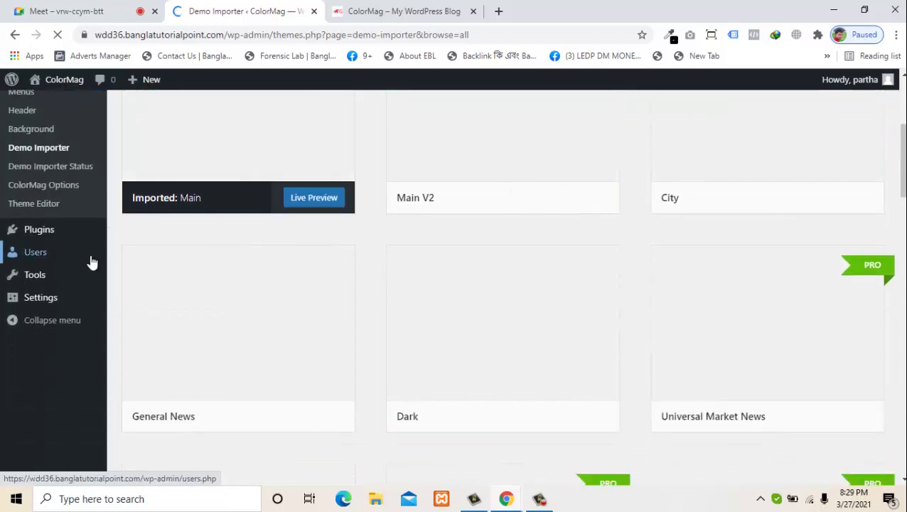
# - Open the Export Personal Data tool and look over its export request form and request list
pyautogui.moveTo(41, 280)
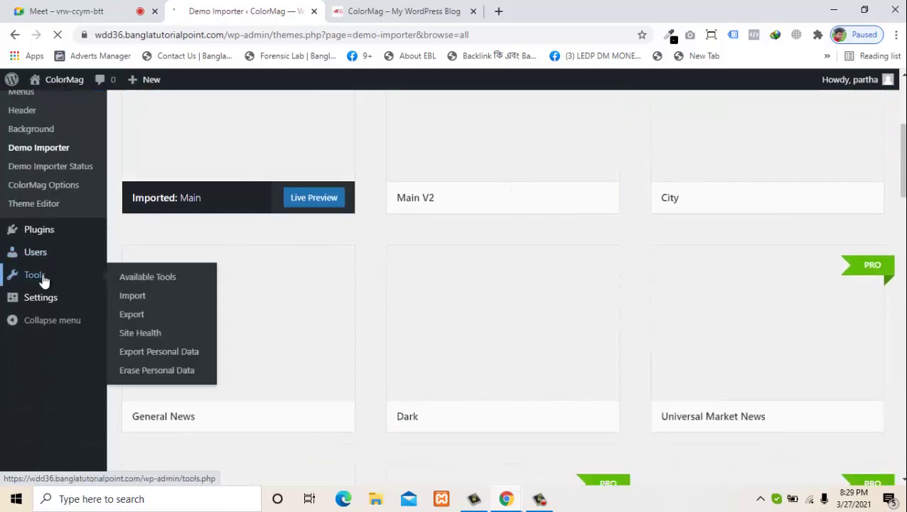
pyautogui.click(184, 355)
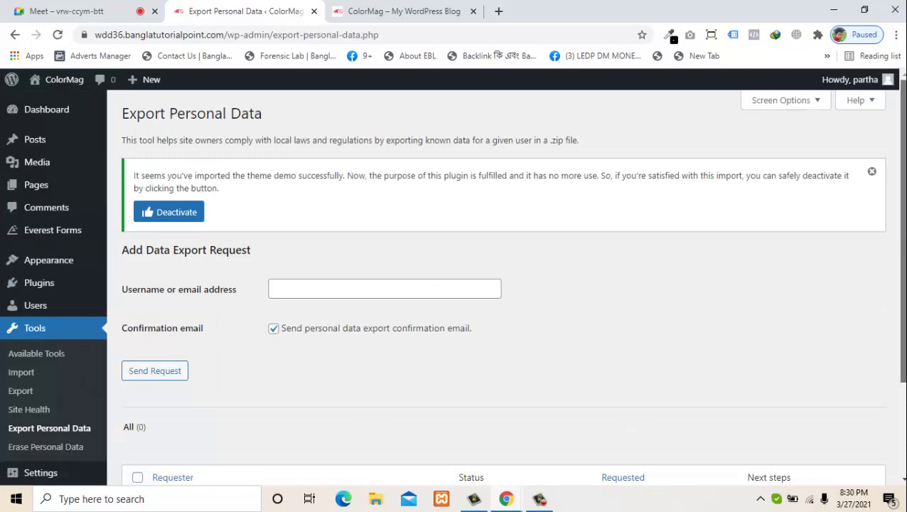
pyautogui.scroll(-3, 785, 253)
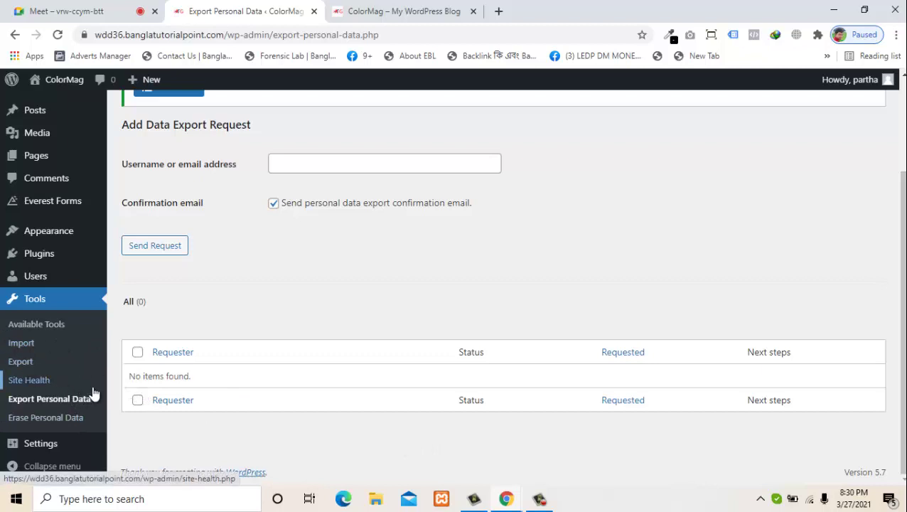
# - Open the Import tool and review the list of systems that content can be imported from
pyautogui.click(21, 346)
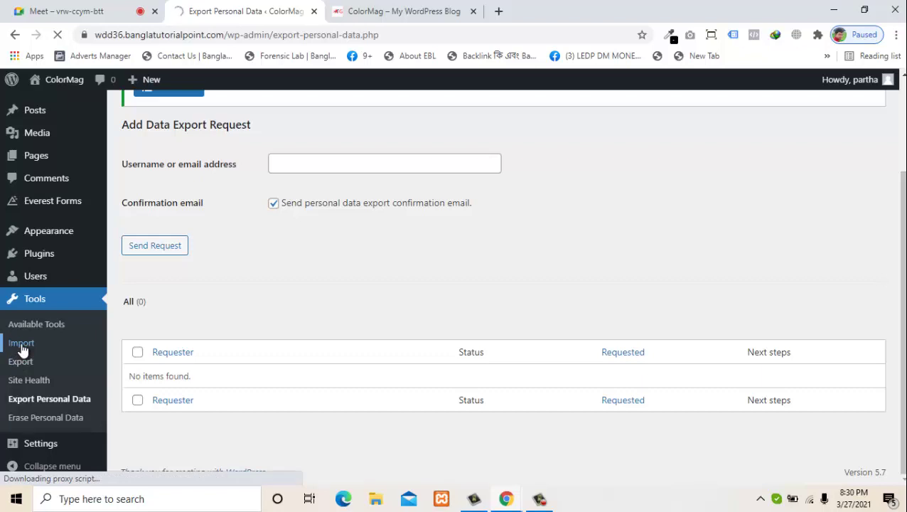
pyautogui.click(541, 500)
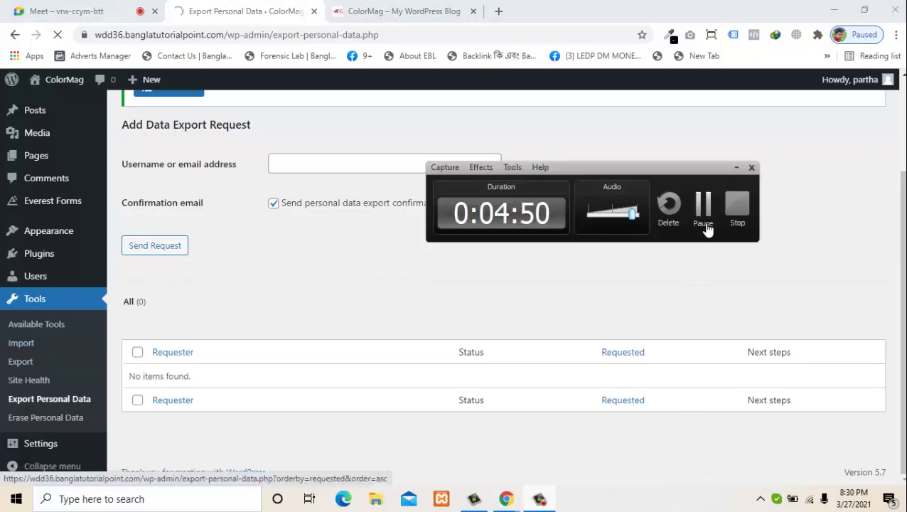
pyautogui.click(705, 225)
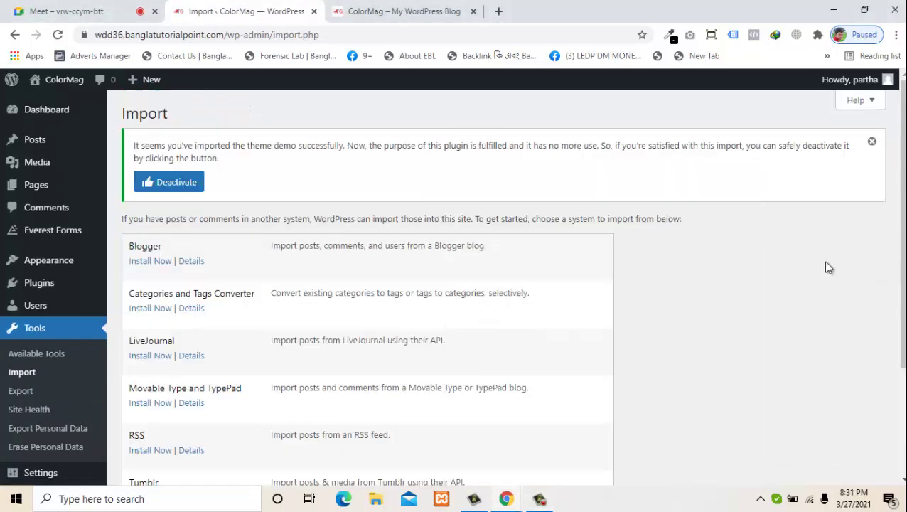
pyautogui.scroll(-2, 253, 355)
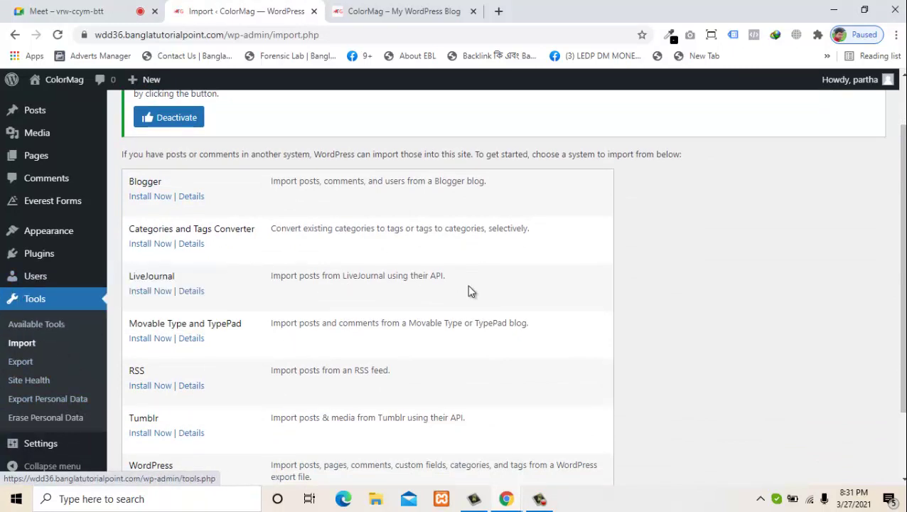
pyautogui.scroll(-2, 756, 347)
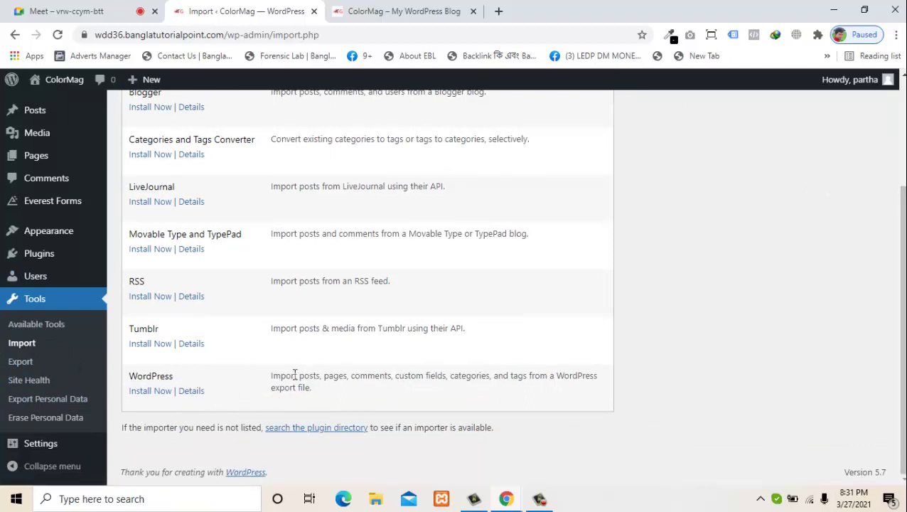
# - Install the WordPress importer and run it to reach its file upload page
pyautogui.moveTo(285, 377); pyautogui.dragTo(340, 384)
pyautogui.click(323, 404)
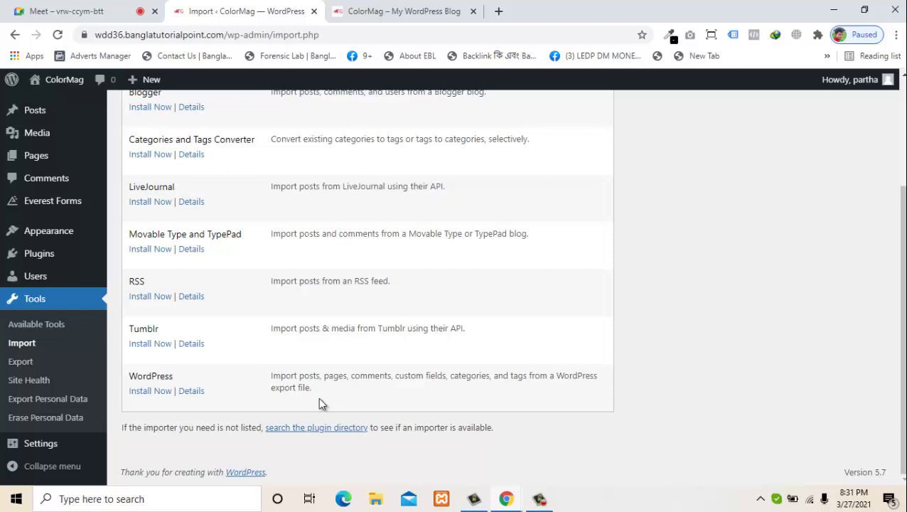
pyautogui.click(150, 393)
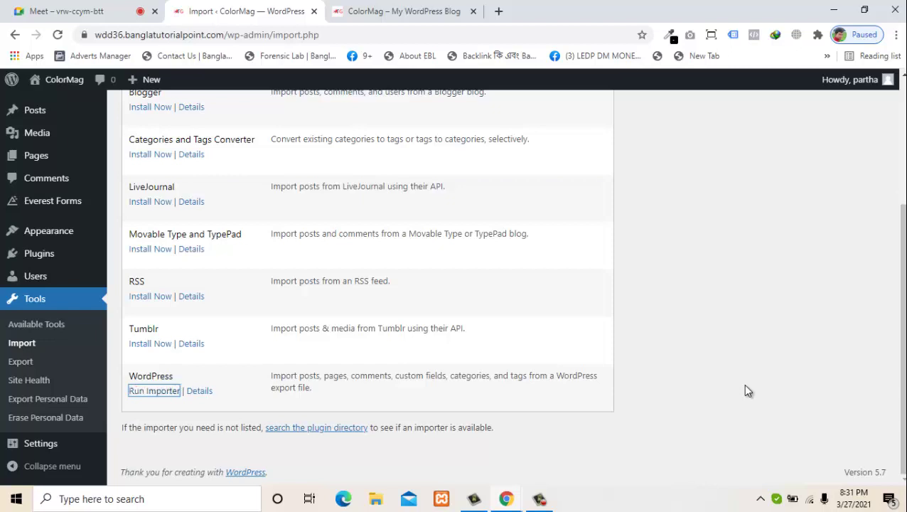
pyautogui.click(160, 397)
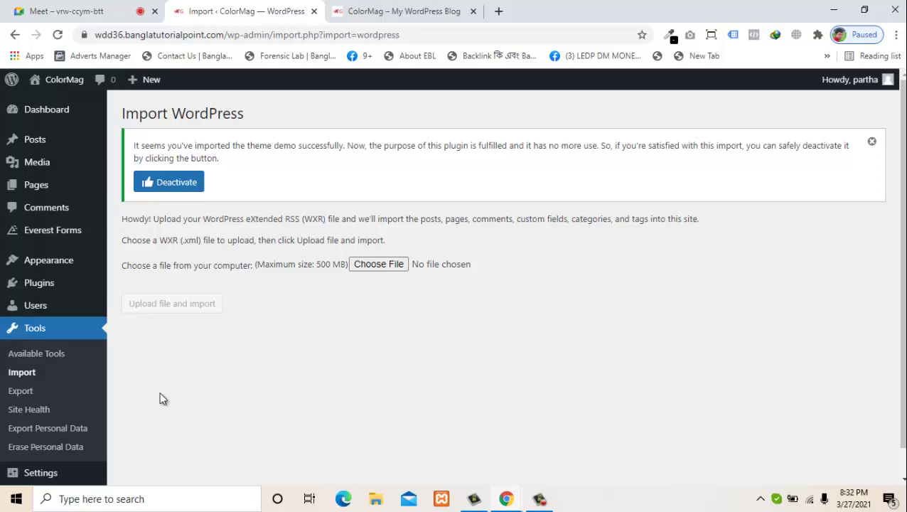
# - Upload newsbd.wordpress.2020-06-07.xml from the Desktop folder to the WordPress importer
pyautogui.click(377, 264)
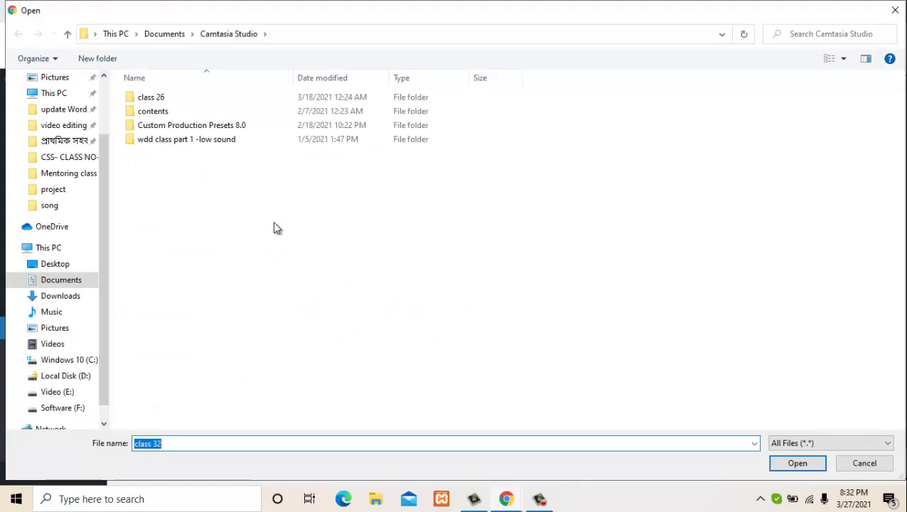
pyautogui.scroll(3, 100, 173)
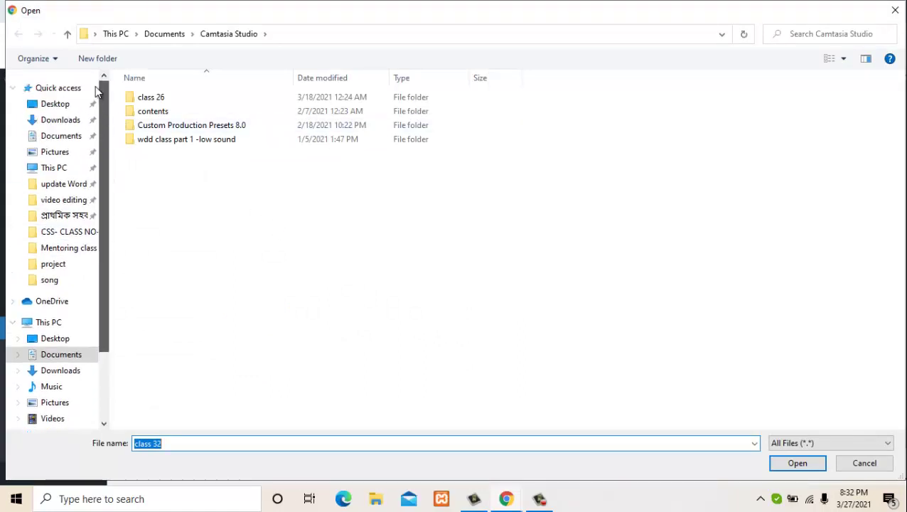
pyautogui.click(63, 104)
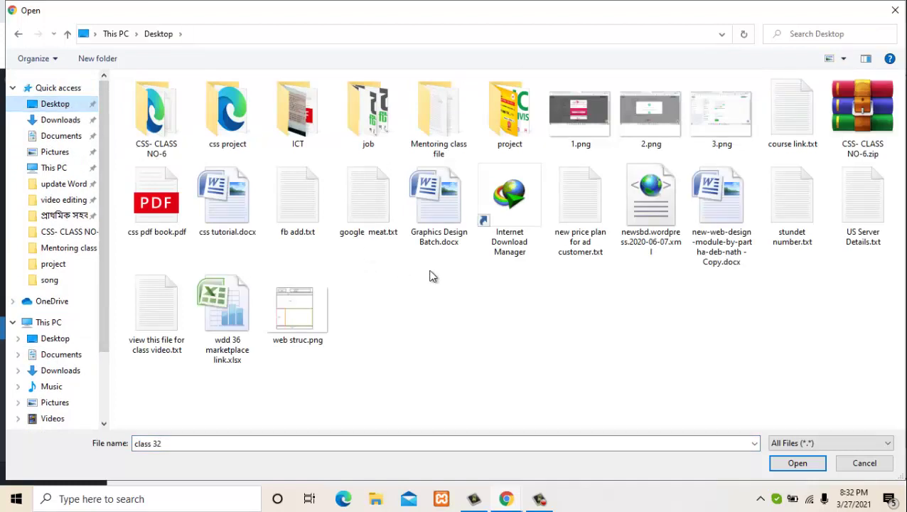
pyautogui.click(642, 230)
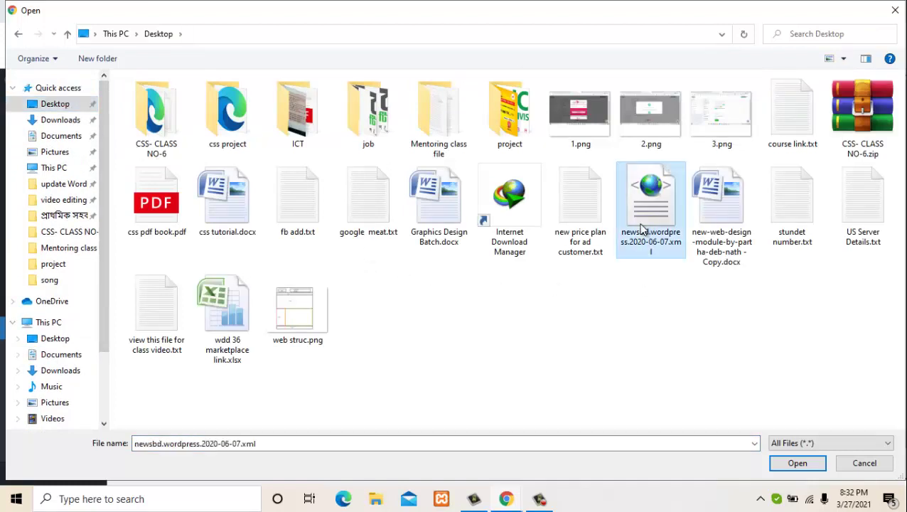
pyautogui.click(798, 464)
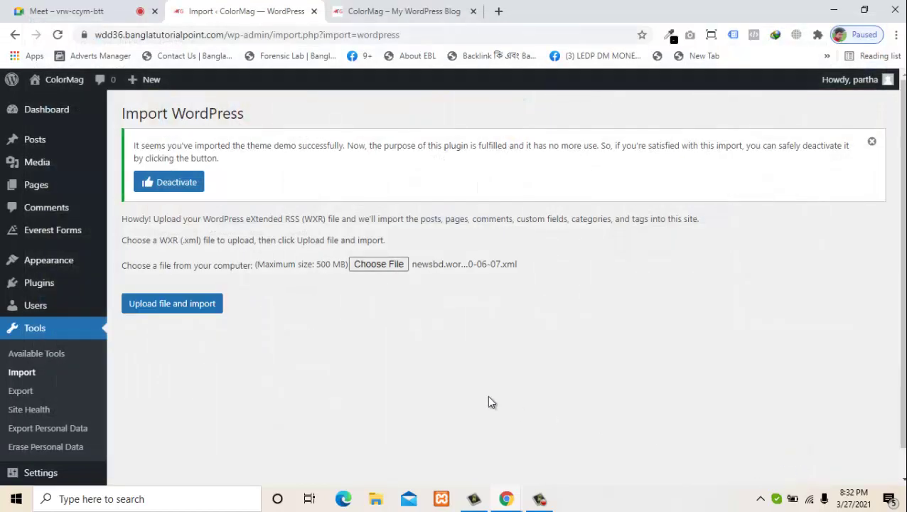
pyautogui.click(187, 304)
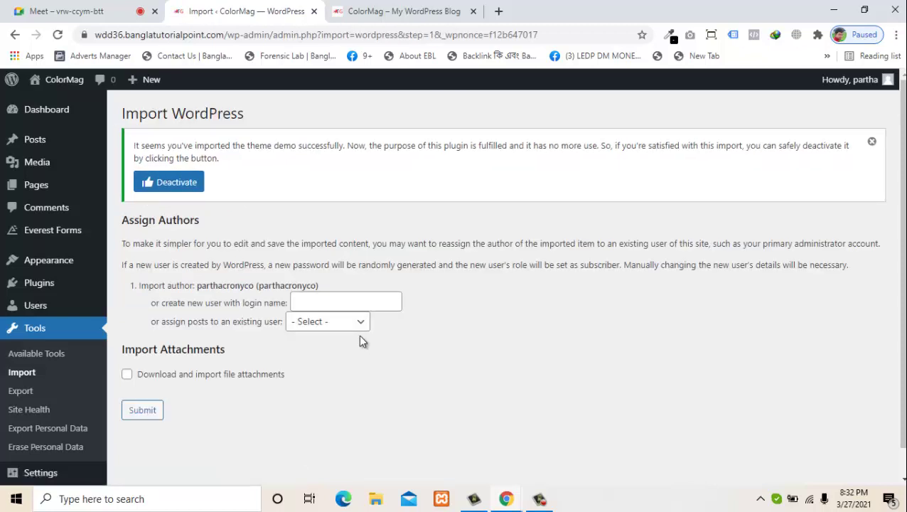
# - Assign the imported posts to the existing site user, include file attachments, and submit the import
pyautogui.click(356, 326)
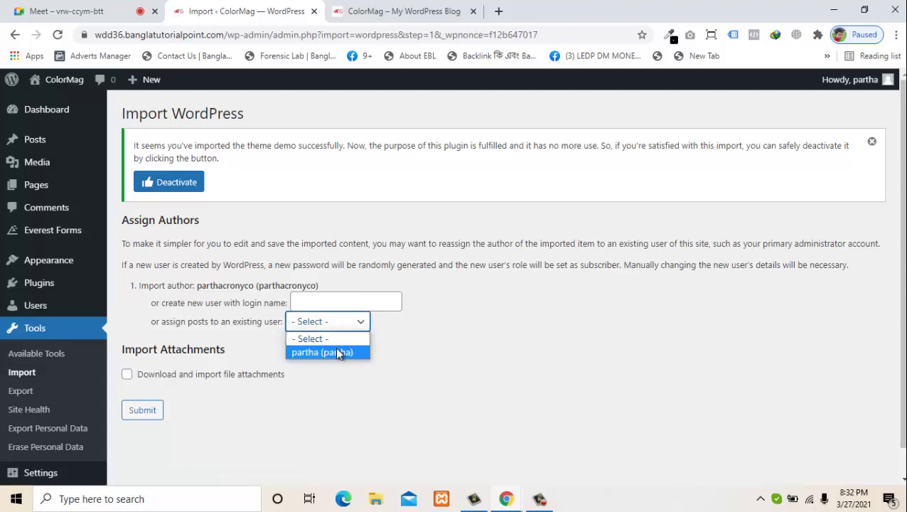
pyautogui.click(338, 354)
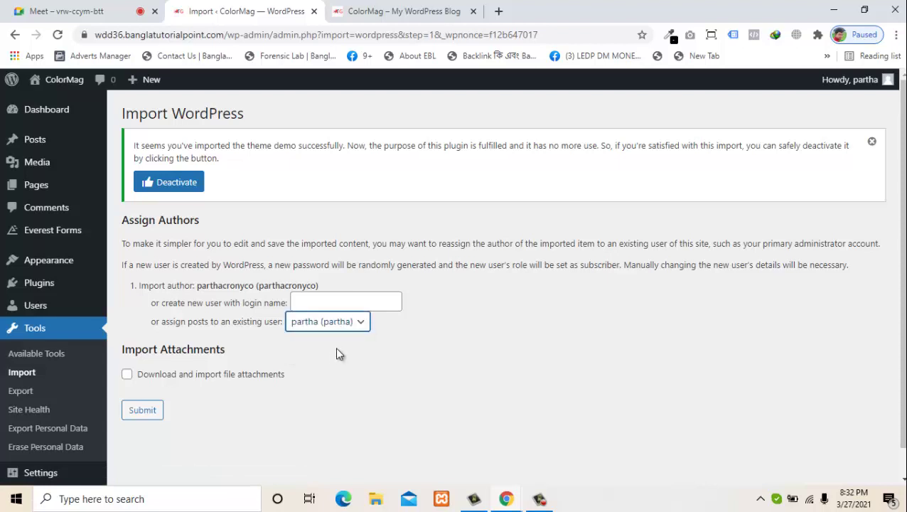
pyautogui.click(241, 377)
pyautogui.click(145, 420)
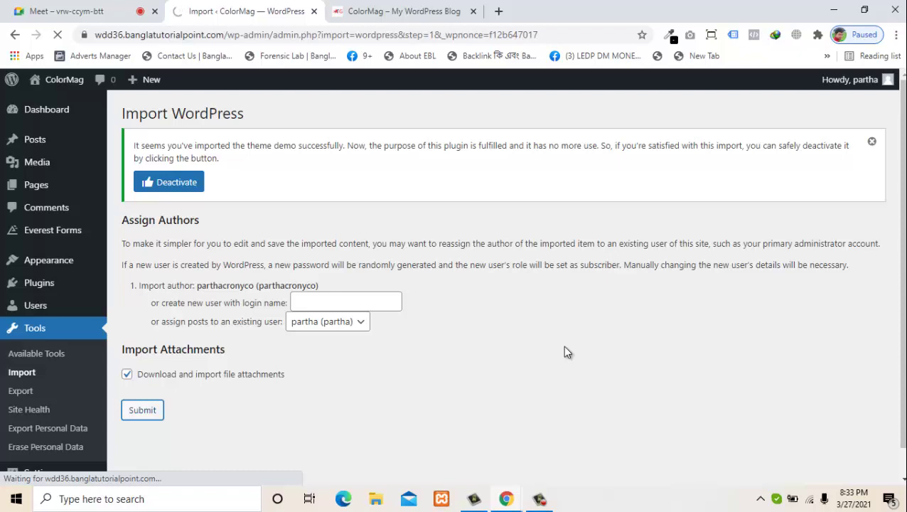
pyautogui.click(544, 503)
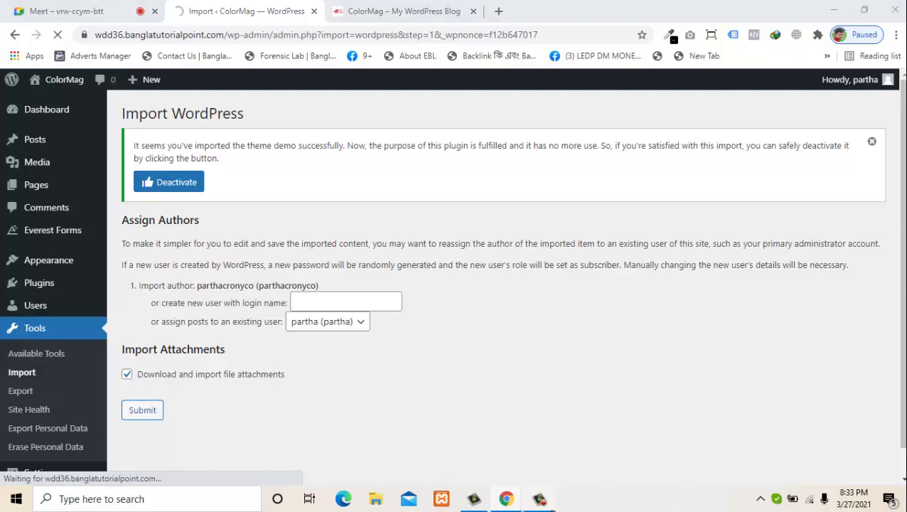
pyautogui.click(704, 206)
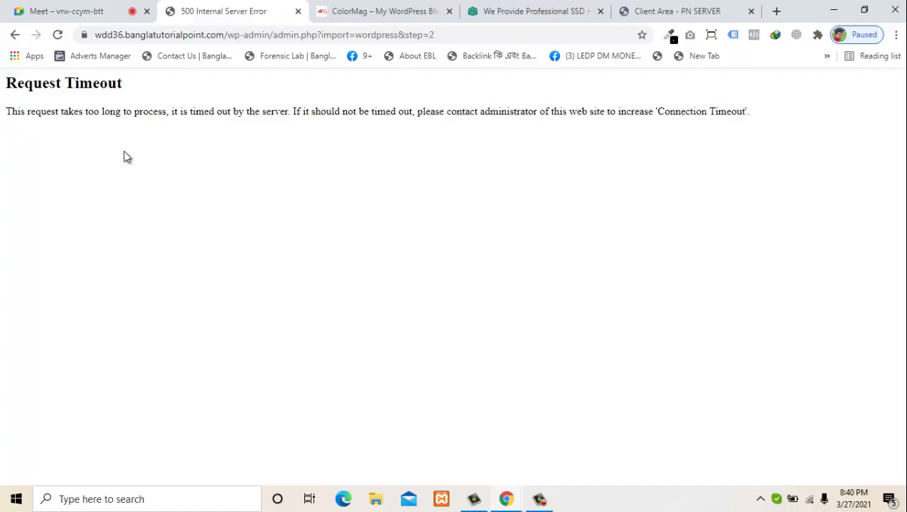
# - Return to the Import WordPress page and try to dismiss the demo importer's deactivation notice
pyautogui.click(15, 37)
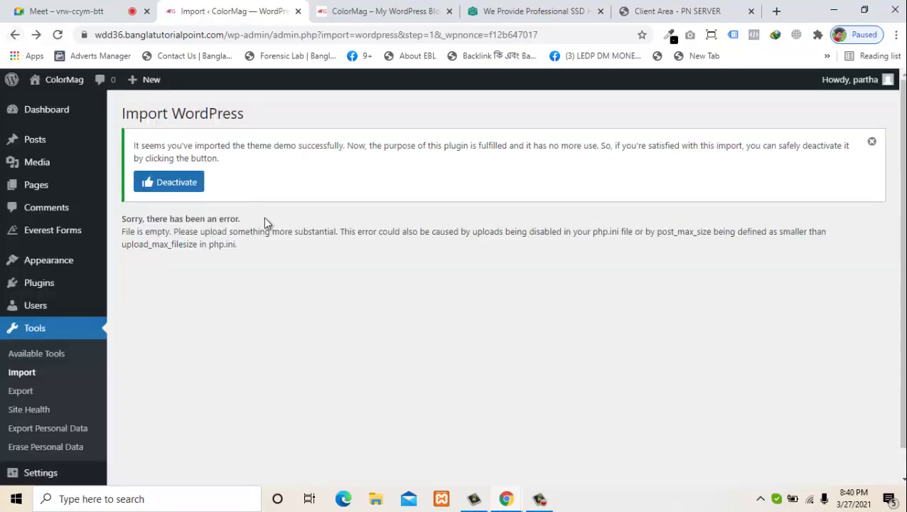
pyautogui.scroll(-1, 860, 263)
pyautogui.scroll(1, 891, 149)
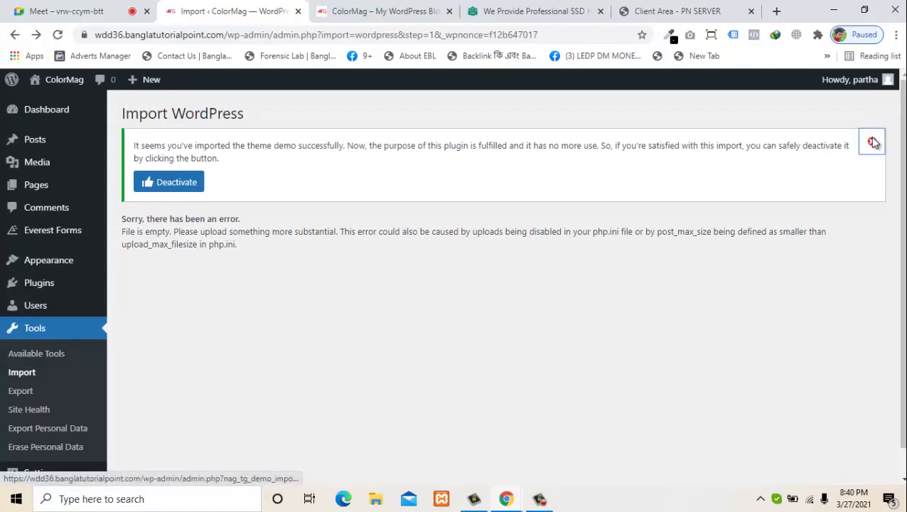
pyautogui.click(872, 141)
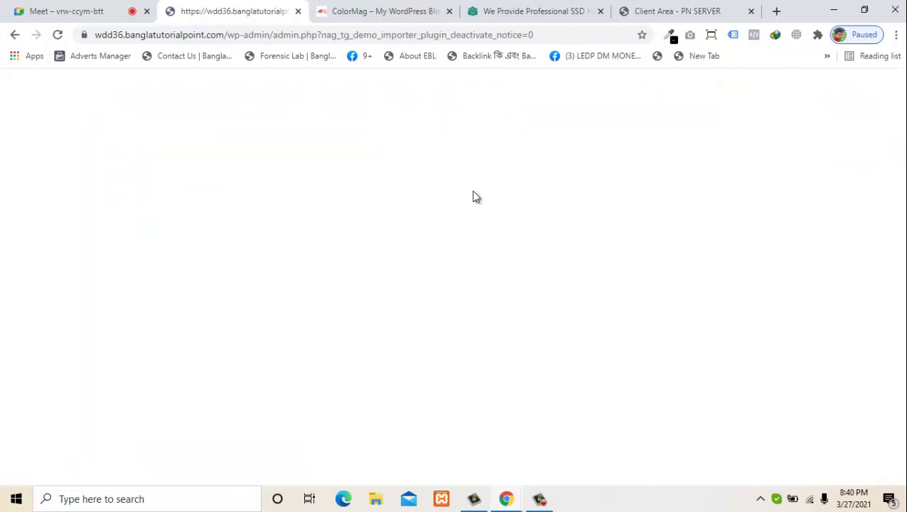
pyautogui.click(15, 34)
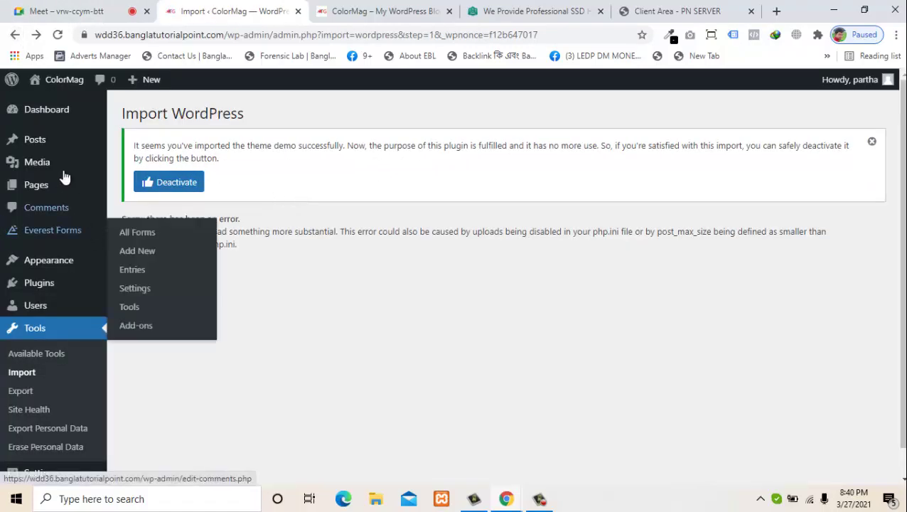
# - Reload the live ColorMag home page and check it against the Import WordPress page
pyautogui.moveTo(39, 121)
pyautogui.click(406, 11)
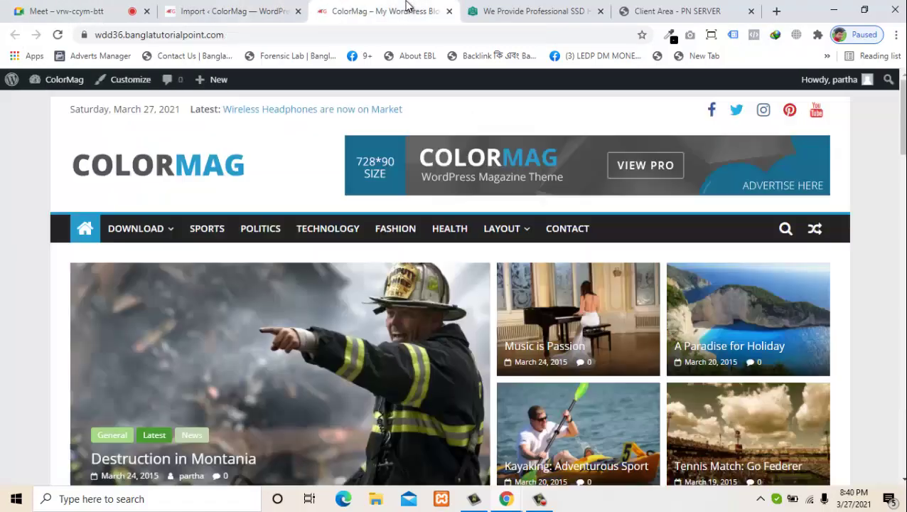
pyautogui.click(58, 34)
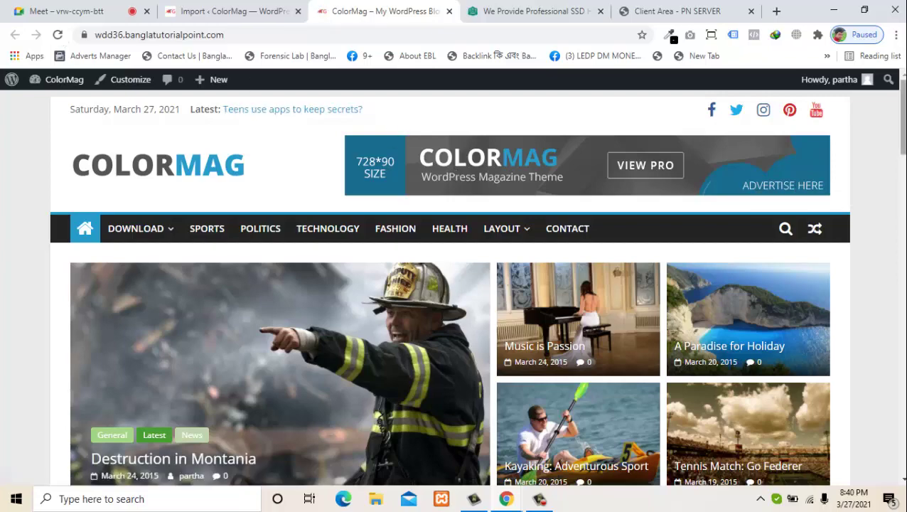
pyautogui.moveTo(902, 117); pyautogui.dragTo(895, 137)
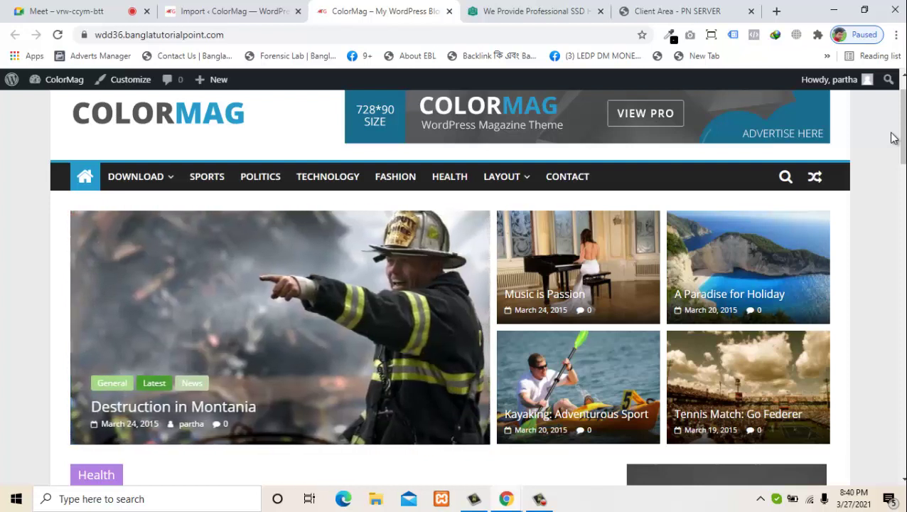
pyautogui.click(244, 4)
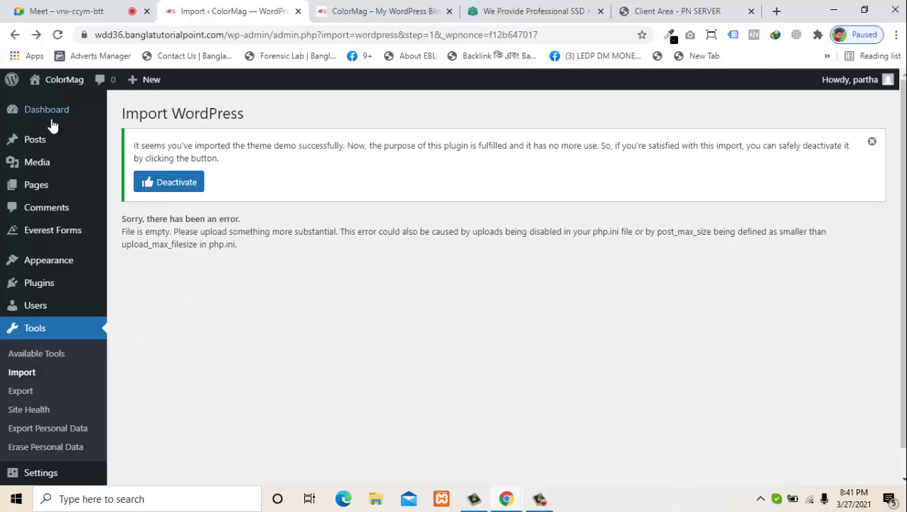
pyautogui.click(381, 6)
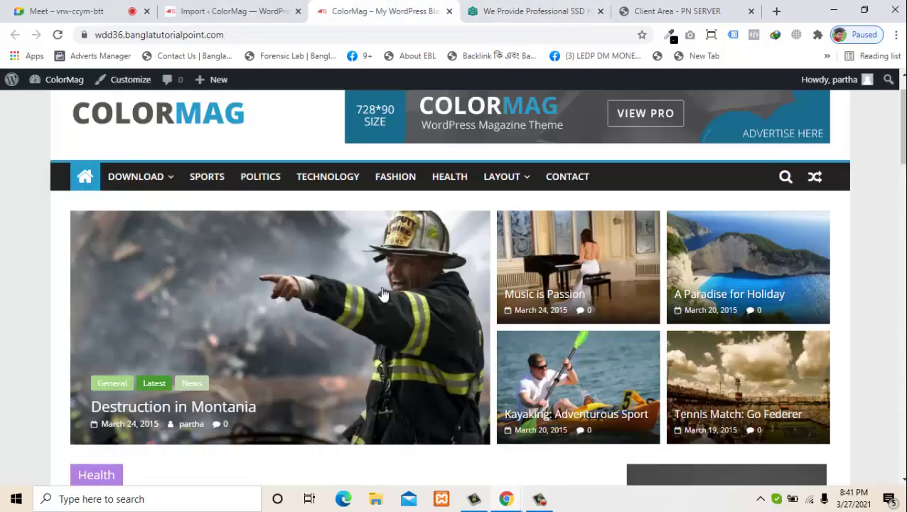
# - Look through the live home page's content sections from the header down towards the footer
pyautogui.scroll(1, 576, 281)
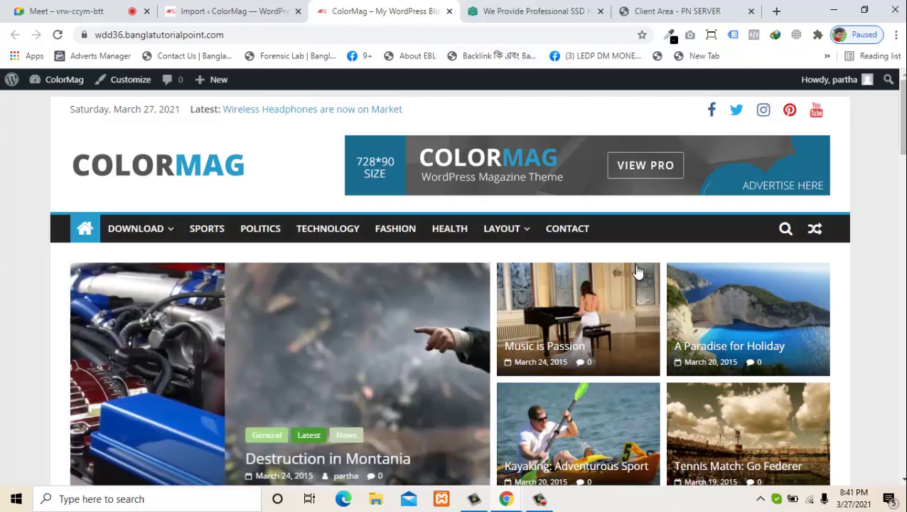
pyautogui.moveTo(901, 141)
pyautogui.mouseDown()
pyautogui.moveTo(898, 262)
pyautogui.moveTo(897, 136)
pyautogui.mouseUp()
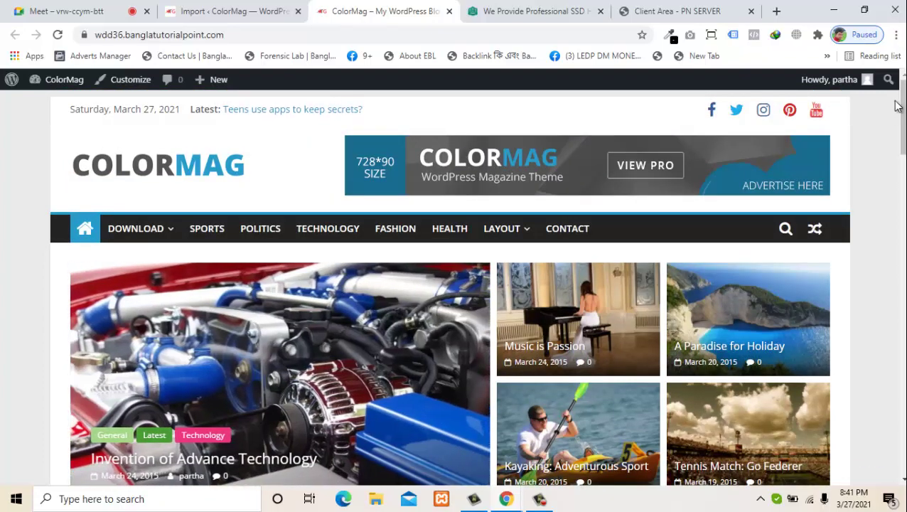
pyautogui.scroll(-1, 898, 104)
pyautogui.moveTo(898, 105); pyautogui.dragTo(902, 350)
pyautogui.scroll(-5, 901, 350)
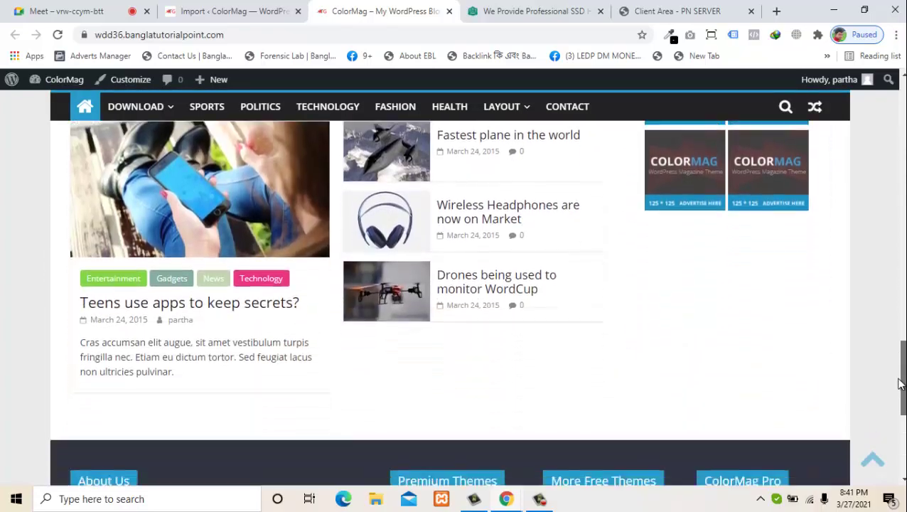
pyautogui.scroll(10, 898, 325)
pyautogui.scroll(-2, 883, 234)
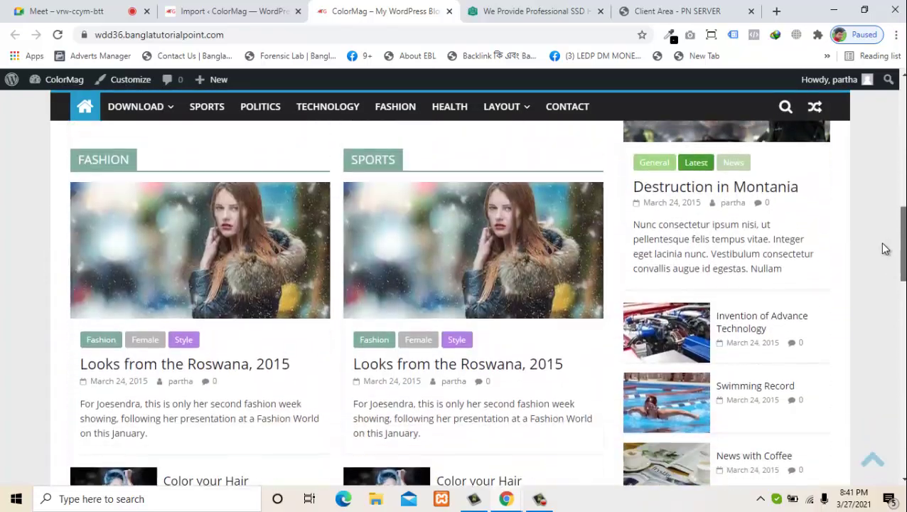
pyautogui.scroll(15, 880, 251)
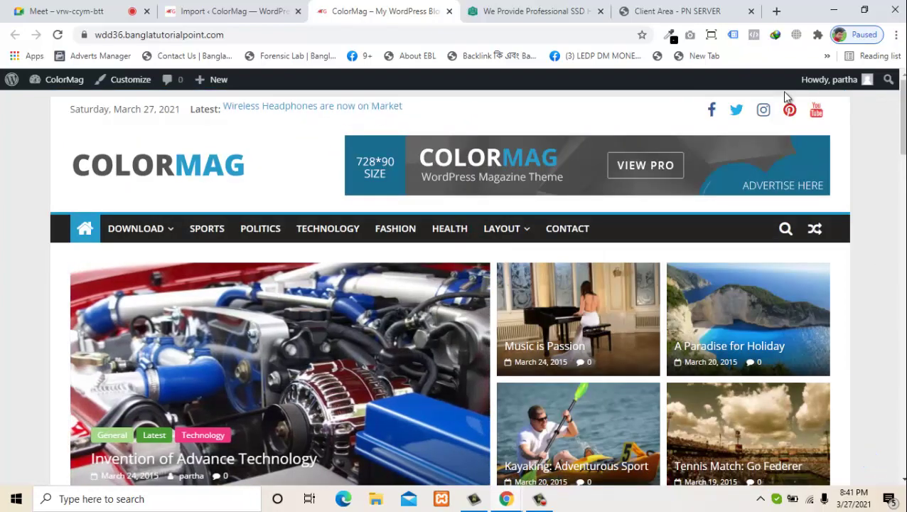
# - Recheck the import page, and review the live home page's featured posts and Health section
pyautogui.click(264, 5)
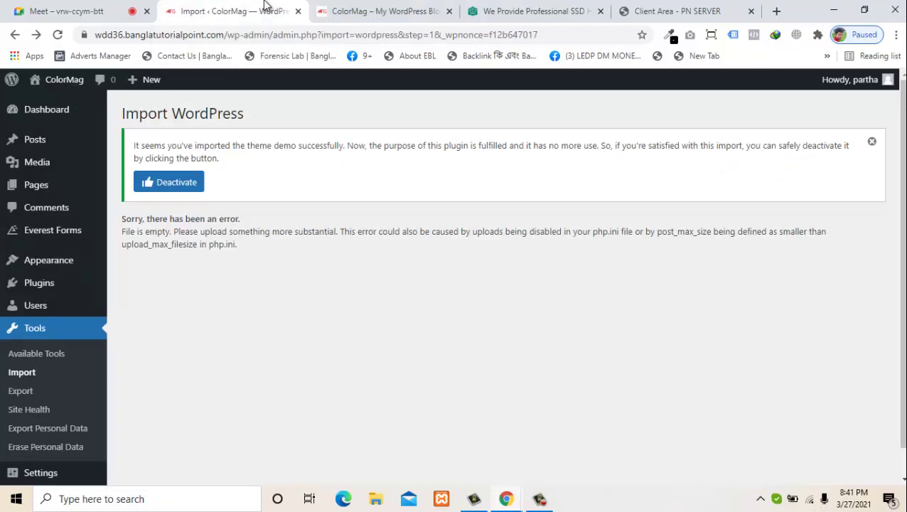
pyautogui.click(384, 11)
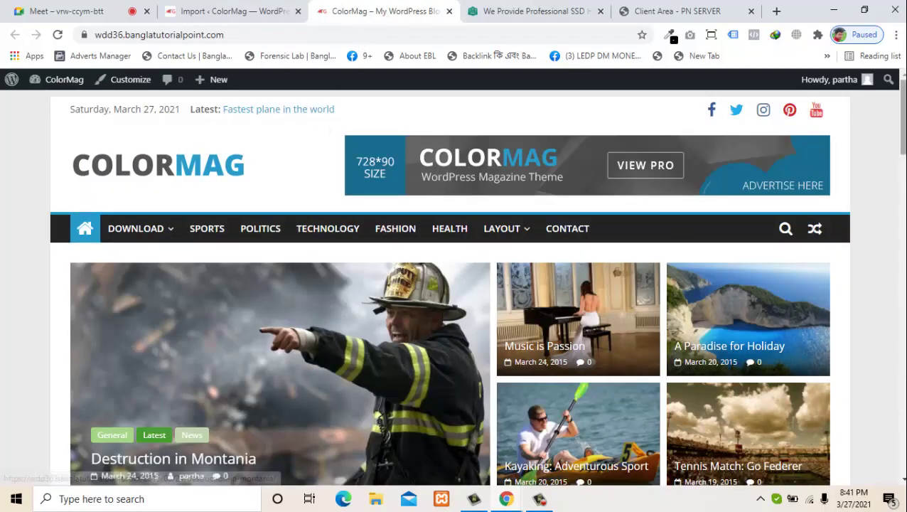
pyautogui.scroll(-3, 342, 271)
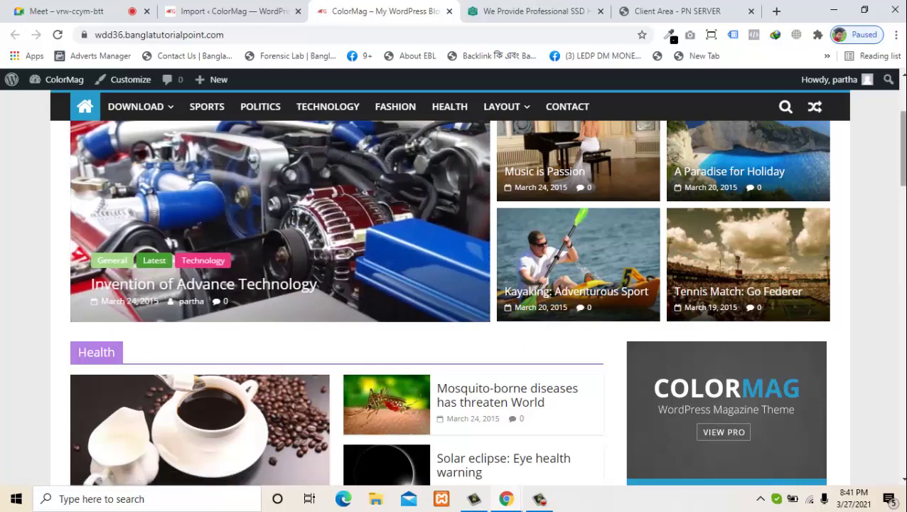
pyautogui.scroll(-3, 860, 225)
pyautogui.scroll(1, 488, 302)
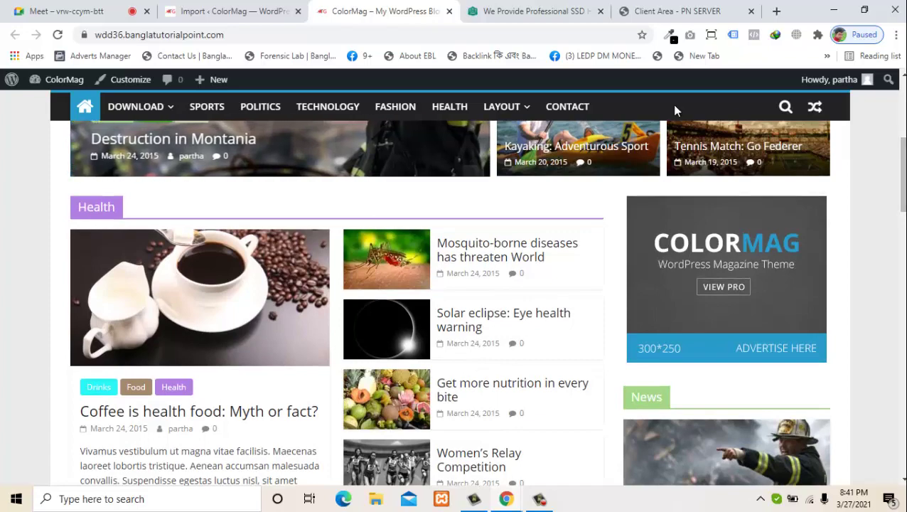
pyautogui.moveTo(901, 169); pyautogui.dragTo(870, 82)
pyautogui.moveTo(870, 83)
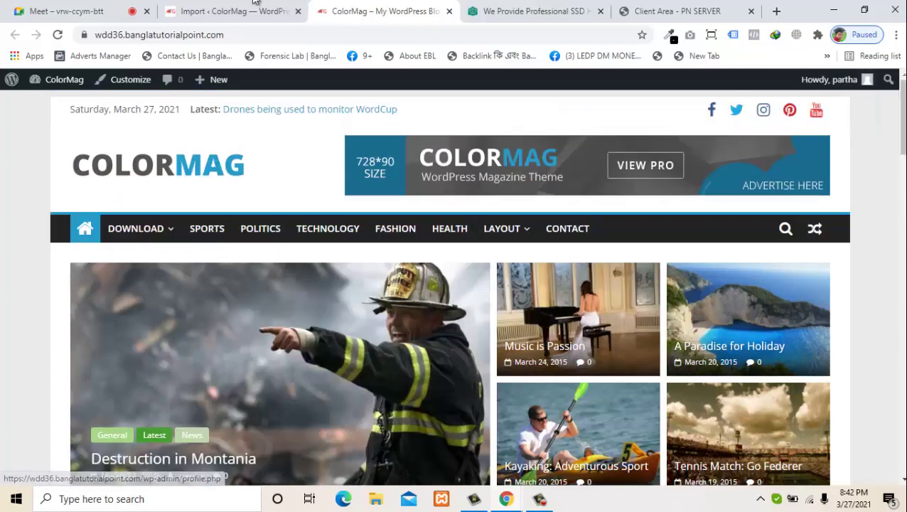
# - Return to the WordPress admin and open the Front Page settings in the theme customizer
pyautogui.click(227, 10)
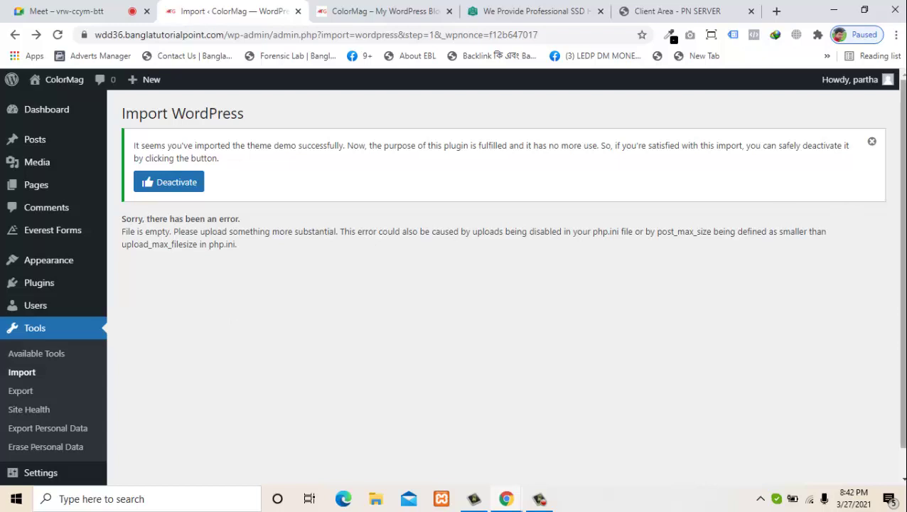
pyautogui.scroll(-1, 902, 277)
pyautogui.scroll(1, 898, 163)
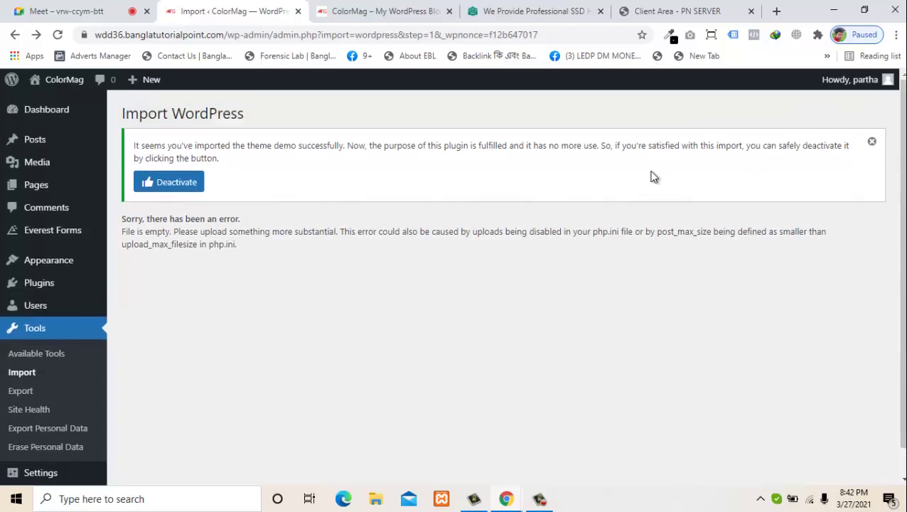
pyautogui.moveTo(61, 268)
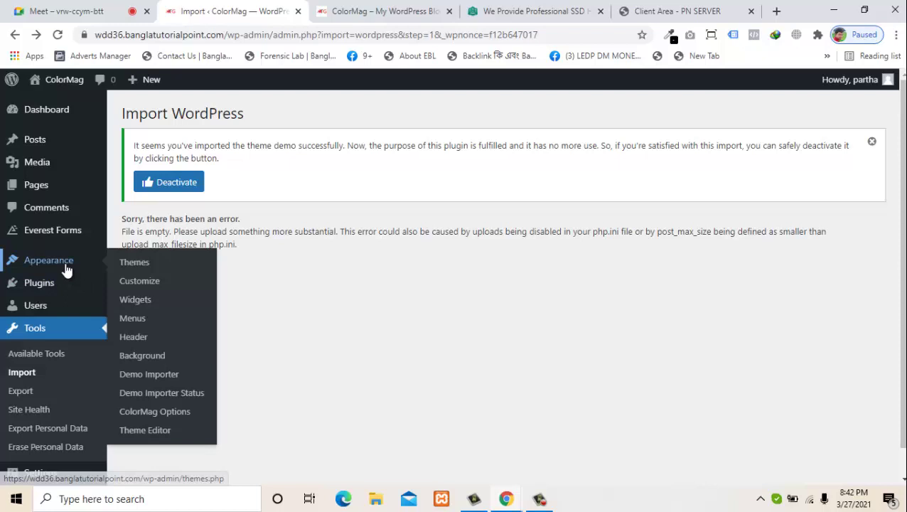
pyautogui.click(142, 286)
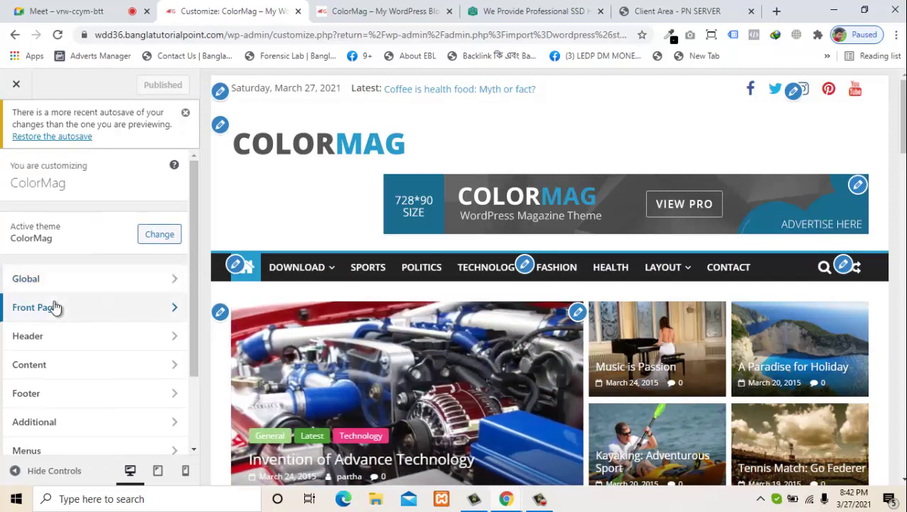
pyautogui.click(55, 307)
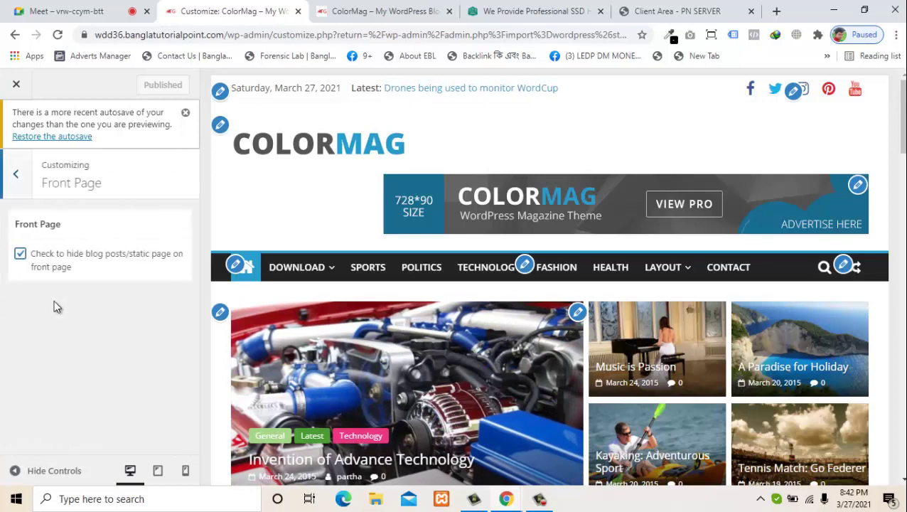
# - Look through the customizer's Homepage Settings and its list of widget areas
pyautogui.click(17, 177)
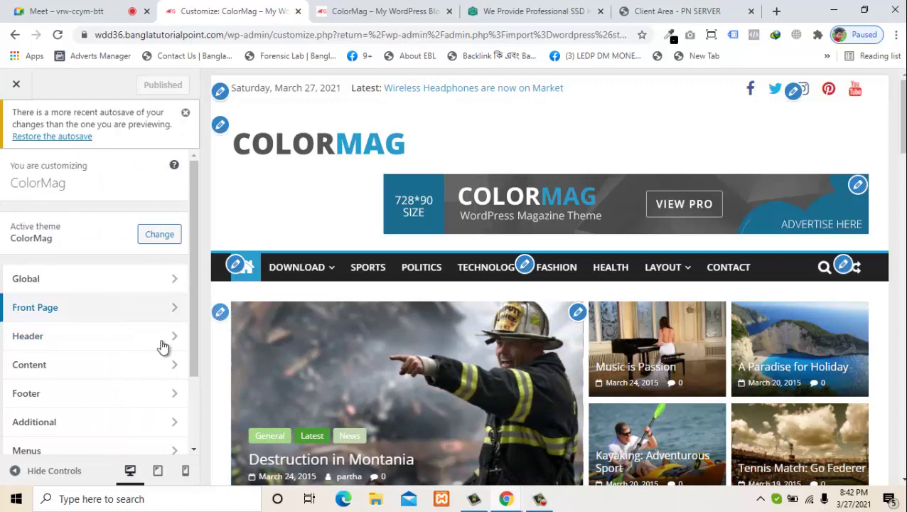
pyautogui.moveTo(191, 328); pyautogui.dragTo(186, 408)
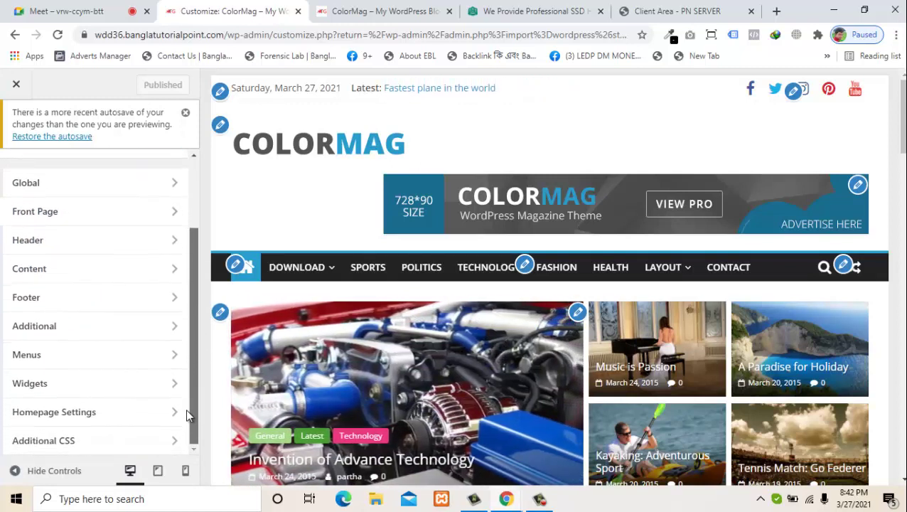
pyautogui.click(112, 423)
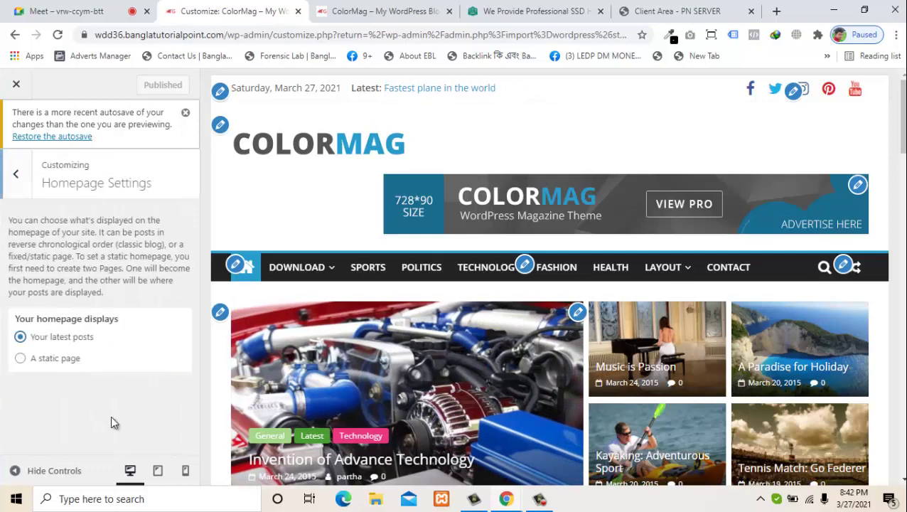
pyautogui.click(21, 186)
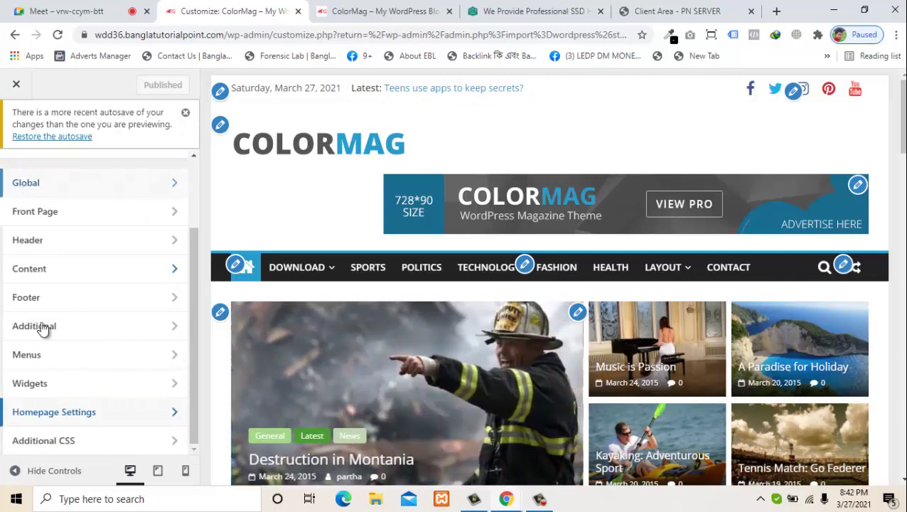
pyautogui.click(90, 392)
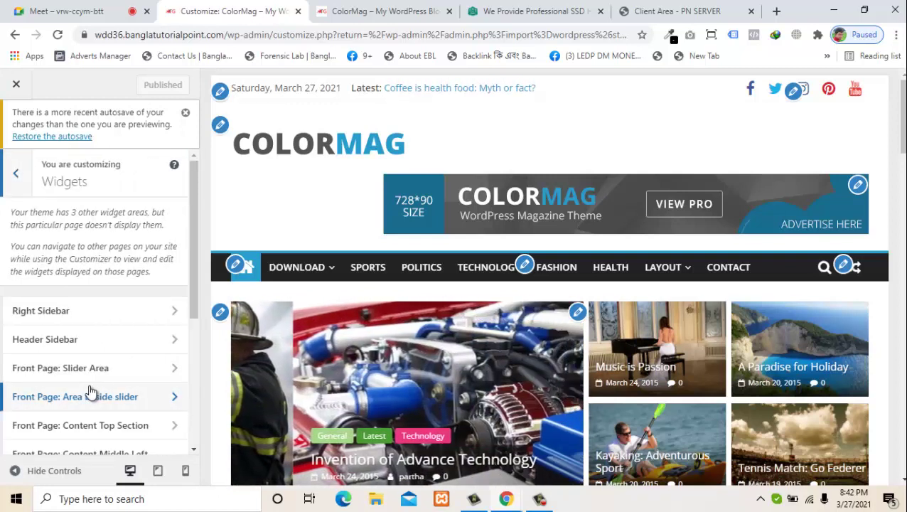
pyautogui.moveTo(189, 260); pyautogui.dragTo(189, 296)
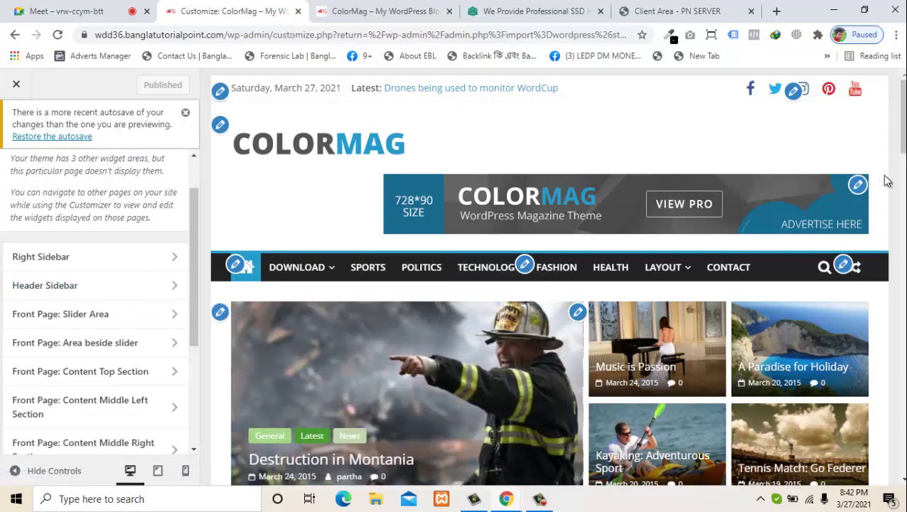
# - Open the Featured Category Slider widget of the Front Page: Slider Area from the preview and review its settings
pyautogui.scroll(-2, 355, 295)
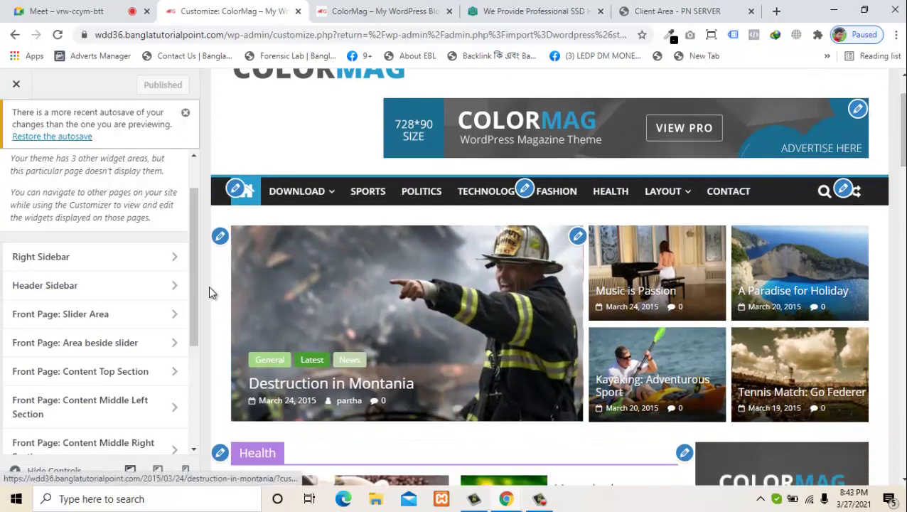
pyautogui.click(220, 237)
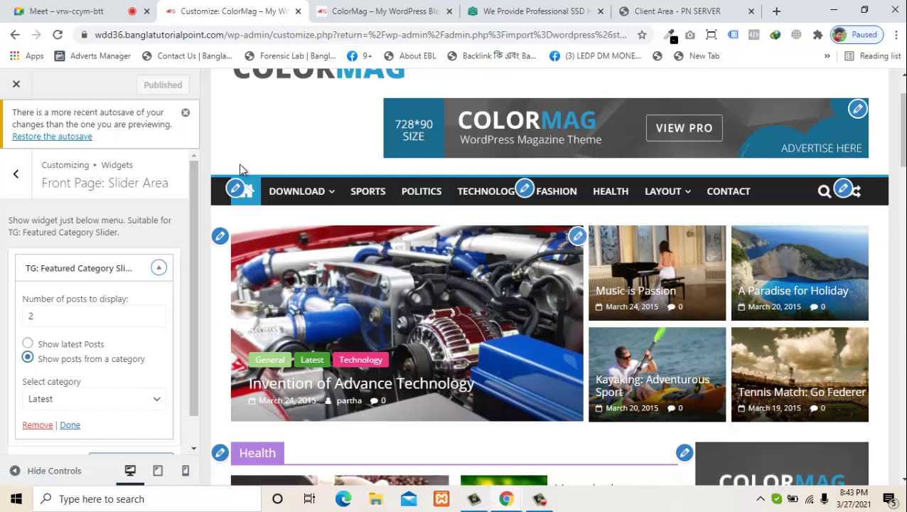
pyautogui.moveTo(133, 168); pyautogui.dragTo(102, 166)
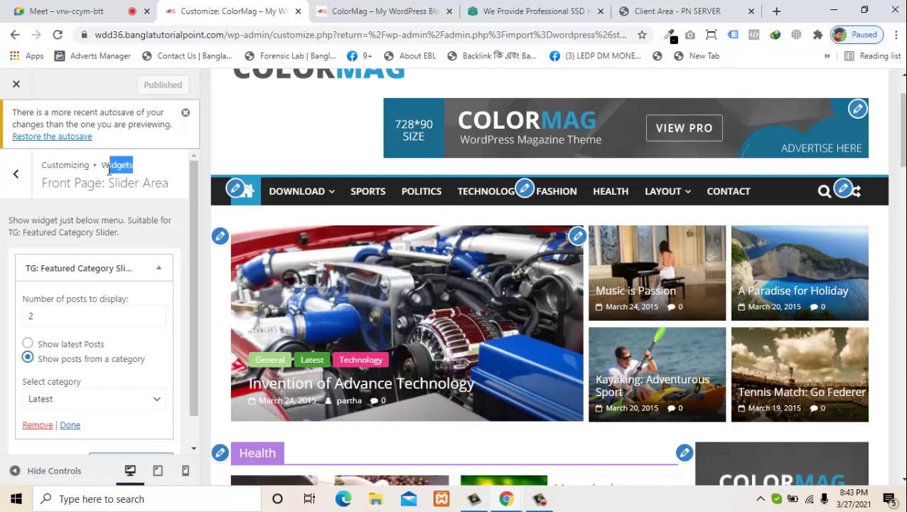
# - Set the Highlighted Posts widget beside the slider to the Style category after trying Politics, and close the widget
pyautogui.click(578, 241)
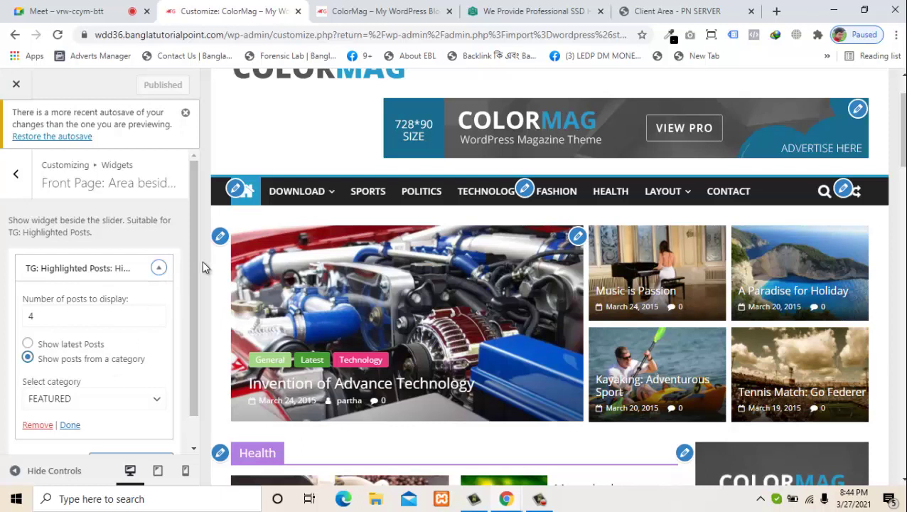
pyautogui.moveTo(195, 265); pyautogui.dragTo(192, 295)
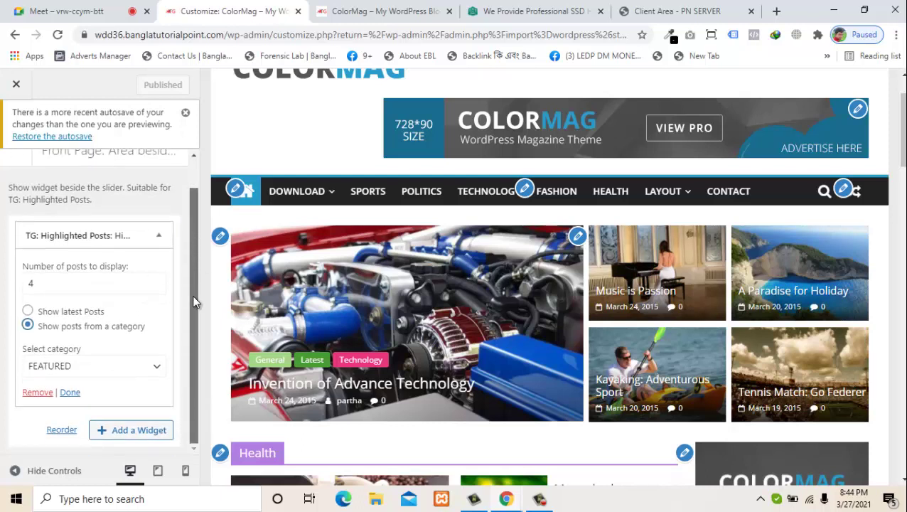
pyautogui.click(152, 369)
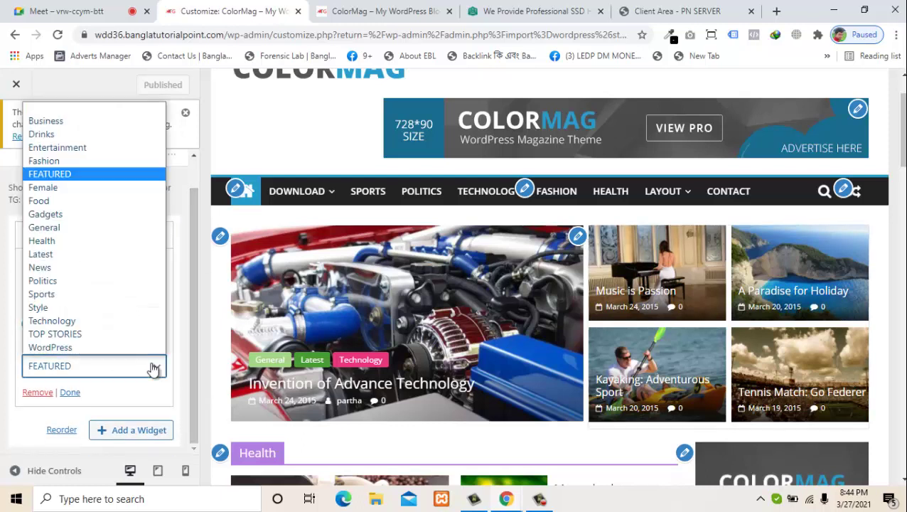
pyautogui.click(84, 280)
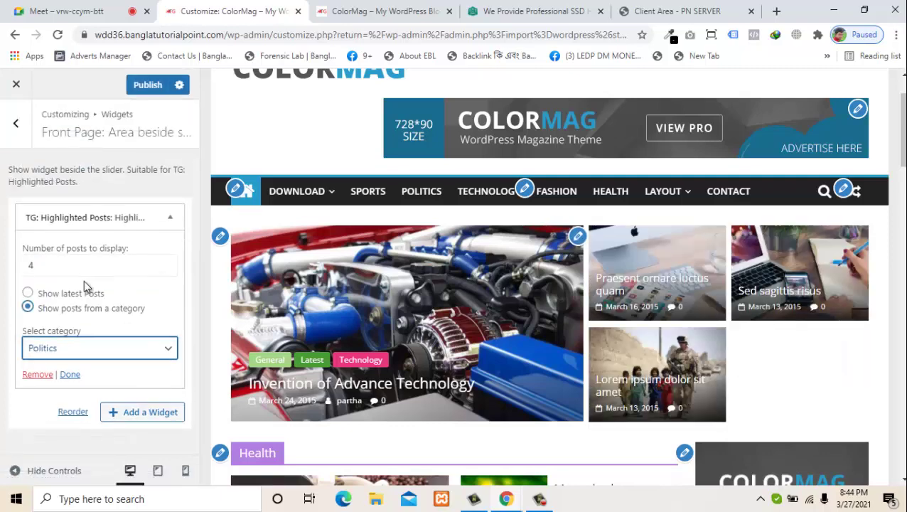
pyautogui.click(112, 348)
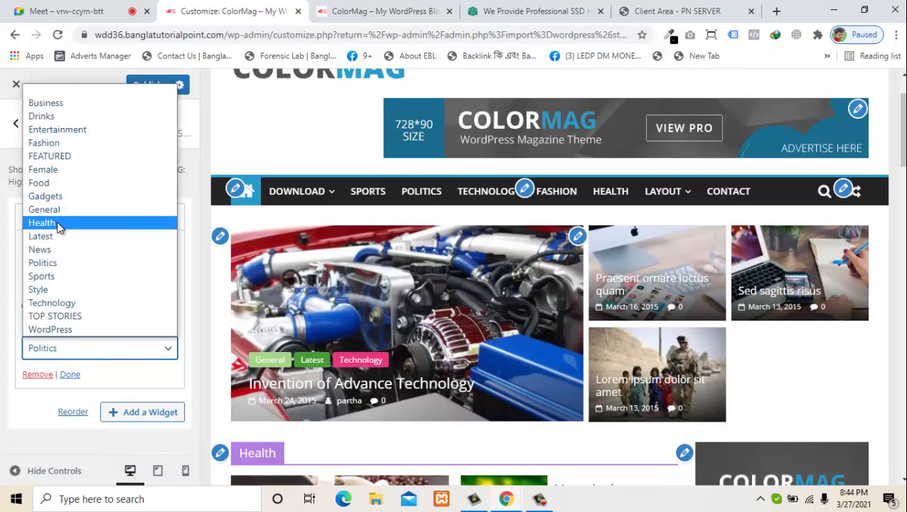
pyautogui.click(39, 289)
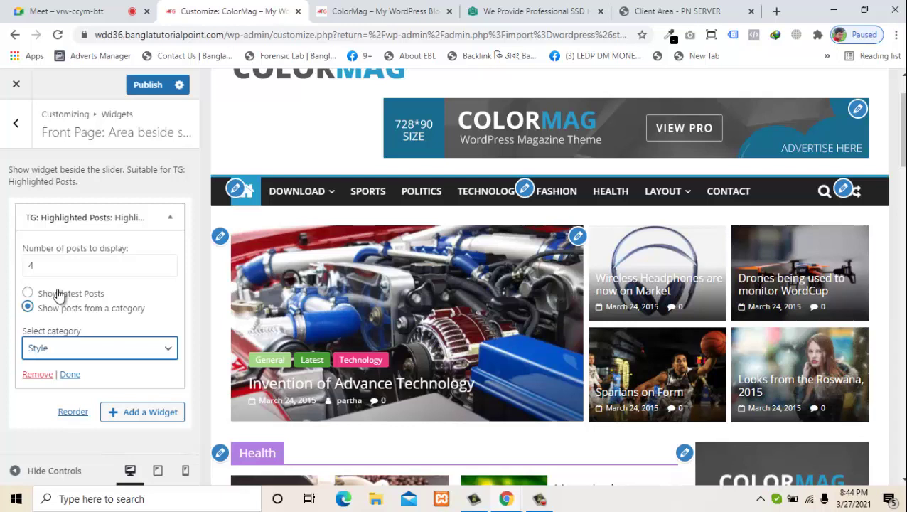
pyautogui.click(71, 375)
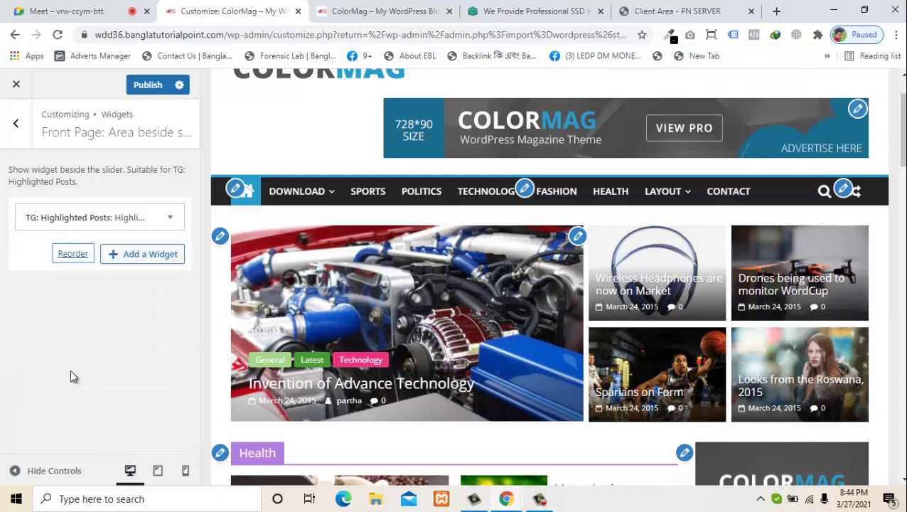
# - Set the Featured Category Slider widget to show posts from the Fashion category, check the preview, and close the widget
pyautogui.click(220, 236)
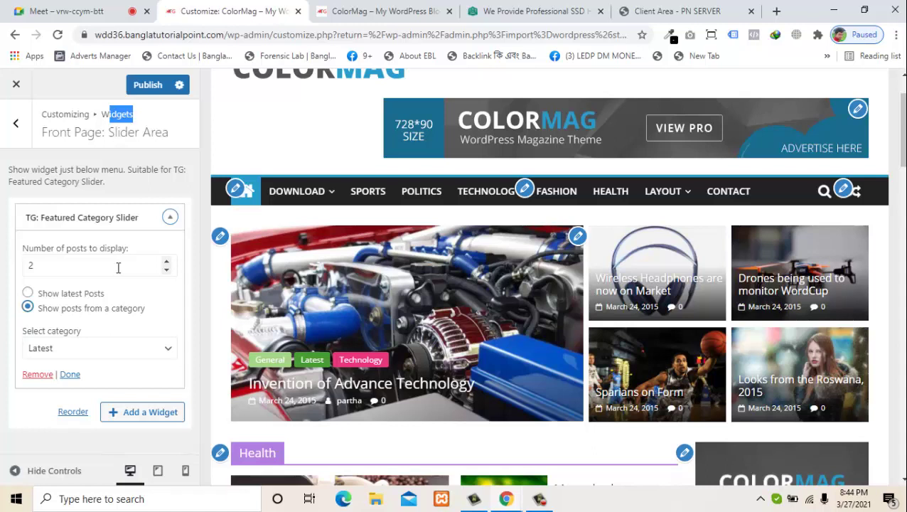
pyautogui.click(146, 347)
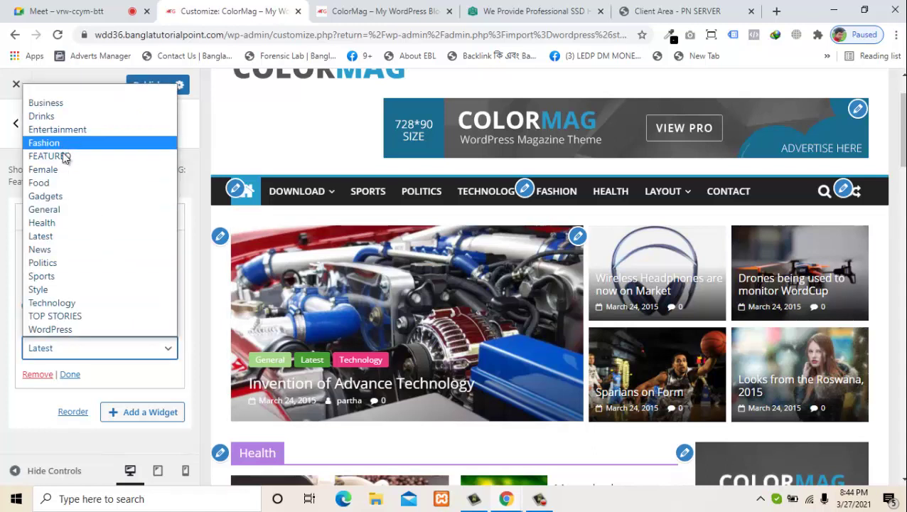
pyautogui.click(58, 146)
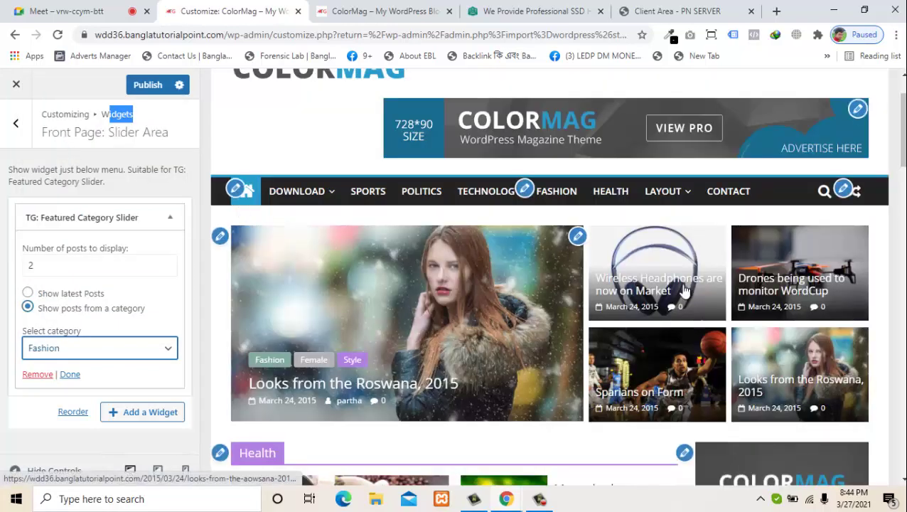
pyautogui.moveTo(902, 158); pyautogui.dragTo(905, 190)
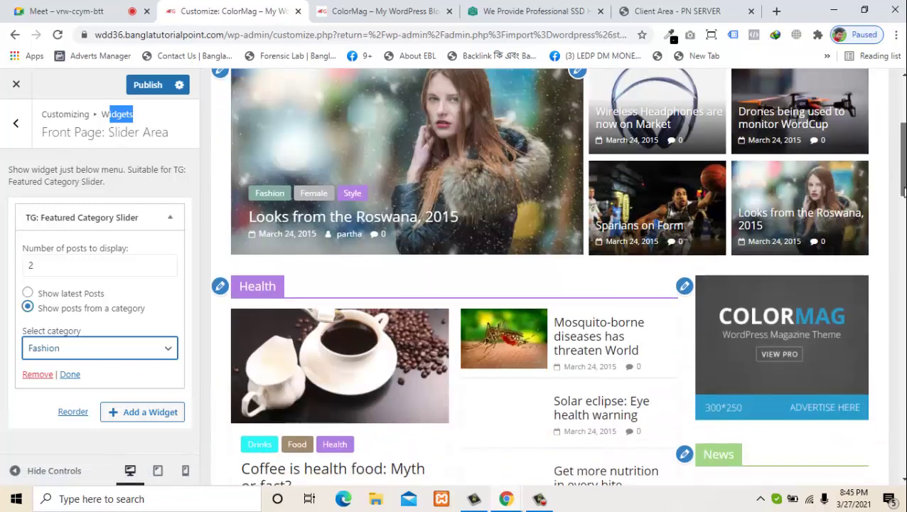
pyautogui.scroll(-2, 904, 190)
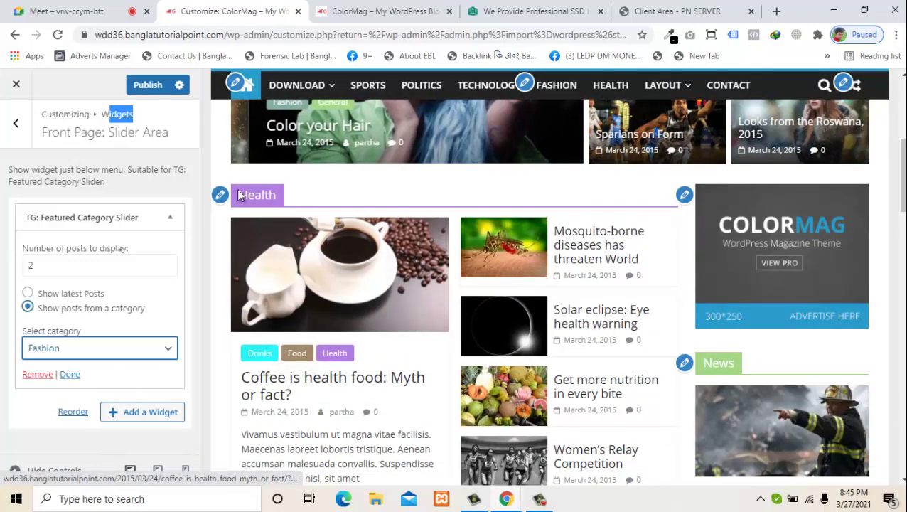
pyautogui.click(69, 375)
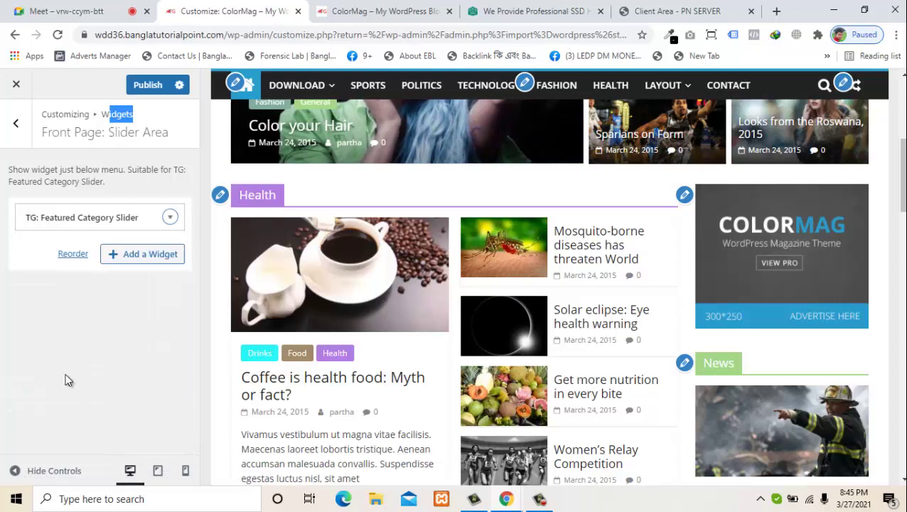
# - Set the Health featured posts widget in the Content Top Section to show posts from the Technology category
pyautogui.click(221, 195)
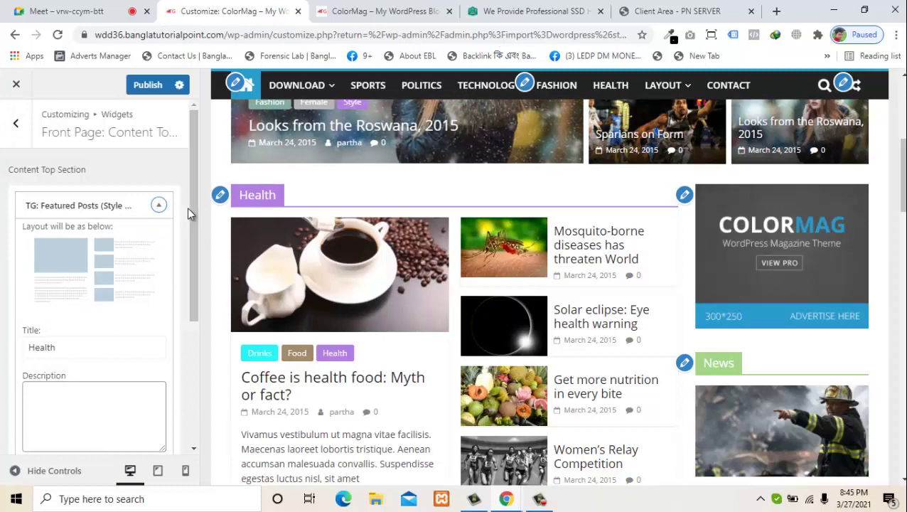
pyautogui.moveTo(191, 210); pyautogui.dragTo(192, 212)
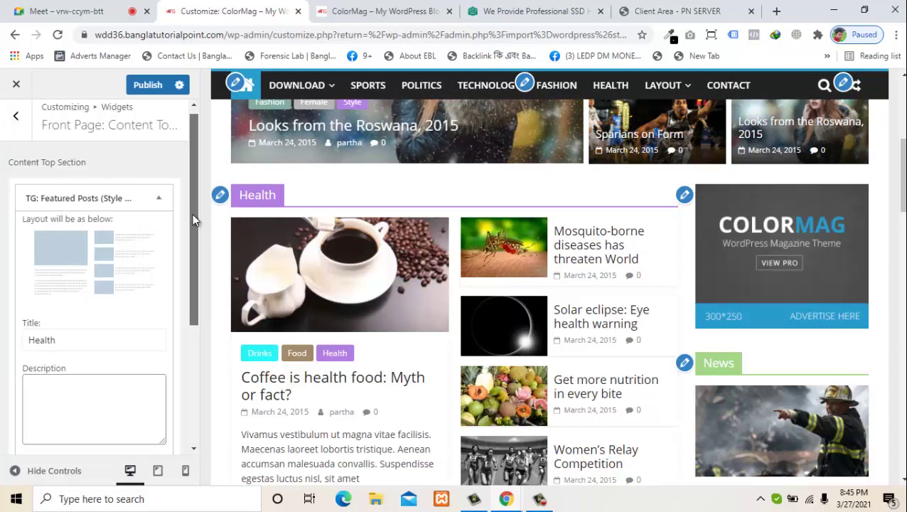
pyautogui.moveTo(192, 215); pyautogui.dragTo(193, 216)
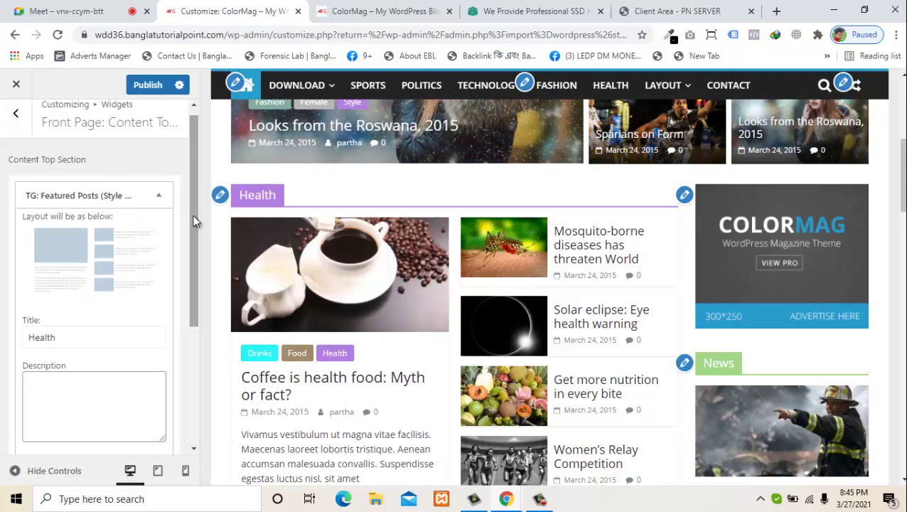
pyautogui.moveTo(193, 214)
pyautogui.mouseDown()
pyautogui.moveTo(194, 270)
pyautogui.moveTo(193, 229)
pyautogui.mouseUp()
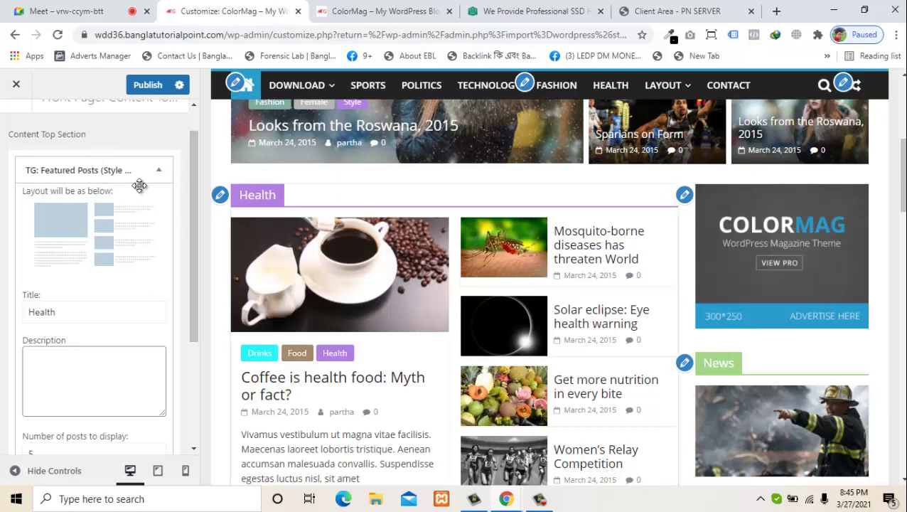
pyautogui.moveTo(193, 226); pyautogui.dragTo(179, 330)
pyautogui.click(127, 371)
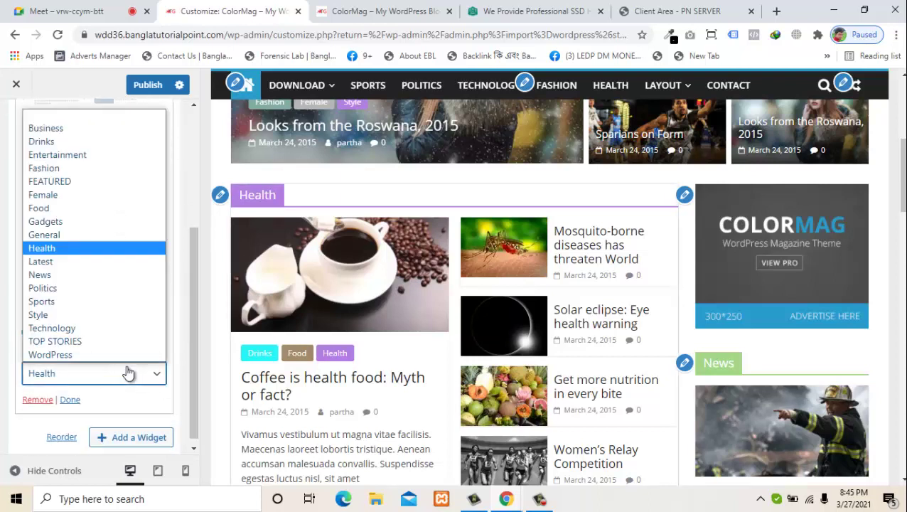
pyautogui.click(101, 330)
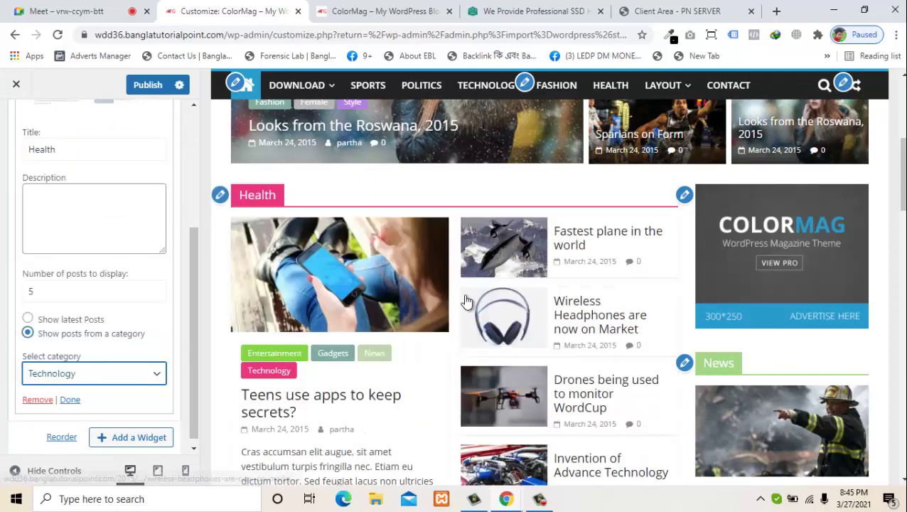
# - Open the Right Sidebar's 300x250 Advertisement widget and examine its image link and advertisement image
pyautogui.moveTo(896, 200)
pyautogui.mouseDown()
pyautogui.moveTo(896, 214)
pyautogui.moveTo(895, 181)
pyautogui.moveTo(893, 192)
pyautogui.mouseUp()
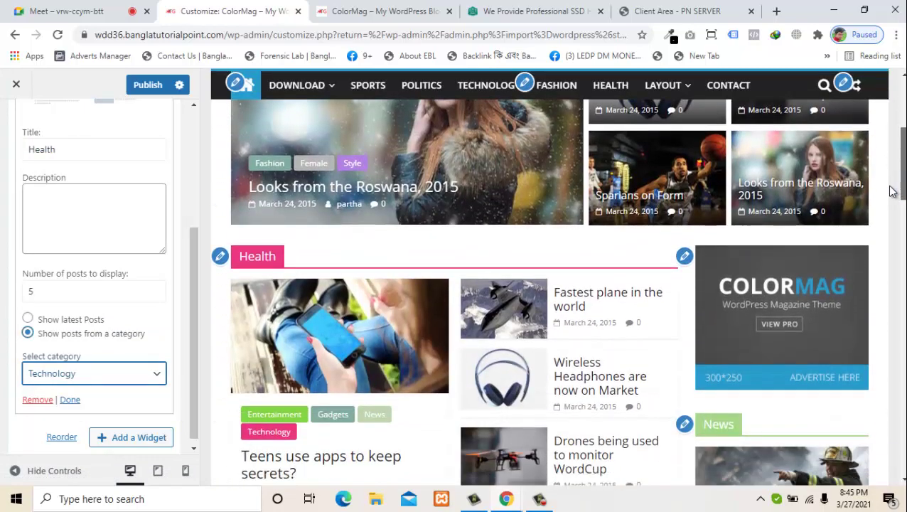
pyautogui.click(685, 248)
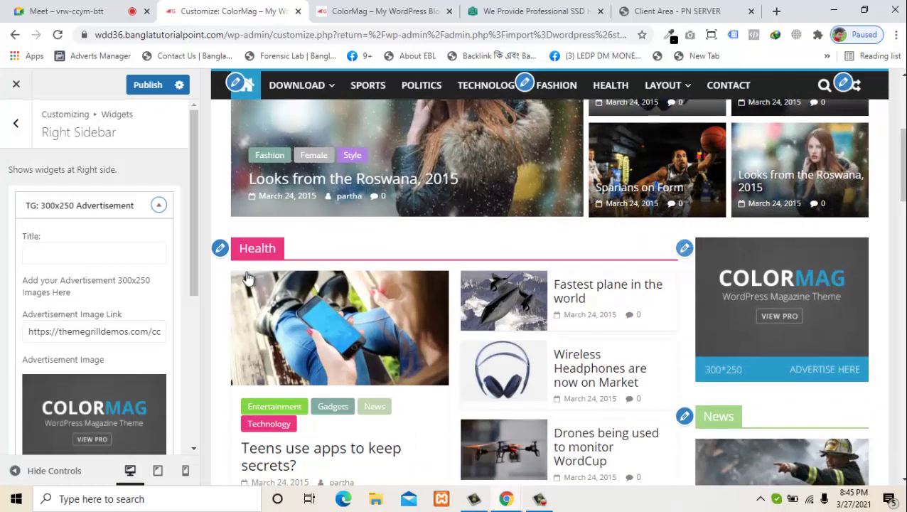
pyautogui.moveTo(189, 284); pyautogui.dragTo(190, 313)
pyautogui.moveTo(32, 259); pyautogui.dragTo(183, 264)
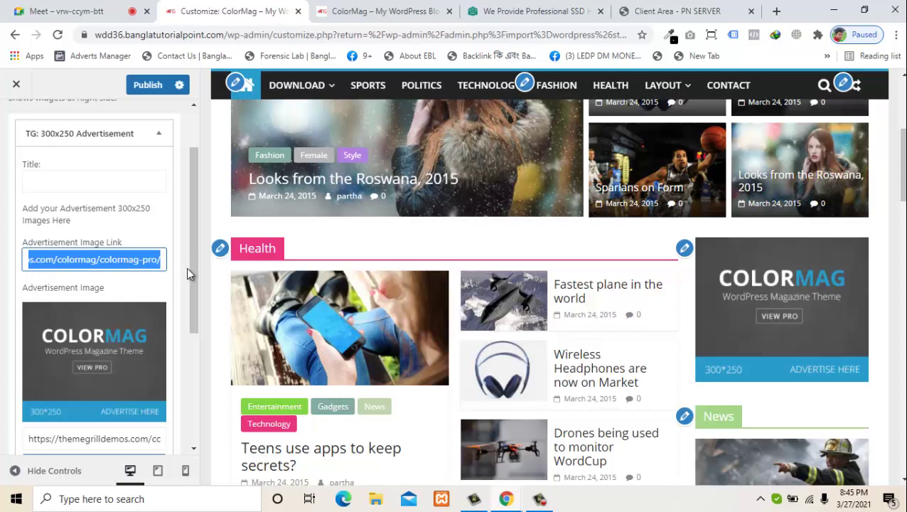
pyautogui.click(187, 270)
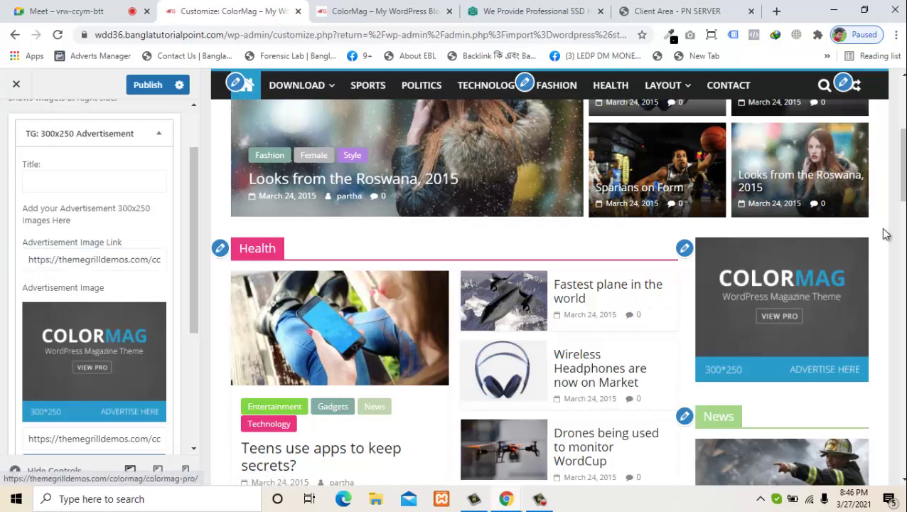
# - Open the footer's About Us and Premium Themes text widgets from the preview to view their settings
pyautogui.moveTo(902, 197)
pyautogui.mouseDown()
pyautogui.moveTo(900, 454)
pyautogui.moveTo(897, 431)
pyautogui.moveTo(897, 439)
pyautogui.moveTo(773, 402)
pyautogui.mouseUp()
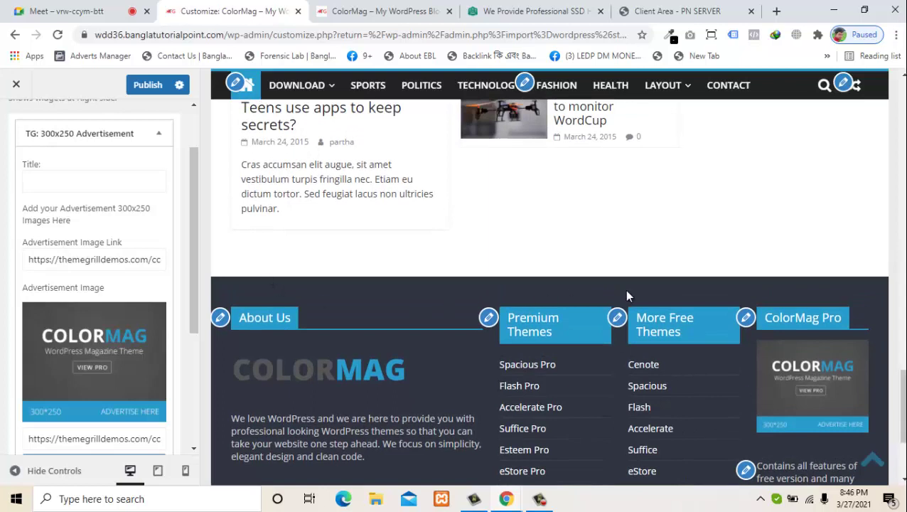
pyautogui.click(221, 318)
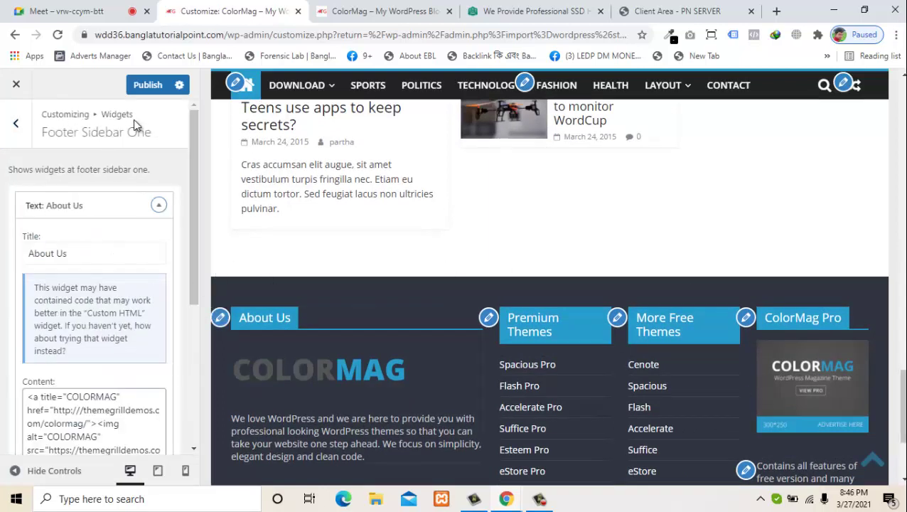
pyautogui.click(490, 318)
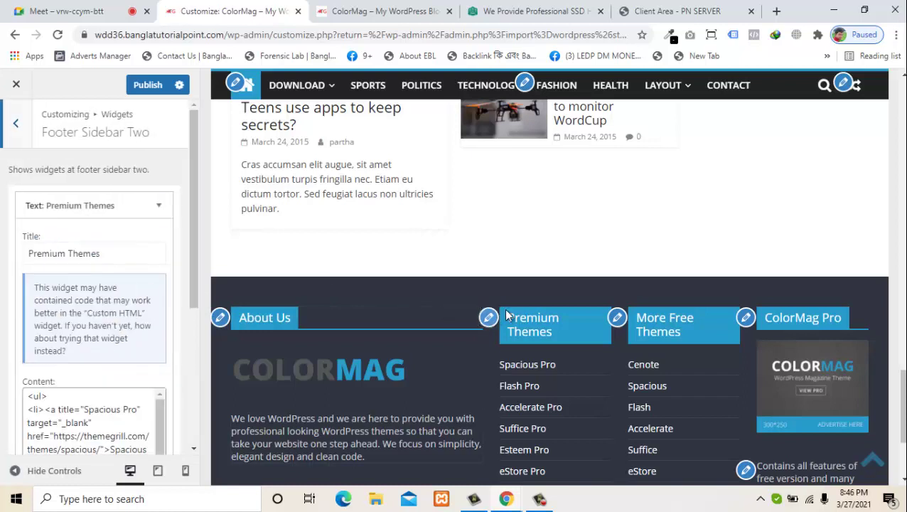
# - Open the footer's More Free Themes and ColorMag Pro advertisement widgets from the preview to view their settings
pyautogui.click(617, 318)
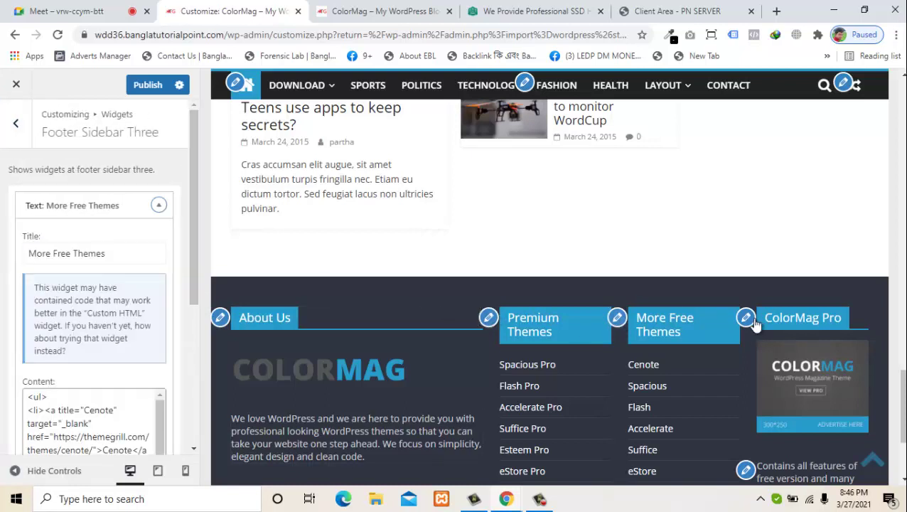
pyautogui.click(753, 321)
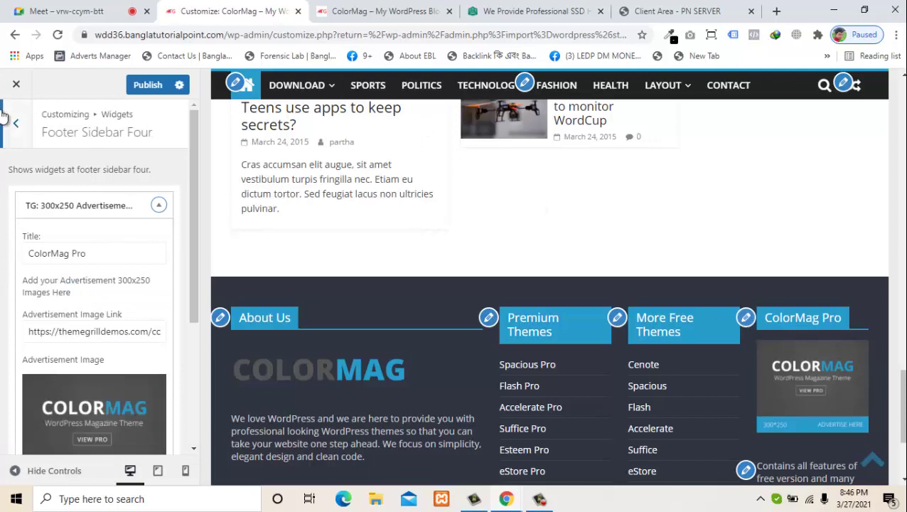
# - Leave the customizer, discarding the unsaved changes, and open the Widgets admin page to look over its widget areas
pyautogui.click(16, 84)
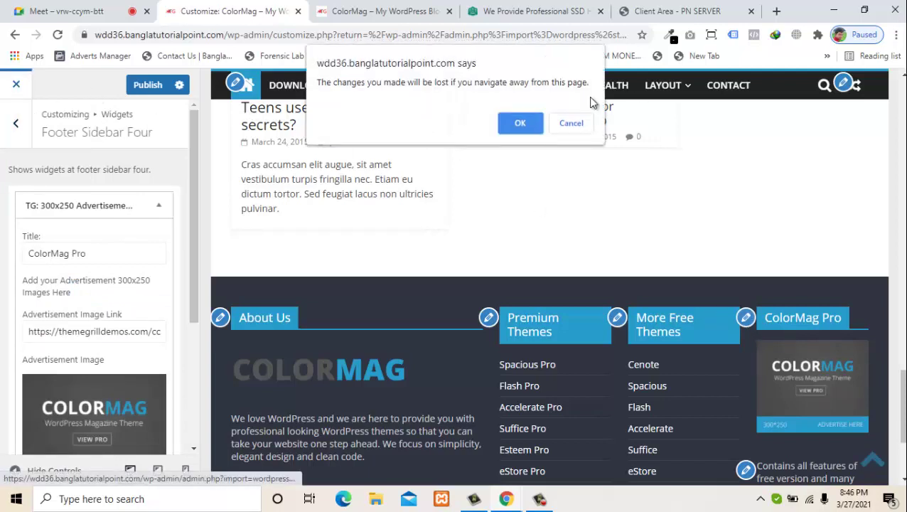
pyautogui.click(521, 123)
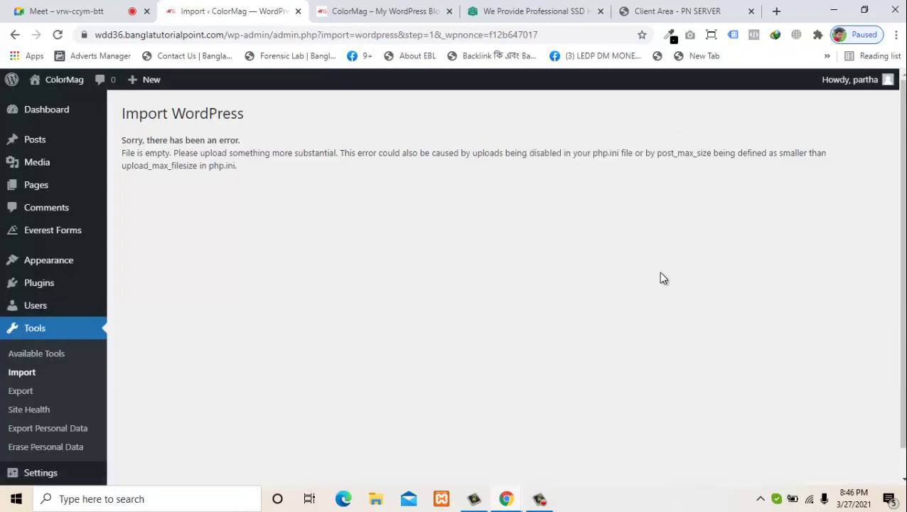
pyautogui.scroll(-1, 901, 226)
pyautogui.scroll(1, 711, 213)
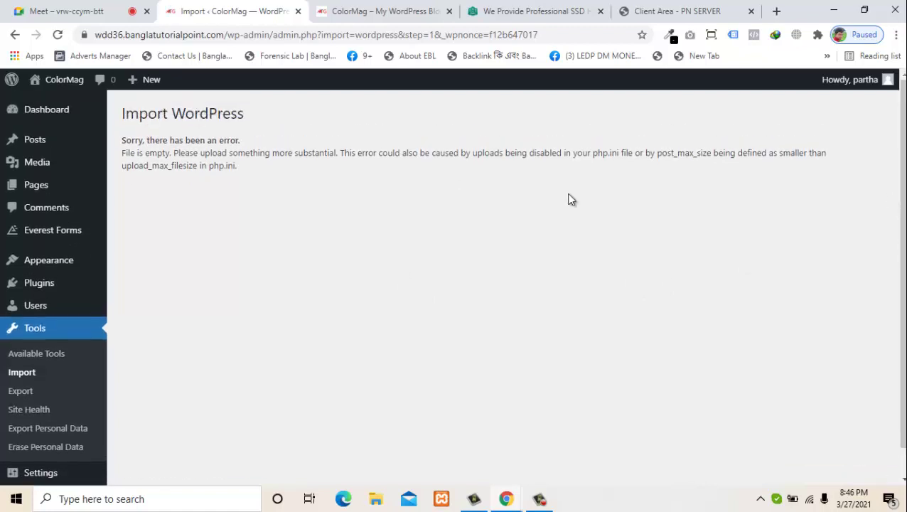
pyautogui.moveTo(43, 265)
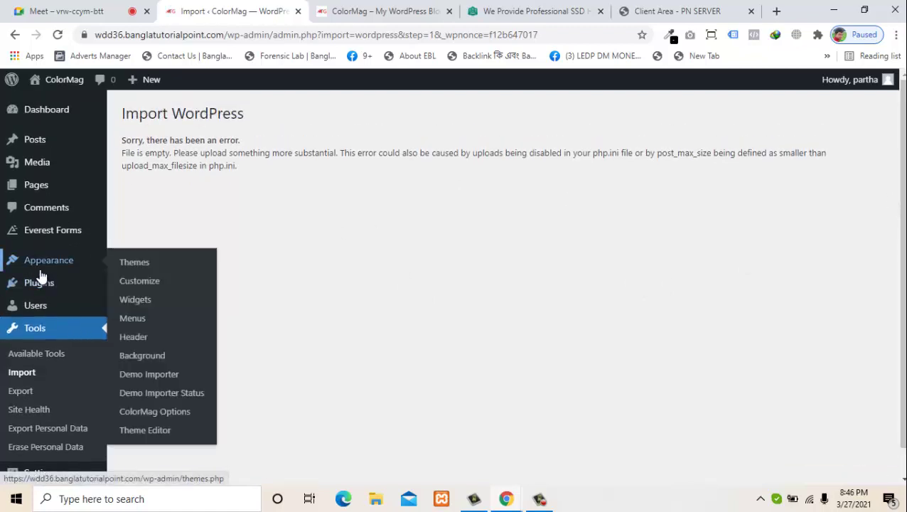
pyautogui.click(135, 302)
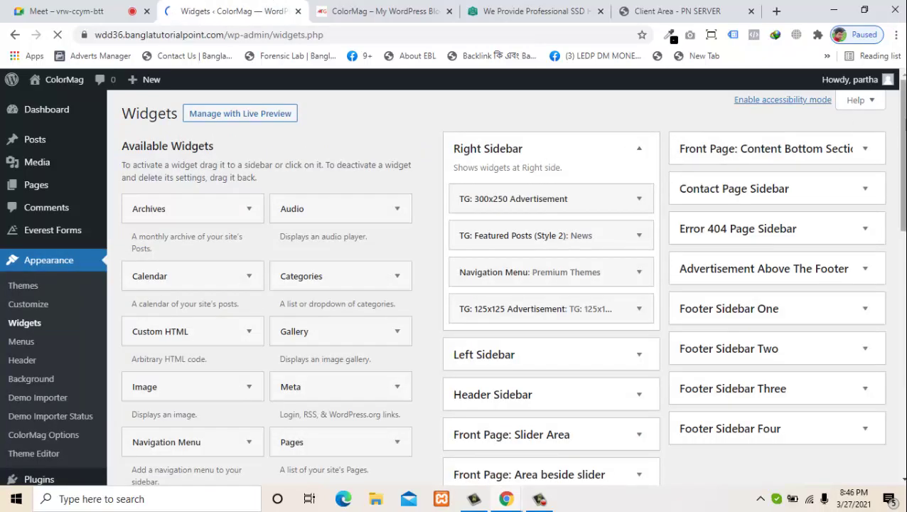
pyautogui.scroll(-5, 893, 237)
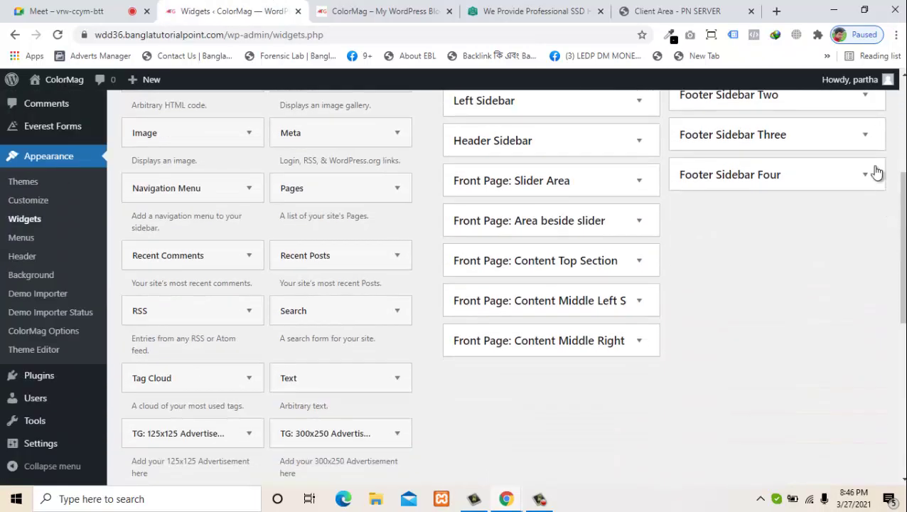
pyautogui.moveTo(898, 215); pyautogui.dragTo(899, 131)
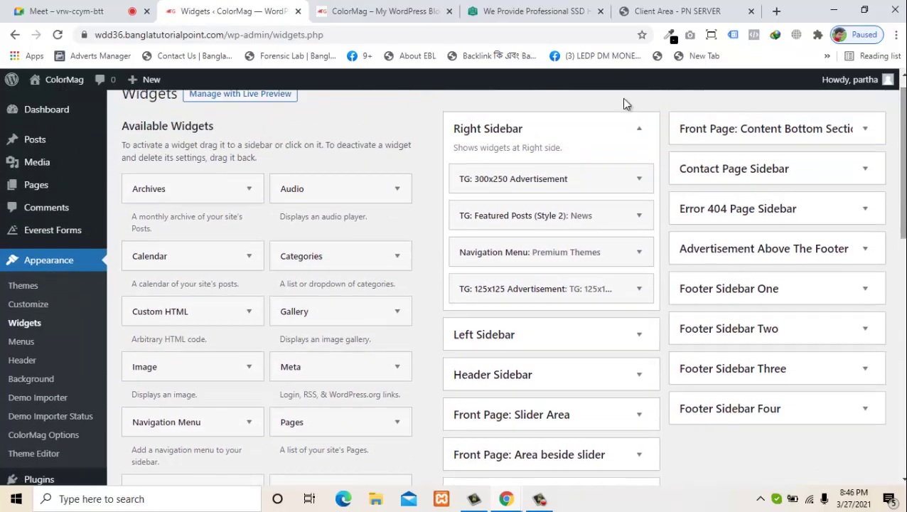
# - Expand and collapse each Right Sidebar widget in turn: 300x250 Advertisement, Featured Posts (Style 2), Navigation Menu and 125x125 Advertisement
pyautogui.click(603, 183)
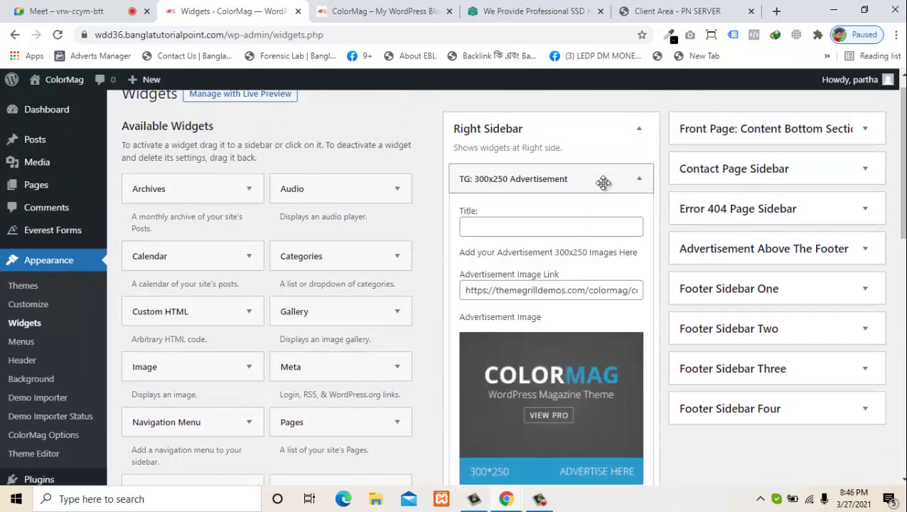
pyautogui.click(603, 183)
pyautogui.click(591, 213)
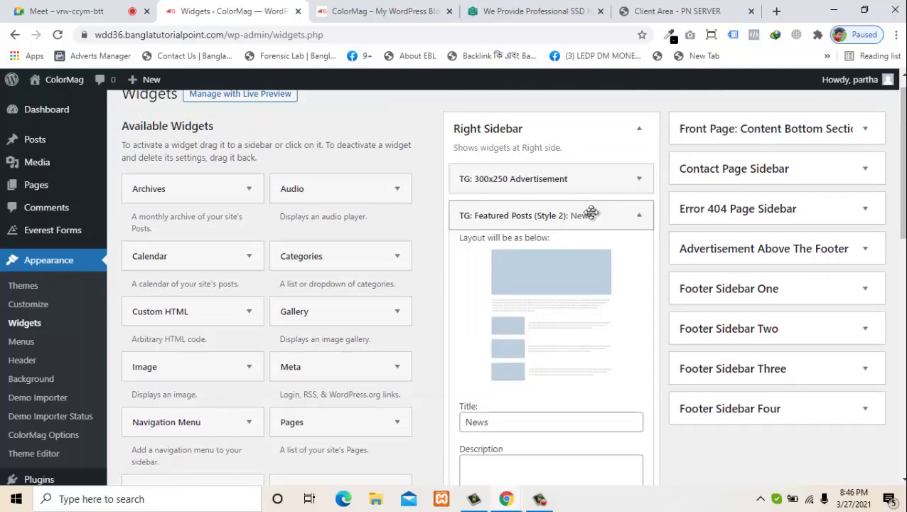
pyautogui.click(589, 217)
pyautogui.click(583, 250)
pyautogui.click(583, 250)
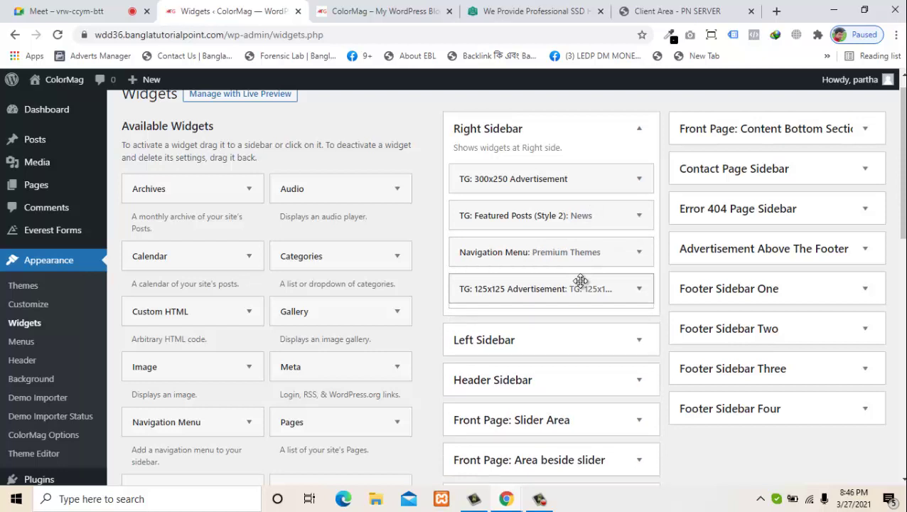
pyautogui.click(581, 281)
pyautogui.click(581, 281)
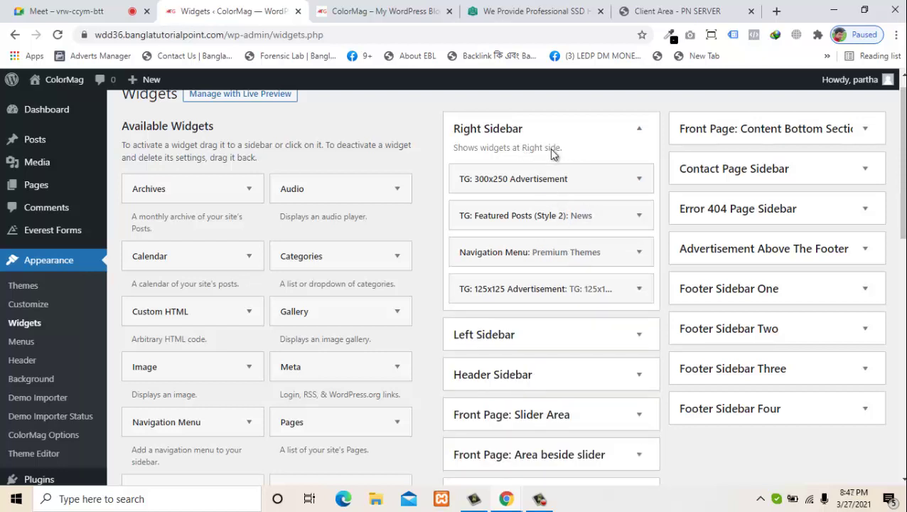
# - Switch to the live home page and examine the right sidebar's advertisement and News posts beside the Health section
pyautogui.click(373, 10)
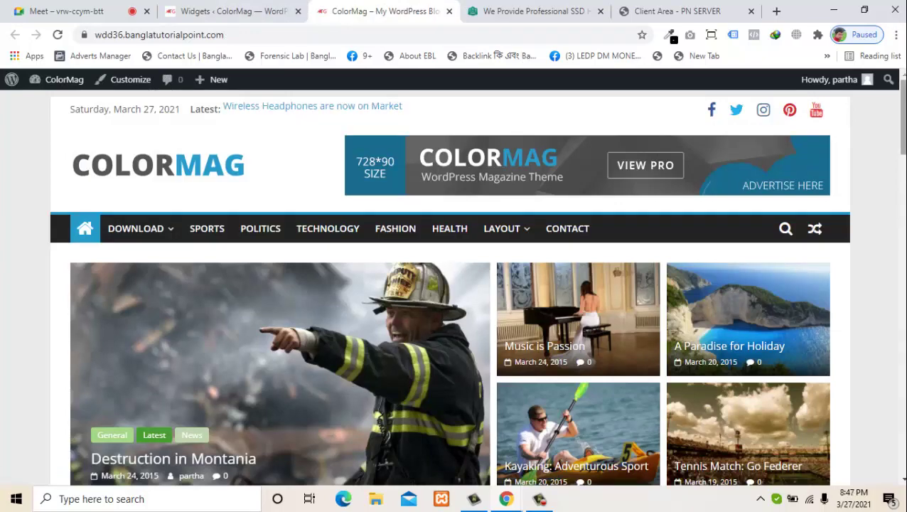
pyautogui.scroll(-3, 761, 146)
pyautogui.scroll(-5, 740, 199)
pyautogui.scroll(3, 740, 199)
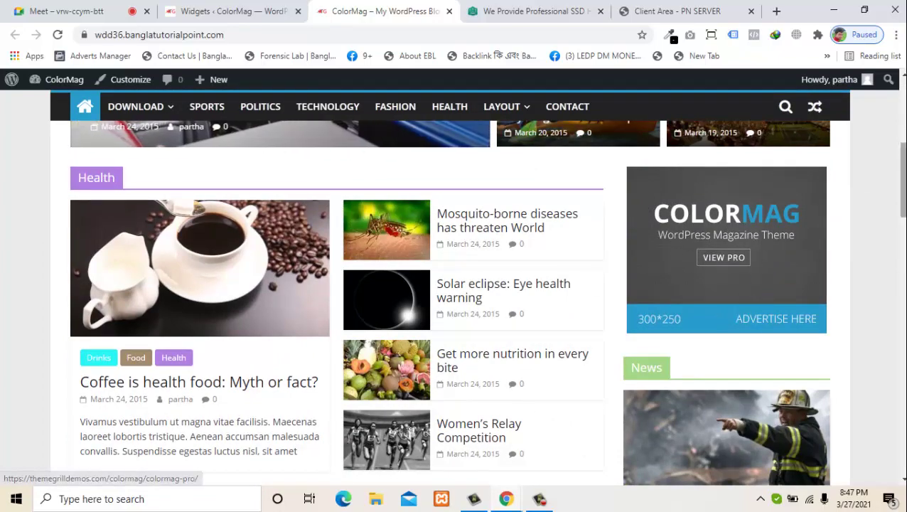
pyautogui.moveTo(899, 199)
pyautogui.mouseDown()
pyautogui.moveTo(900, 273)
pyautogui.moveTo(900, 206)
pyautogui.mouseUp()
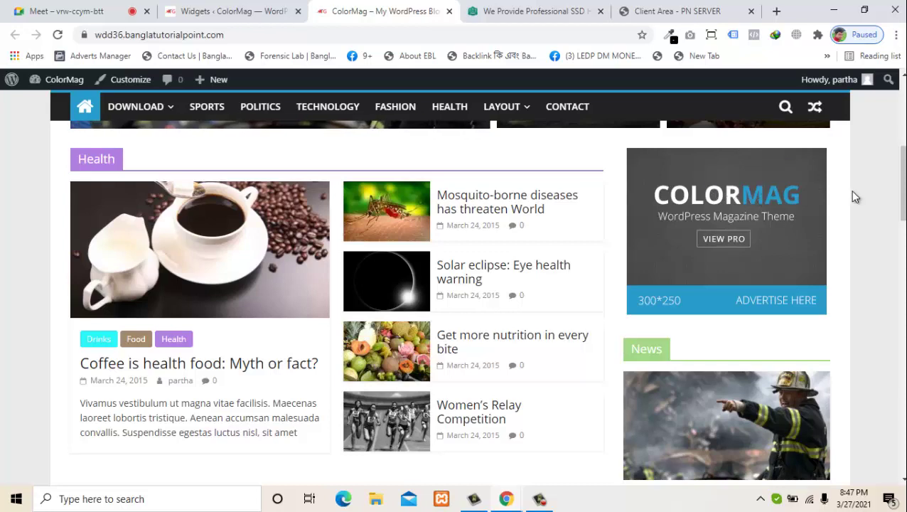
# - Return to the Widgets admin page and recheck the Right Sidebar's 300x250 Advertisement and Featured Posts (Style 2) widgets, collapsing each again
pyautogui.click(206, 8)
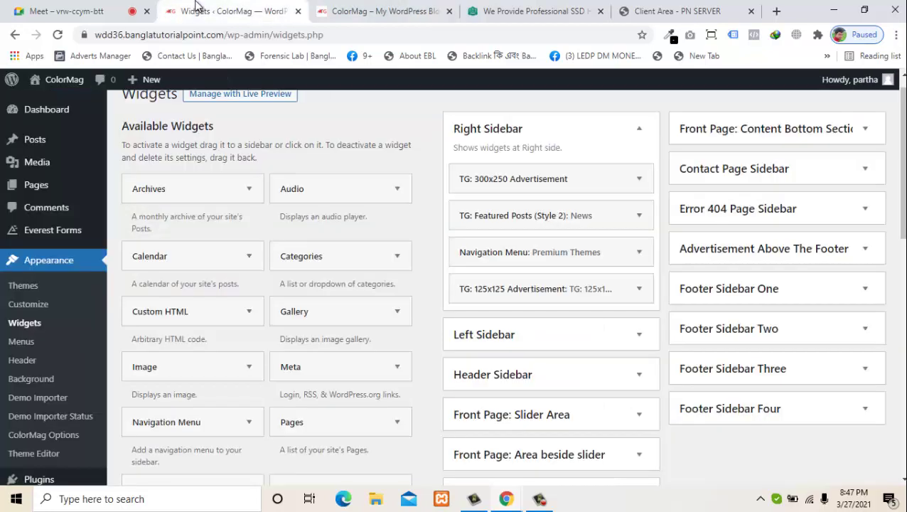
pyautogui.click(565, 182)
pyautogui.click(566, 182)
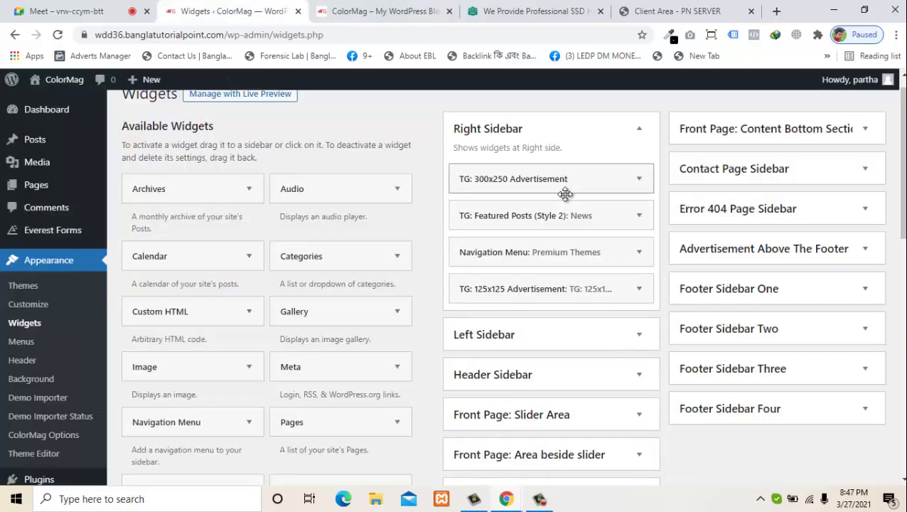
pyautogui.click(604, 216)
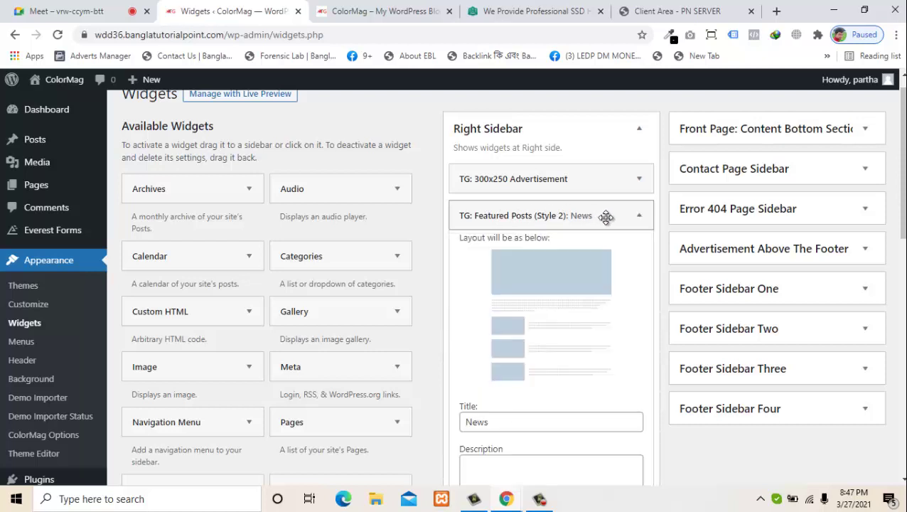
pyautogui.click(606, 217)
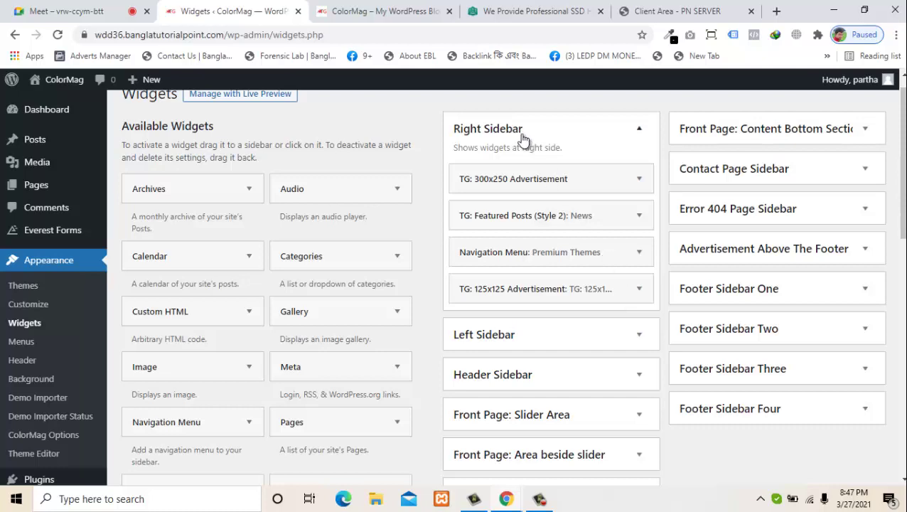
# - View the right sidebar on the live home page again to compare it with the Right Sidebar widget area
pyautogui.click(367, 6)
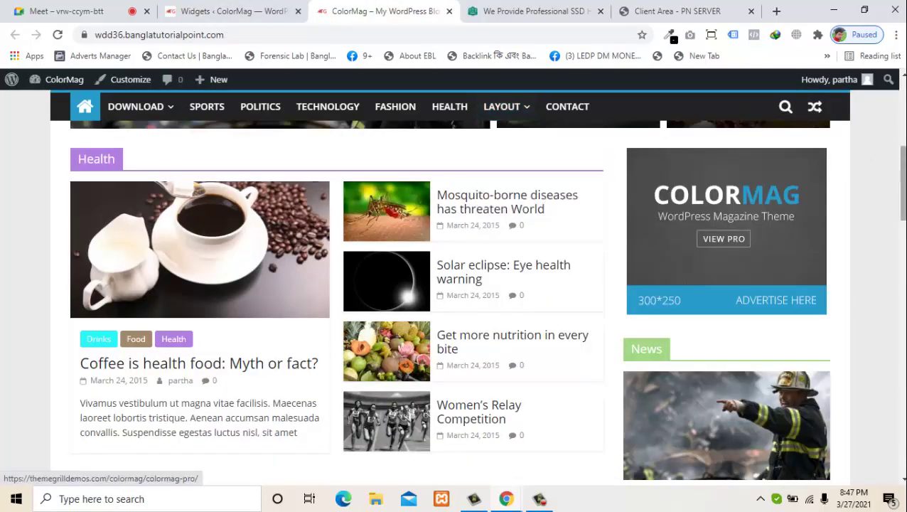
pyautogui.moveTo(903, 192)
pyautogui.mouseDown()
pyautogui.moveTo(904, 142)
pyautogui.moveTo(888, 231)
pyautogui.moveTo(881, 152)
pyautogui.moveTo(880, 194)
pyautogui.mouseUp()
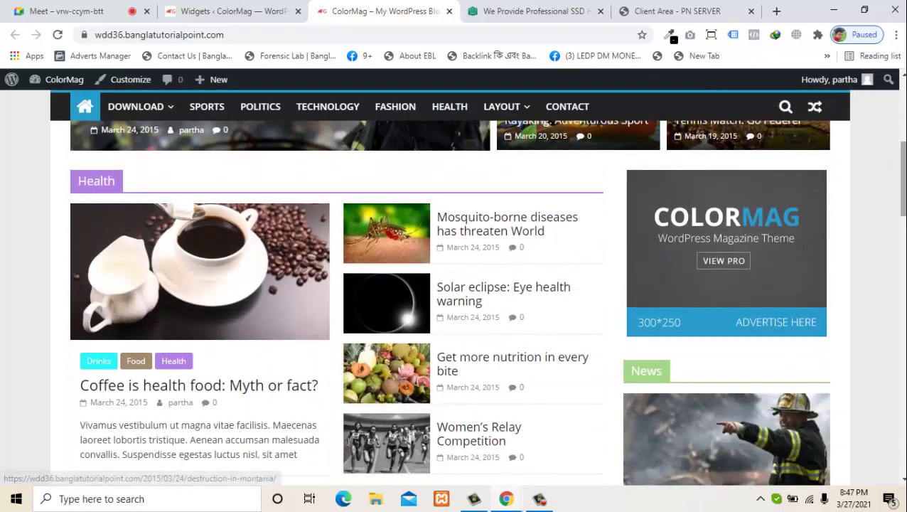
pyautogui.click(517, 6)
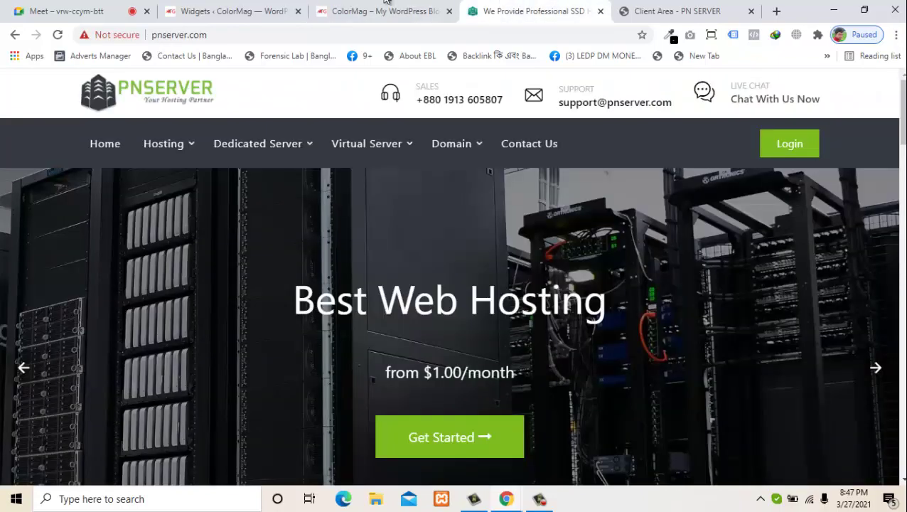
# - Back on the Widgets admin page, collapse the Right Sidebar area, then expand the Left Sidebar area to check it and collapse it
pyautogui.click(266, 7)
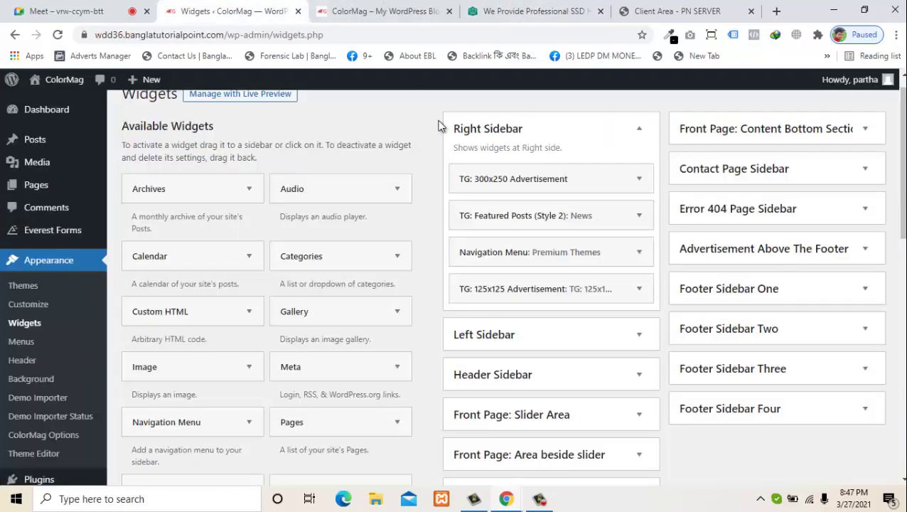
pyautogui.click(640, 129)
pyautogui.click(594, 182)
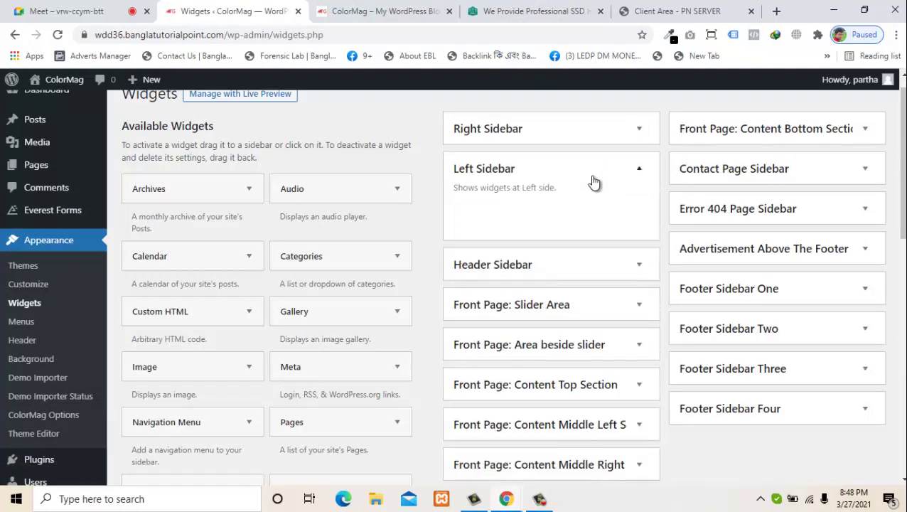
pyautogui.click(593, 182)
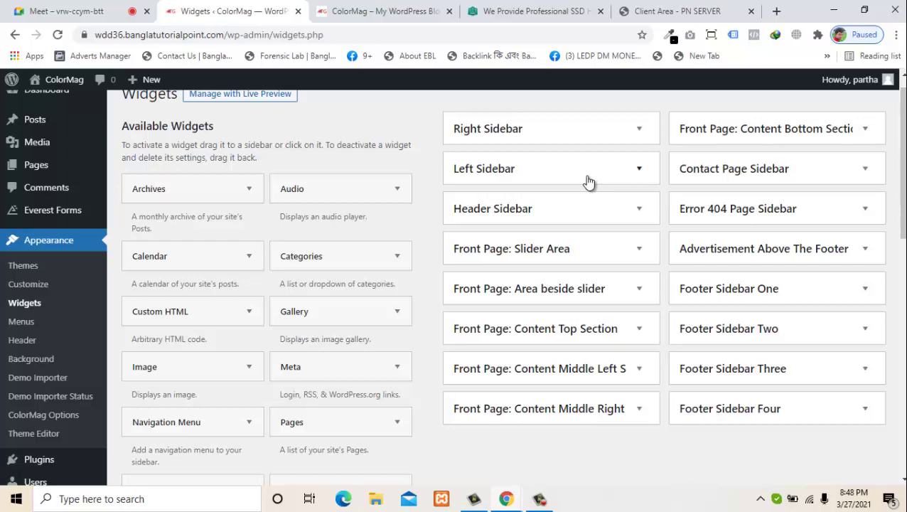
# - Open the theme customizer in a new browser tab and switch to it
pyautogui.rightClick(37, 284)
pyautogui.press('Escape')
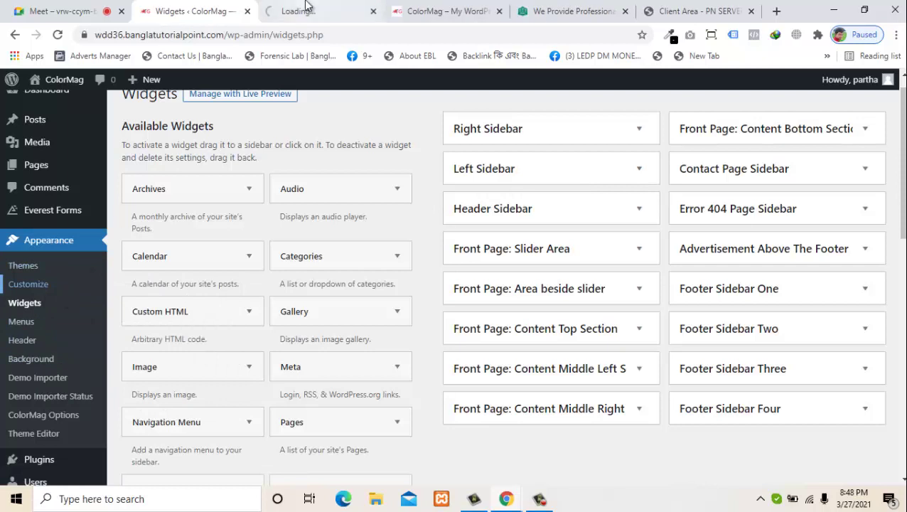
pyautogui.click(311, 9)
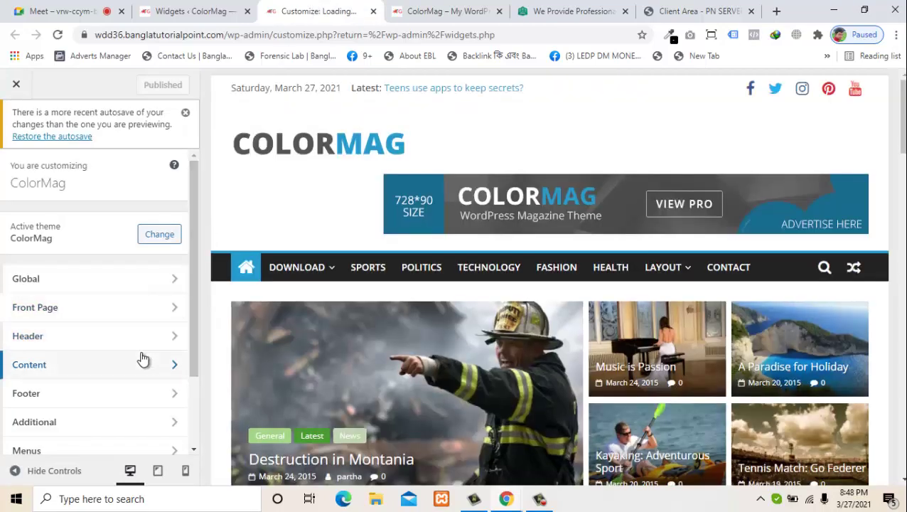
# - Look through the customizer's Content section, including its Page and Single Post settings, and return to the main customizer list
pyautogui.click(143, 358)
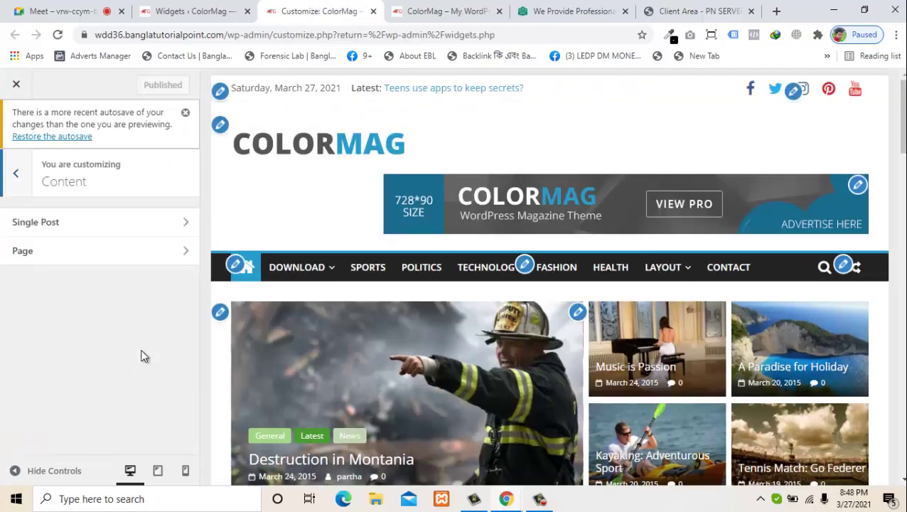
pyautogui.click(98, 248)
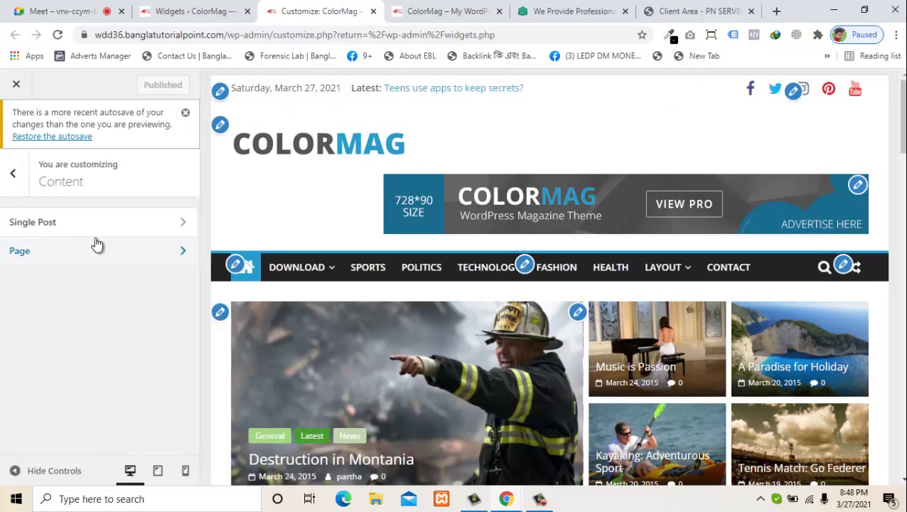
pyautogui.click(22, 186)
pyautogui.click(41, 222)
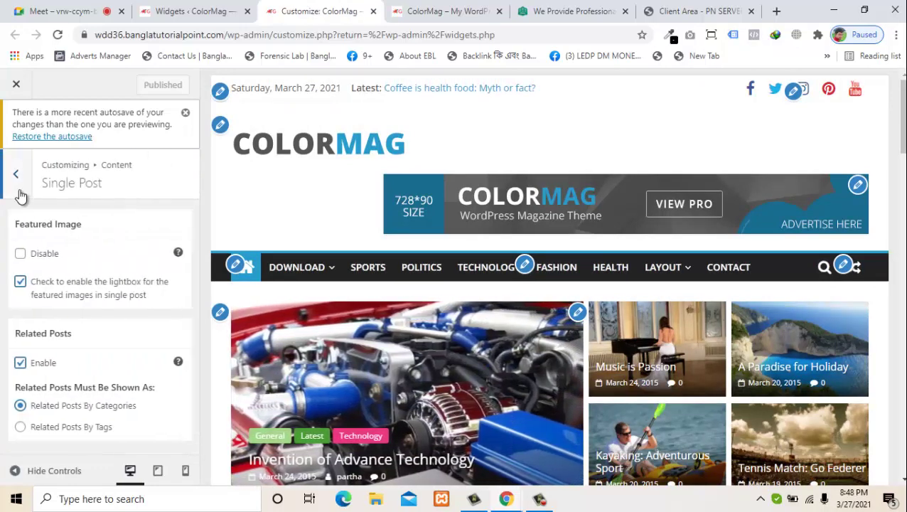
pyautogui.click(12, 179)
pyautogui.click(12, 176)
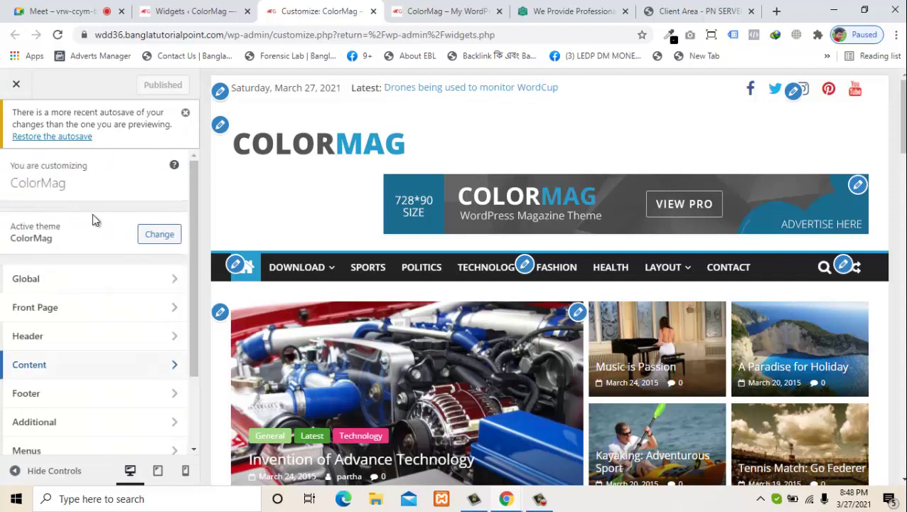
# - View the list of widget areas in the customizer's Widgets section and return to the main customizer list
pyautogui.moveTo(194, 305); pyautogui.dragTo(192, 401)
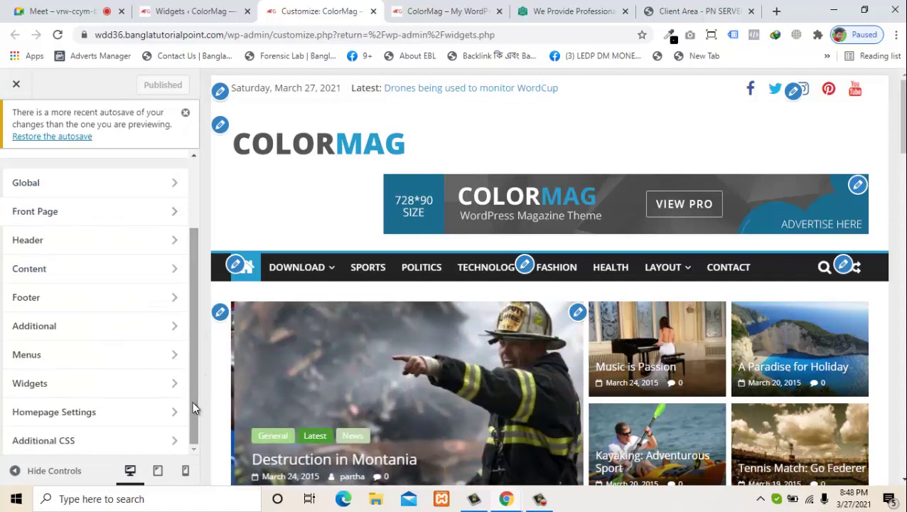
pyautogui.click(75, 396)
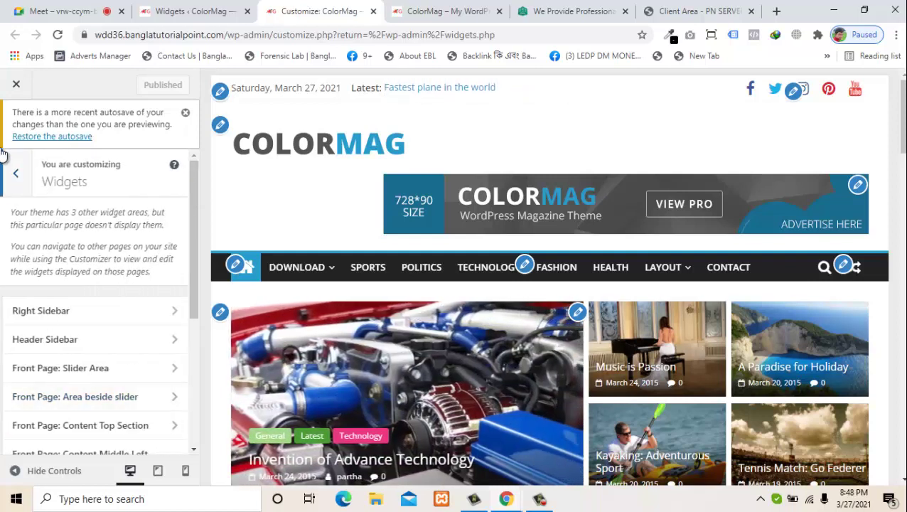
pyautogui.click(15, 172)
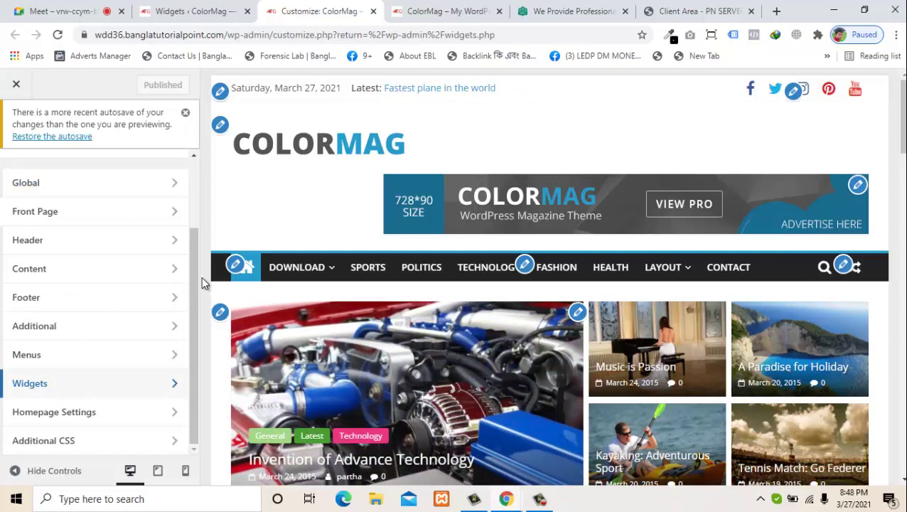
# - Look through the customizer's Global layout settings and view the default Sidebar Layout options beside the site preview
pyautogui.scroll(2, 193, 275)
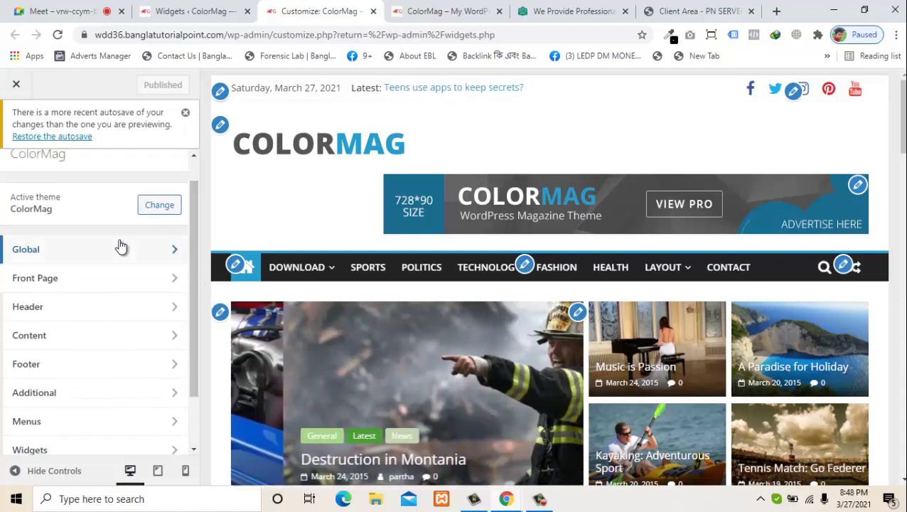
pyautogui.click(121, 246)
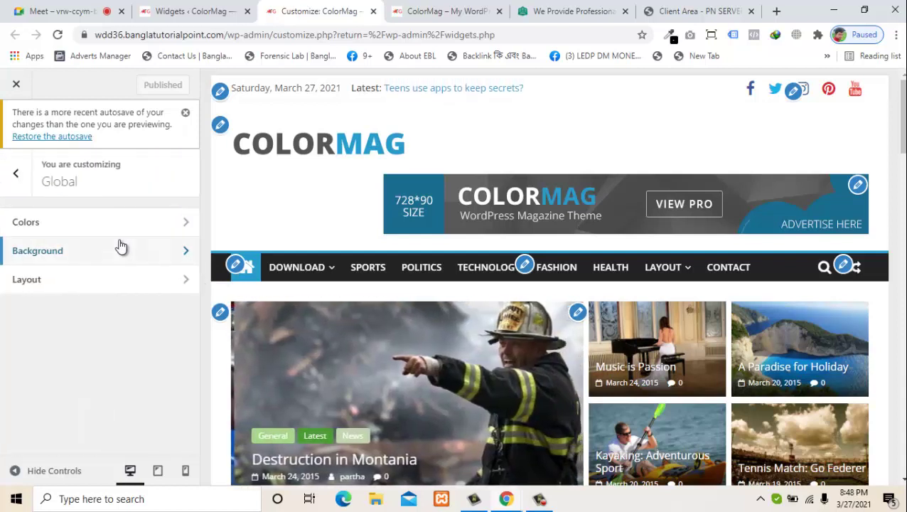
pyautogui.click(92, 281)
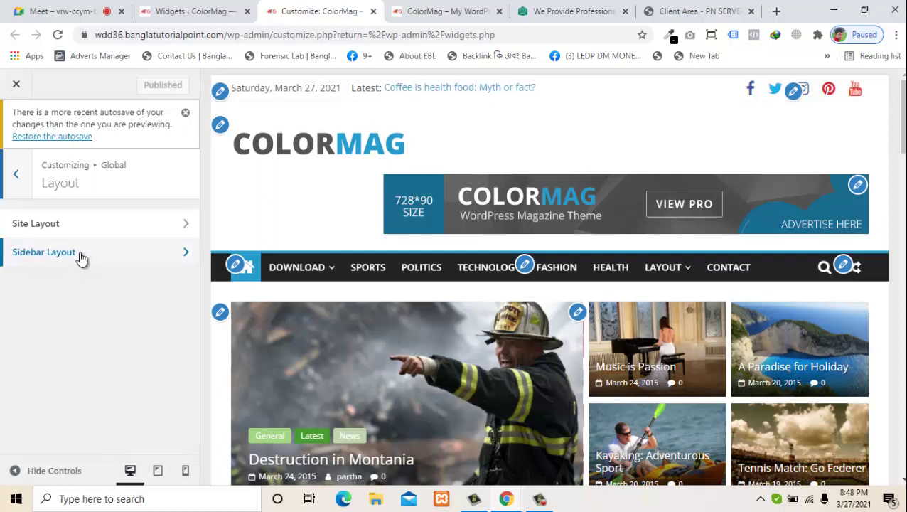
pyautogui.click(103, 252)
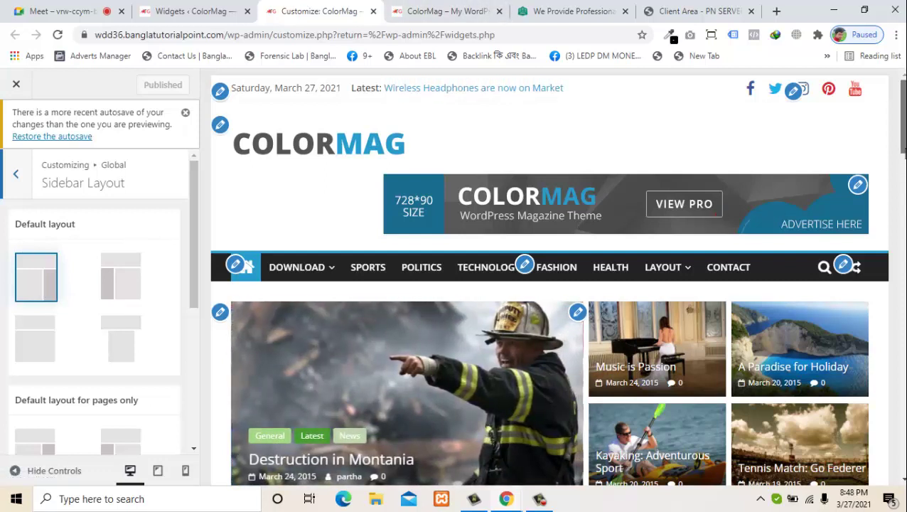
pyautogui.moveTo(901, 143); pyautogui.dragTo(901, 146)
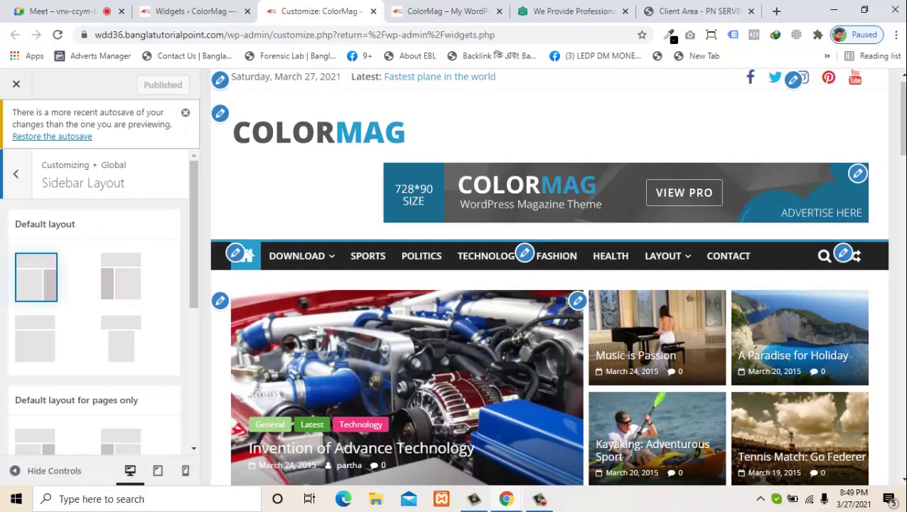
# - Check the Left Sidebar area on the Widgets admin page, close the customizer's browser tab, and collapse the Left Sidebar area
pyautogui.click(195, 11)
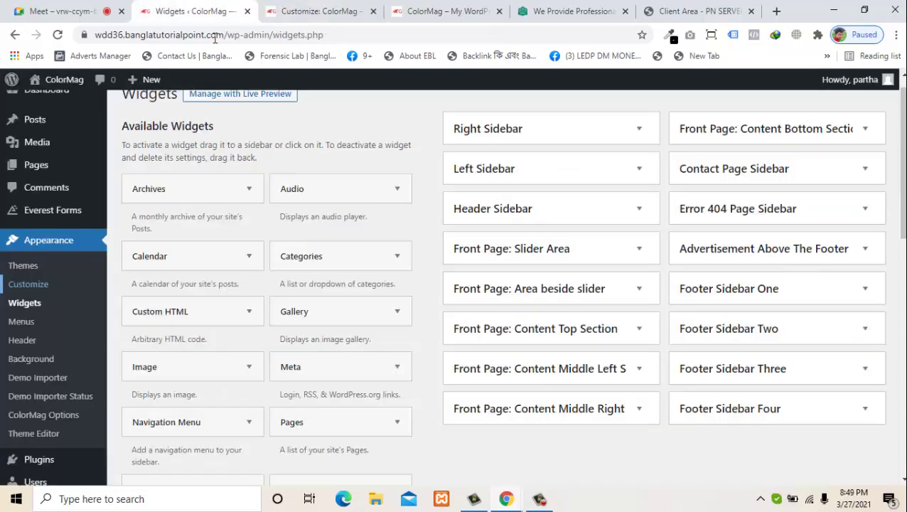
pyautogui.click(517, 168)
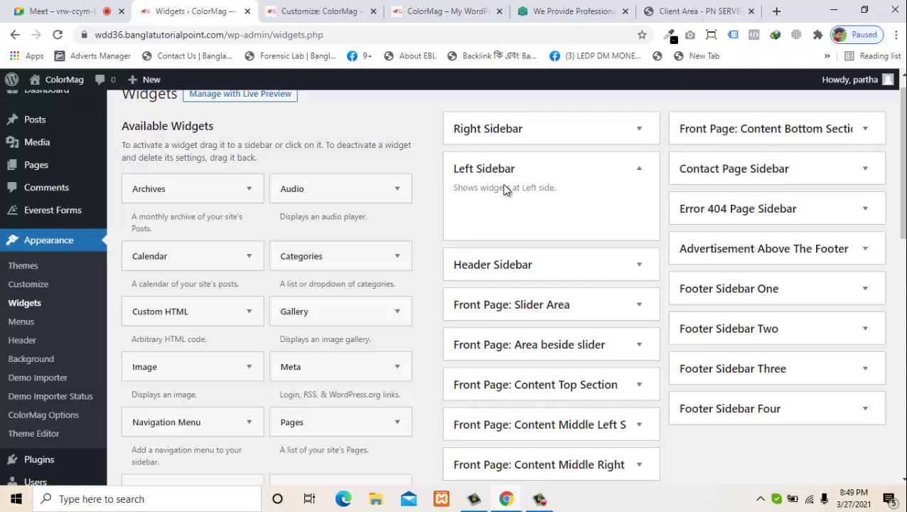
pyautogui.click(364, 14)
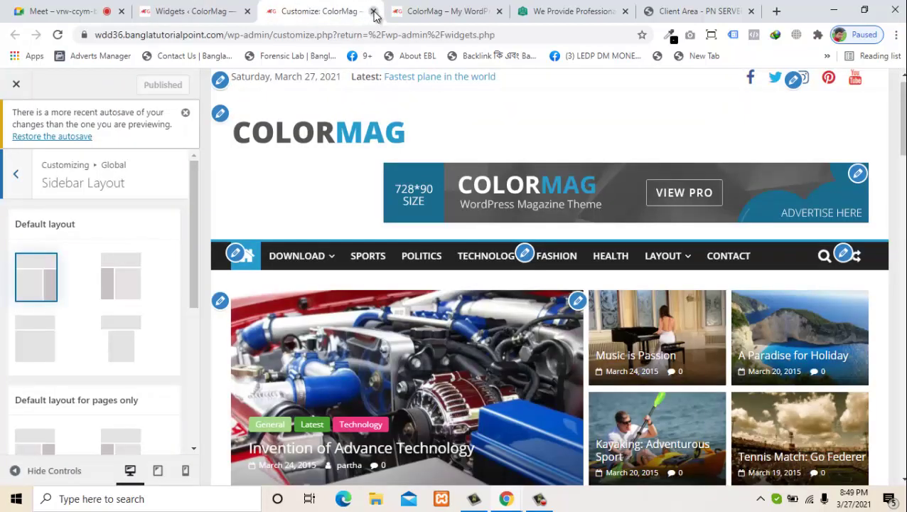
pyautogui.click(373, 11)
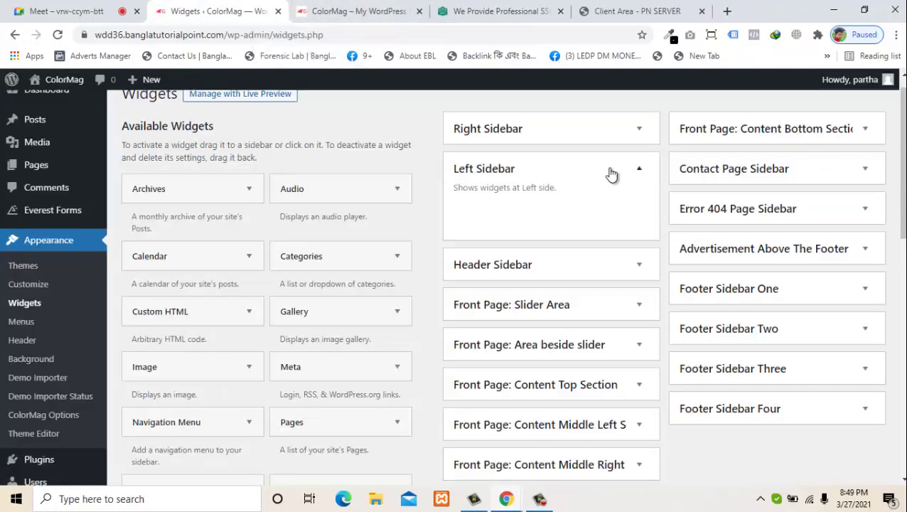
pyautogui.click(639, 168)
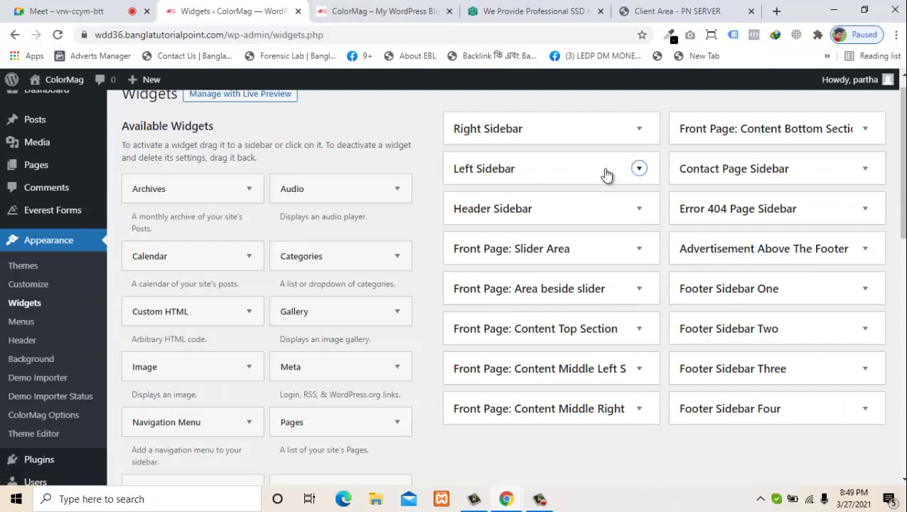
# - Check the Header Sidebar area's widget, then view the header advertisement at the top of the site's home page
pyautogui.click(536, 217)
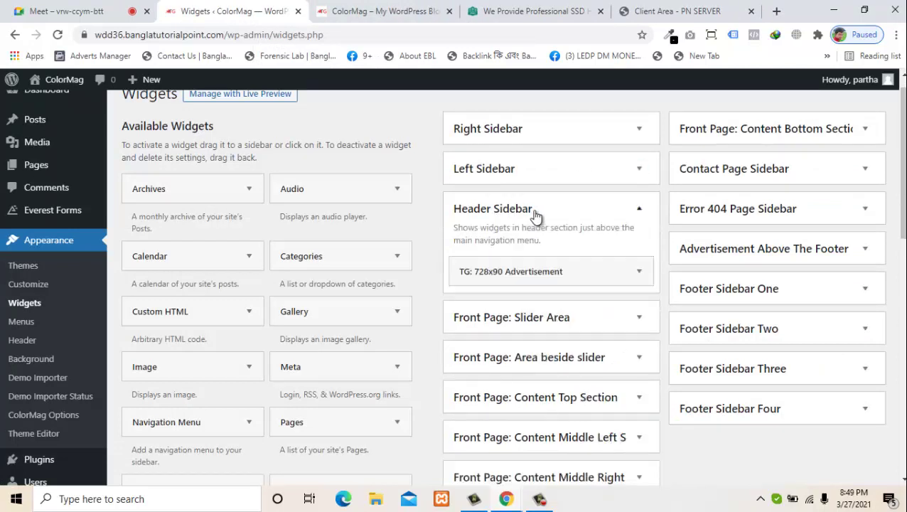
pyautogui.click(536, 216)
pyautogui.click(390, 12)
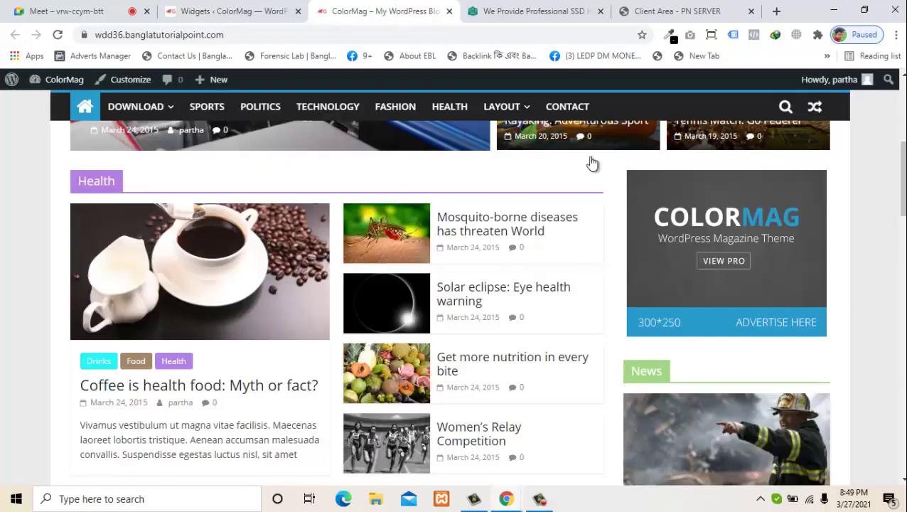
pyautogui.moveTo(901, 174); pyautogui.dragTo(901, 113)
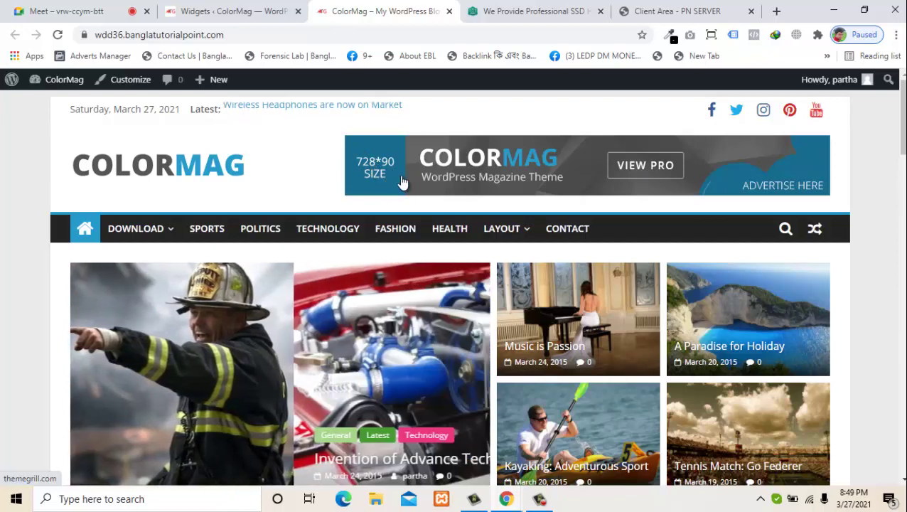
# - Back on the Widgets admin page, review the Header Sidebar's TG: 728x90 Advertisement settings and collapse the widget and its area
pyautogui.click(227, 9)
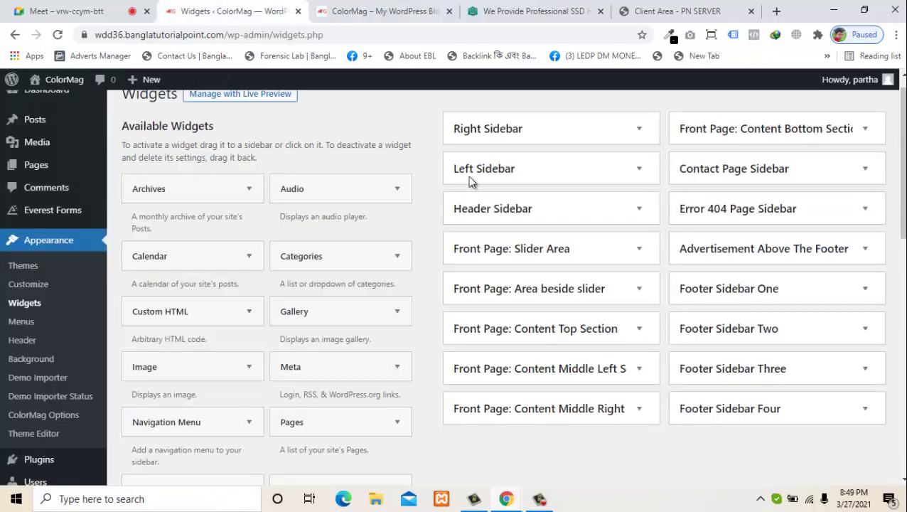
pyautogui.click(535, 210)
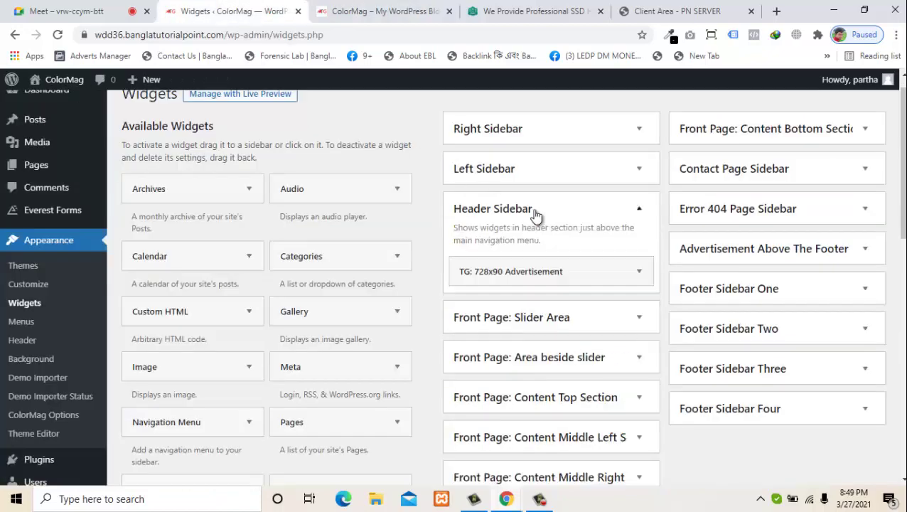
pyautogui.click(612, 267)
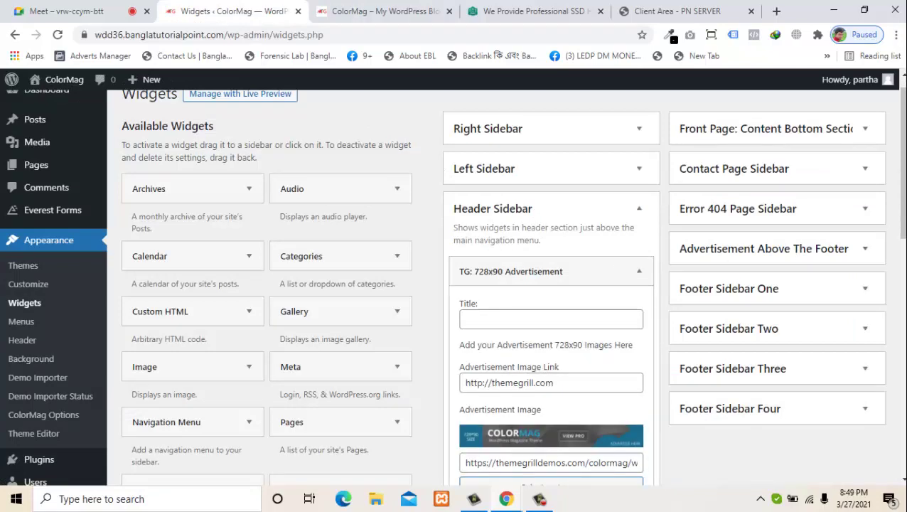
pyautogui.scroll(-2, 888, 214)
pyautogui.scroll(1, 887, 215)
pyautogui.scroll(1, 887, 214)
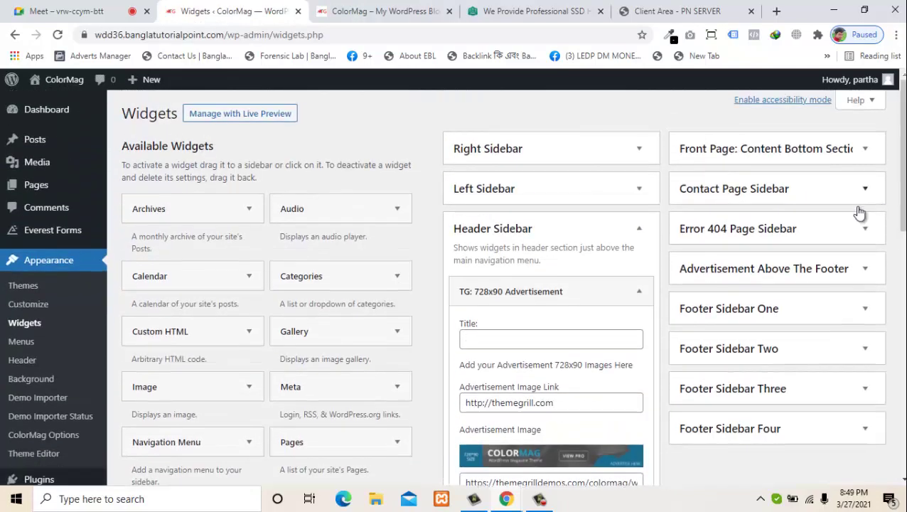
pyautogui.click(625, 291)
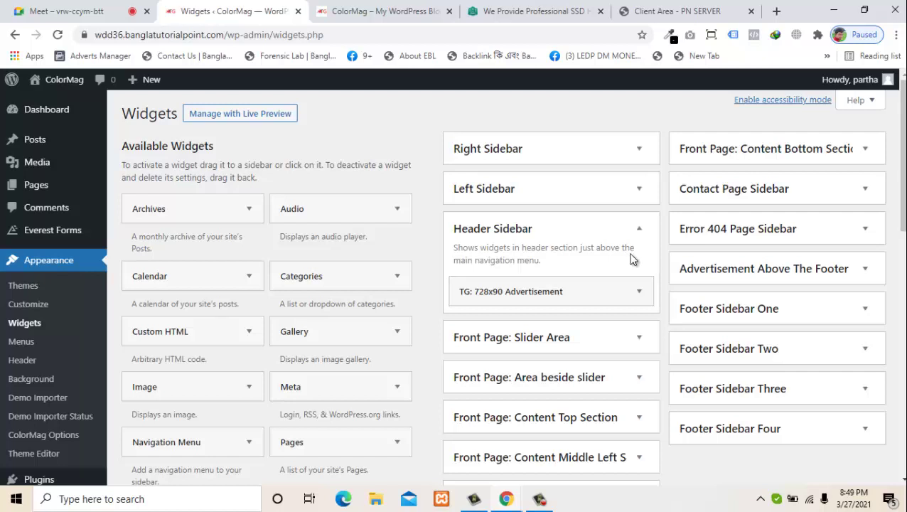
pyautogui.click(635, 230)
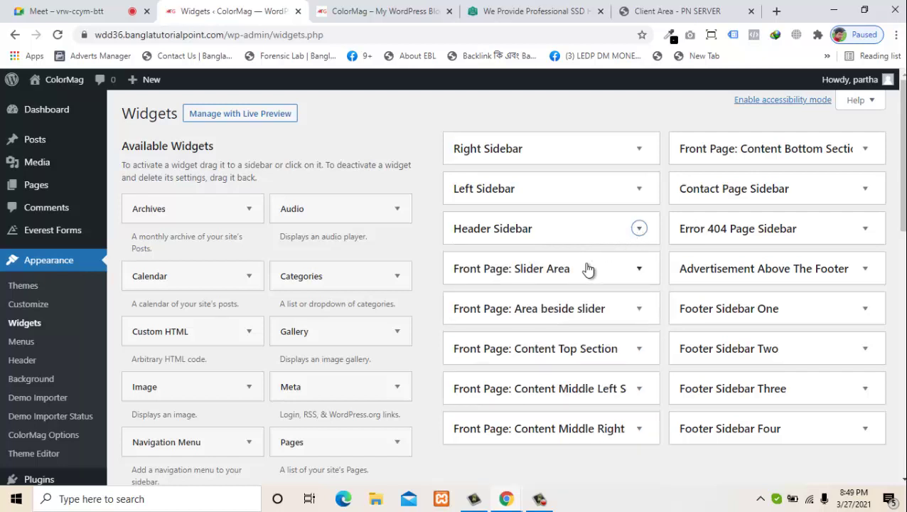
# - View the TG: Highlighted Posts settings in Front Page: Area beside slider and compare them with the posts beside the home page slider
pyautogui.click(604, 311)
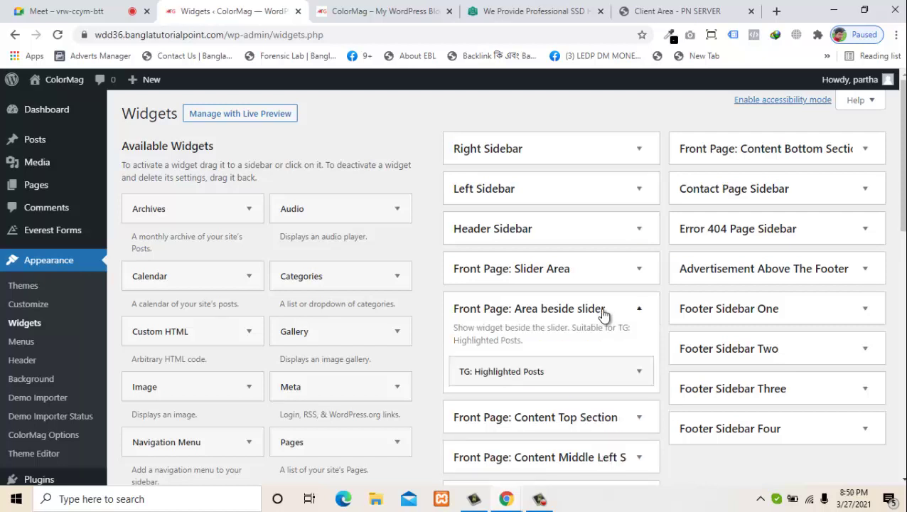
pyautogui.click(544, 371)
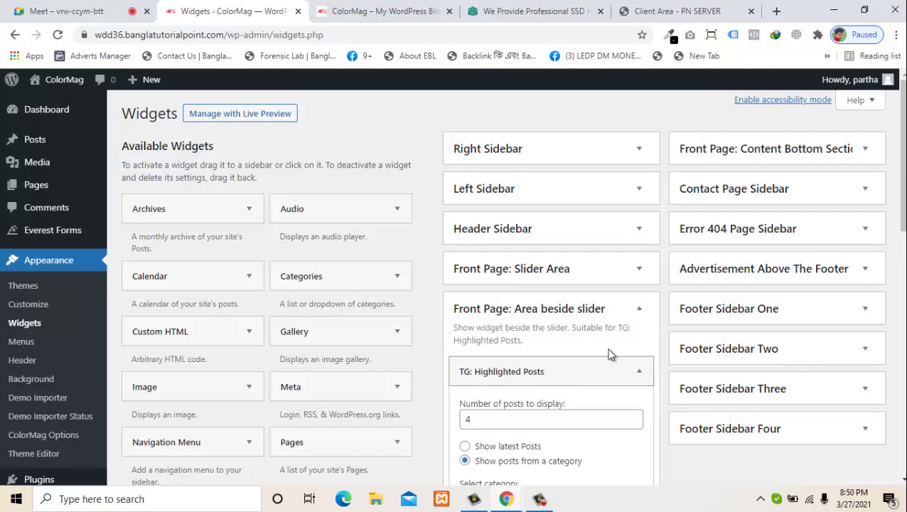
pyautogui.moveTo(903, 208); pyautogui.dragTo(905, 246)
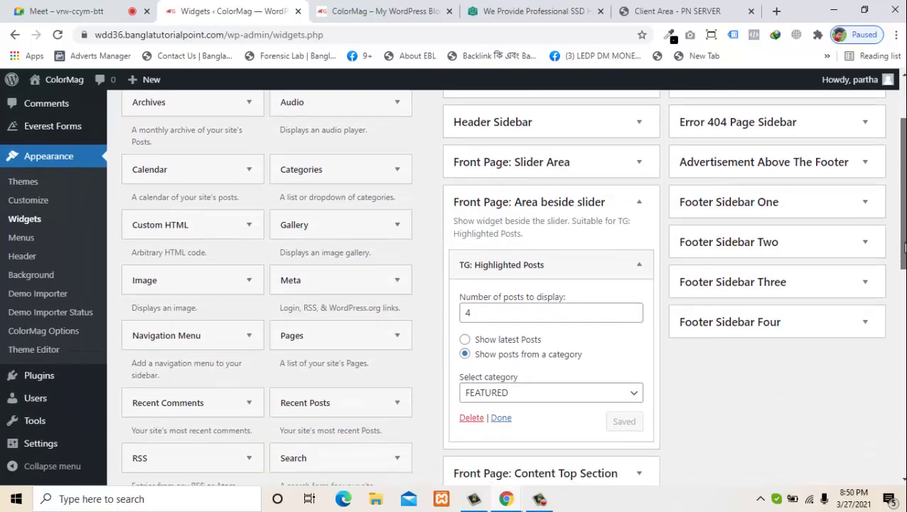
pyautogui.click(346, 11)
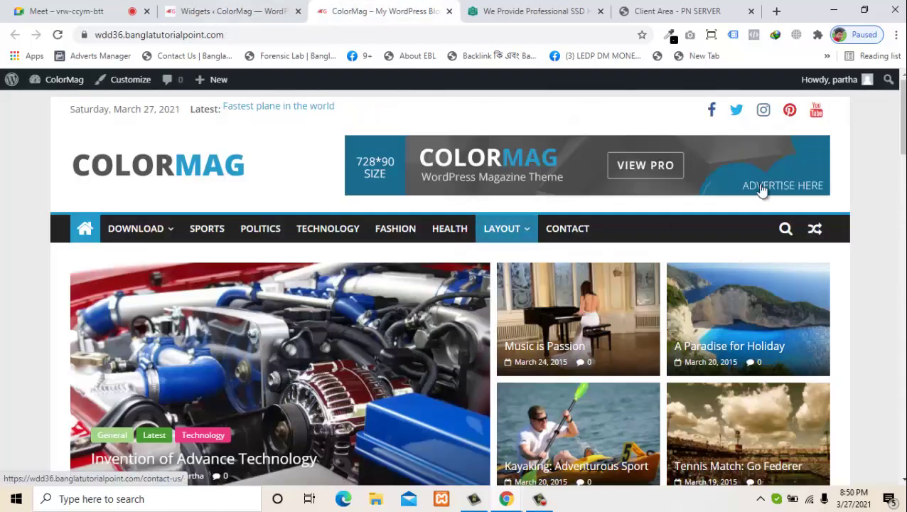
pyautogui.scroll(-2, 601, 254)
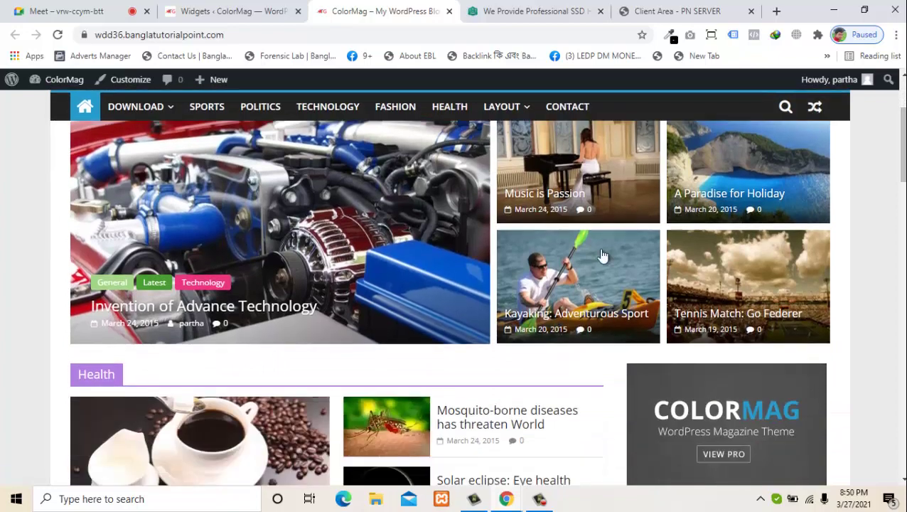
pyautogui.moveTo(901, 146); pyautogui.dragTo(900, 130)
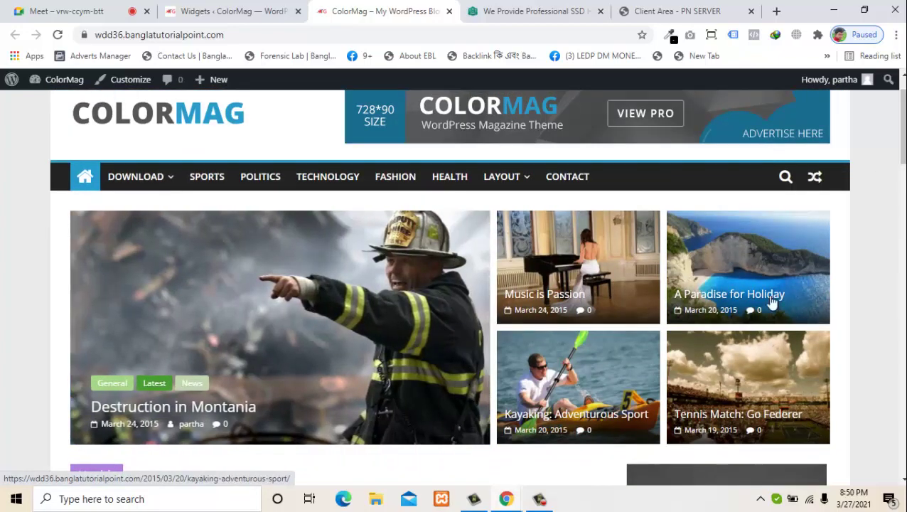
# - Recheck the TG: Highlighted Posts widget against the home page, then collapse the Front Page: Area beside slider area
pyautogui.click(274, 7)
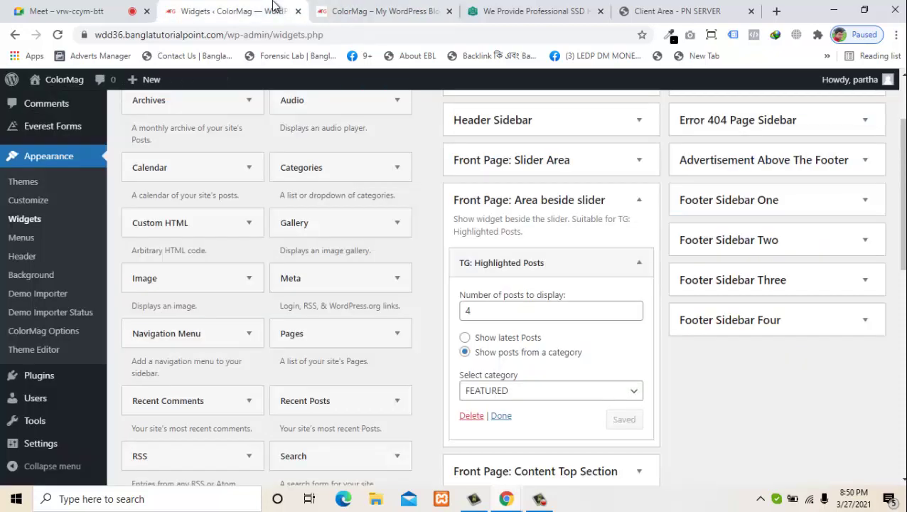
pyautogui.click(610, 257)
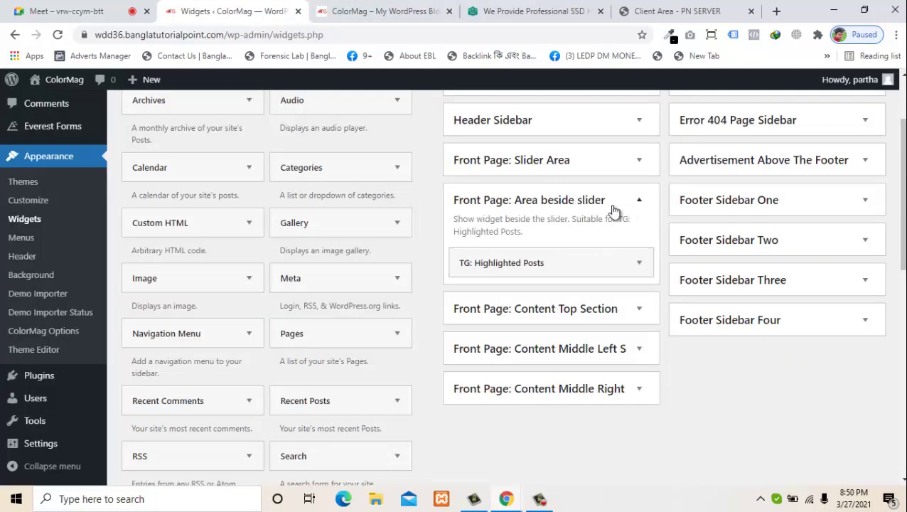
pyautogui.moveTo(583, 265); pyautogui.dragTo(584, 265)
pyautogui.click(584, 265)
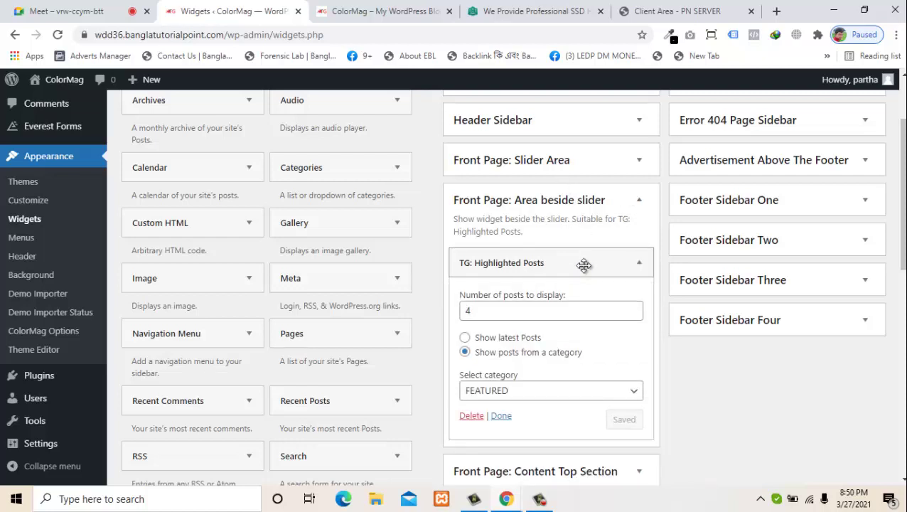
pyautogui.click(581, 263)
pyautogui.click(357, 7)
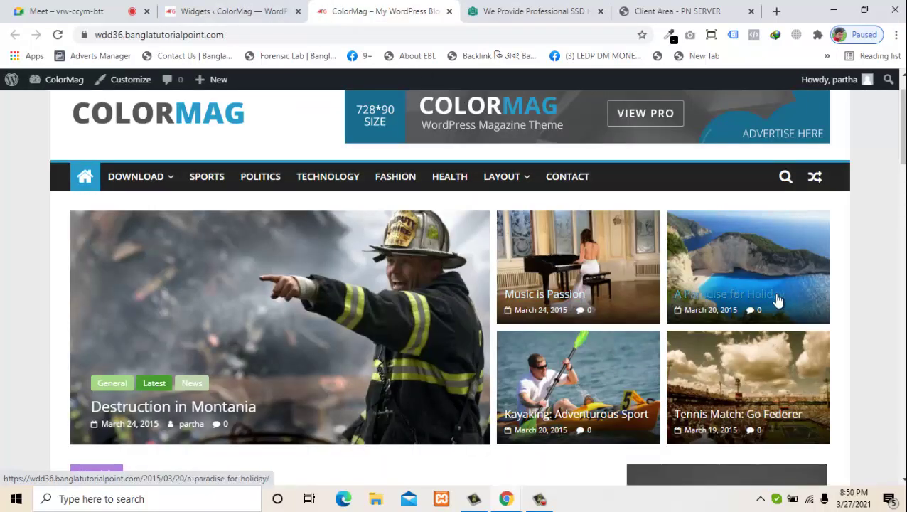
pyautogui.click(257, 9)
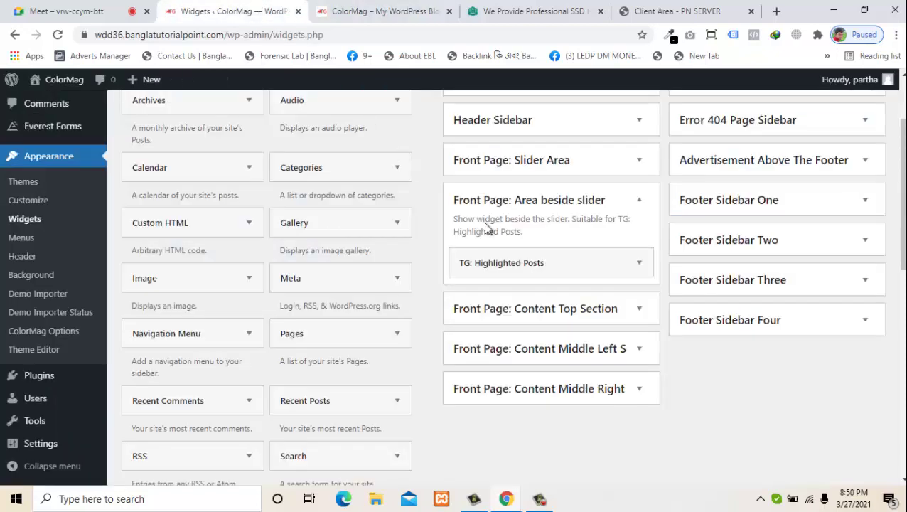
pyautogui.click(646, 199)
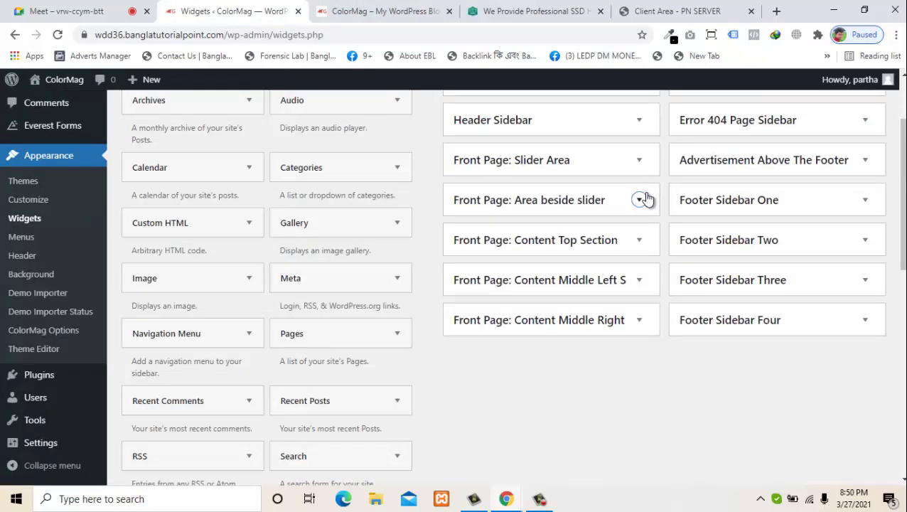
# - Expand Front Page: Content Top Section, review its TG: Featured Posts (Style 1) Health widget settings, and collapse the widget
pyautogui.click(604, 250)
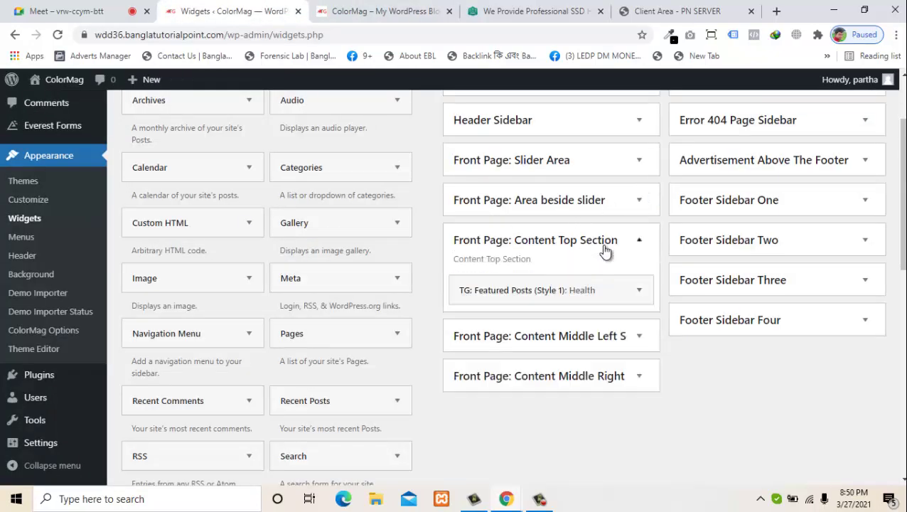
pyautogui.click(593, 289)
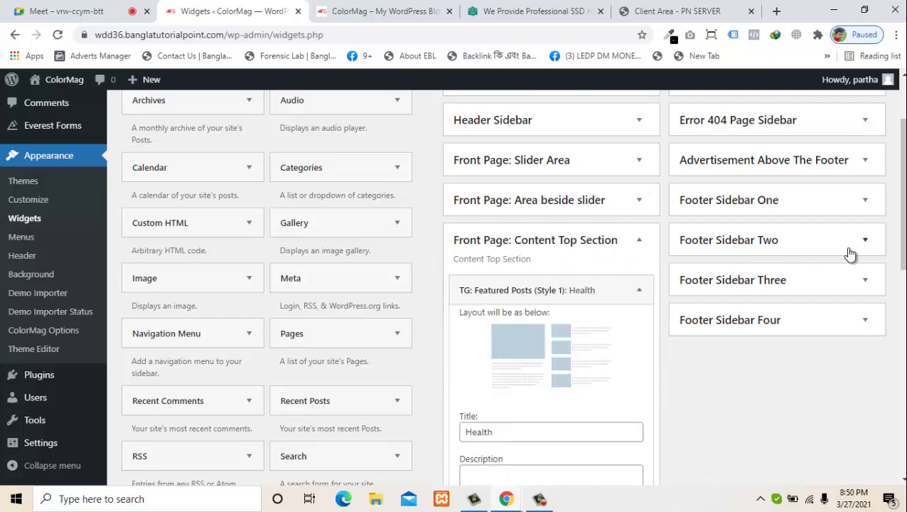
pyautogui.moveTo(900, 226); pyautogui.dragTo(818, 243)
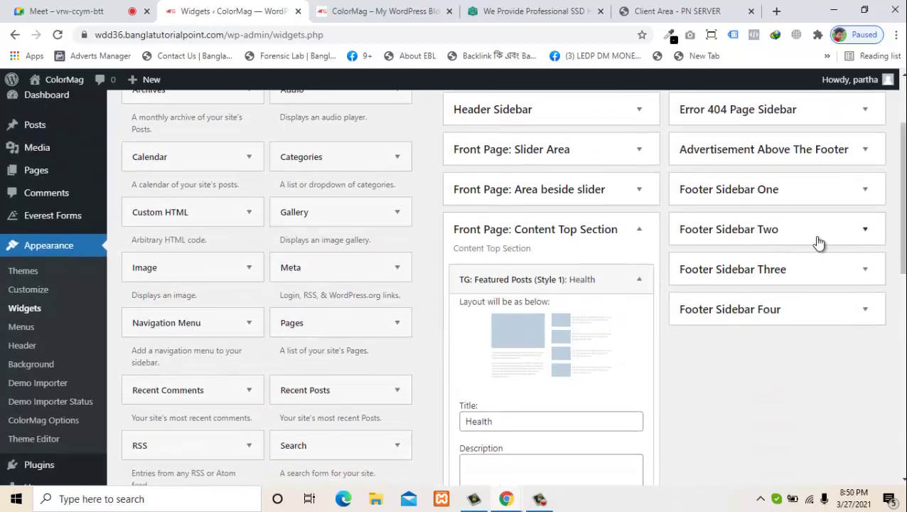
pyautogui.click(611, 267)
pyautogui.scroll(1, 901, 199)
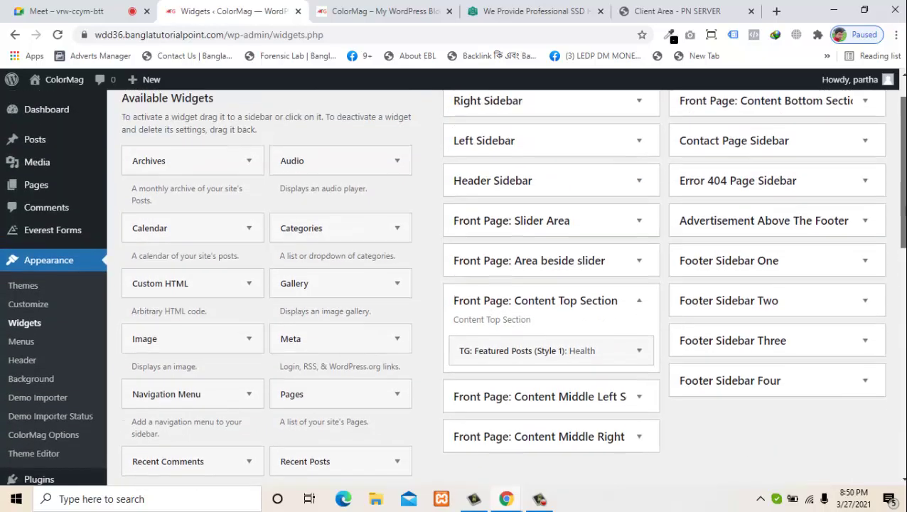
# - Check the contents of the Contact Page Sidebar and Advertisement Above The Footer areas, collapsing each one again
pyautogui.scroll(1, 900, 199)
pyautogui.click(867, 180)
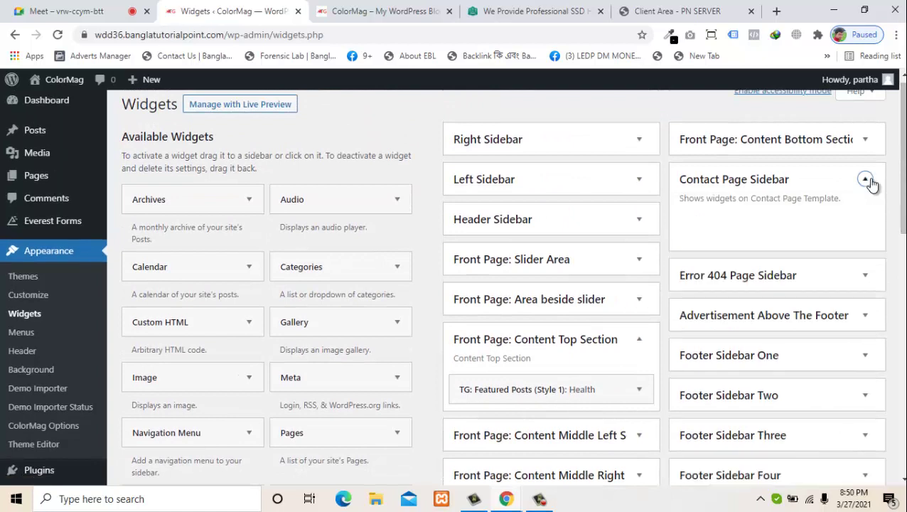
pyautogui.click(867, 181)
pyautogui.click(865, 262)
pyautogui.click(865, 262)
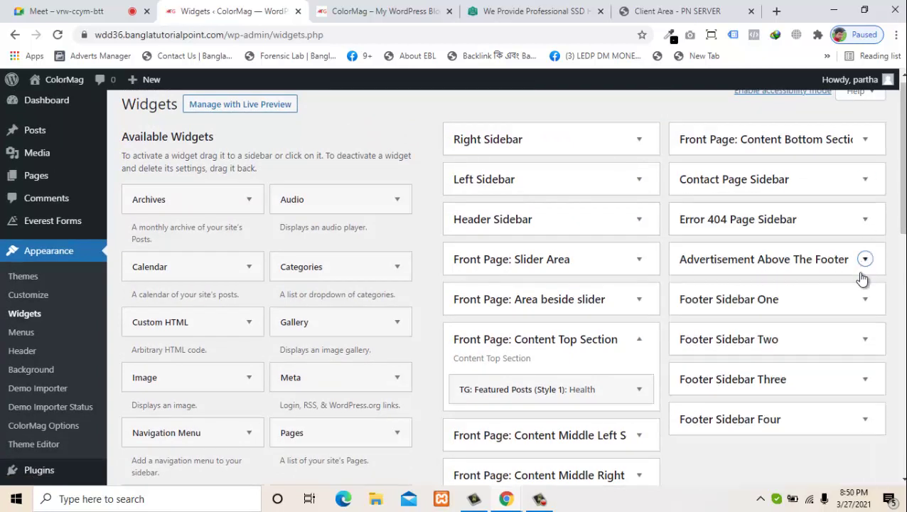
# - Check which widgets Footer Sidebar One, Two and Three contain, collapsing each area after viewing it
pyautogui.click(838, 302)
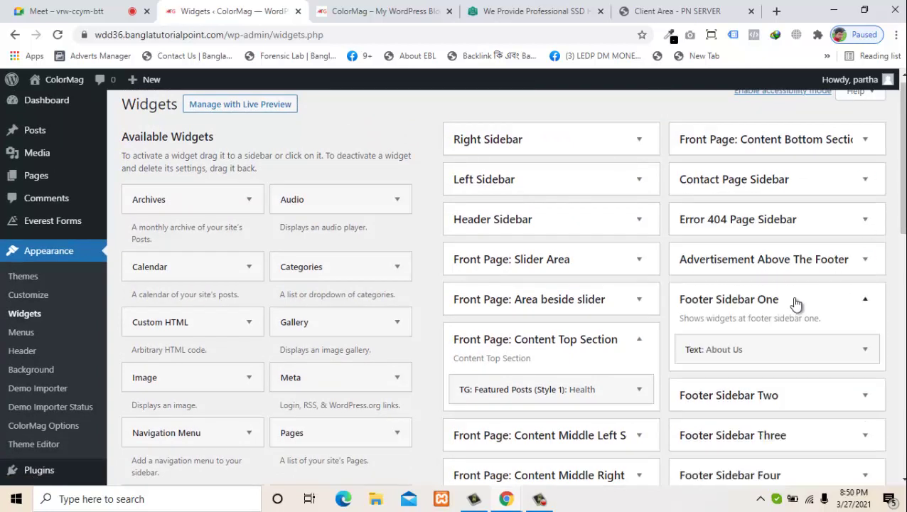
pyautogui.click(831, 303)
pyautogui.click(840, 332)
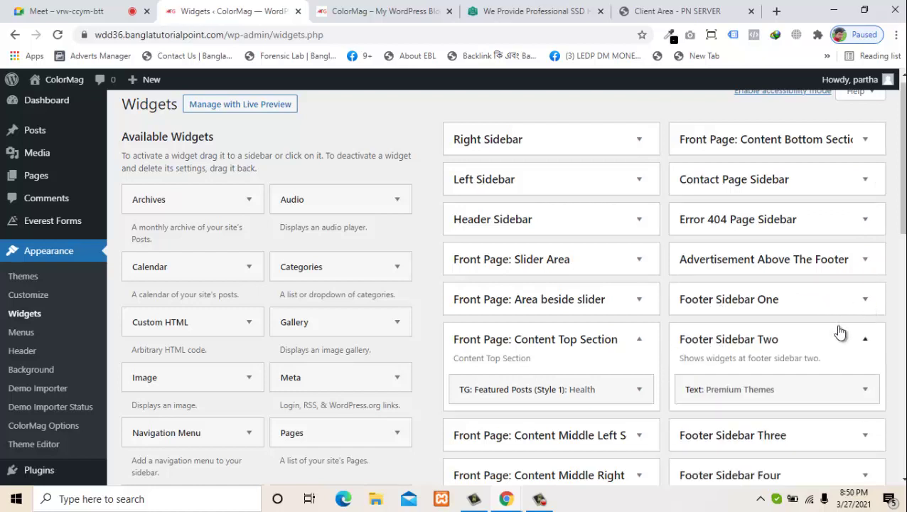
pyautogui.click(840, 332)
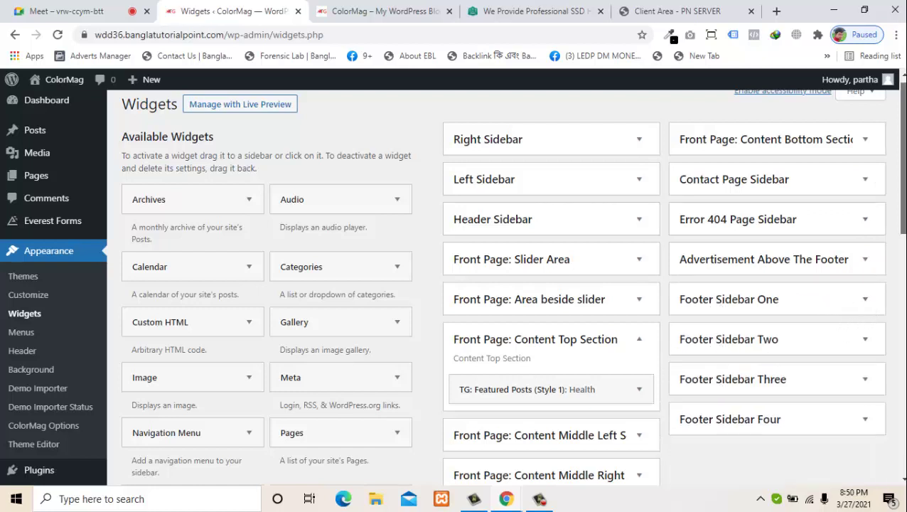
pyautogui.scroll(-1, 885, 242)
pyautogui.click(798, 335)
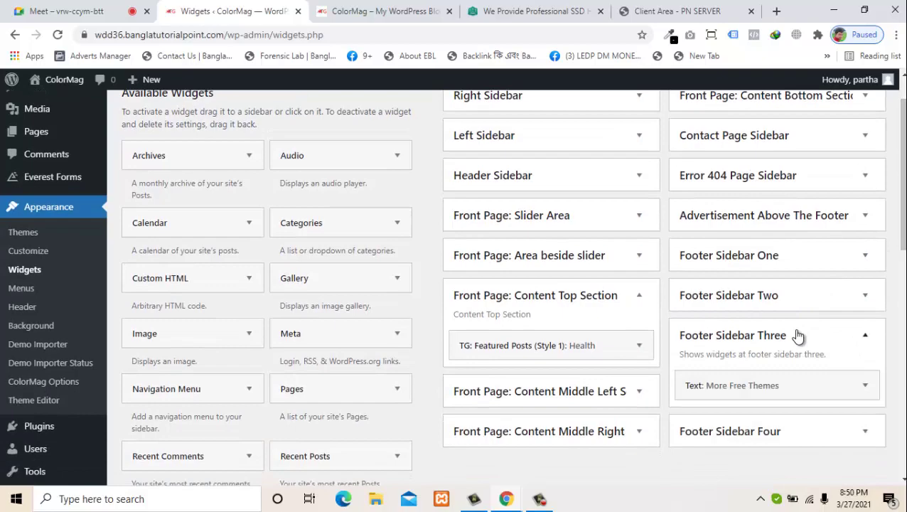
pyautogui.click(797, 335)
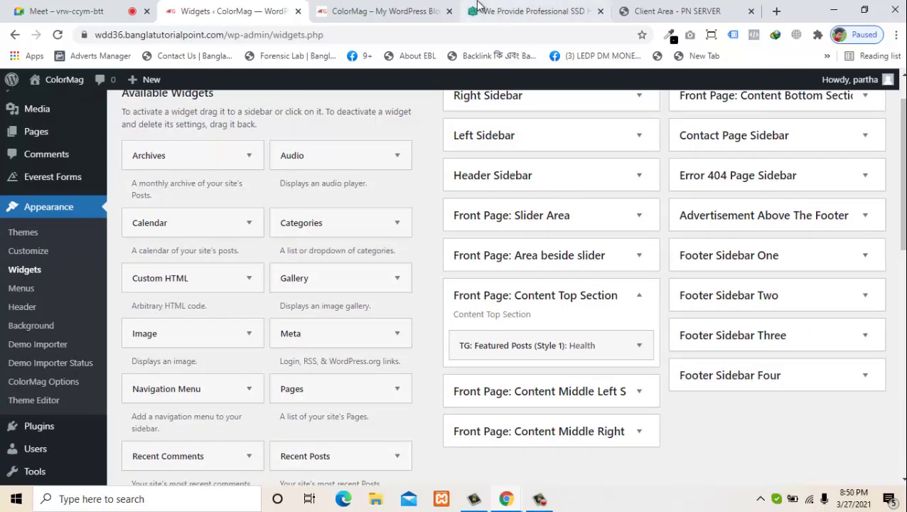
# - View the footer columns on the home page and compare them with the Footer Sidebar One widget area
pyautogui.click(348, 9)
pyautogui.moveTo(901, 142); pyautogui.dragTo(901, 440)
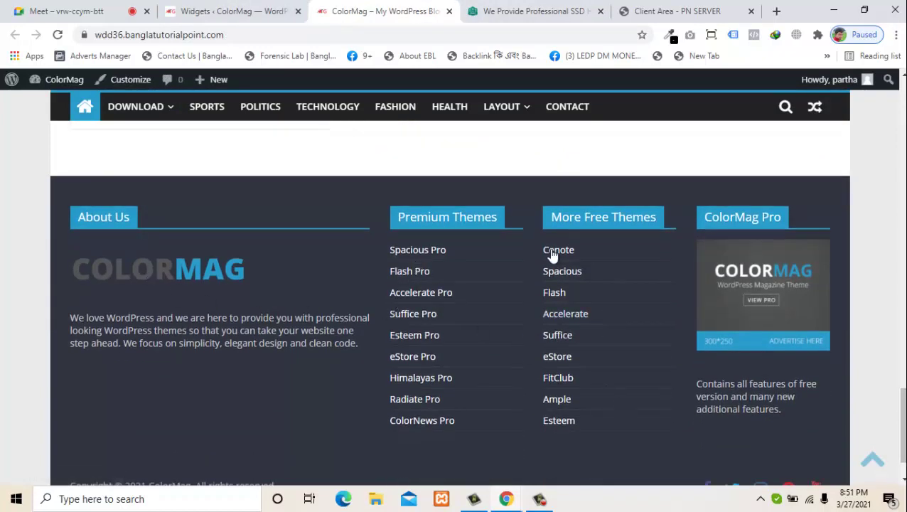
pyautogui.click(203, 6)
pyautogui.click(760, 259)
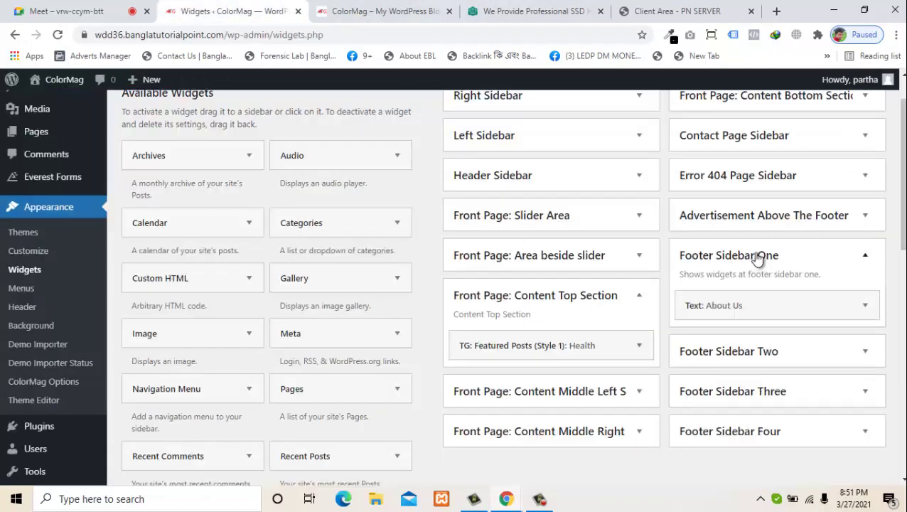
pyautogui.click(760, 259)
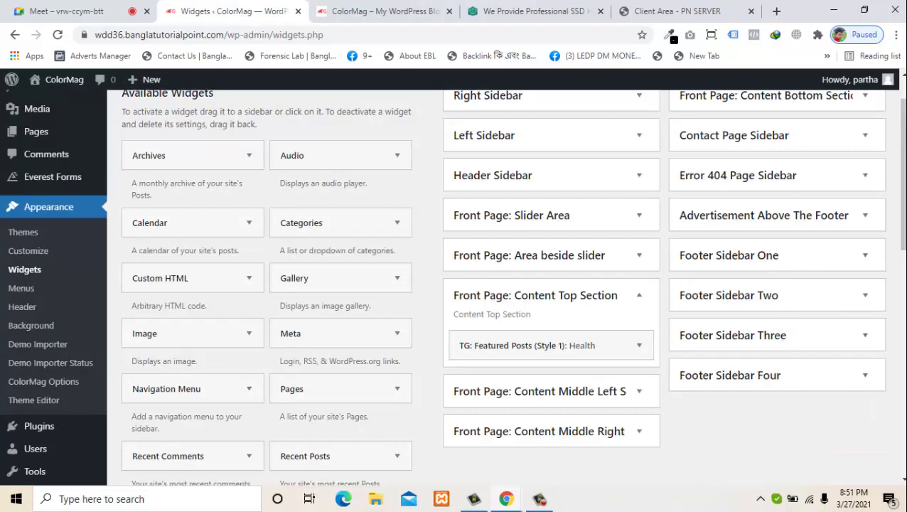
# - Compare the Front Page: Slider Area widget with the slider on the home page, leaving the area collapsed
pyautogui.scroll(-1, 452, 284)
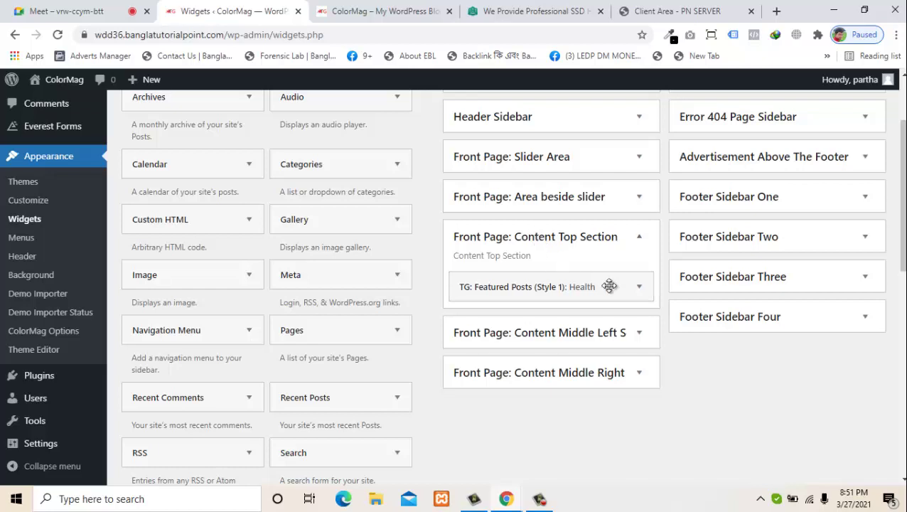
pyautogui.click(534, 158)
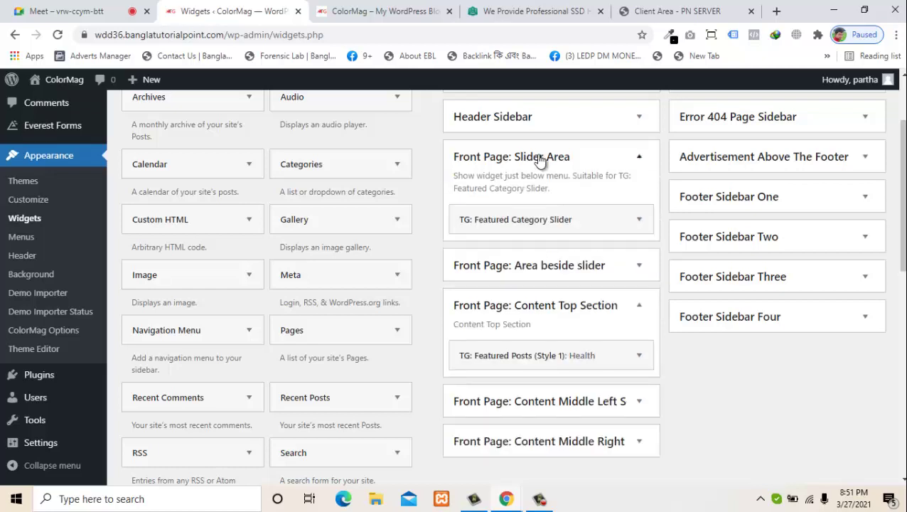
pyautogui.click(539, 158)
pyautogui.click(373, 10)
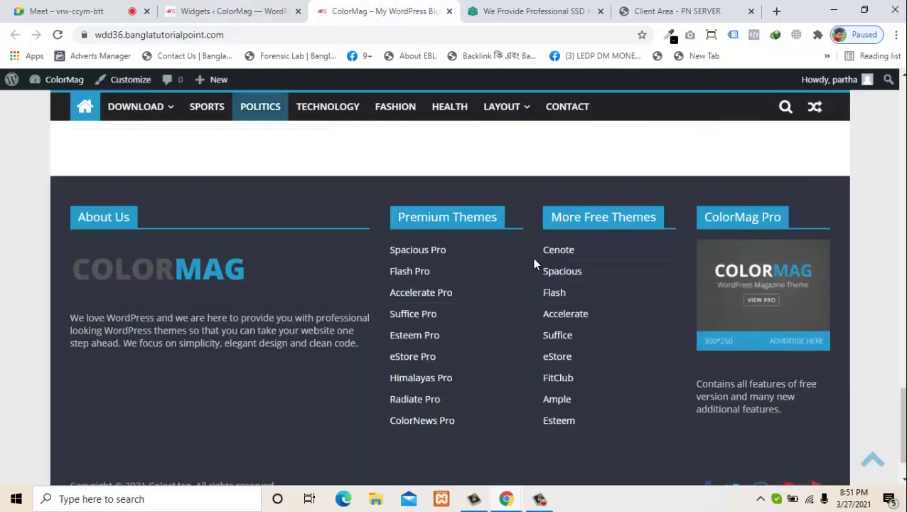
pyautogui.scroll(15, 618, 192)
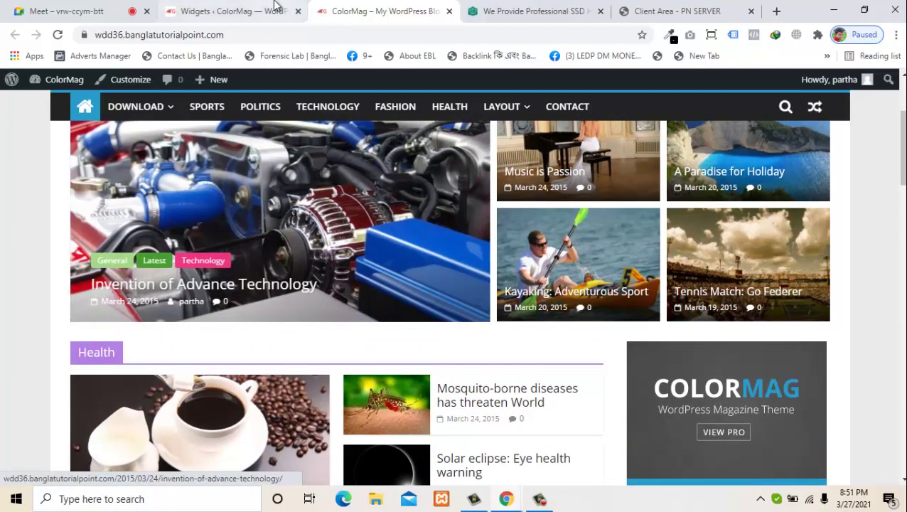
pyautogui.click(276, 9)
pyautogui.click(581, 157)
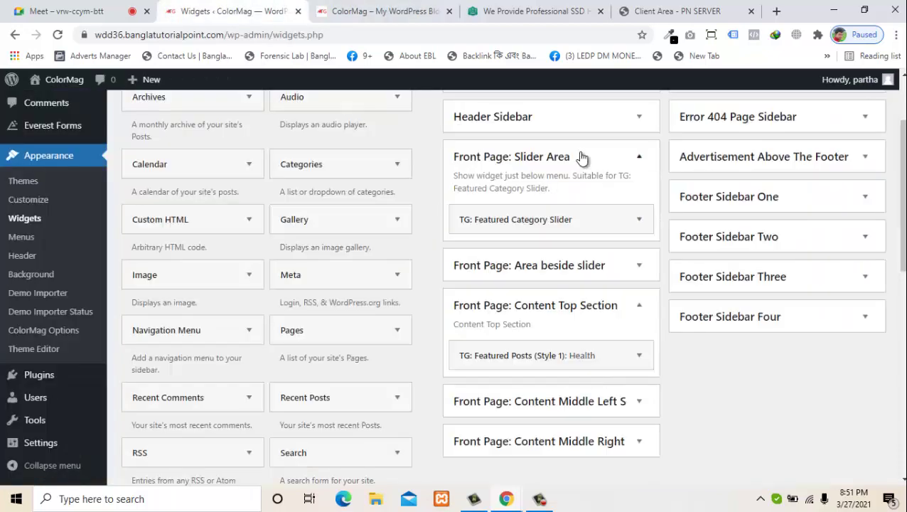
pyautogui.click(582, 157)
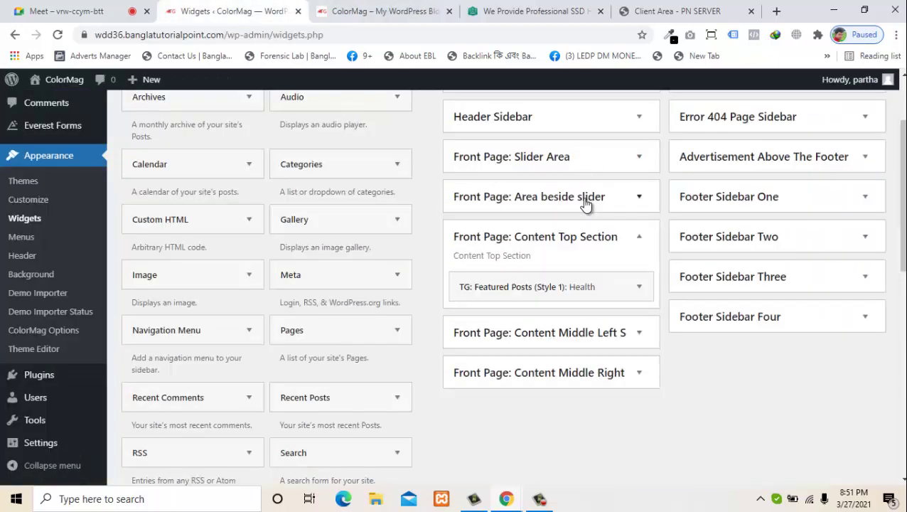
# - On the home page, view the posts beside the slider and highlight the Health section heading
pyautogui.click(384, 11)
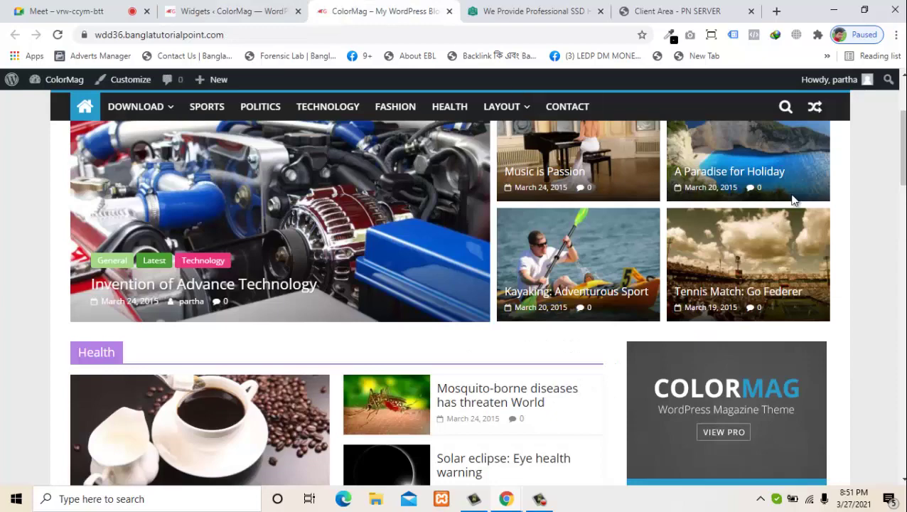
pyautogui.moveTo(901, 150)
pyautogui.mouseDown()
pyautogui.moveTo(901, 132)
pyautogui.moveTo(901, 186)
pyautogui.mouseUp()
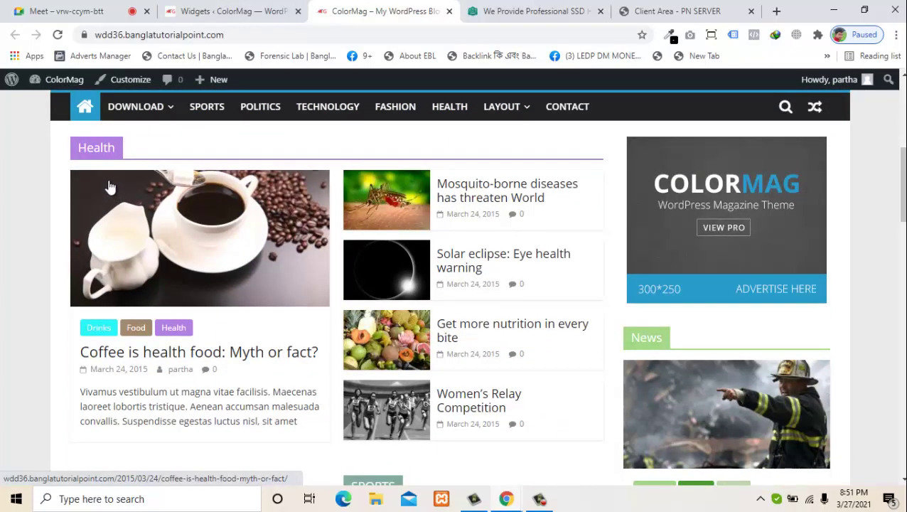
pyautogui.moveTo(75, 153); pyautogui.dragTo(137, 160)
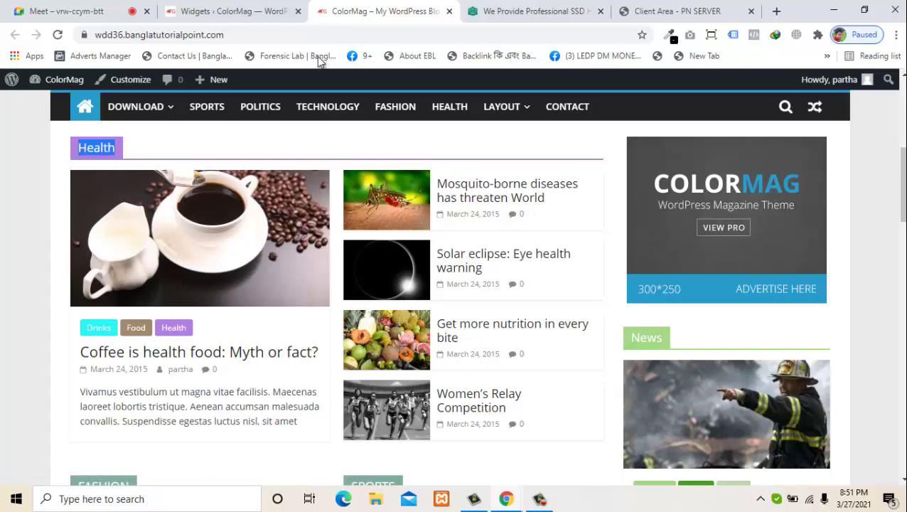
# - Back on the Widgets page, review the layout, title and post settings of the Health Featured Posts (Style 1) widget, then collapse it
pyautogui.click(228, 11)
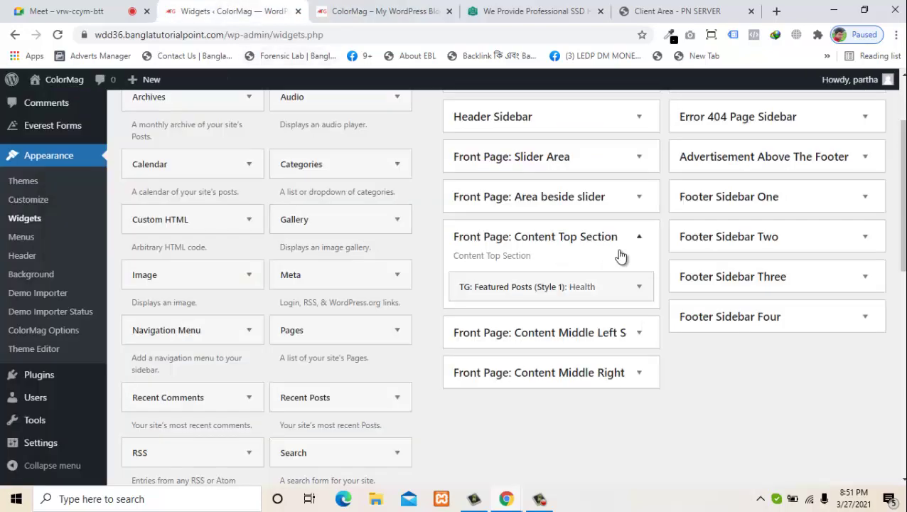
pyautogui.click(576, 284)
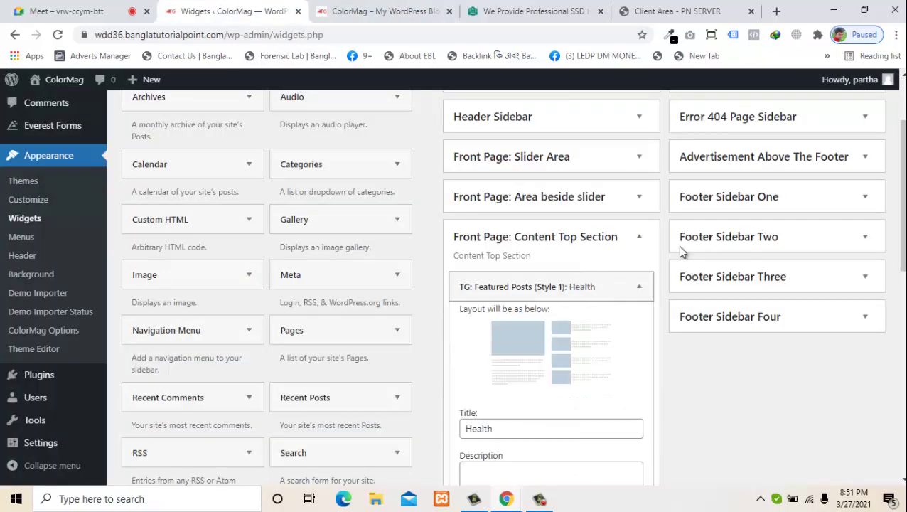
pyautogui.scroll(-3, 681, 249)
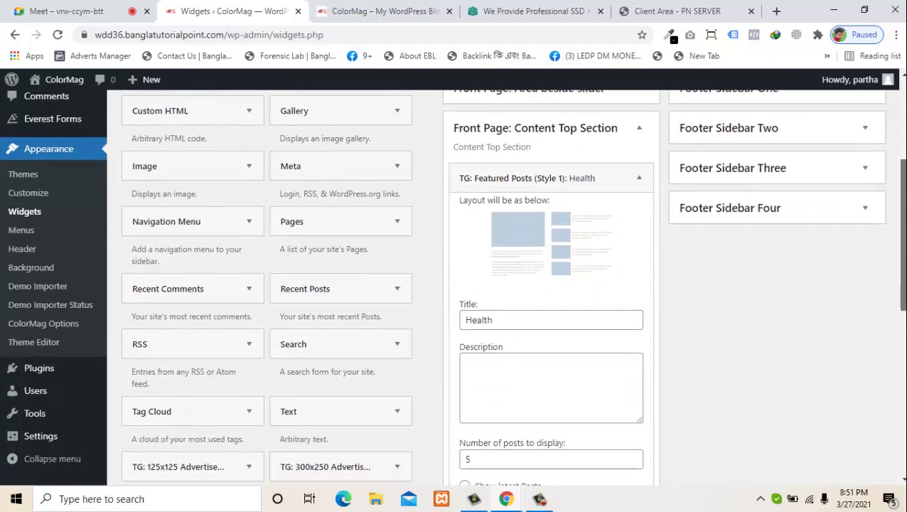
pyautogui.scroll(-3, 739, 235)
pyautogui.scroll(1, 740, 234)
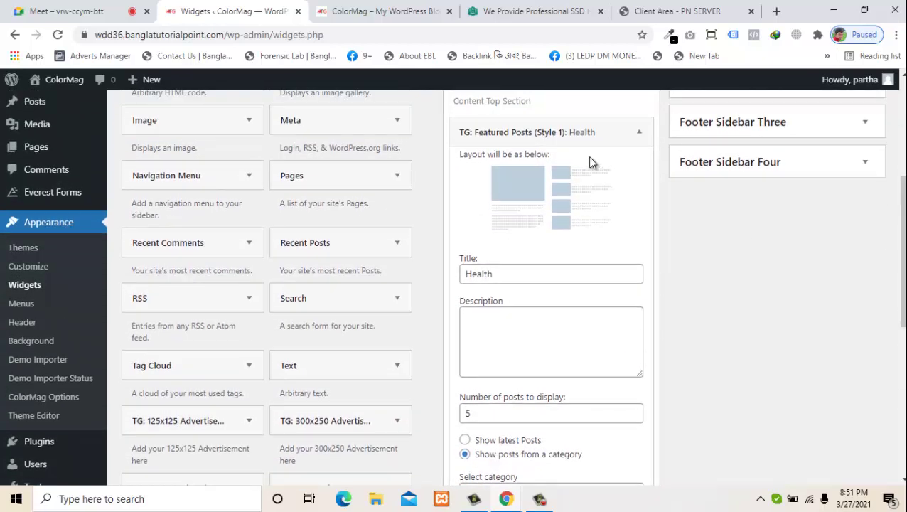
pyautogui.click(589, 126)
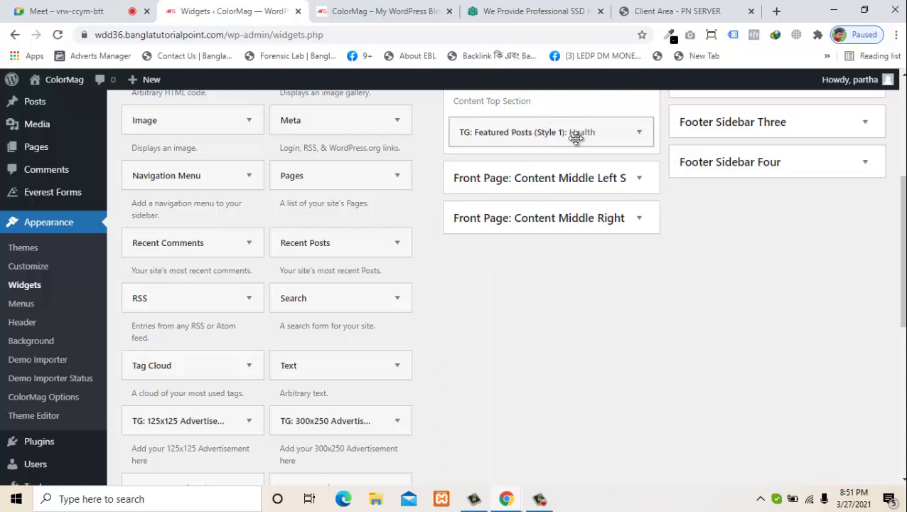
# - Find the two TG: Featured Posts widgets among the available widgets and check their sidebar placement options without adding either
pyautogui.moveTo(903, 269); pyautogui.dragTo(903, 300)
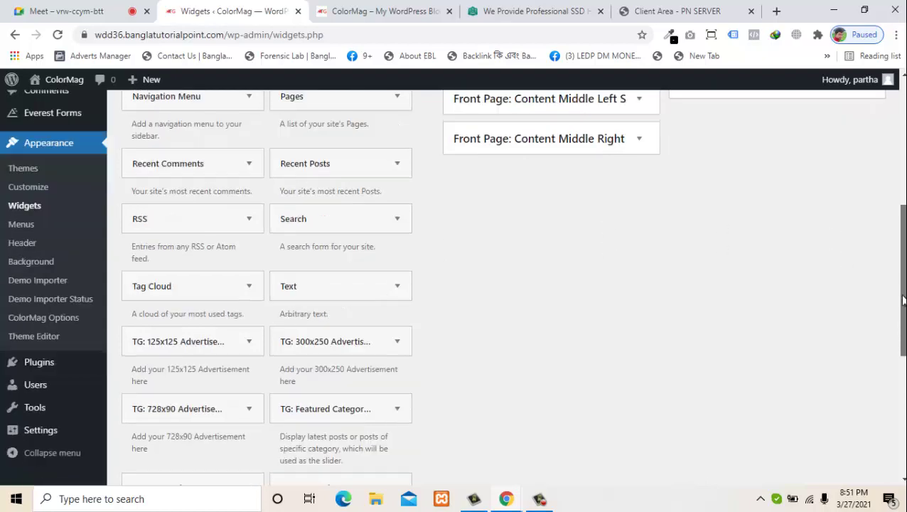
pyautogui.scroll(-2, 903, 300)
pyautogui.moveTo(899, 305); pyautogui.dragTo(900, 306)
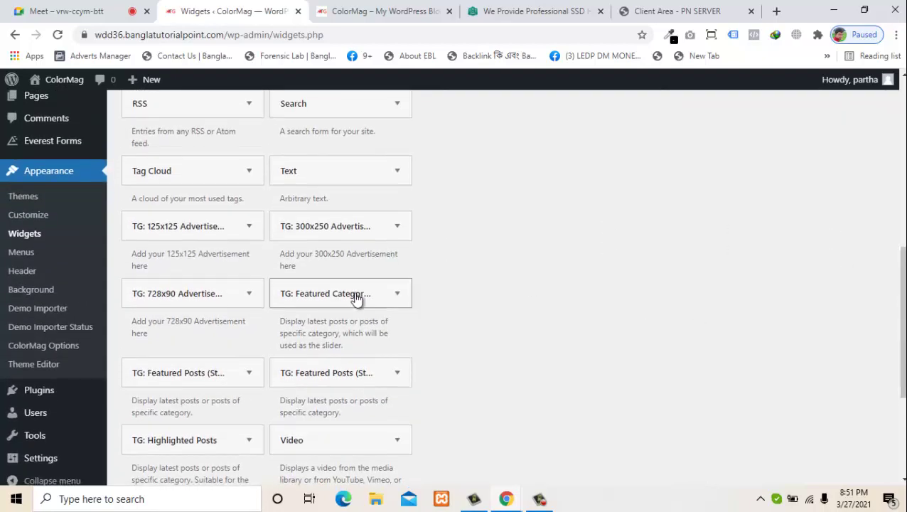
pyautogui.click(239, 380)
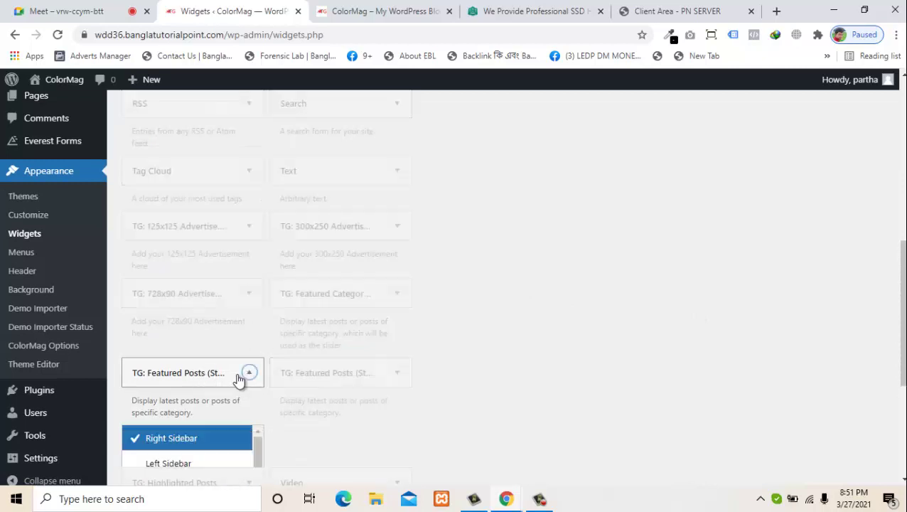
pyautogui.click(395, 377)
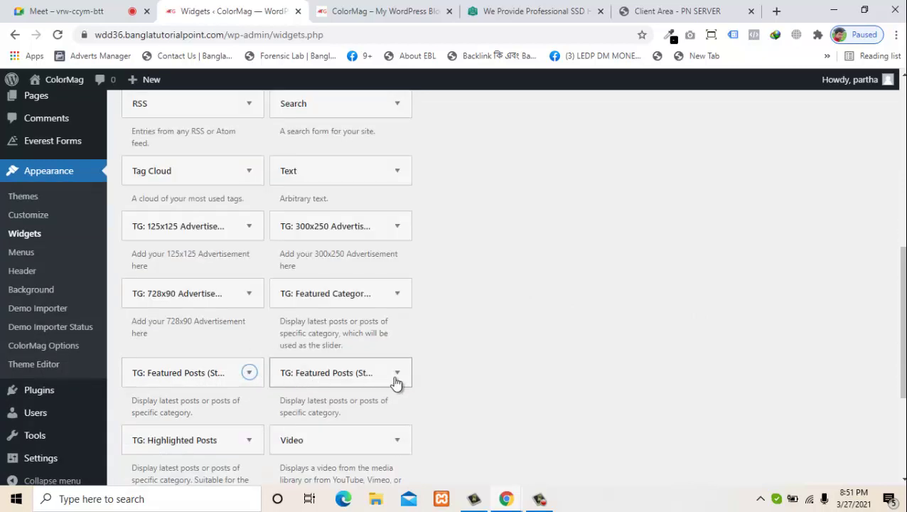
pyautogui.click(397, 379)
pyautogui.click(398, 379)
# - Collapse Front Page: Content Top Section and briefly check the contents of the Content Middle Left Section area
pyautogui.moveTo(902, 265); pyautogui.dragTo(880, 168)
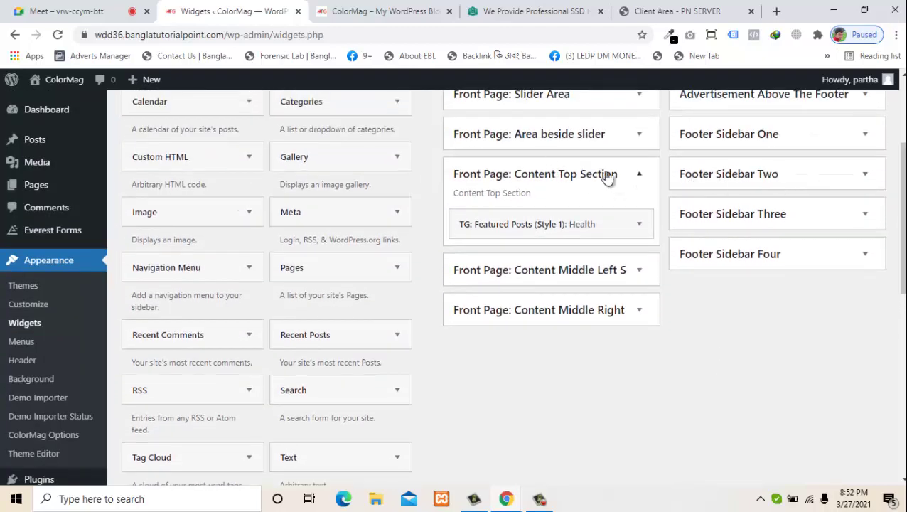
pyautogui.click(616, 189)
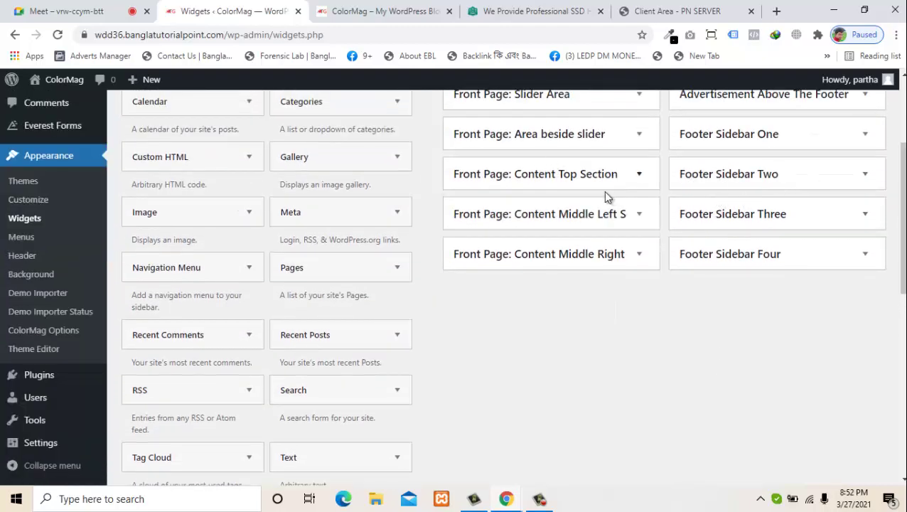
pyautogui.click(639, 215)
pyautogui.click(639, 216)
# - Compare the Fashion and Sports sections on the home page with the Front Page: Content Middle Left Section widget, leaving that area collapsed
pyautogui.click(384, 11)
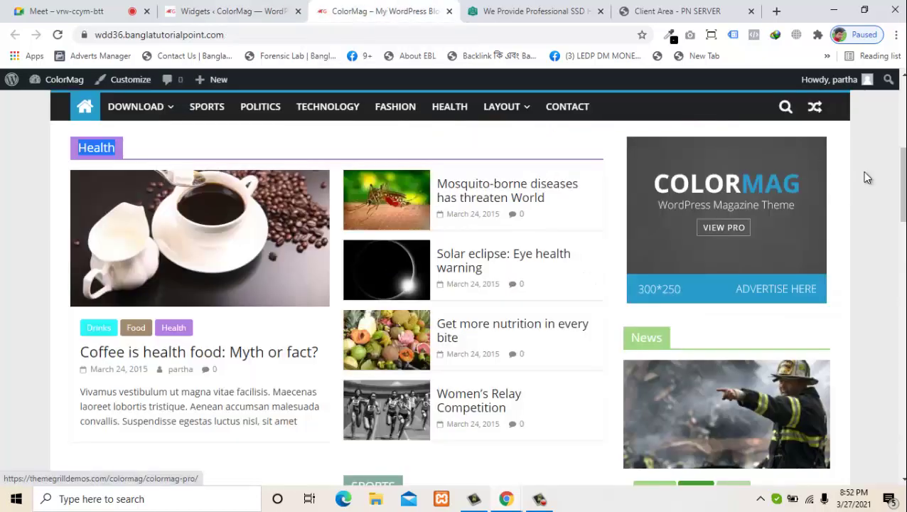
pyautogui.scroll(-4, 865, 178)
pyautogui.scroll(-1, 288, 191)
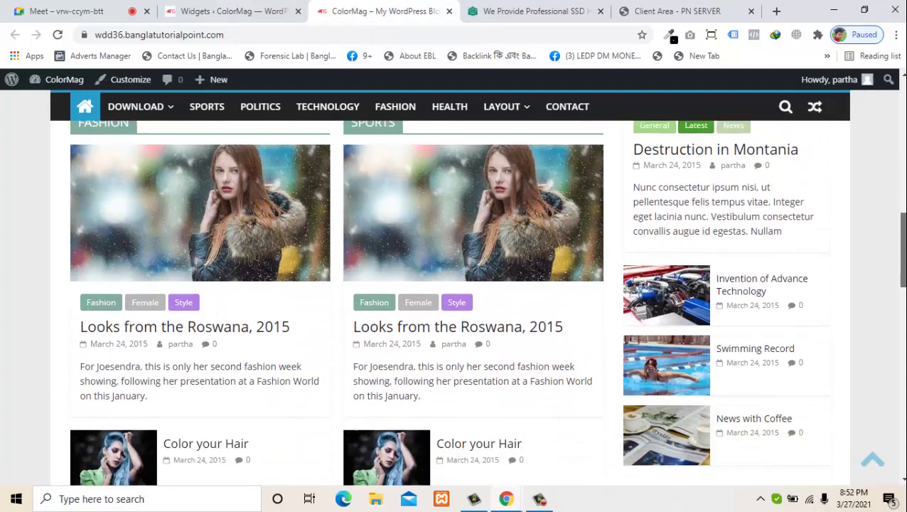
pyautogui.scroll(1, 288, 190)
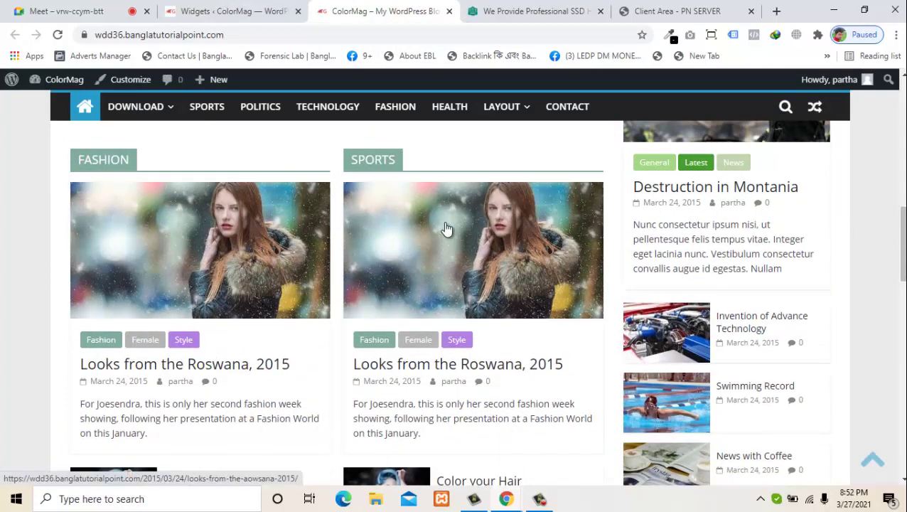
pyautogui.click(232, 10)
pyautogui.click(638, 214)
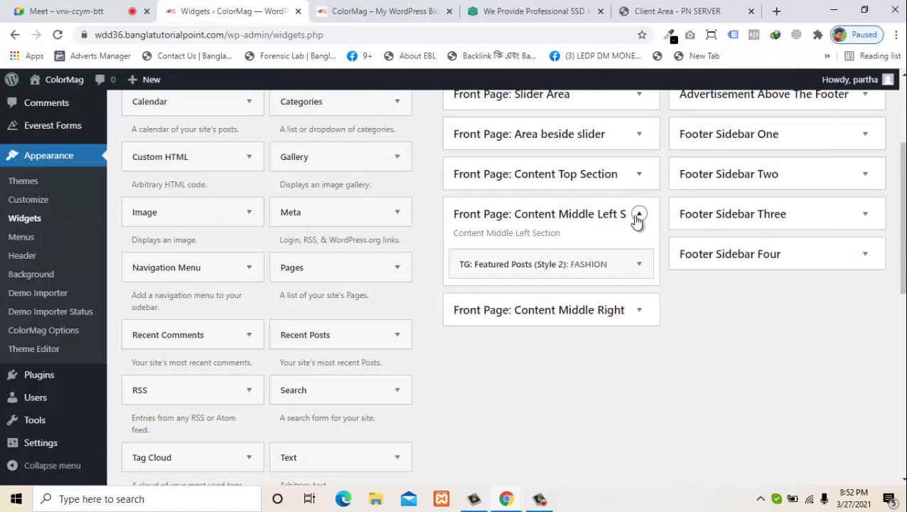
pyautogui.click(638, 215)
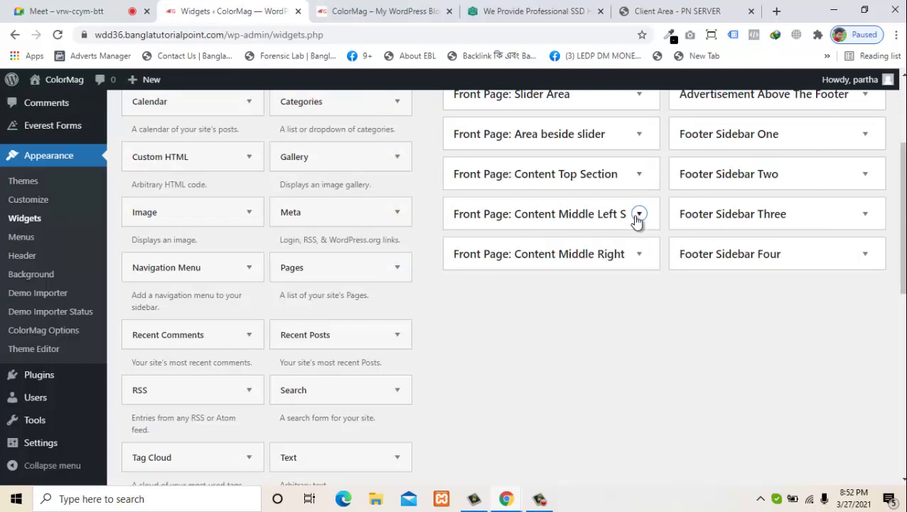
# - Briefly check the contents of the Front Page: Content Middle Right and Content Bottom Section areas, leaving both collapsed
pyautogui.click(638, 255)
pyautogui.click(638, 254)
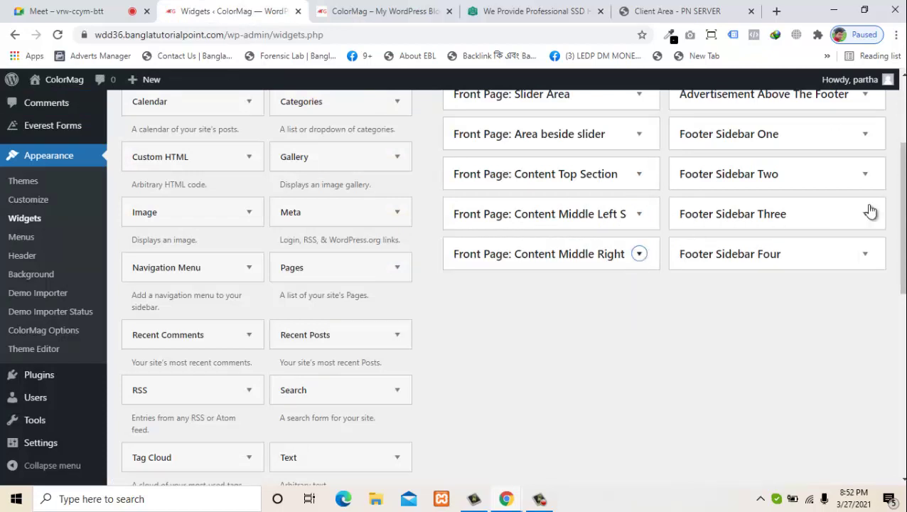
pyautogui.moveTo(903, 232); pyautogui.dragTo(899, 171)
pyautogui.click(802, 149)
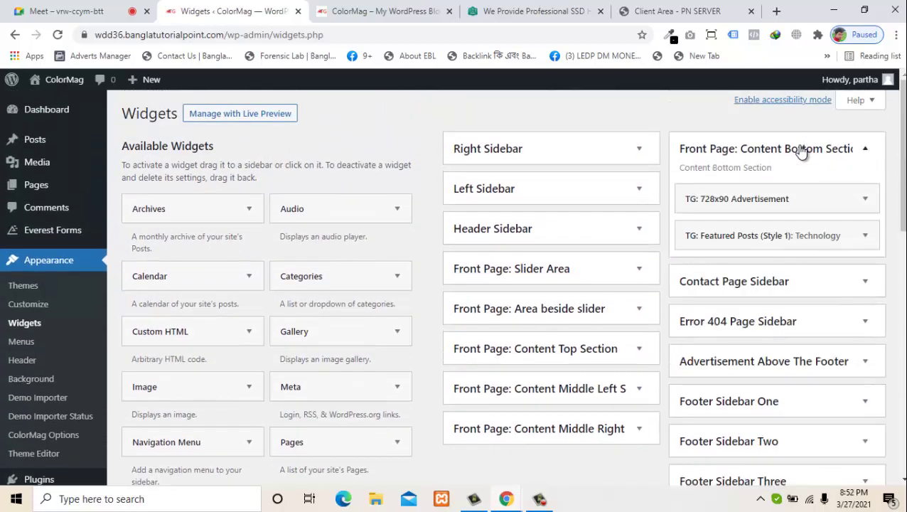
pyautogui.click(801, 150)
# - On the home page, find the 728x90 advertisement and Technology section below the Fashion and Sports posts, then return to the Widgets page
pyautogui.click(384, 11)
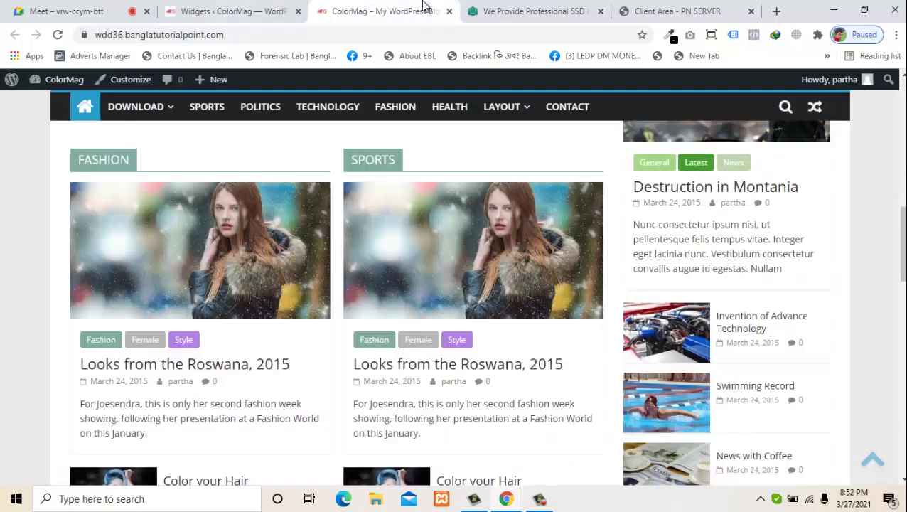
pyautogui.scroll(-4, 453, 301)
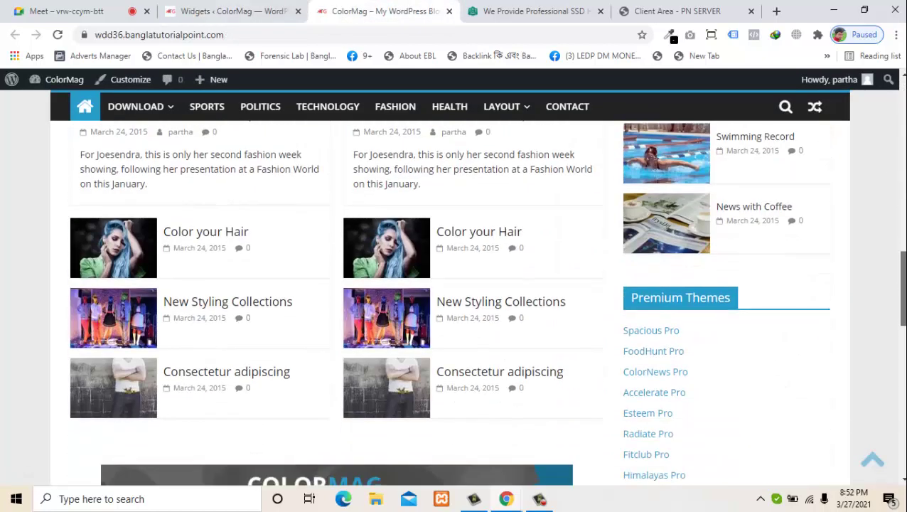
pyautogui.scroll(1, 454, 302)
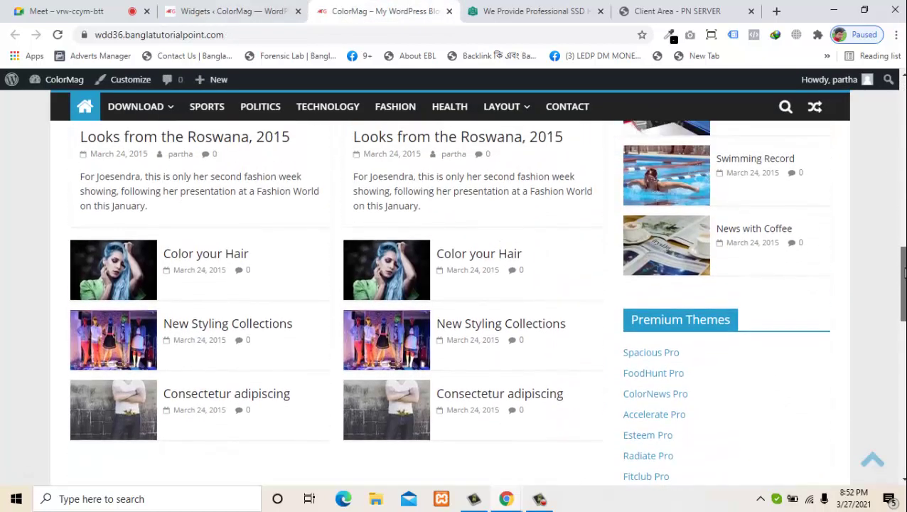
pyautogui.scroll(-4, 454, 302)
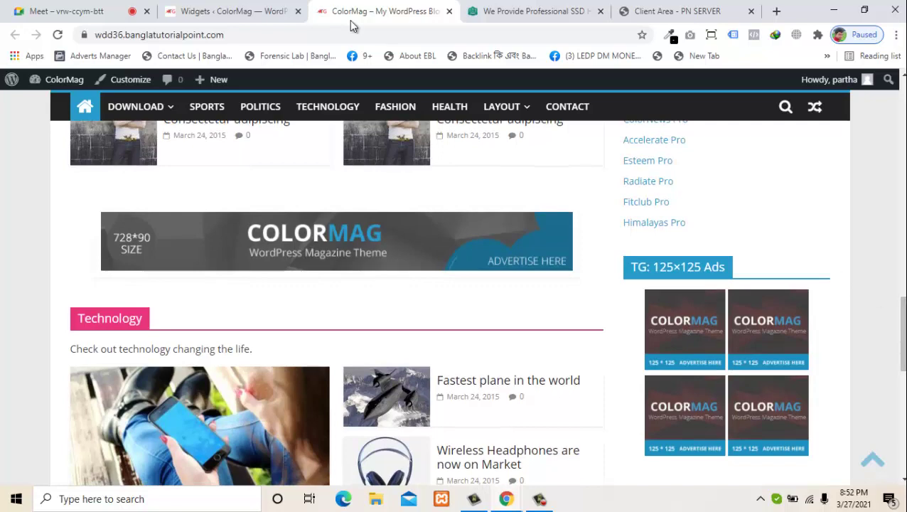
pyautogui.click(178, 11)
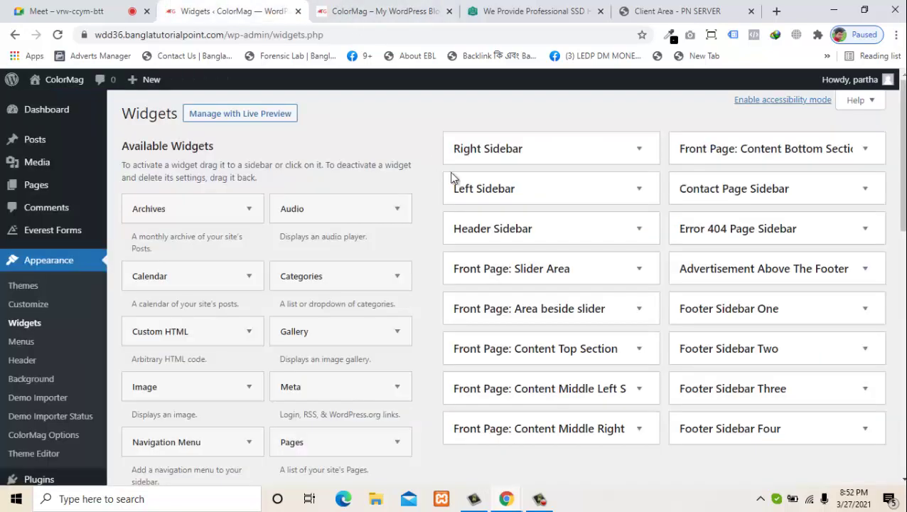
# - Expand Front Page: Content Bottom Section and check its TG: 728x90 Advertisement and Technology Featured Posts widgets
pyautogui.click(750, 152)
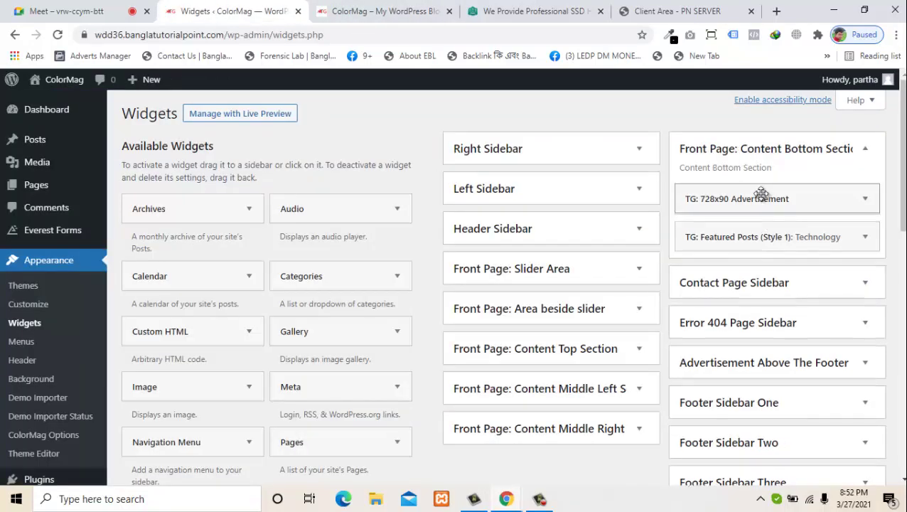
pyautogui.click(763, 197)
pyautogui.click(762, 197)
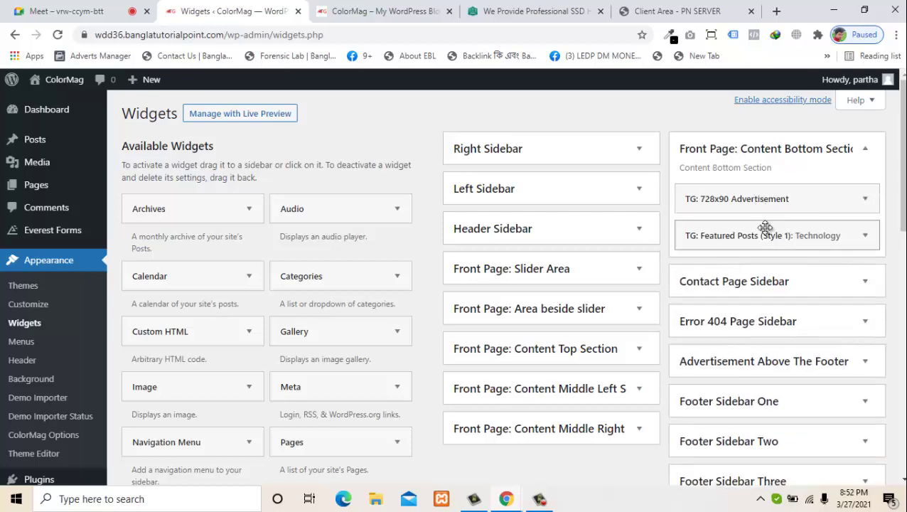
pyautogui.click(766, 229)
pyautogui.click(766, 228)
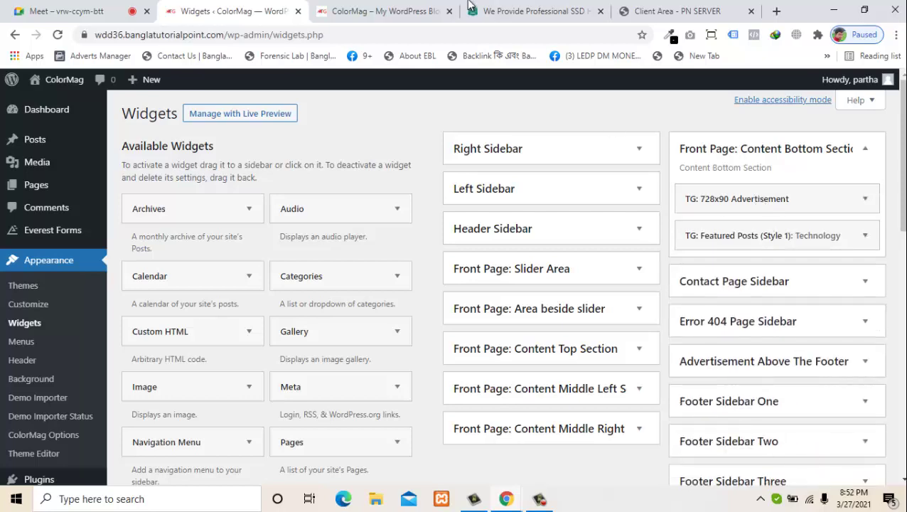
# - Examine the Technology section and footer columns on the home page, then collapse Front Page: Content Bottom Section on the Widgets page
pyautogui.click(380, 11)
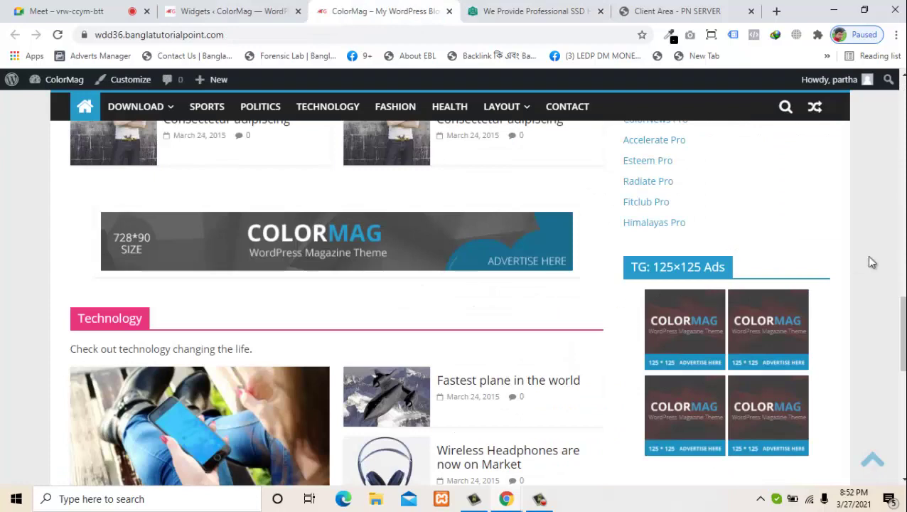
pyautogui.moveTo(902, 313); pyautogui.dragTo(902, 339)
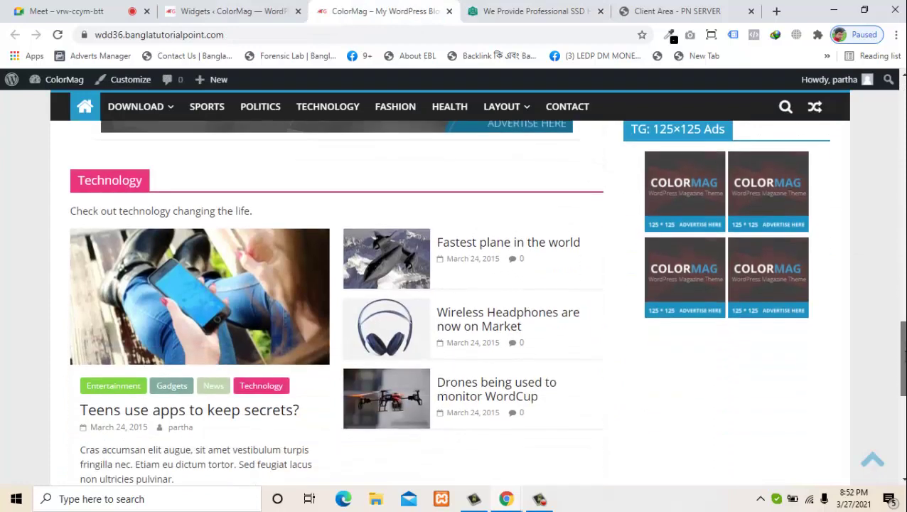
pyautogui.moveTo(901, 387); pyautogui.dragTo(899, 420)
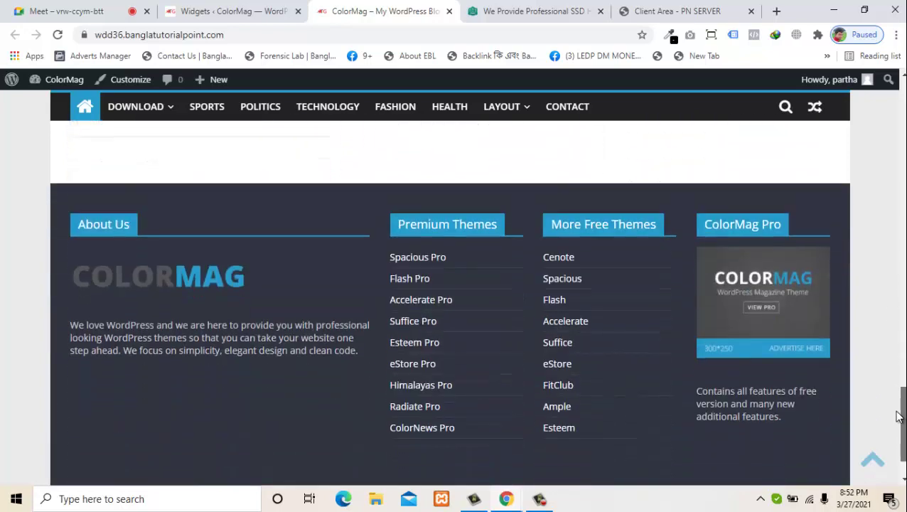
pyautogui.click(213, 11)
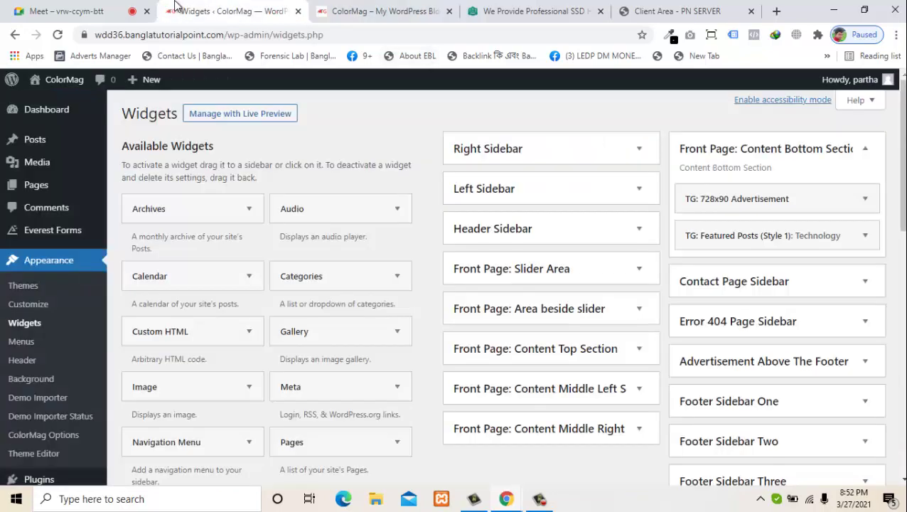
pyautogui.click(858, 161)
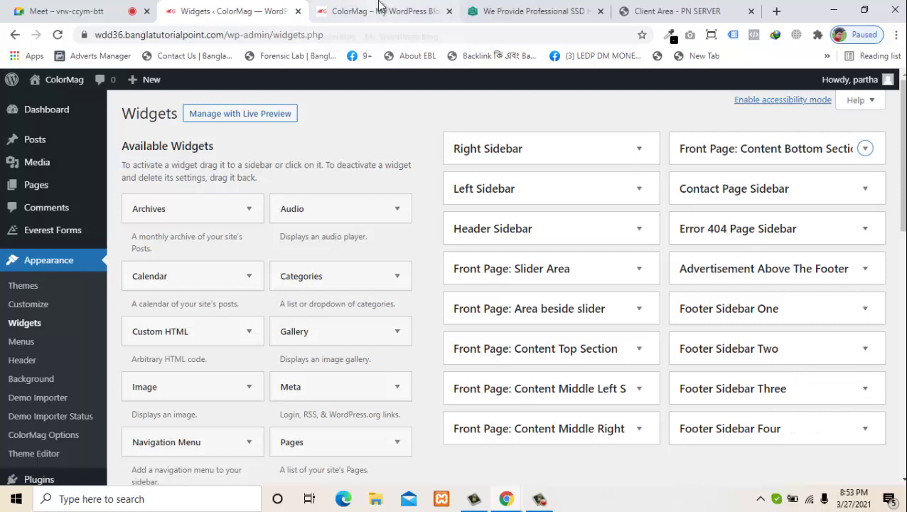
# - Delete the TG: 300x250 Advertisement widget from the Right Sidebar
pyautogui.click(585, 156)
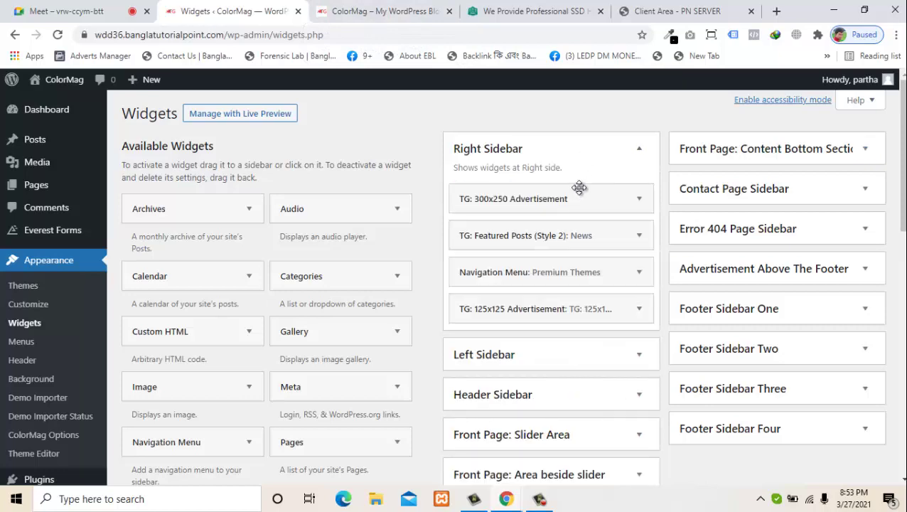
pyautogui.click(639, 200)
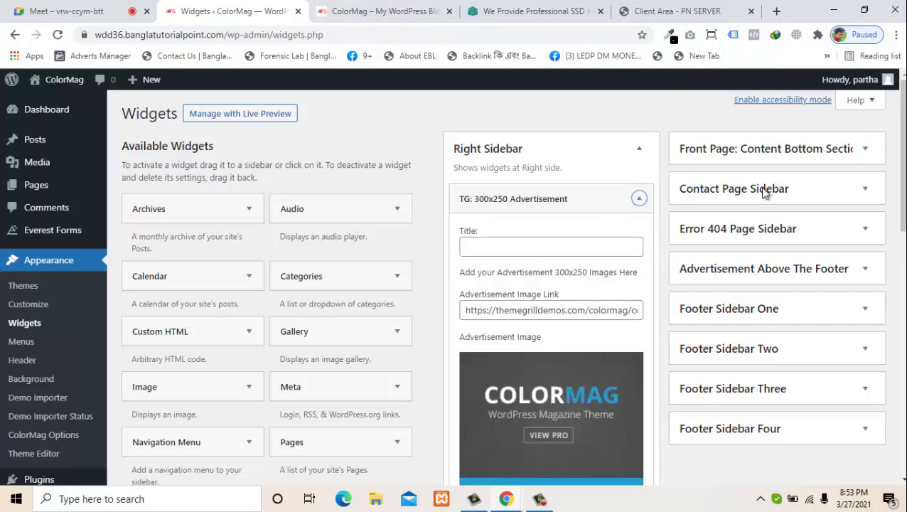
pyautogui.moveTo(900, 176); pyautogui.dragTo(900, 280)
pyautogui.click(468, 277)
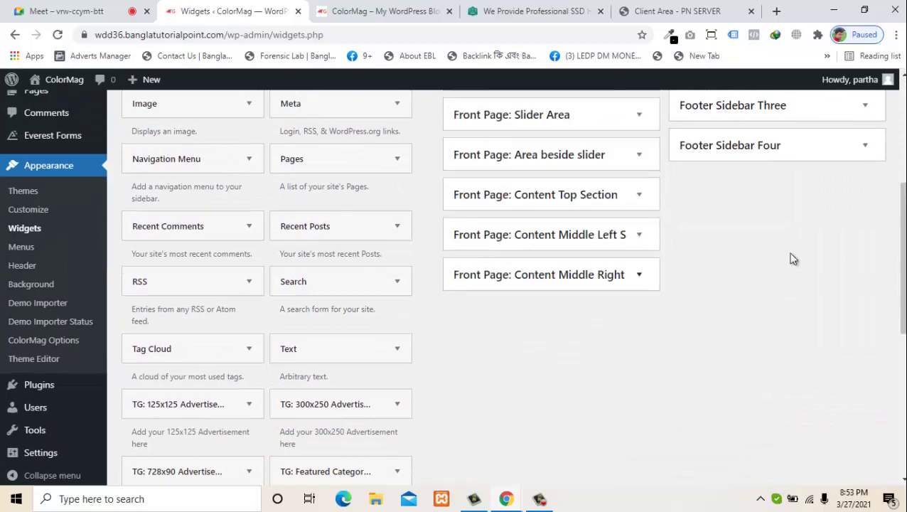
# - Empty the Right Sidebar by removing its News Featured Posts, Premium Themes Navigation Menu and TG: 125x125 Advertisement widgets
pyautogui.moveTo(901, 238); pyautogui.dragTo(898, 196)
pyautogui.scroll(2, 898, 196)
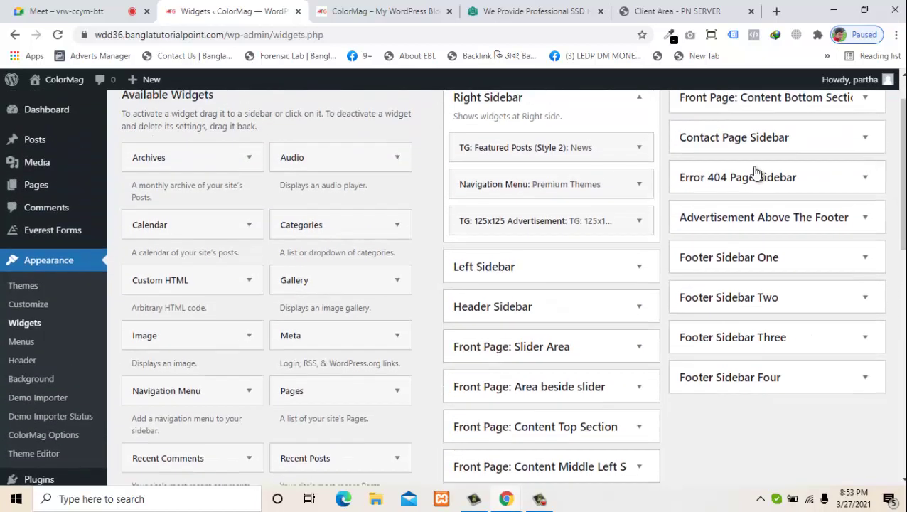
pyautogui.moveTo(286, 162); pyautogui.dragTo(415, 167)
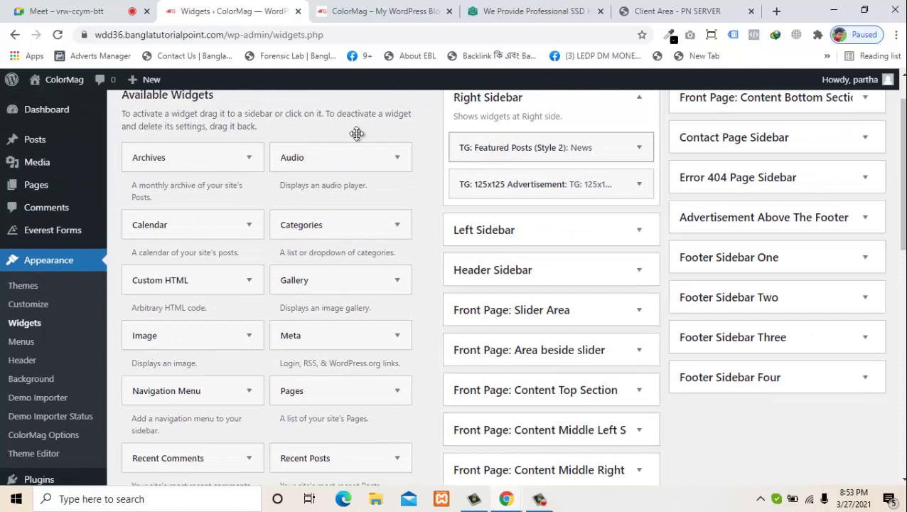
pyautogui.moveTo(470, 147); pyautogui.dragTo(237, 170)
pyautogui.moveTo(477, 152); pyautogui.dragTo(174, 158)
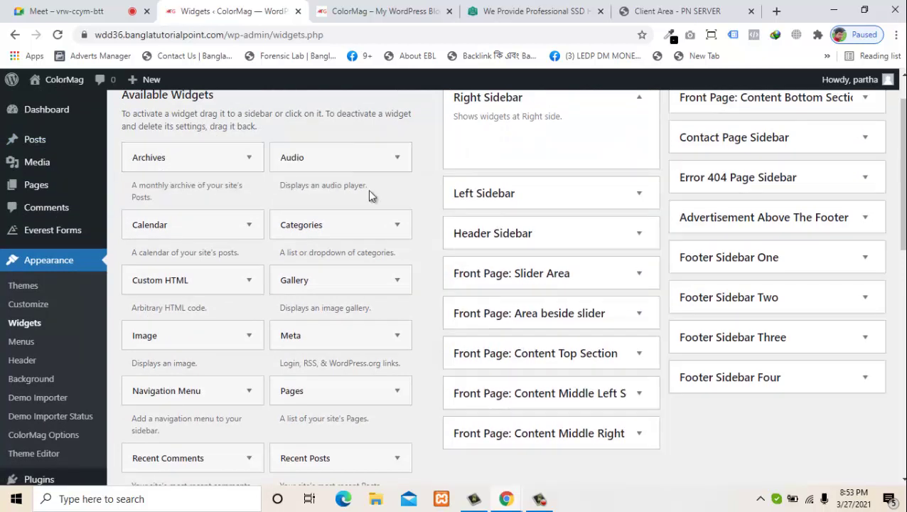
# - Expand the Left Sidebar and remove the TG: 728x90 Advertisement widget from the Header Sidebar
pyautogui.click(480, 202)
pyautogui.click(547, 290)
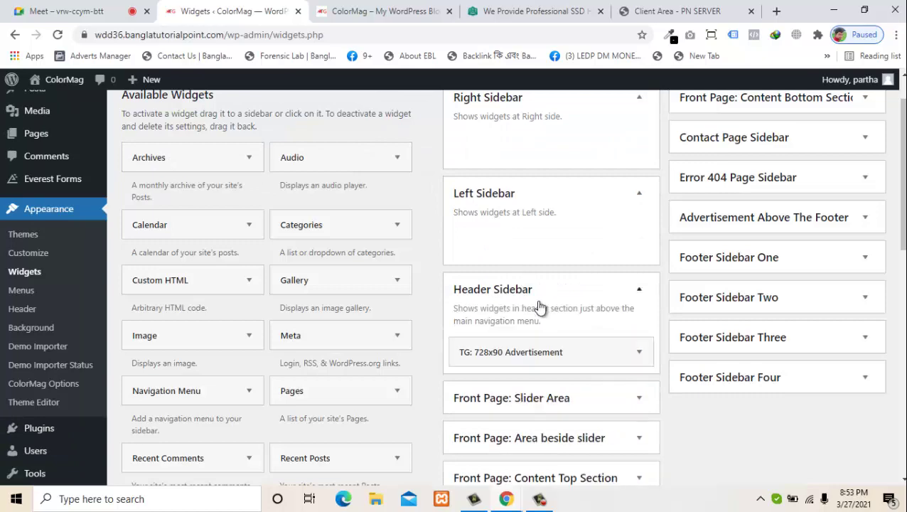
pyautogui.moveTo(485, 356); pyautogui.dragTo(325, 334)
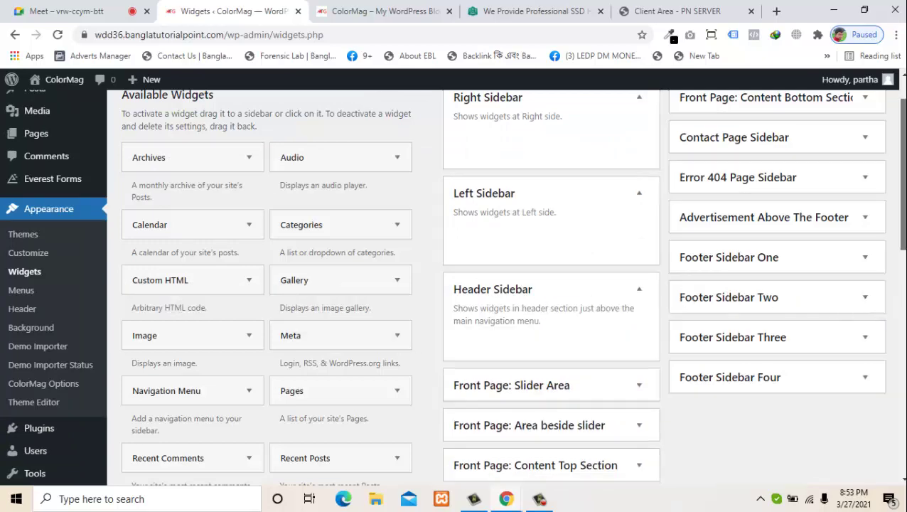
# - Remove the widget from Front Page: Slider Area and the TG: Highlighted Posts widget from Front Page: Area beside slider
pyautogui.moveTo(900, 227); pyautogui.dragTo(900, 277)
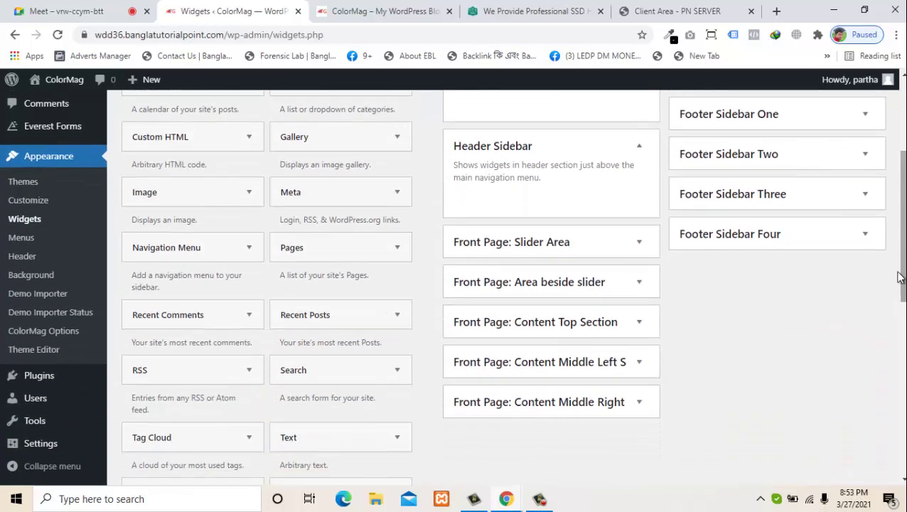
pyautogui.click(506, 244)
pyautogui.moveTo(523, 303); pyautogui.dragTo(145, 261)
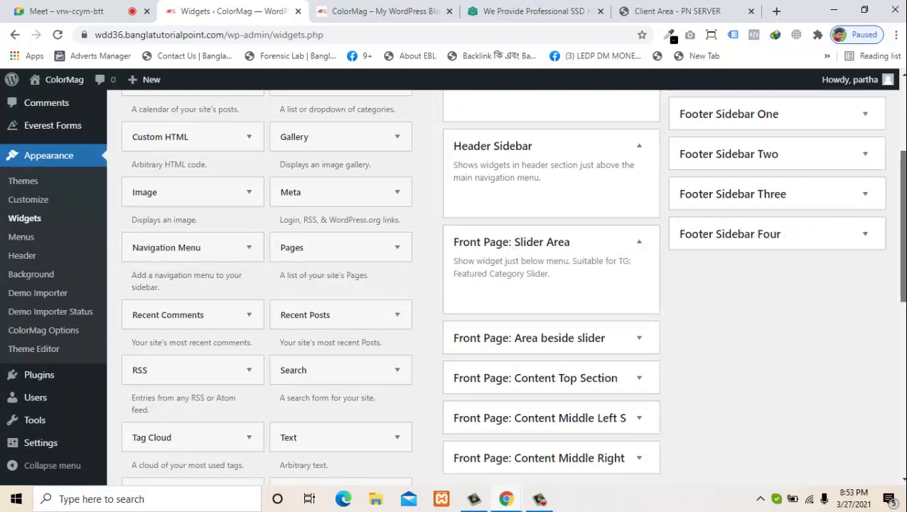
pyautogui.scroll(-2, 712, 213)
pyautogui.click(562, 203)
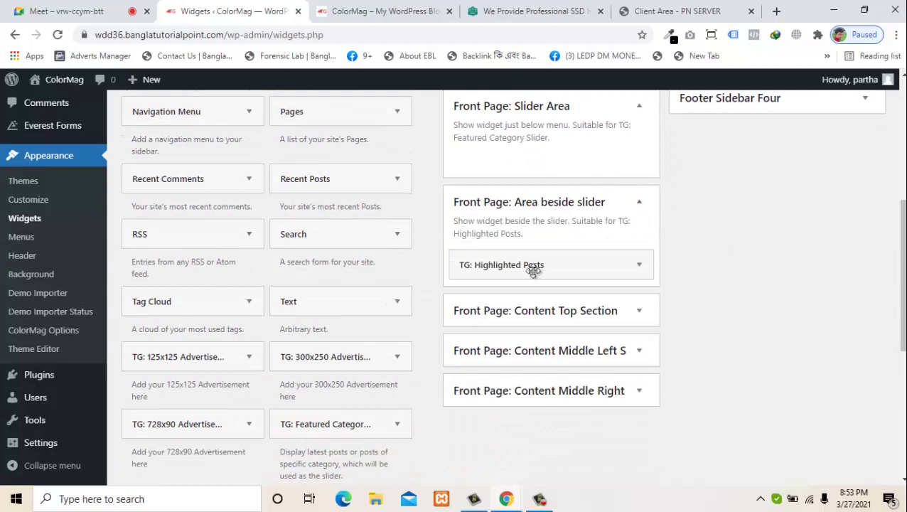
pyautogui.moveTo(535, 283); pyautogui.dragTo(308, 250)
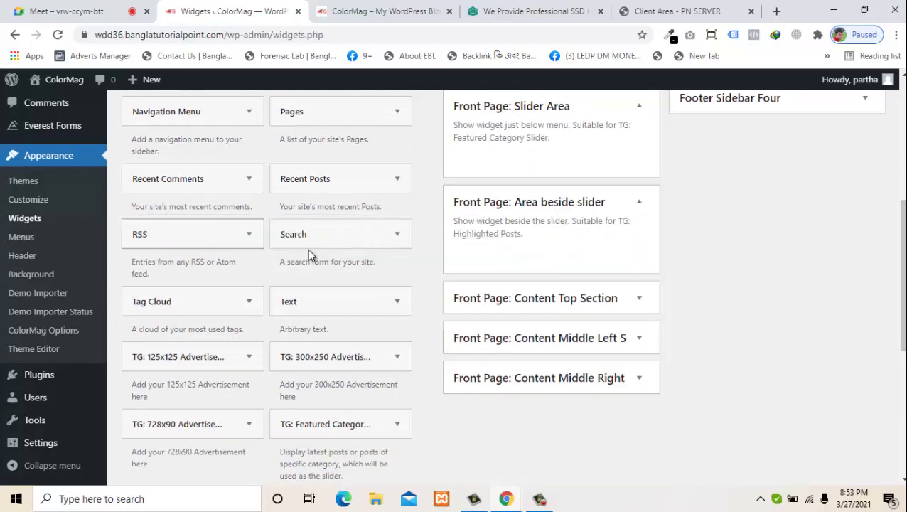
# - Remove the widgets from the Front Page: Content Top Section and Content Middle Left Section areas
pyautogui.click(563, 298)
pyautogui.moveTo(557, 346); pyautogui.dragTo(295, 313)
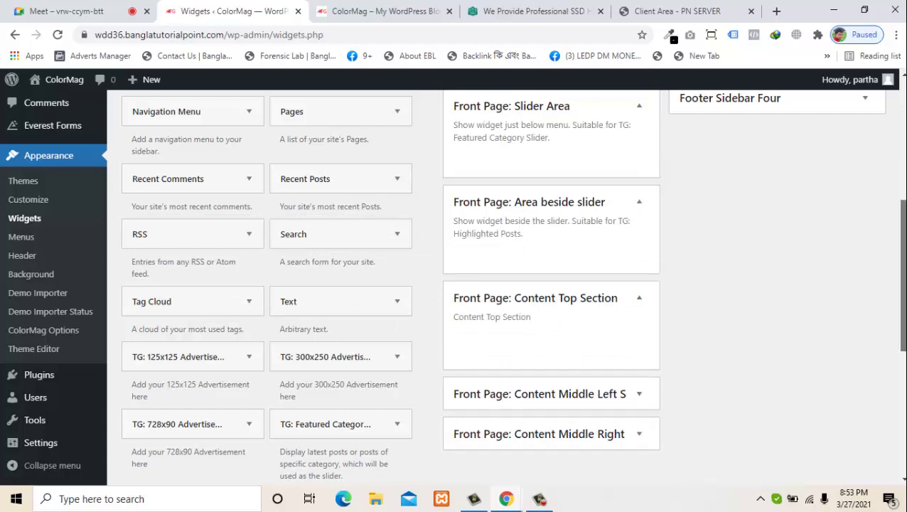
pyautogui.scroll(-1, 653, 306)
pyautogui.click(618, 302)
pyautogui.moveTo(525, 339); pyautogui.dragTo(312, 384)
# - Remove the SPORTS Featured Posts (Style 2) widget from Content Middle Right and clear the widgets from Front Page: Content Bottom Section
pyautogui.click(475, 405)
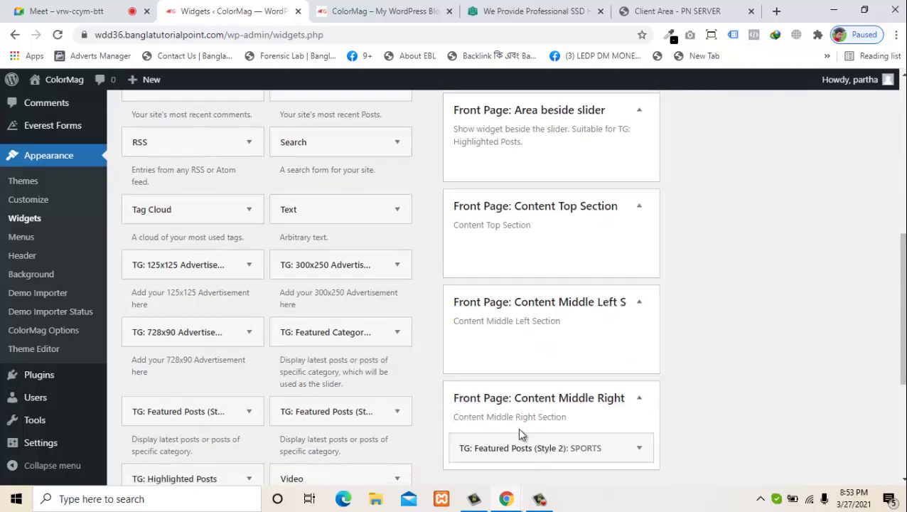
pyautogui.moveTo(520, 437); pyautogui.dragTo(335, 364)
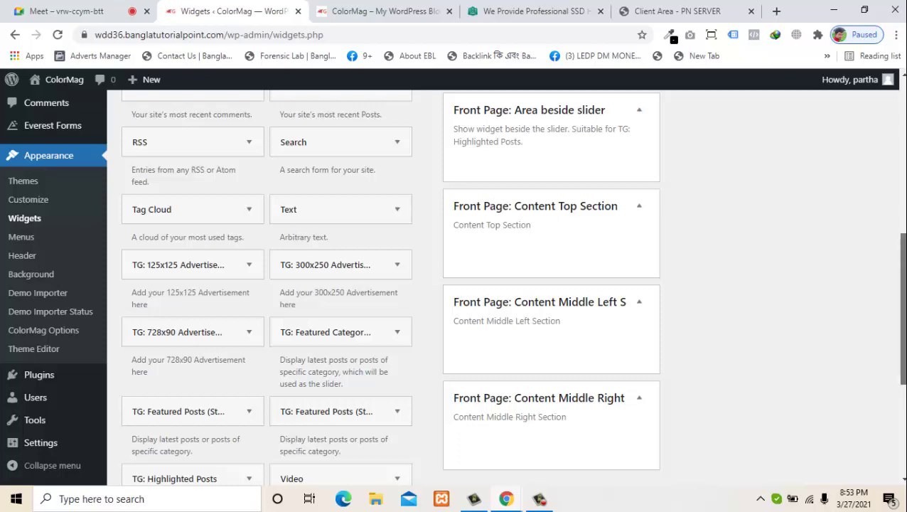
pyautogui.scroll(5, 739, 167)
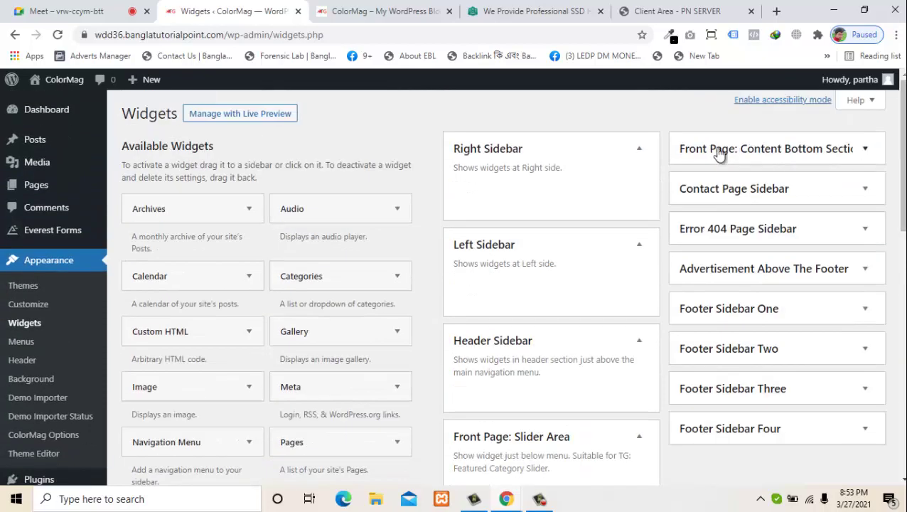
pyautogui.click(721, 155)
pyautogui.moveTo(719, 197); pyautogui.dragTo(177, 185)
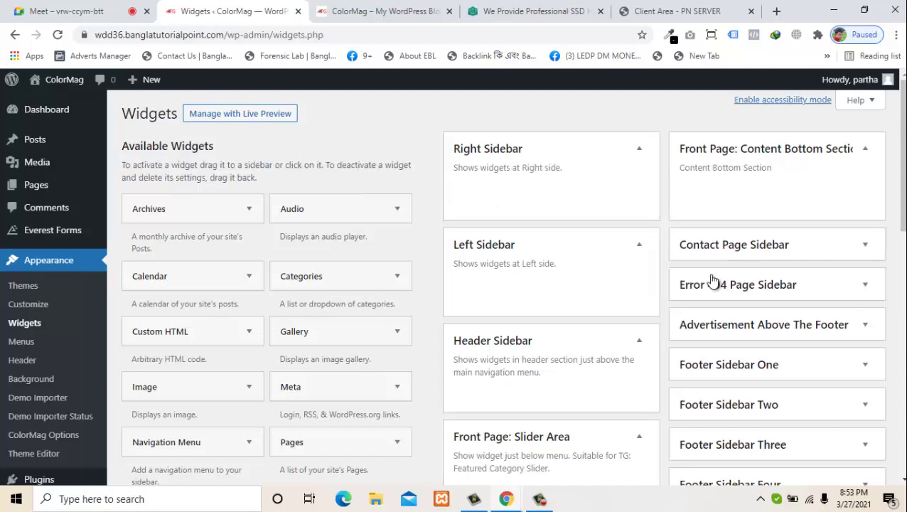
# - Expand the Contact Page Sidebar and Error 404 Page Sidebar areas to check their widgets
pyautogui.click(733, 247)
pyautogui.click(775, 341)
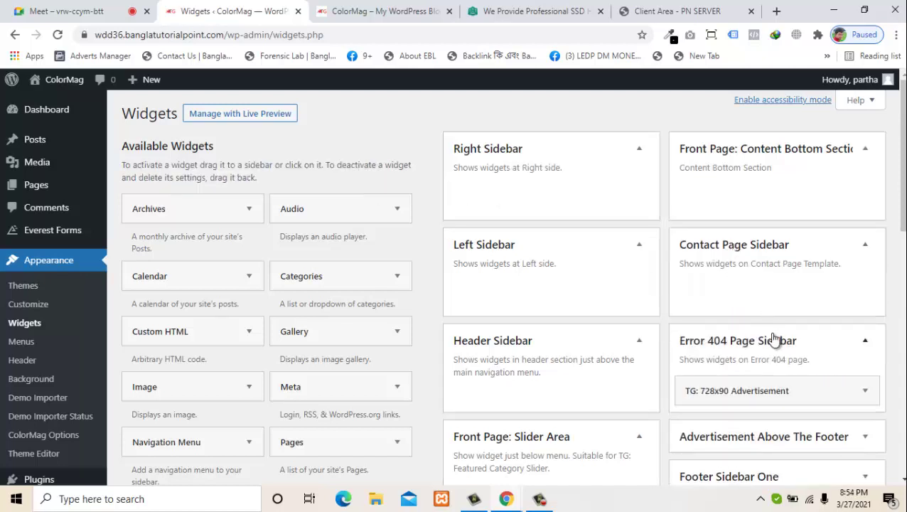
pyautogui.click(773, 341)
pyautogui.click(773, 340)
# - Remove the widgets from the Footer Sidebar One, Footer Sidebar Two and Footer Sidebar Three areas
pyautogui.scroll(-5, 898, 223)
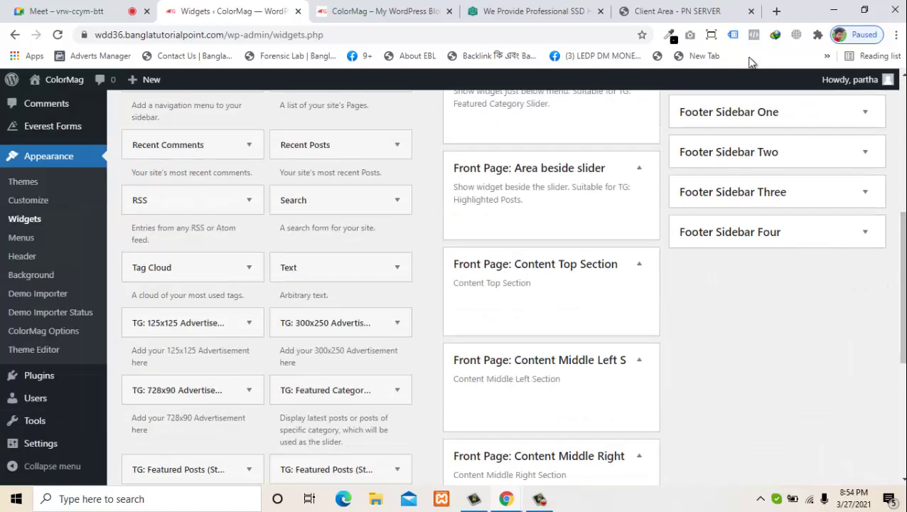
pyautogui.click(743, 111)
pyautogui.moveTo(726, 170); pyautogui.dragTo(233, 176)
pyautogui.click(702, 216)
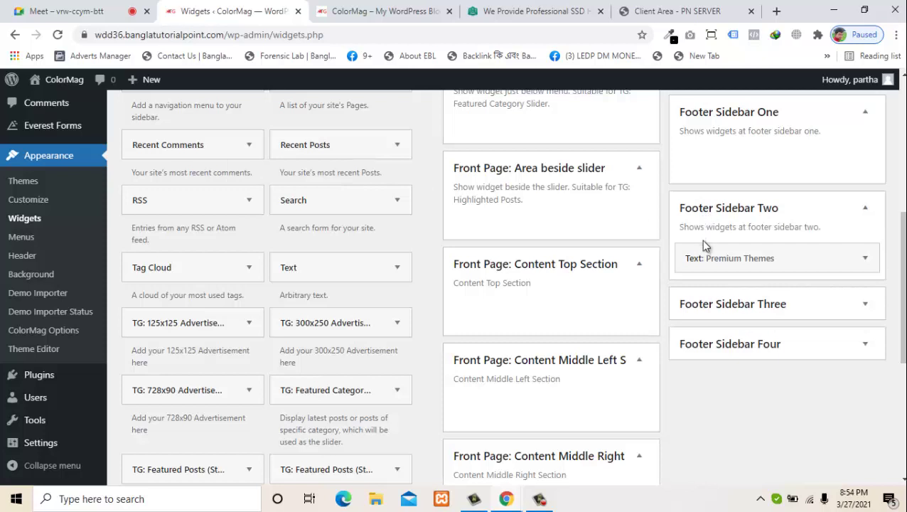
pyautogui.moveTo(705, 255); pyautogui.dragTo(233, 251)
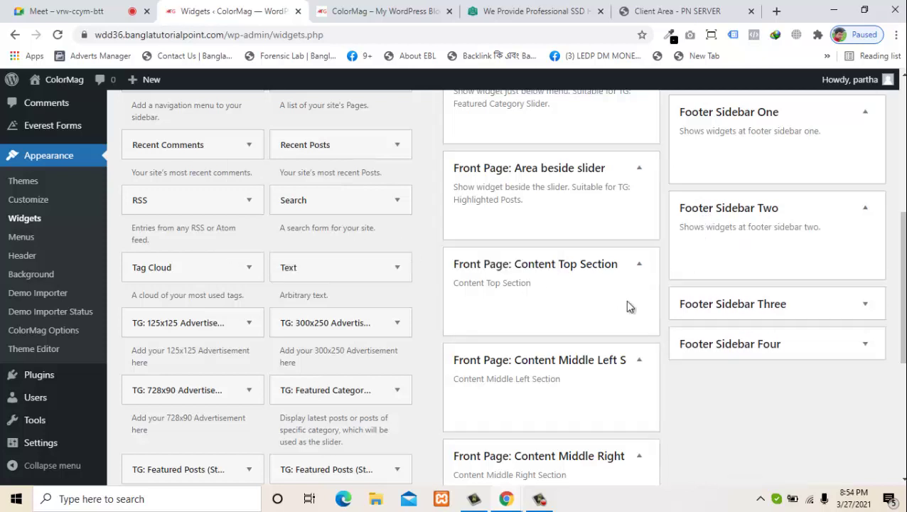
pyautogui.click(729, 313)
pyautogui.moveTo(731, 341); pyautogui.dragTo(163, 348)
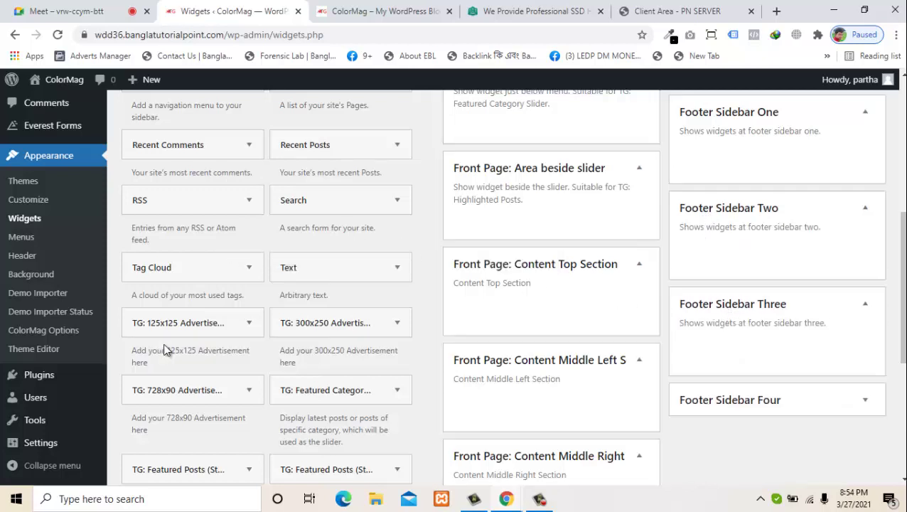
# - Expand Footer Sidebar Four and delete its Text widget
pyautogui.click(731, 400)
pyautogui.moveTo(719, 442); pyautogui.dragTo(313, 367)
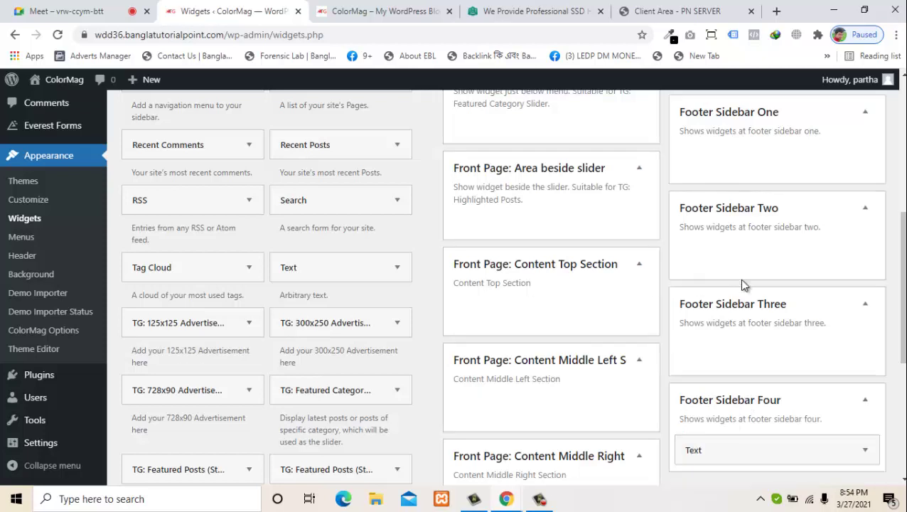
pyautogui.scroll(-1, 744, 285)
pyautogui.moveTo(736, 354); pyautogui.dragTo(715, 450)
pyautogui.moveTo(810, 375); pyautogui.dragTo(767, 477)
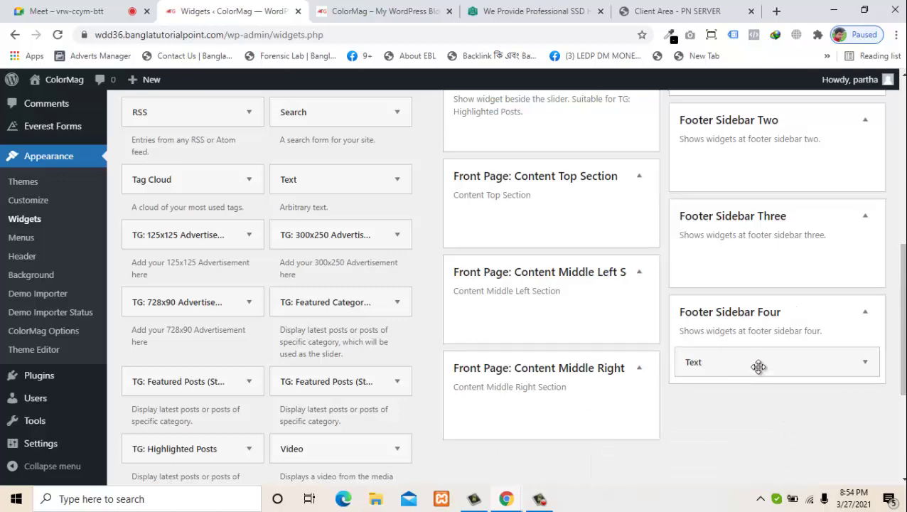
pyautogui.click(868, 362)
pyautogui.scroll(-2, 498, 285)
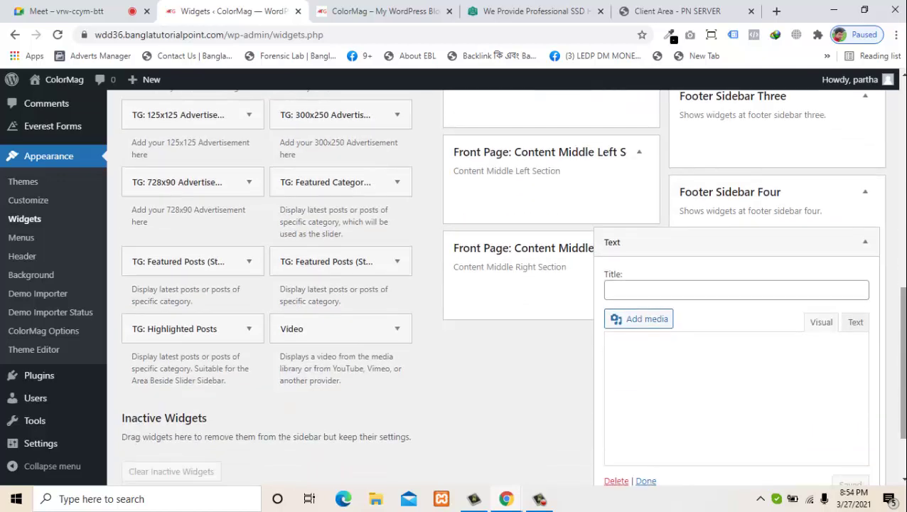
pyautogui.scroll(-1, 904, 407)
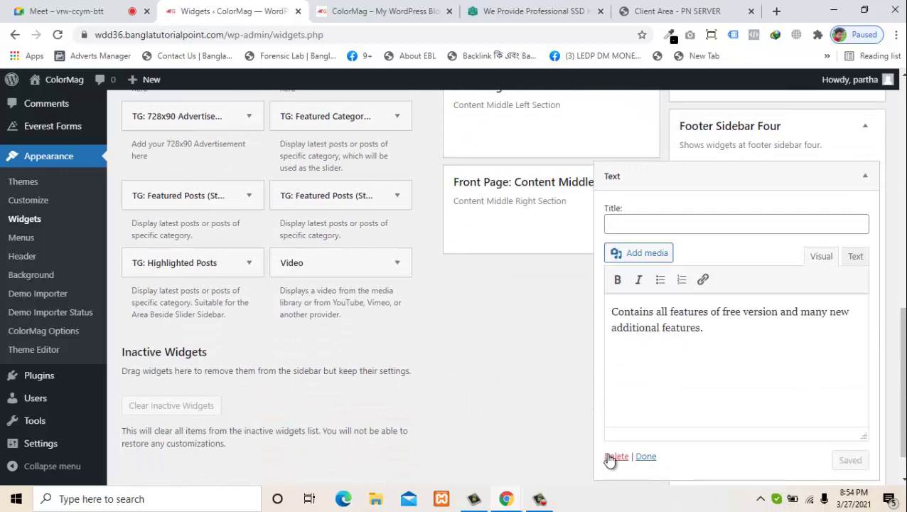
pyautogui.click(615, 457)
# - Reload the site's home page and check how it looks without the demo widgets
pyautogui.scroll(5, 901, 384)
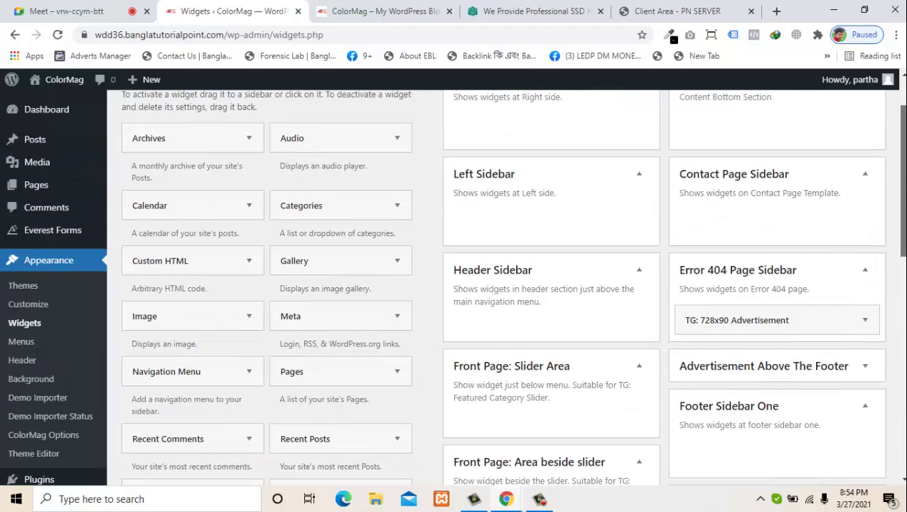
pyautogui.scroll(1, 901, 285)
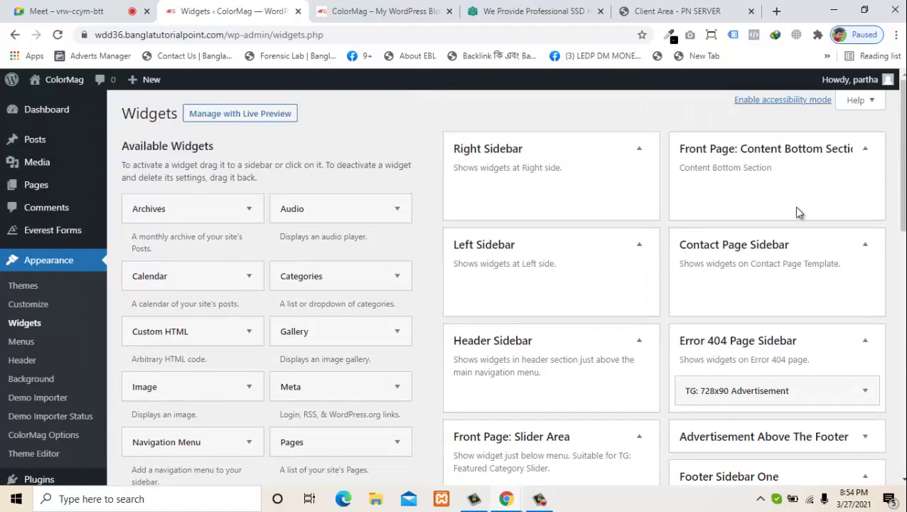
pyautogui.click(385, 11)
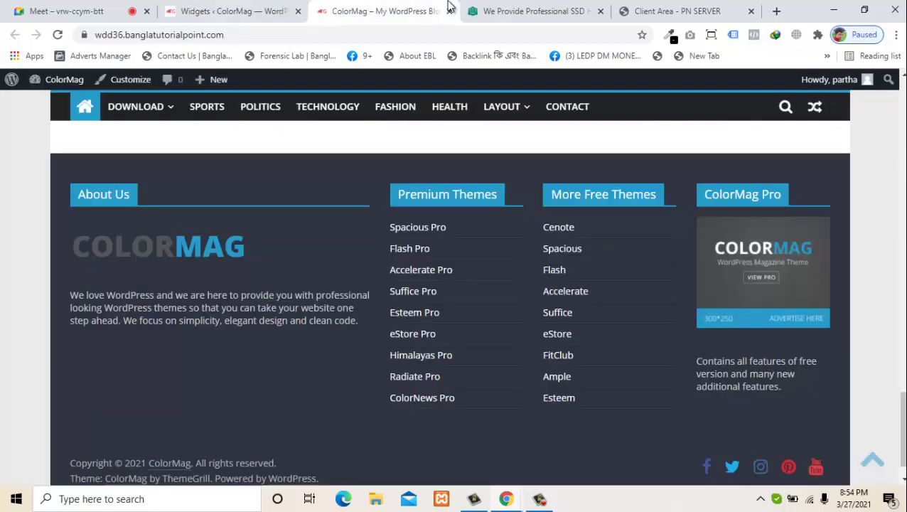
pyautogui.click(58, 34)
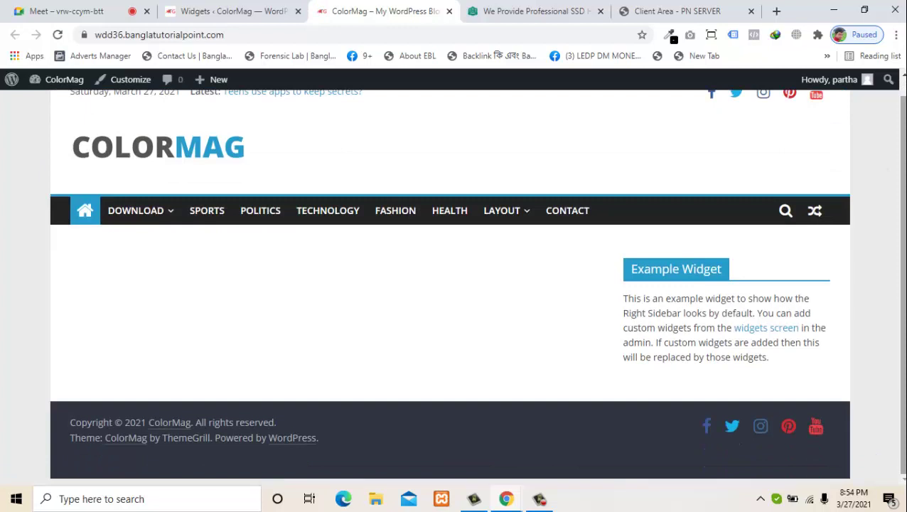
pyautogui.scroll(1, 900, 163)
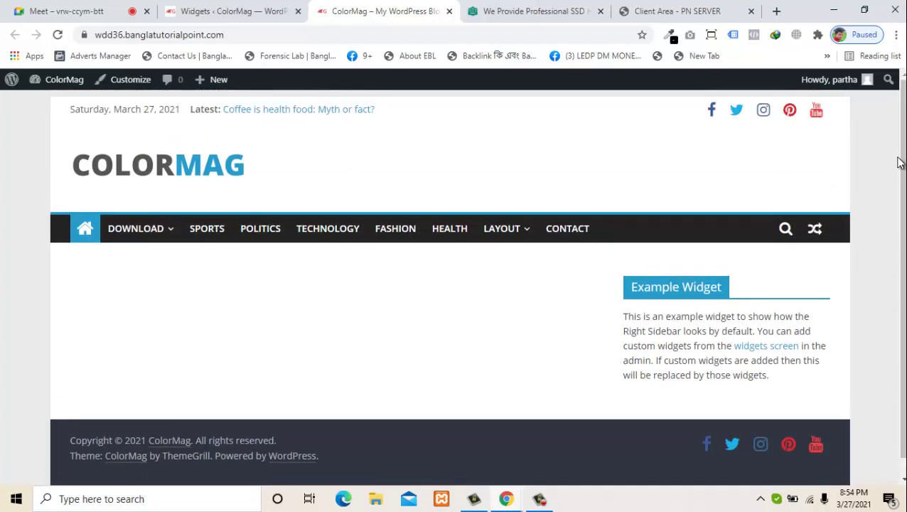
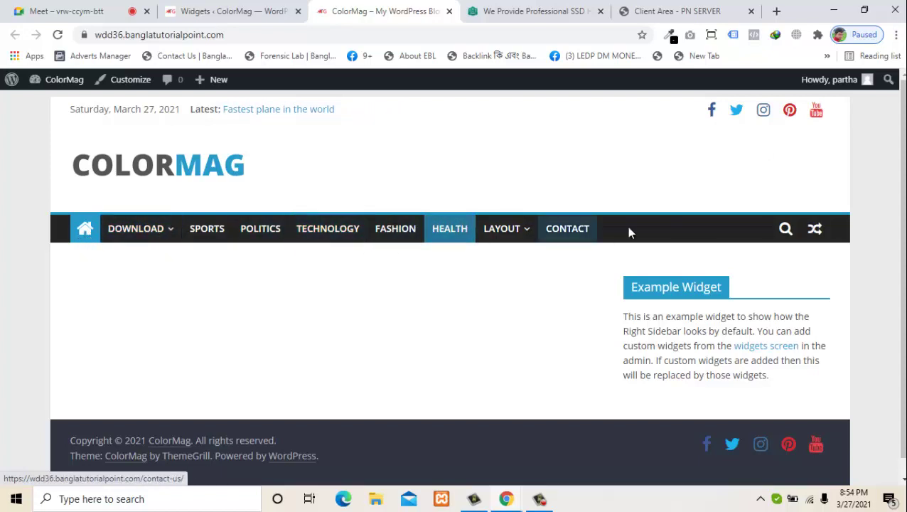
# - Create a new menu named main_m, assign it to the Primary Menu display location and save it
pyautogui.click(246, 9)
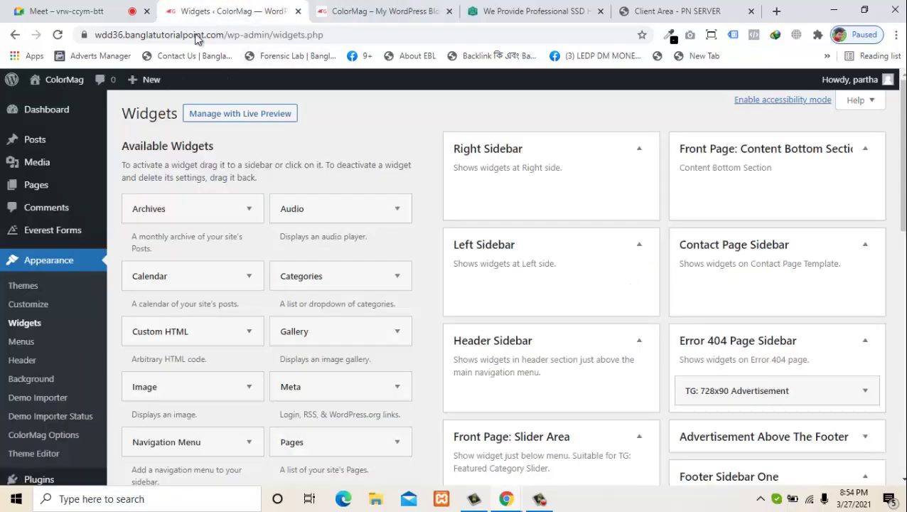
pyautogui.click(20, 342)
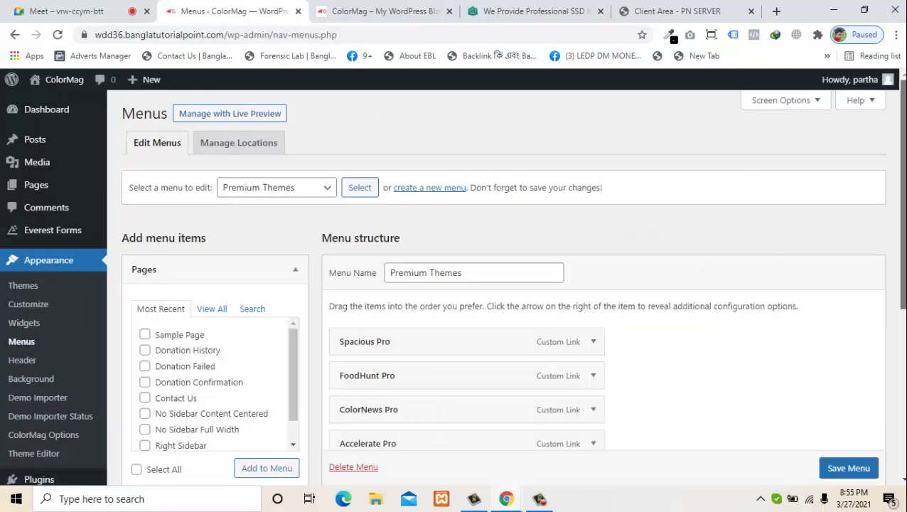
pyautogui.click(433, 190)
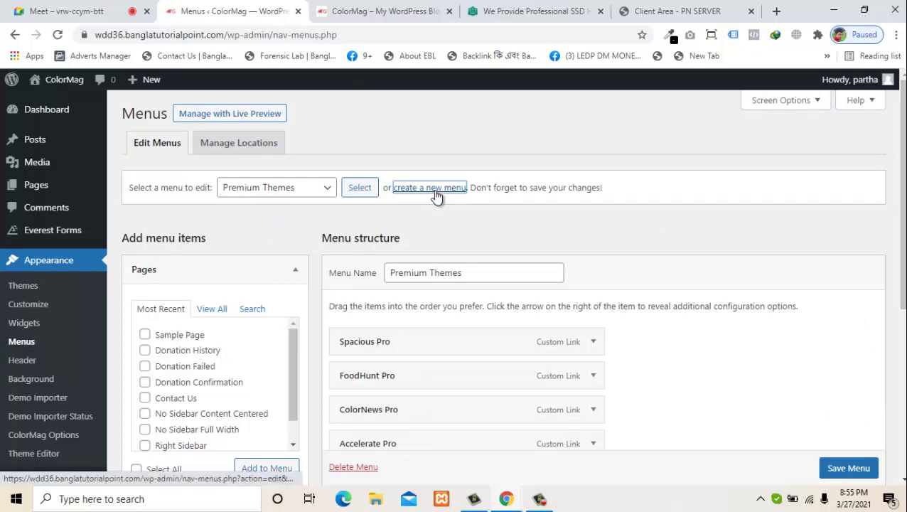
pyautogui.click(411, 274)
pyautogui.click(412, 301)
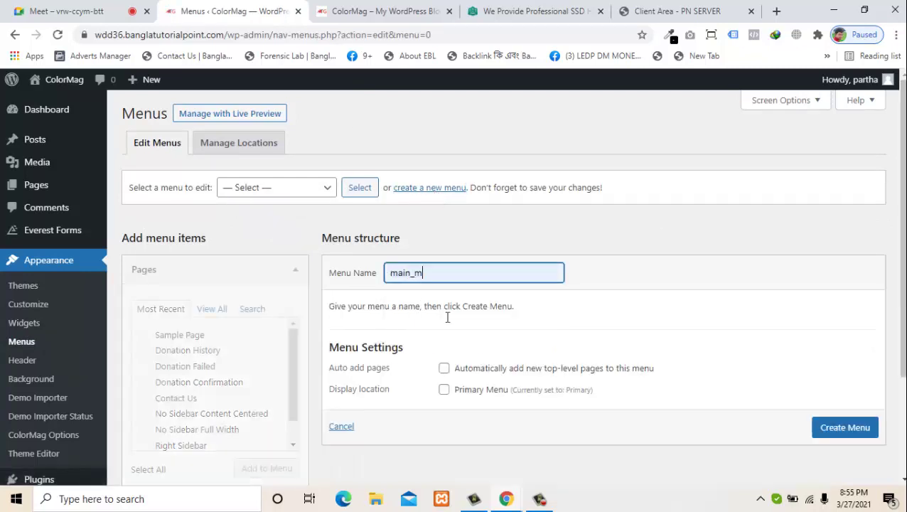
pyautogui.click(483, 390)
pyautogui.click(837, 429)
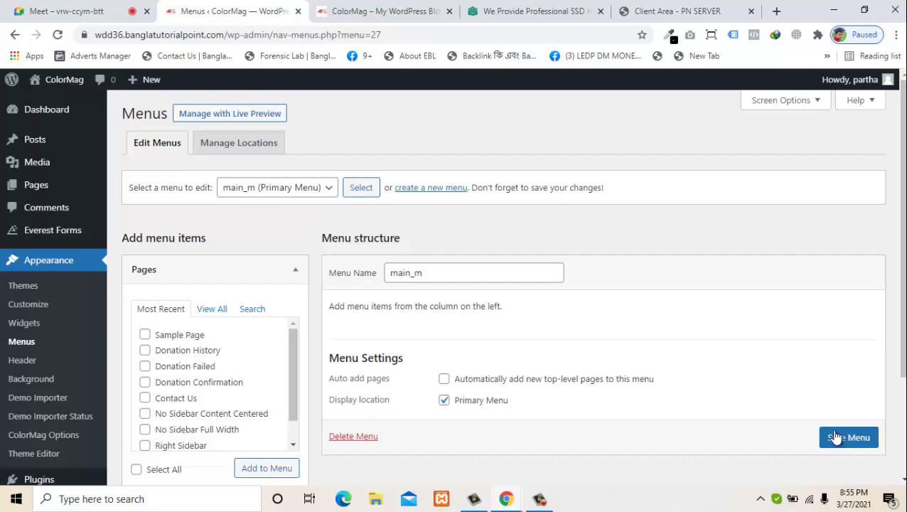
pyautogui.scroll(-1, 852, 399)
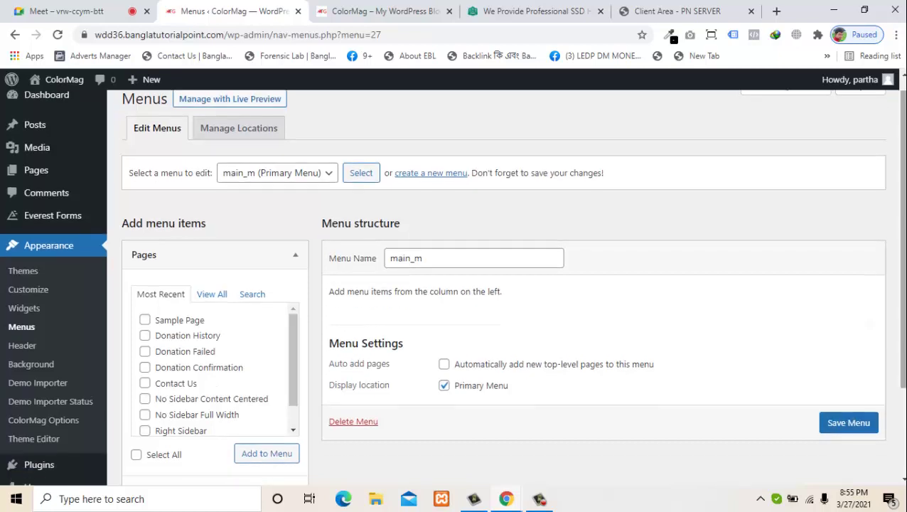
pyautogui.click(852, 424)
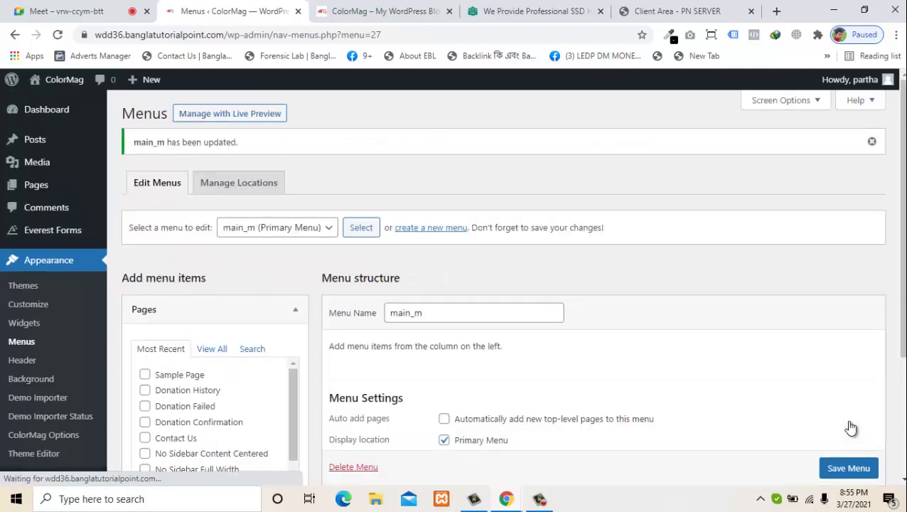
# - Reload the home page to check its navigation bar with the new menu, and return to the menu editor
pyautogui.click(379, 6)
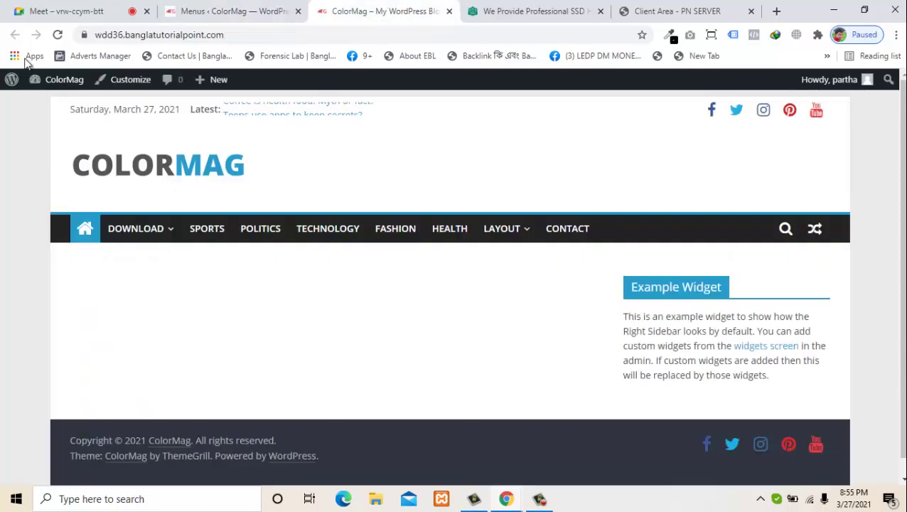
pyautogui.click(57, 34)
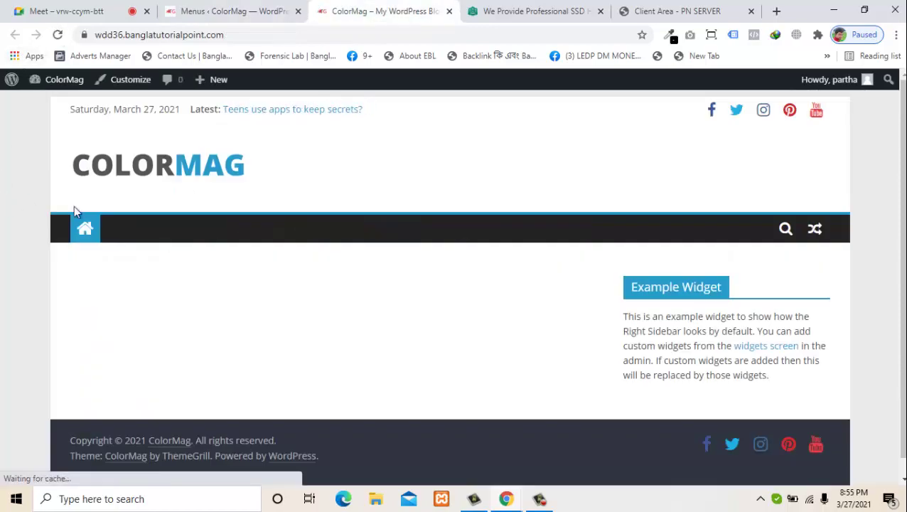
pyautogui.click(258, 8)
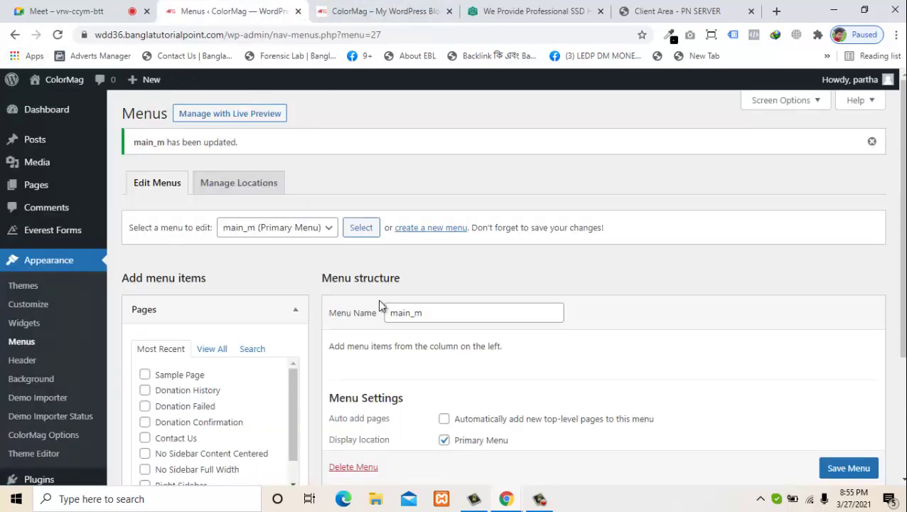
# - Add the Home page from the full list of pages to the main_m menu
pyautogui.scroll(-1, 498, 284)
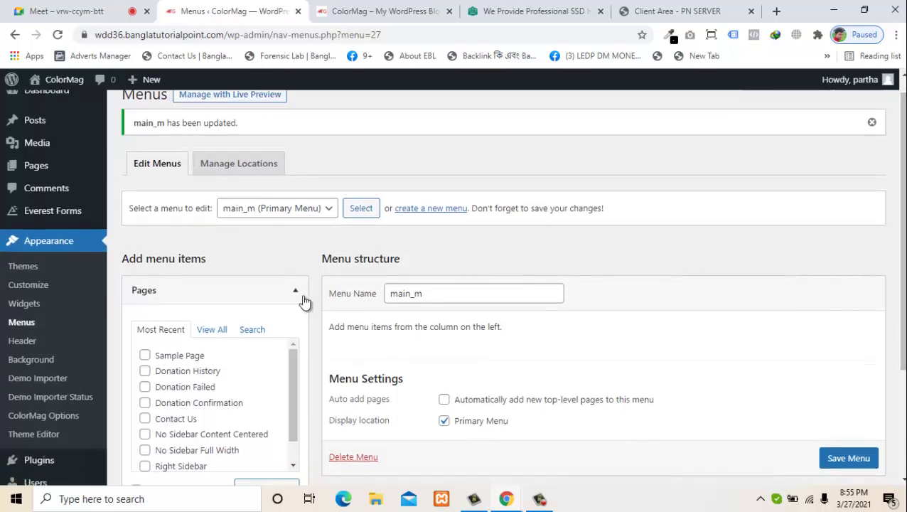
pyautogui.click(208, 328)
pyautogui.click(164, 357)
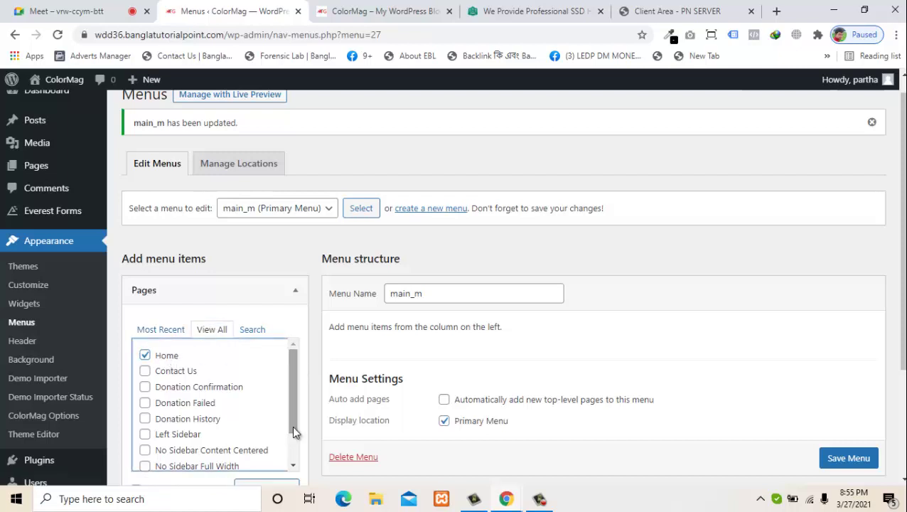
pyautogui.moveTo(292, 425); pyautogui.dragTo(282, 474)
pyautogui.click(283, 482)
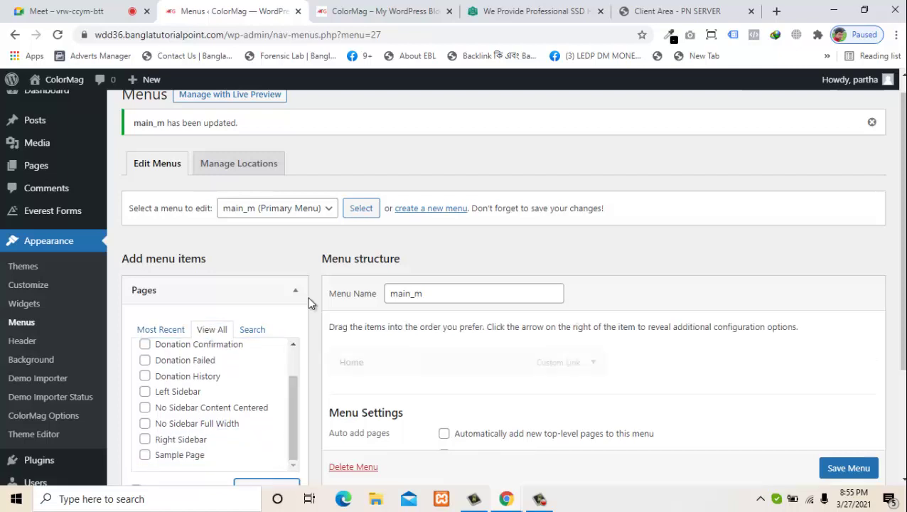
# - Add the categories Entertainment, General, News, Sports, Fashion, Health and Style to the main_m menu
pyautogui.scroll(-2, 402, 346)
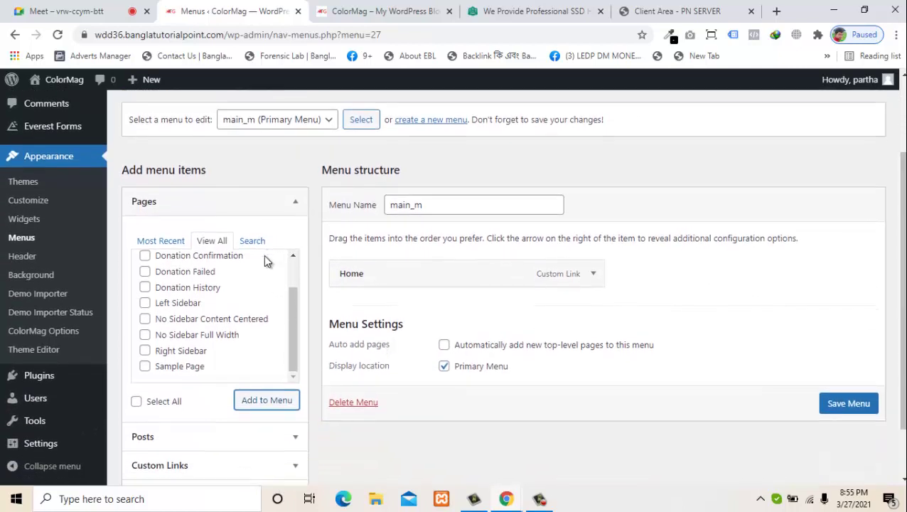
pyautogui.moveTo(290, 292); pyautogui.dragTo(275, 231)
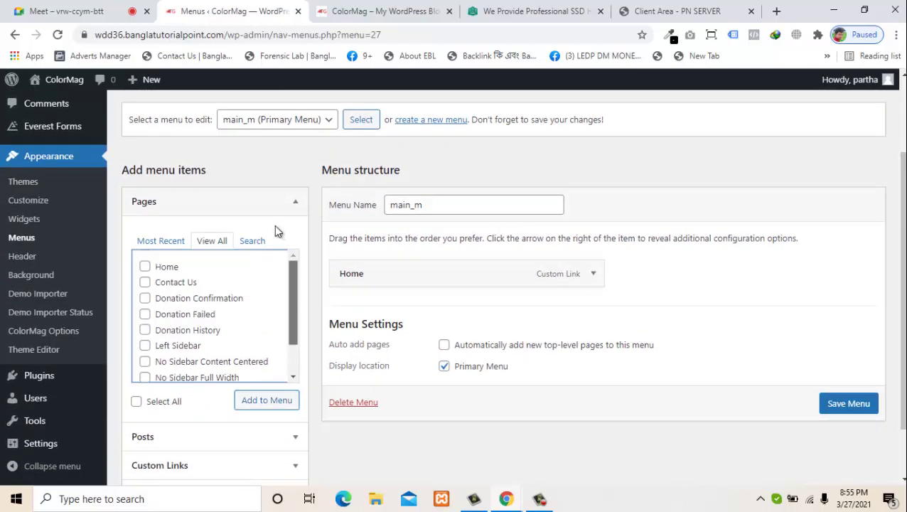
pyautogui.click(298, 202)
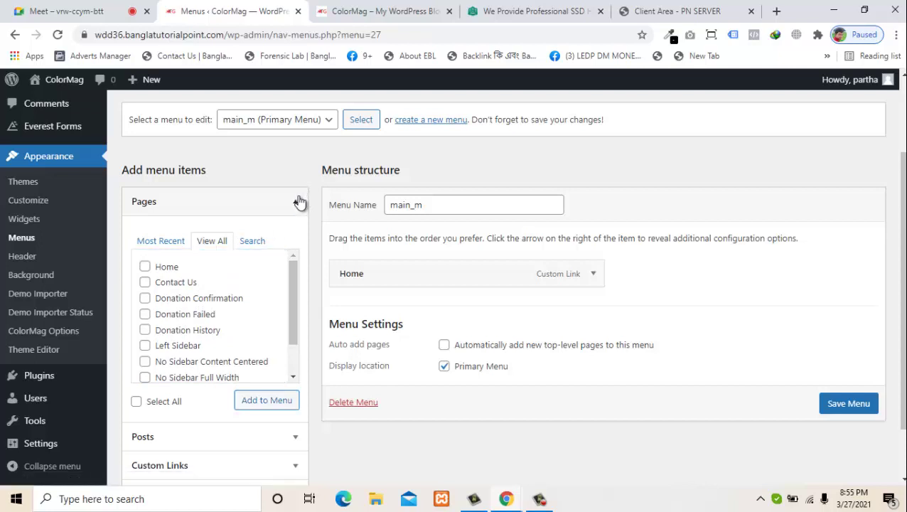
pyautogui.click(217, 304)
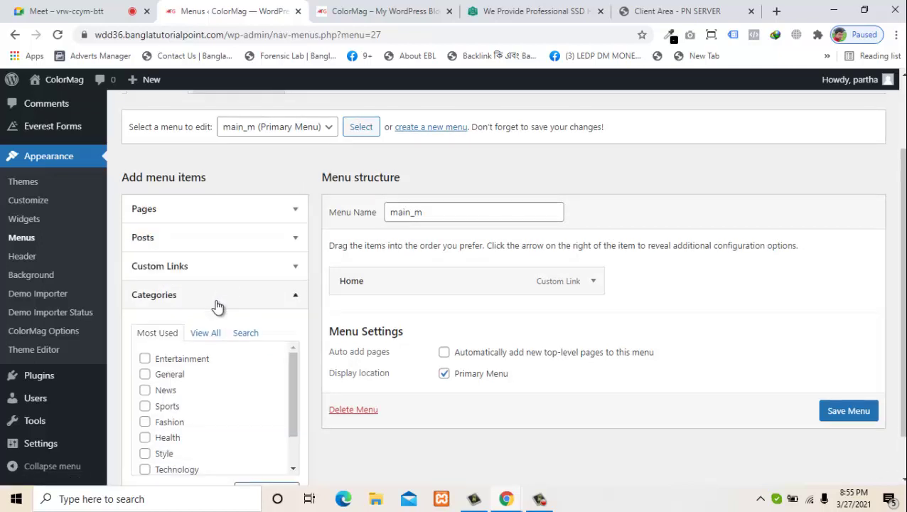
pyautogui.click(145, 360)
pyautogui.click(145, 375)
pyautogui.click(145, 391)
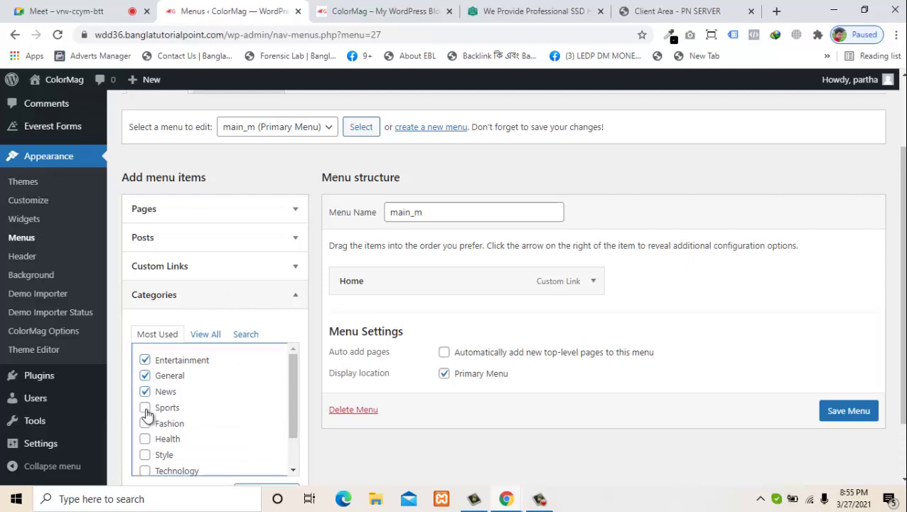
pyautogui.click(145, 407)
pyautogui.click(145, 423)
pyautogui.click(146, 438)
pyautogui.click(145, 454)
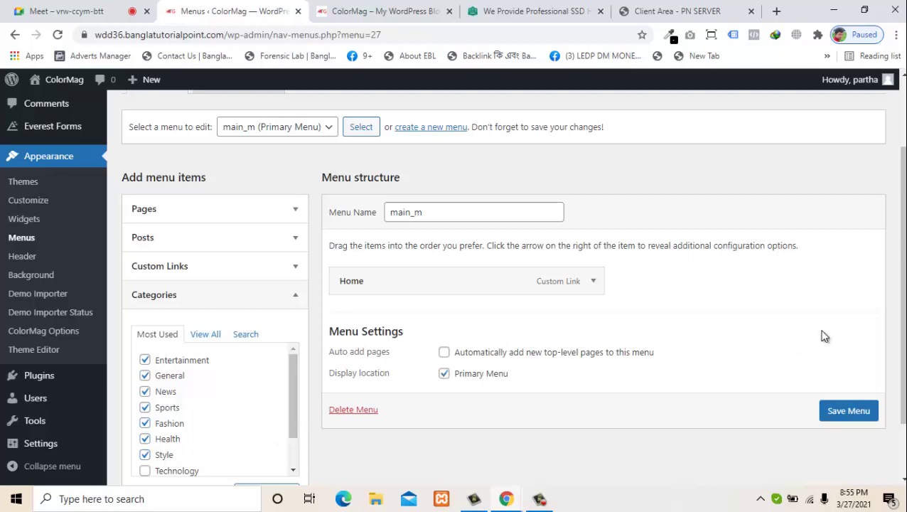
pyautogui.scroll(-1, 520, 418)
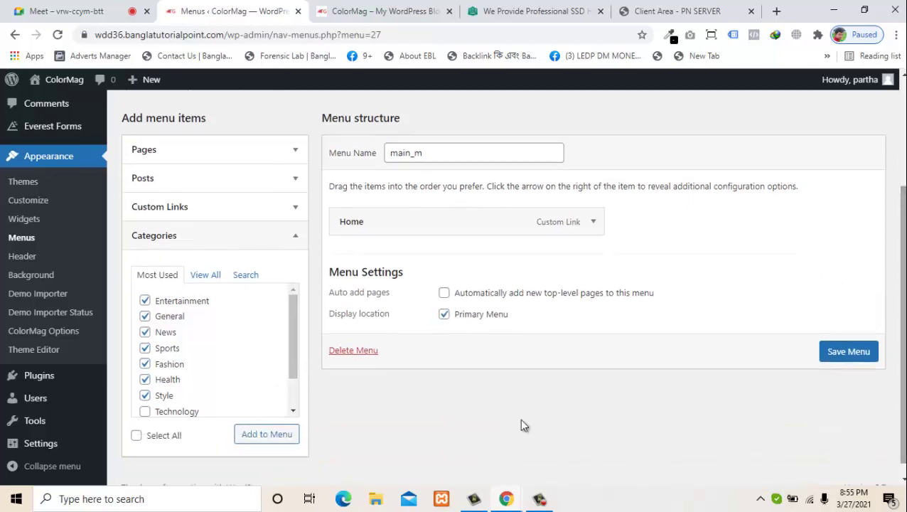
pyautogui.click(262, 441)
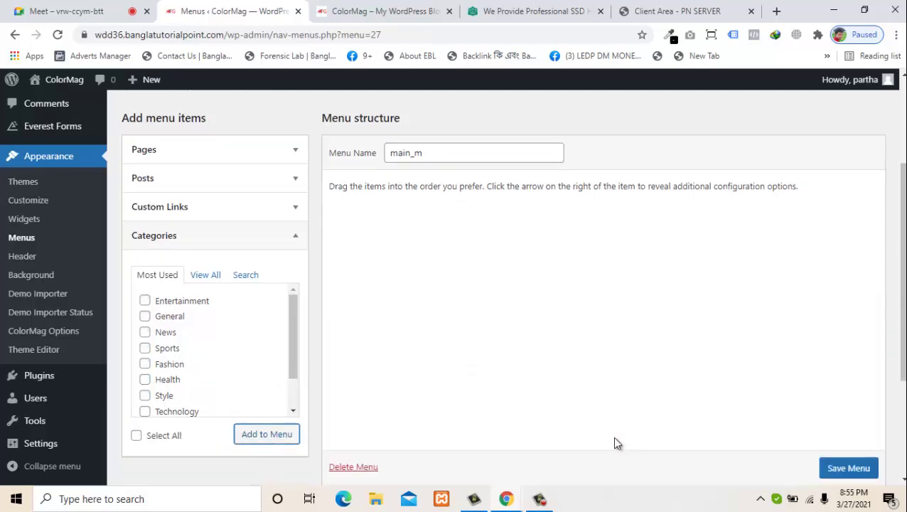
# - Save the main_m menu and reload the site's home page to check its navigation bar
pyautogui.click(842, 471)
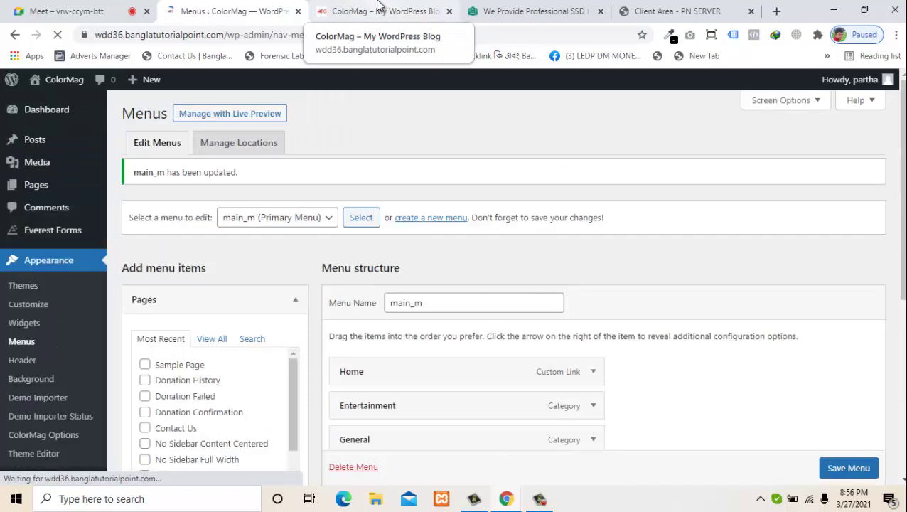
pyautogui.click(378, 9)
pyautogui.click(58, 34)
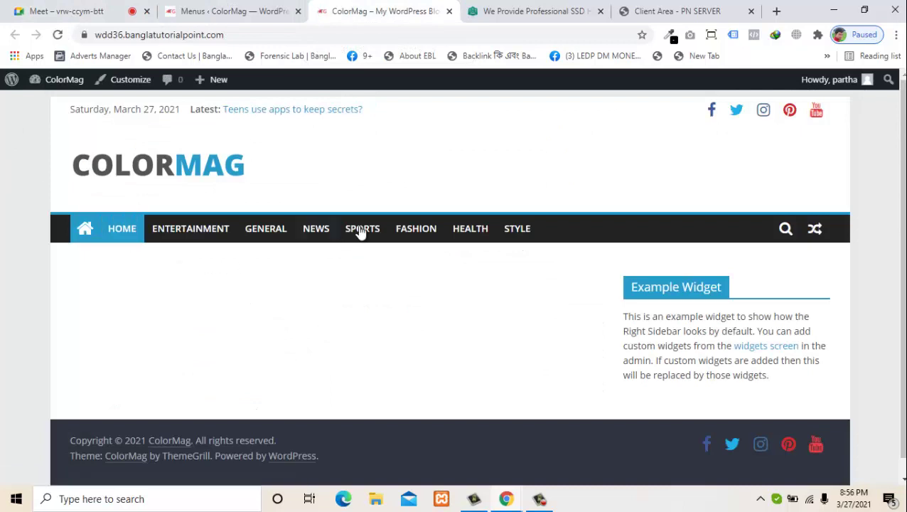
pyautogui.scroll(-1, 450, 285)
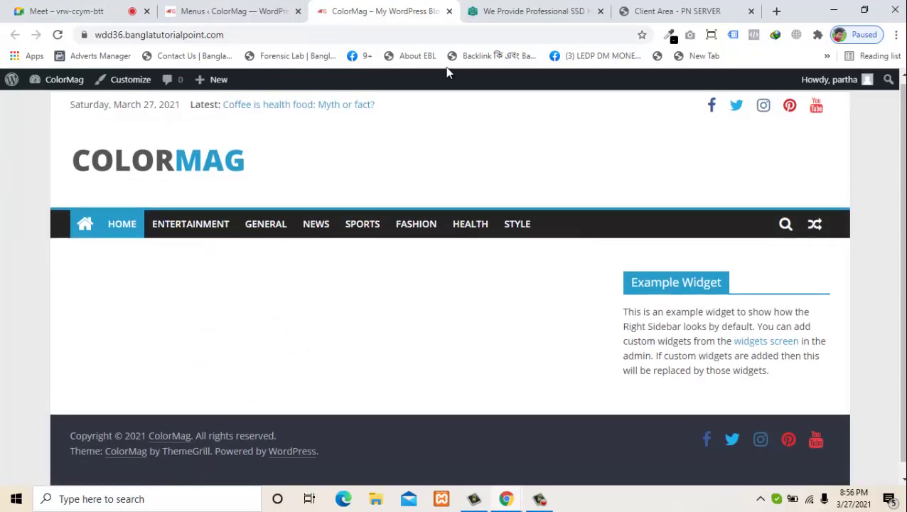
# - Open the Widgets management page and compare its widget areas with the site's home page
pyautogui.click(233, 11)
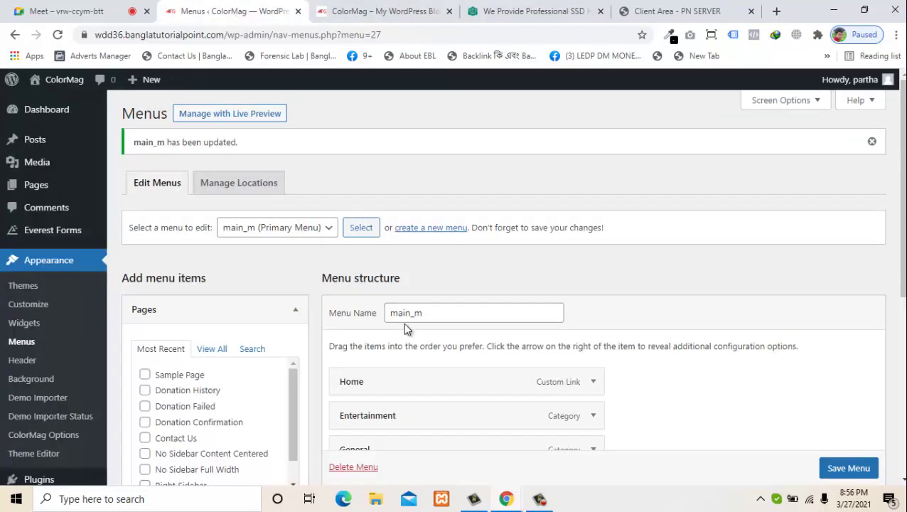
pyautogui.click(33, 323)
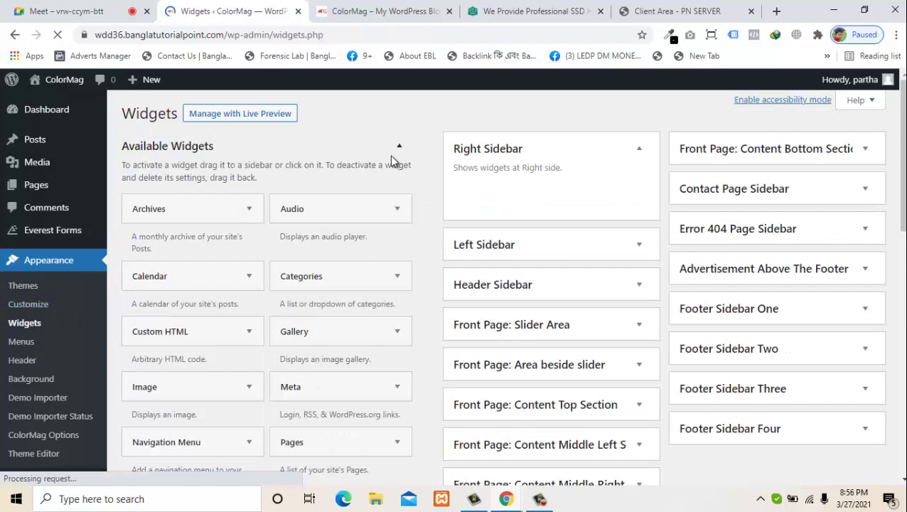
pyautogui.click(384, 11)
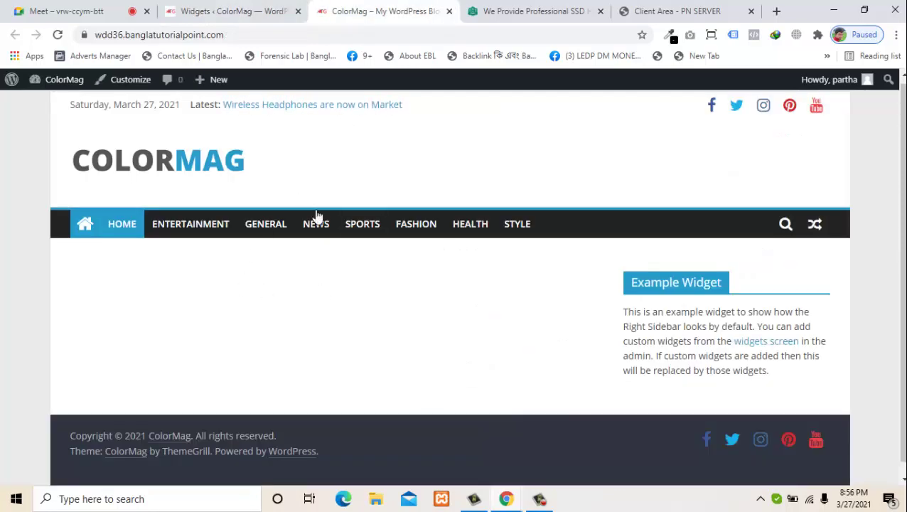
pyautogui.click(235, 11)
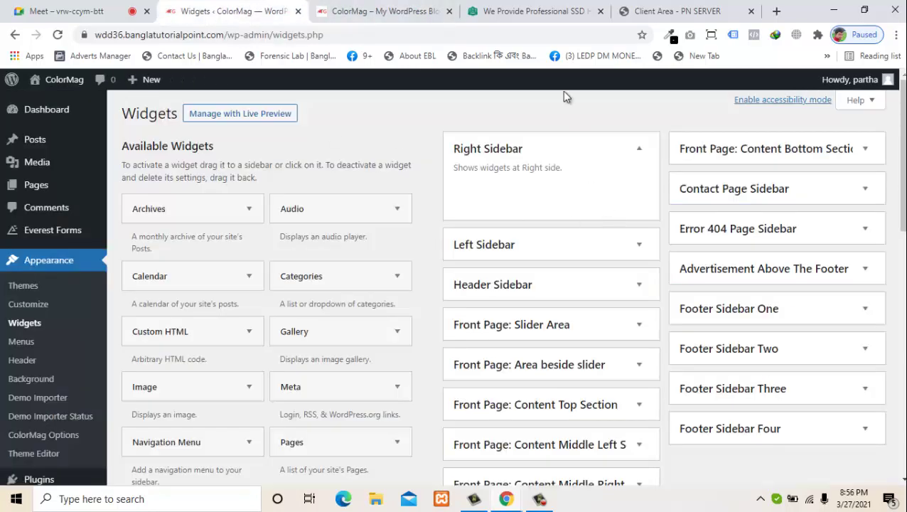
pyautogui.click(341, 6)
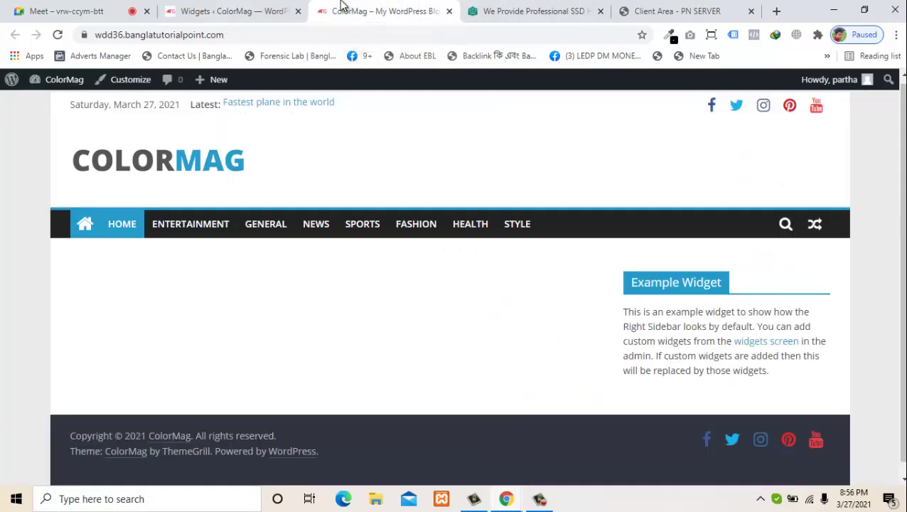
# - Search Google for "color mag" in the hosting site's browser tab and open the ColorMag theme page on WordPress.org
pyautogui.click(559, 9)
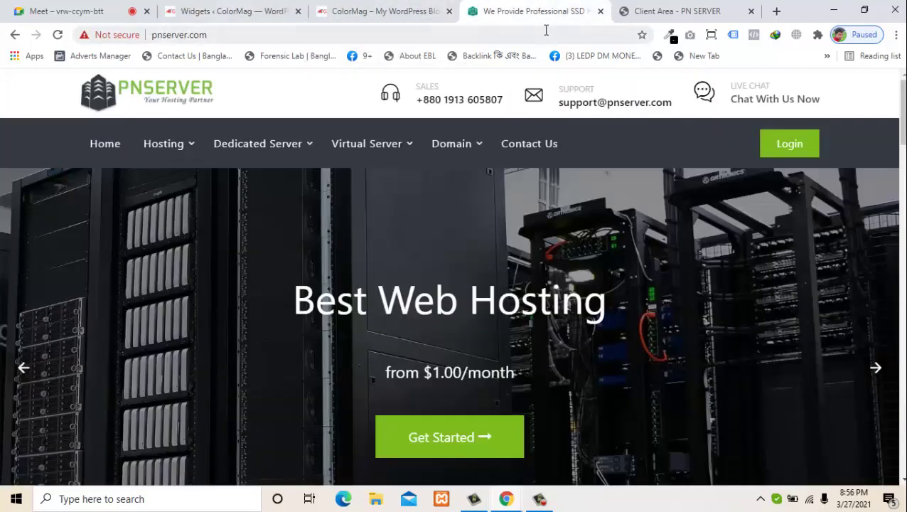
pyautogui.click(546, 31)
pyautogui.write('col')
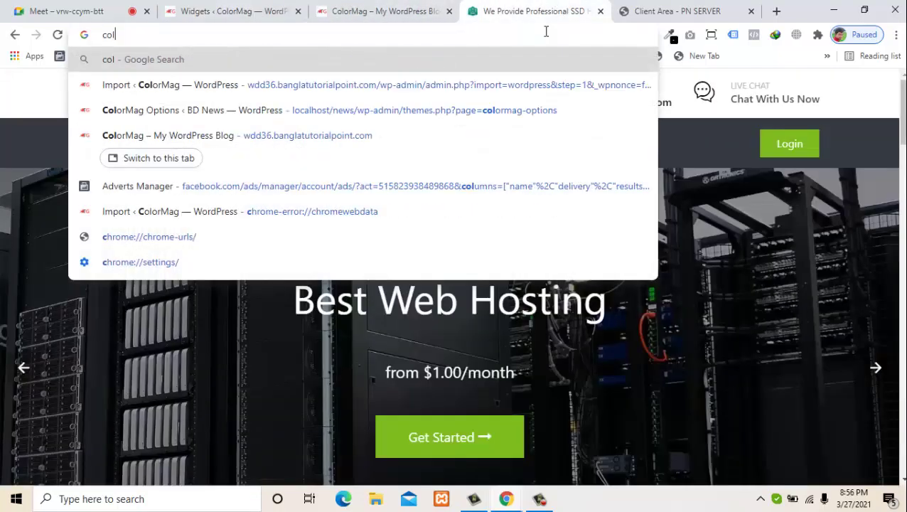
pyautogui.write('or mag')
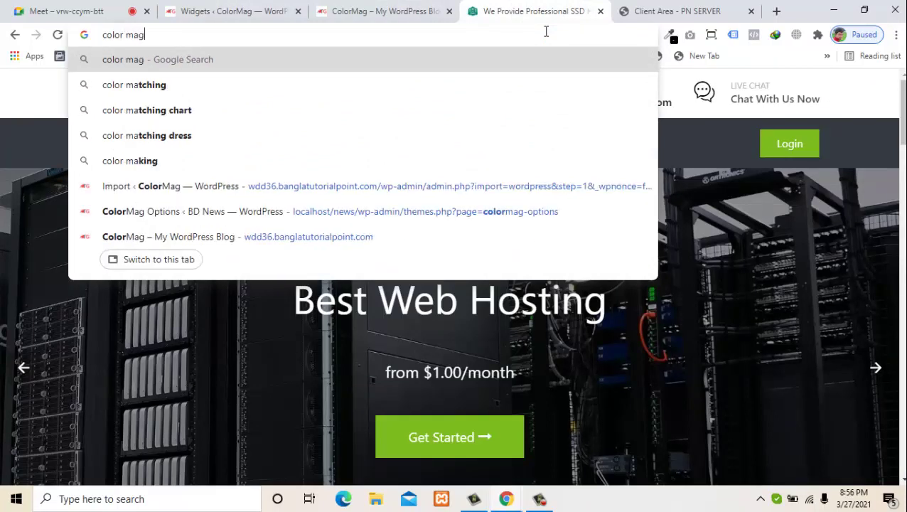
pyautogui.press('Return')
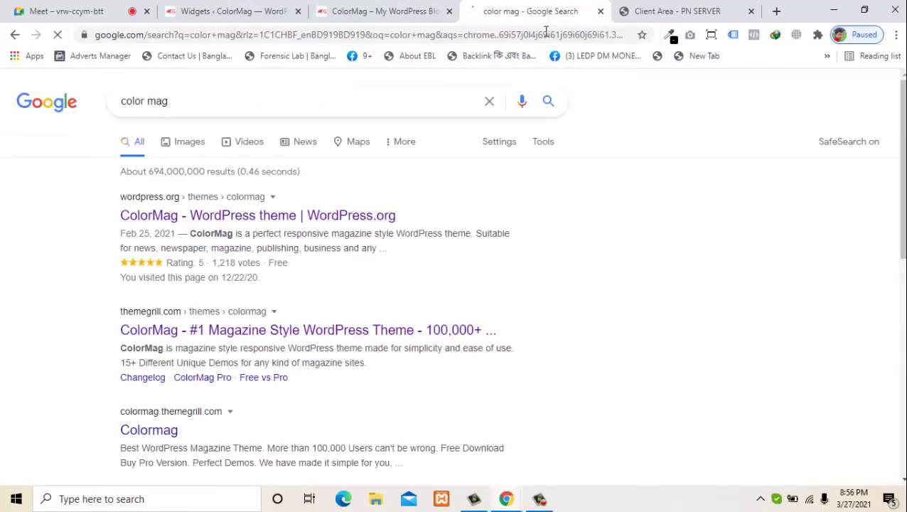
pyautogui.click(297, 215)
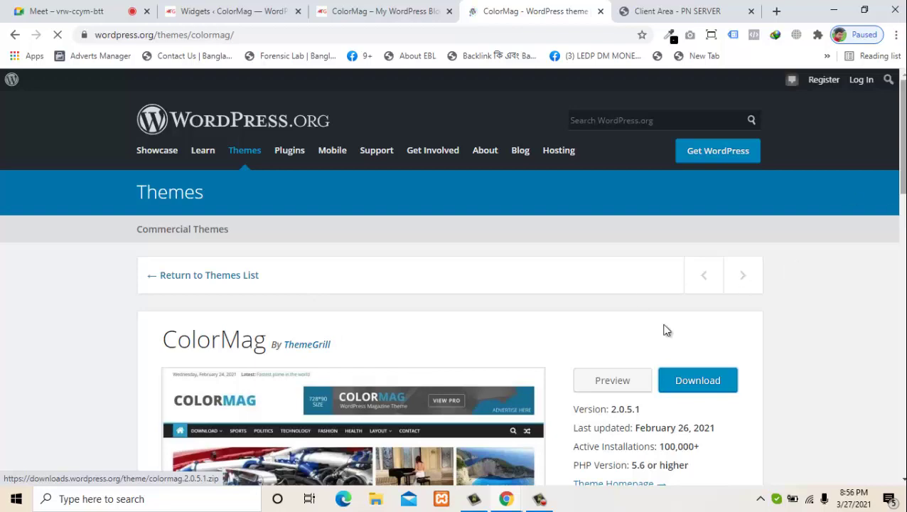
# - Preview the ColorMag theme's demo layout, compare it with the site's home page, and return to the Widgets page
pyautogui.click(603, 384)
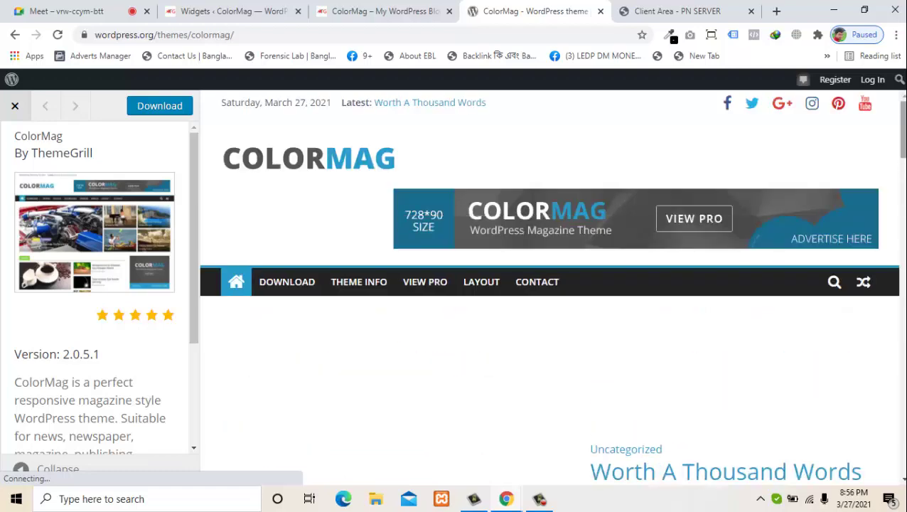
pyautogui.scroll(-5, 898, 165)
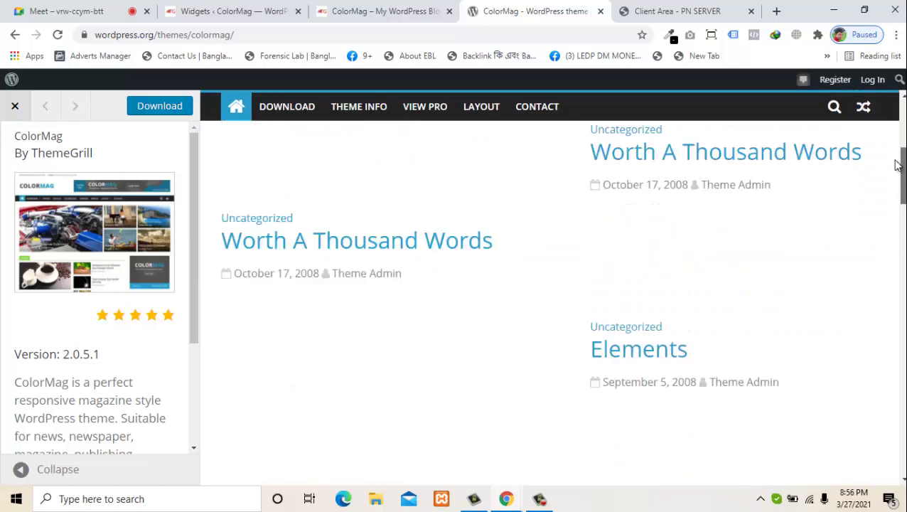
pyautogui.scroll(3, 897, 156)
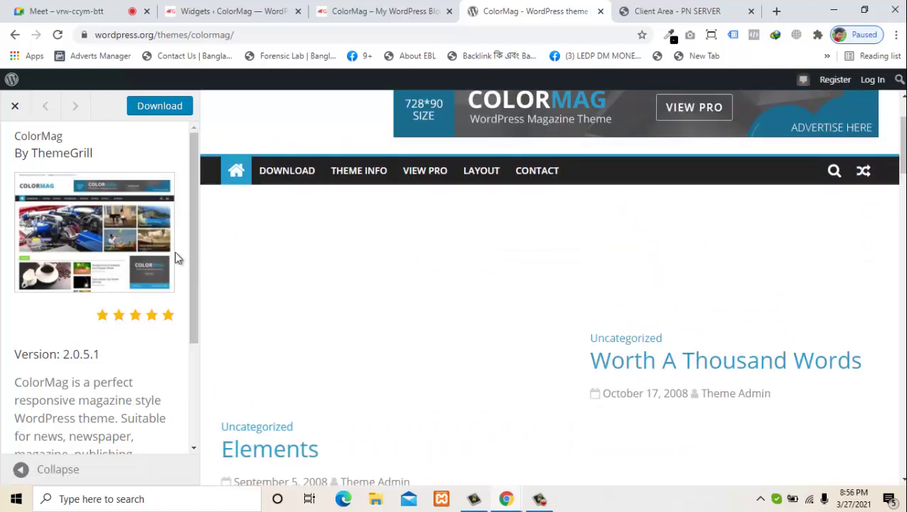
pyautogui.click(374, 9)
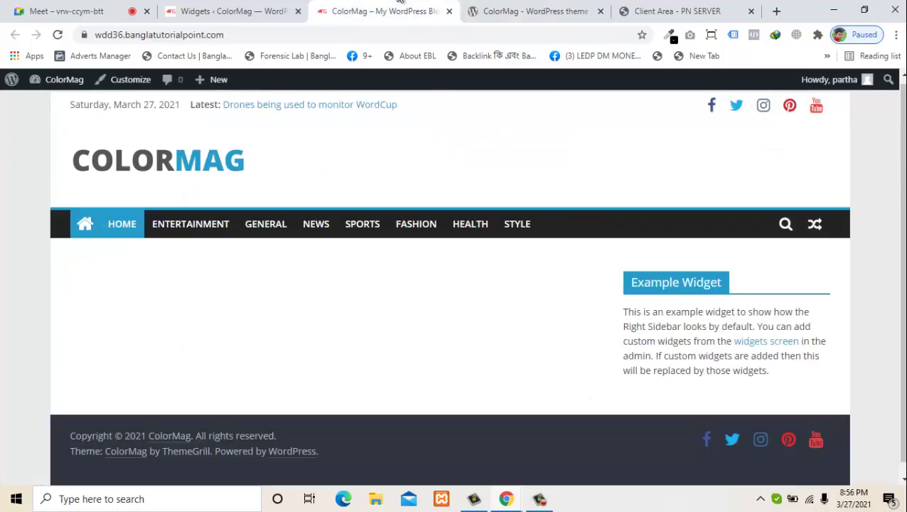
pyautogui.click(225, 7)
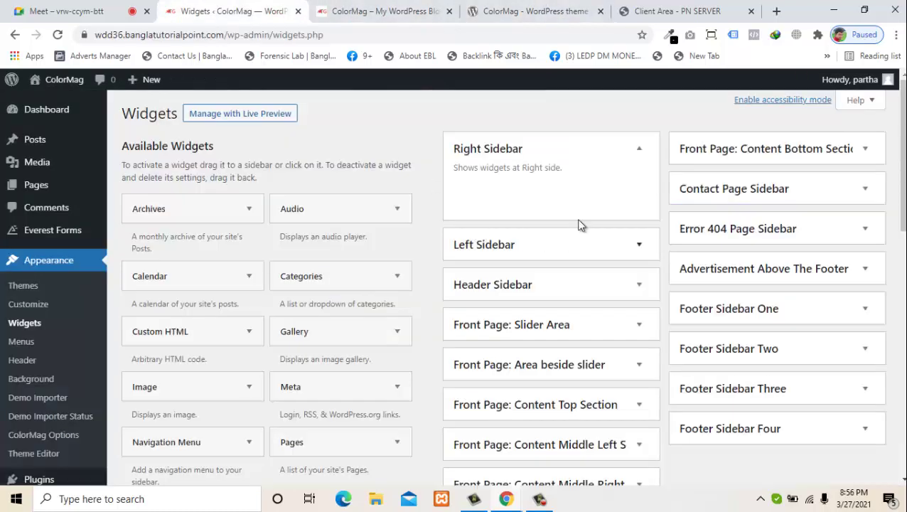
# - Collapse the Right Sidebar area, expand the Header Sidebar area, and look through the available widgets to the TG advertisement widgets
pyautogui.click(643, 153)
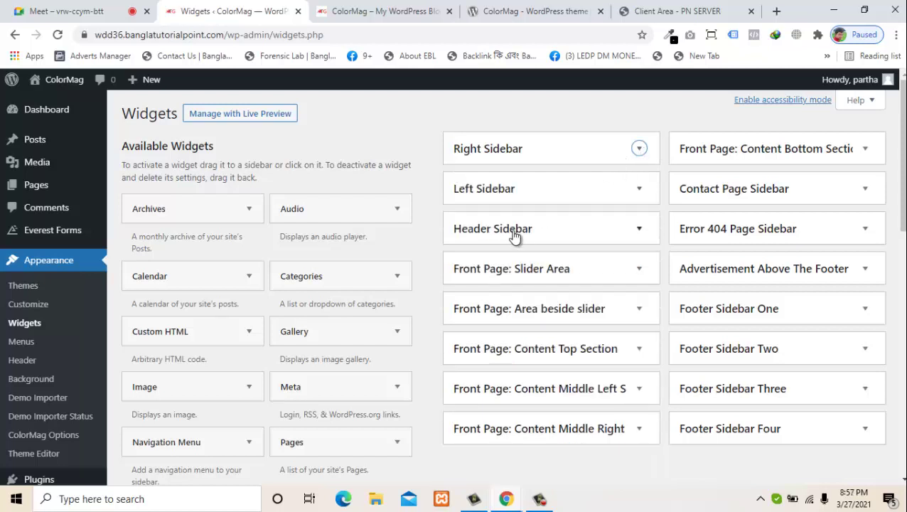
pyautogui.click(544, 234)
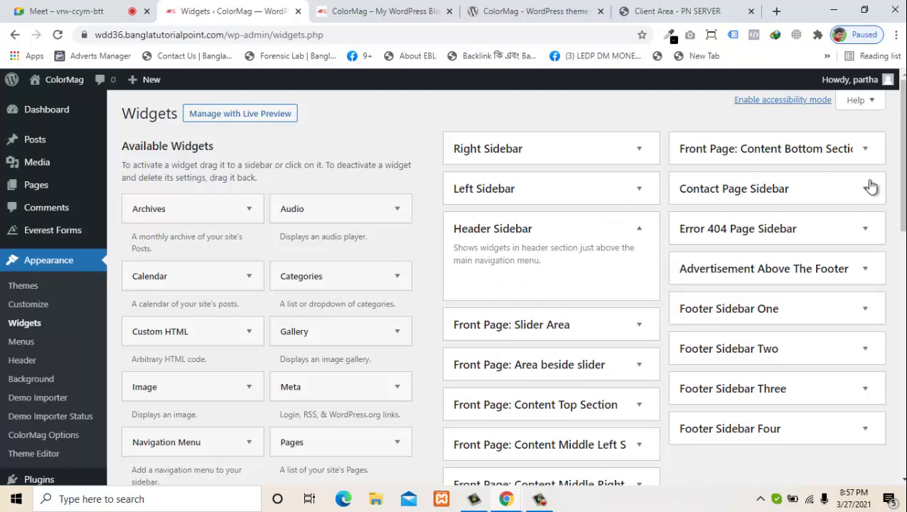
pyautogui.scroll(-2, 902, 213)
pyautogui.moveTo(905, 222); pyautogui.dragTo(897, 271)
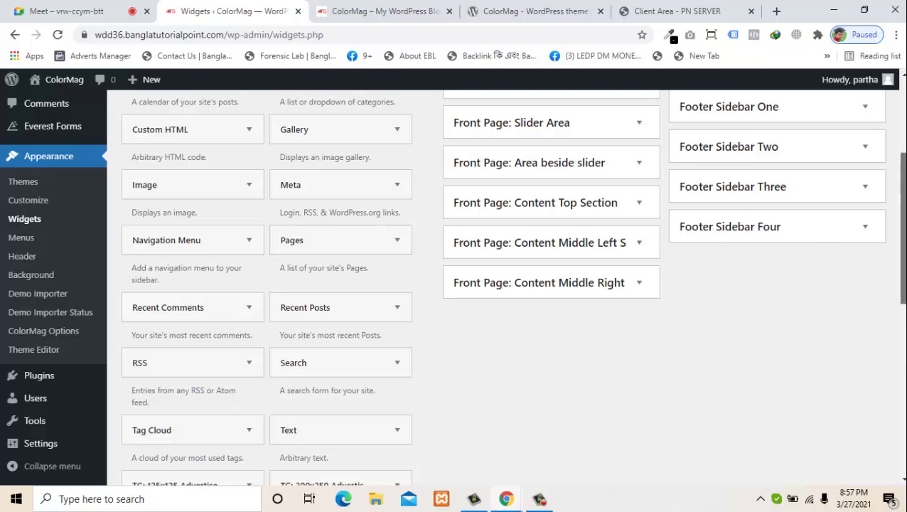
pyautogui.moveTo(903, 253); pyautogui.dragTo(904, 339)
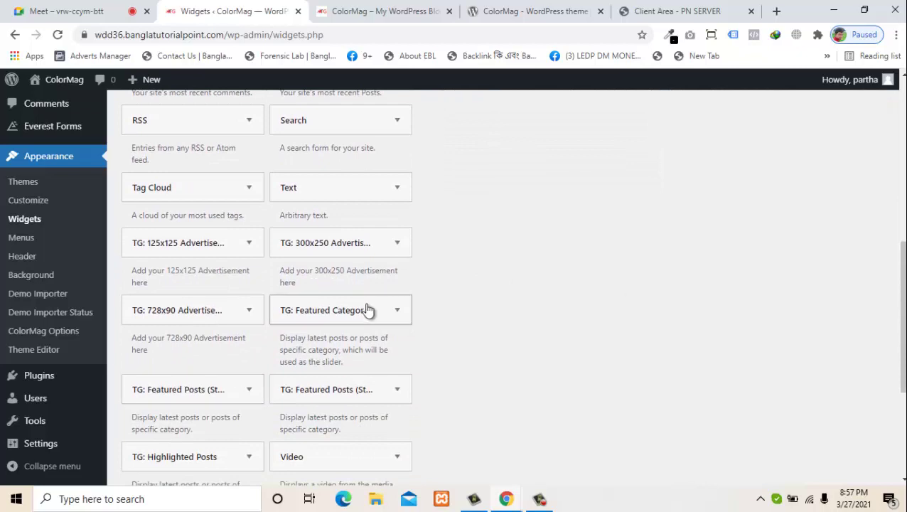
# - Examine the available TG widgets, reading their descriptions and the placement areas offered for the featured category slider
pyautogui.click(396, 311)
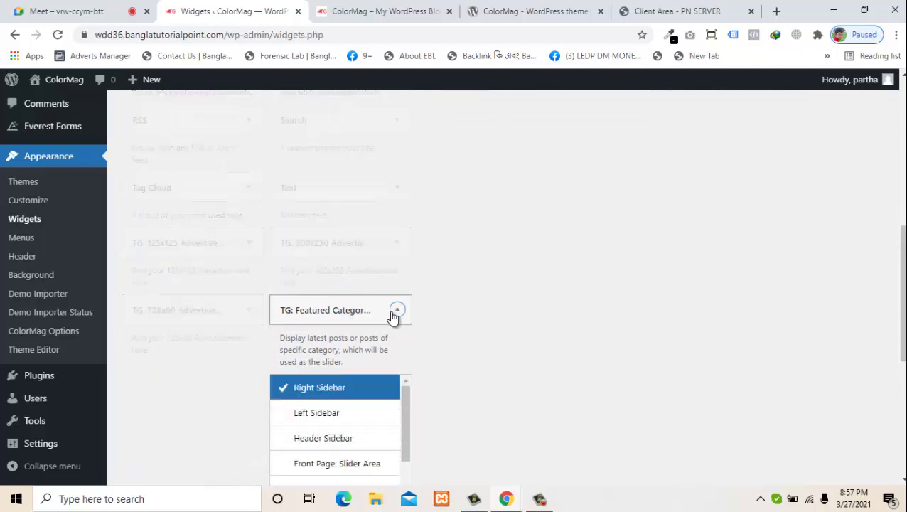
pyautogui.click(396, 311)
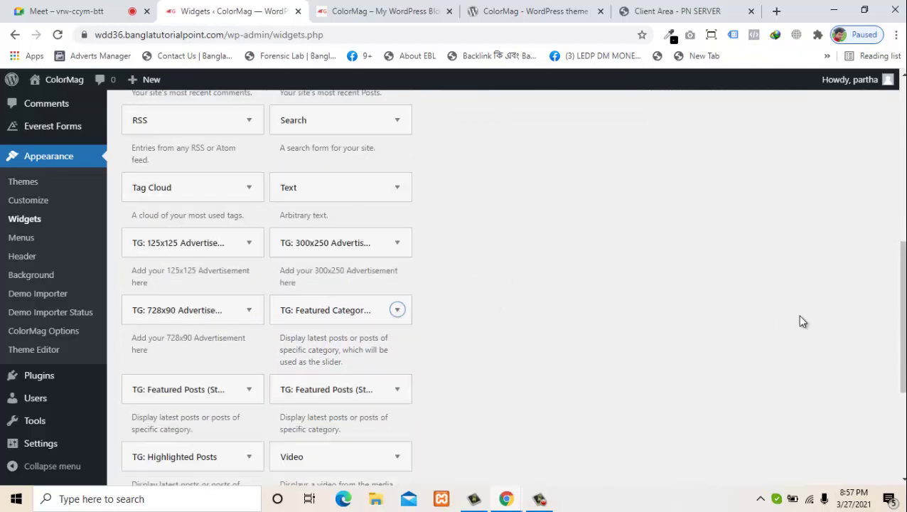
pyautogui.moveTo(904, 320); pyautogui.dragTo(902, 366)
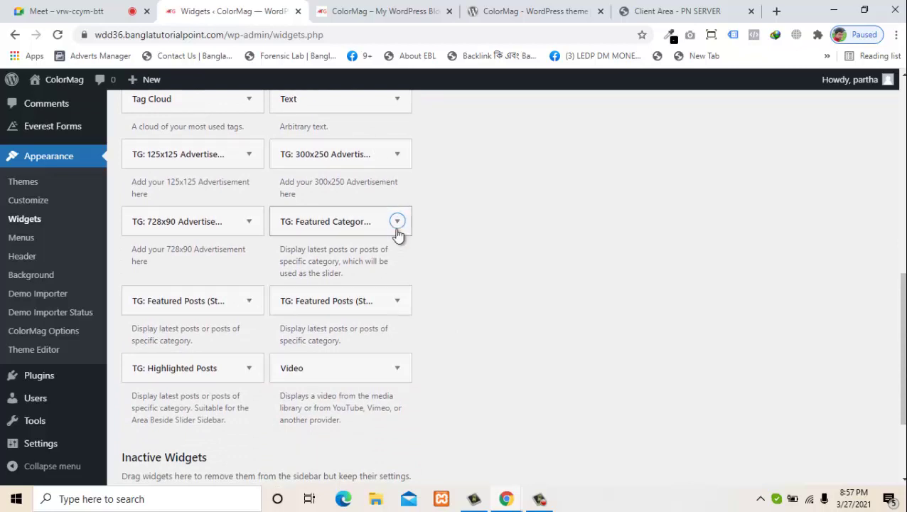
pyautogui.click(369, 227)
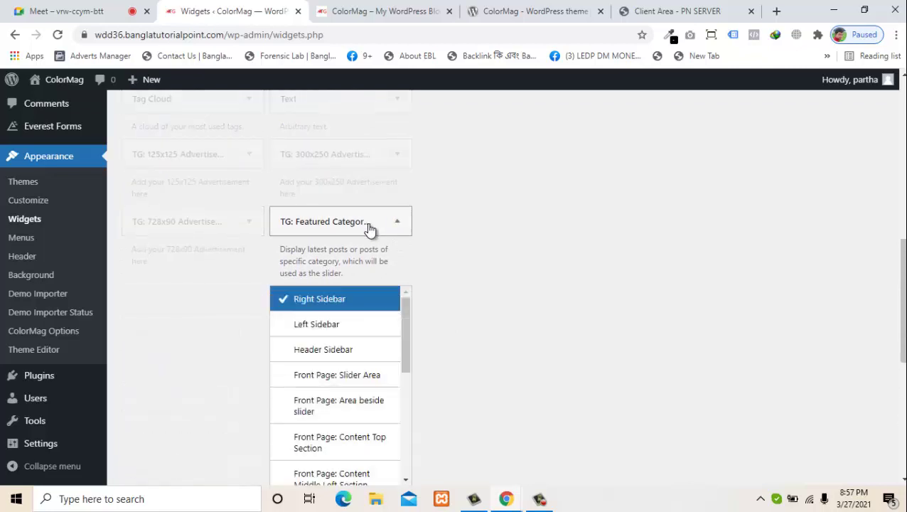
pyautogui.click(369, 226)
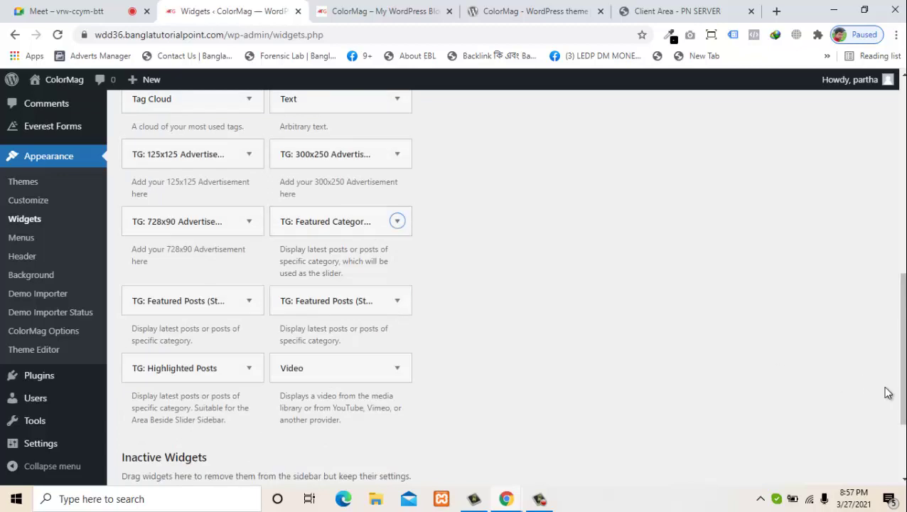
pyautogui.scroll(-1, 900, 370)
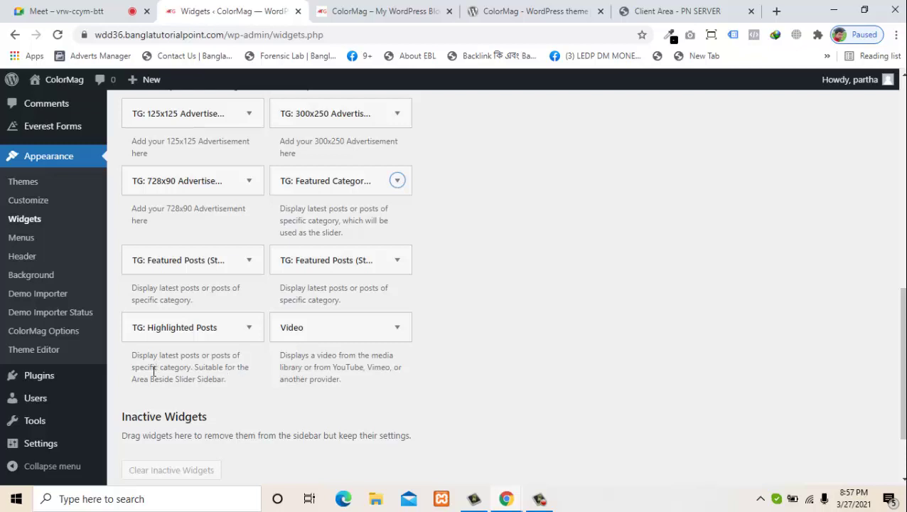
pyautogui.moveTo(140, 381); pyautogui.dragTo(234, 382)
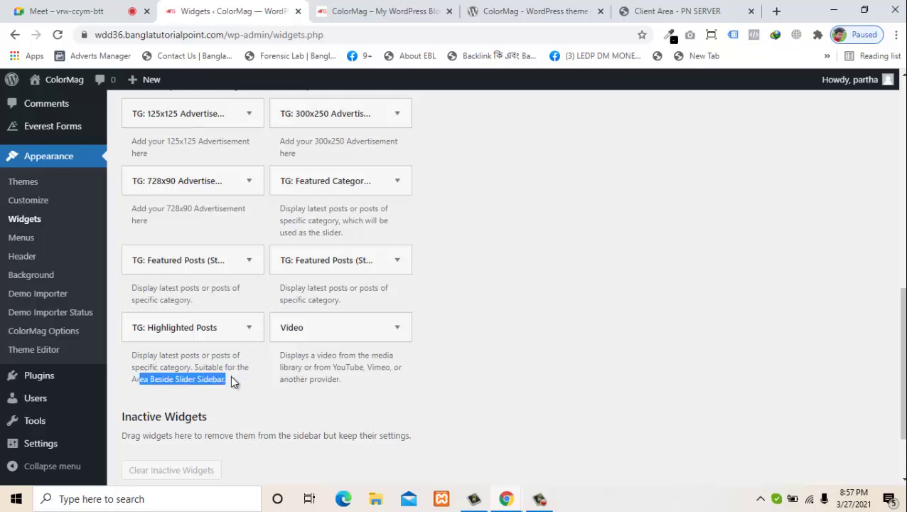
pyautogui.moveTo(159, 288); pyautogui.dragTo(233, 297)
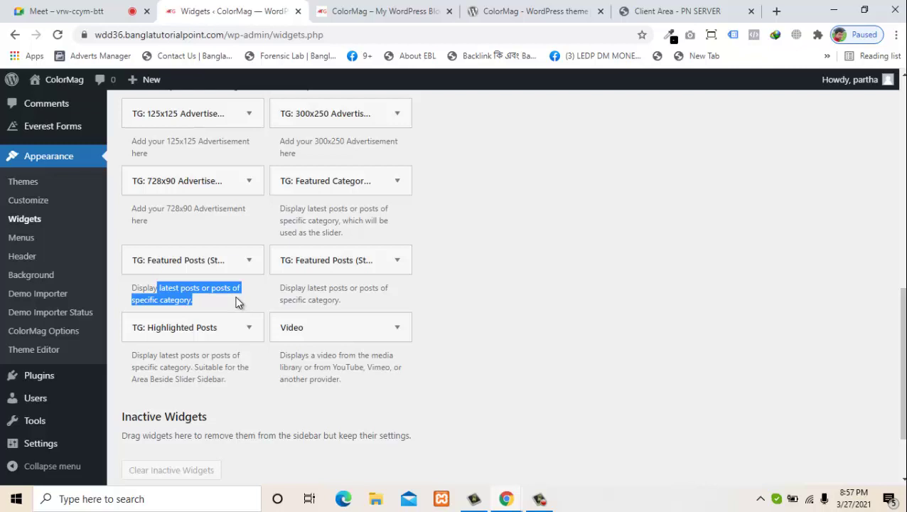
pyautogui.moveTo(287, 290); pyautogui.dragTo(361, 298)
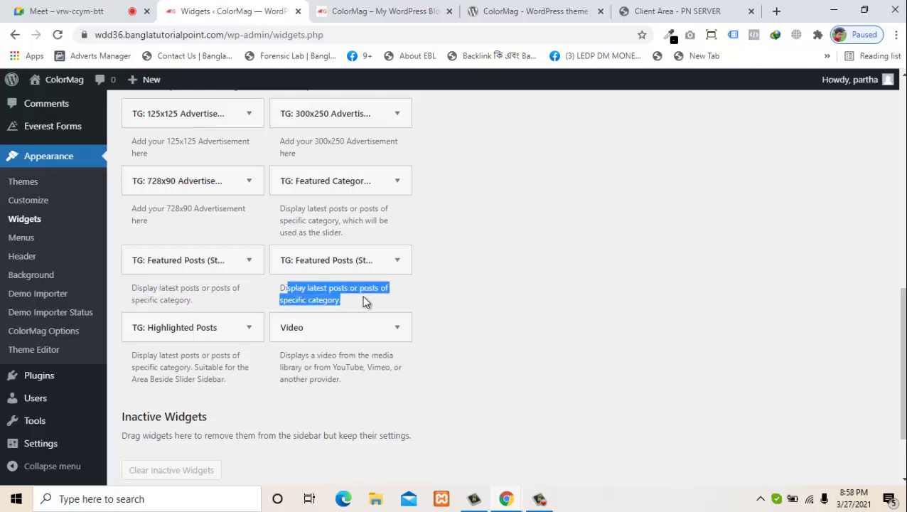
pyautogui.click(364, 303)
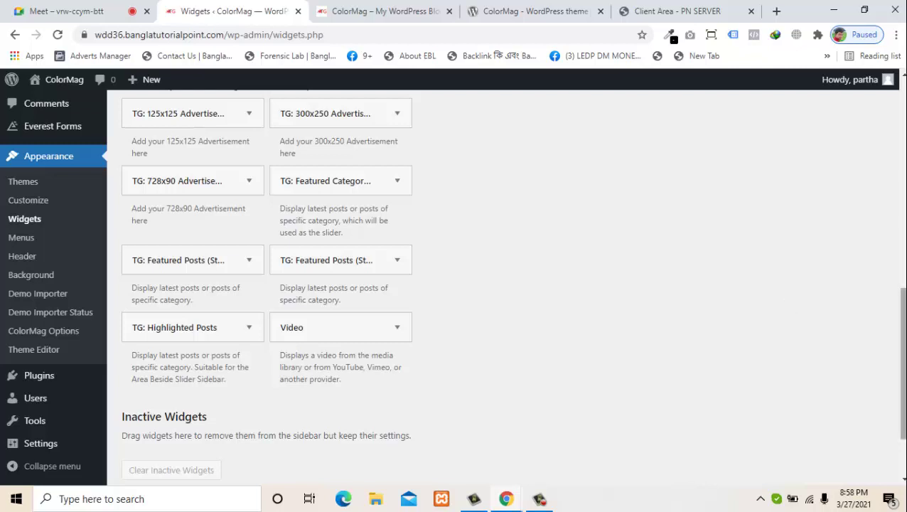
pyautogui.scroll(-2, 902, 363)
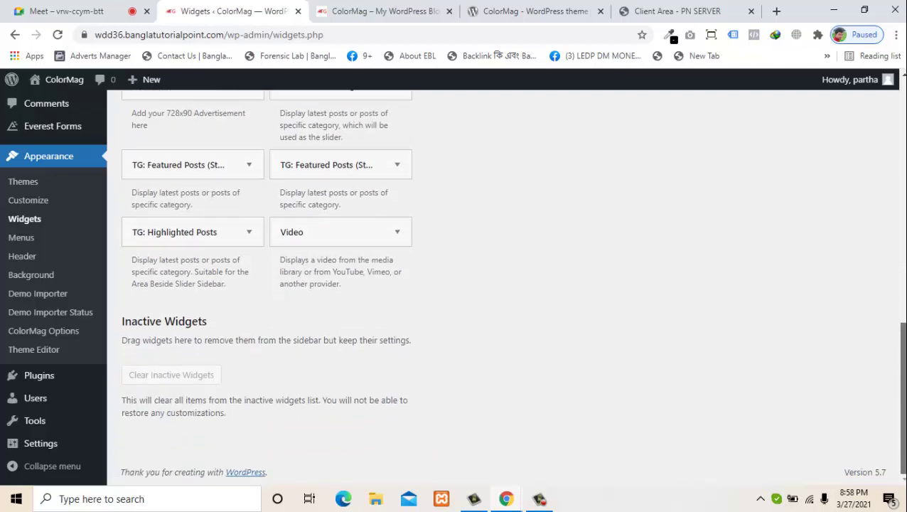
# - Add the TG: Featured Category Slider widget to the Front Page: Slider Area
pyautogui.moveTo(902, 370); pyautogui.dragTo(900, 303)
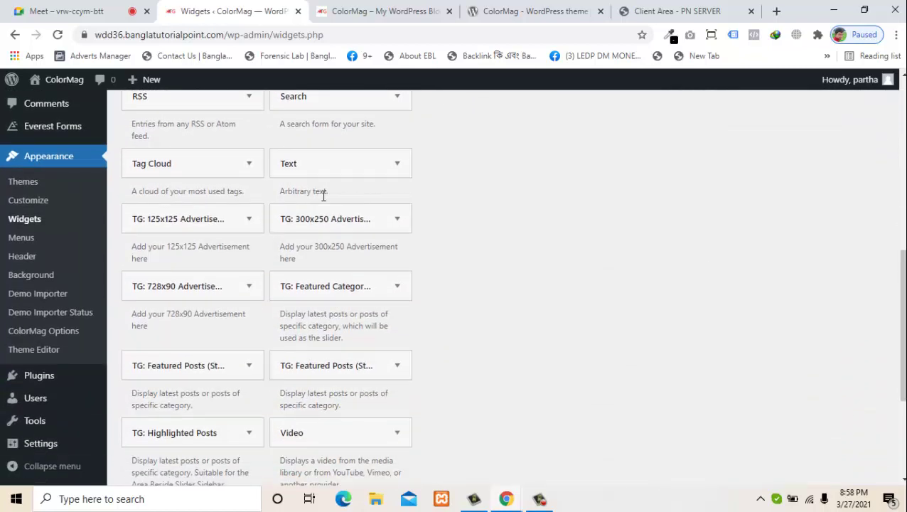
pyautogui.click(396, 288)
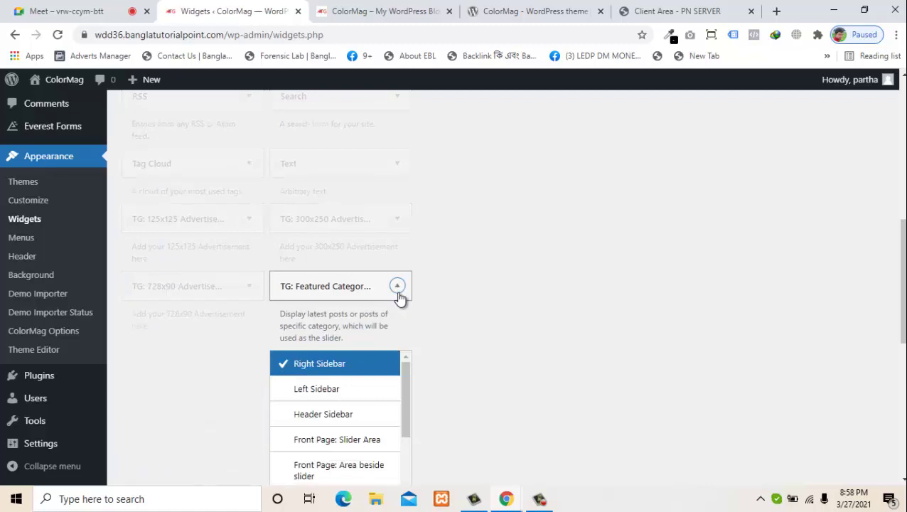
pyautogui.click(365, 442)
pyautogui.scroll(-3, 900, 284)
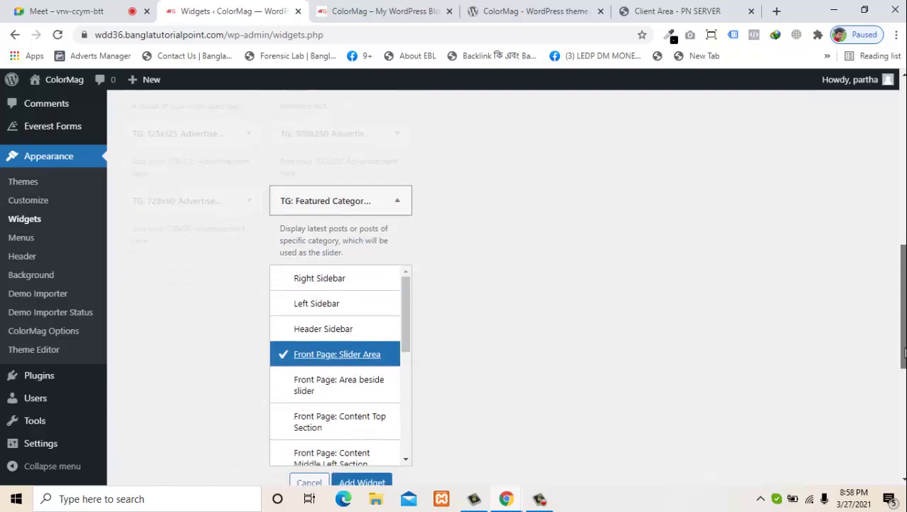
pyautogui.click(359, 377)
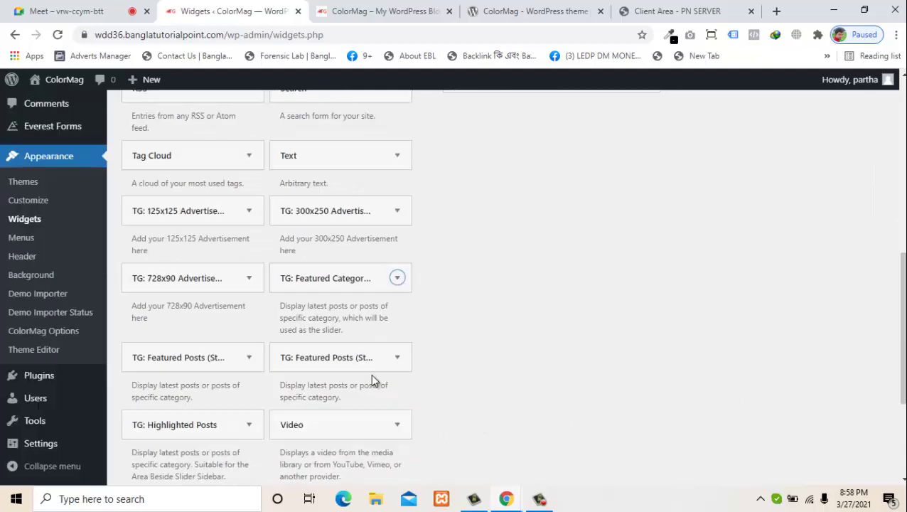
# - Configure the Featured Category Slider to display 2 posts from the Latest category, save it and close its settings
pyautogui.scroll(3, 889, 240)
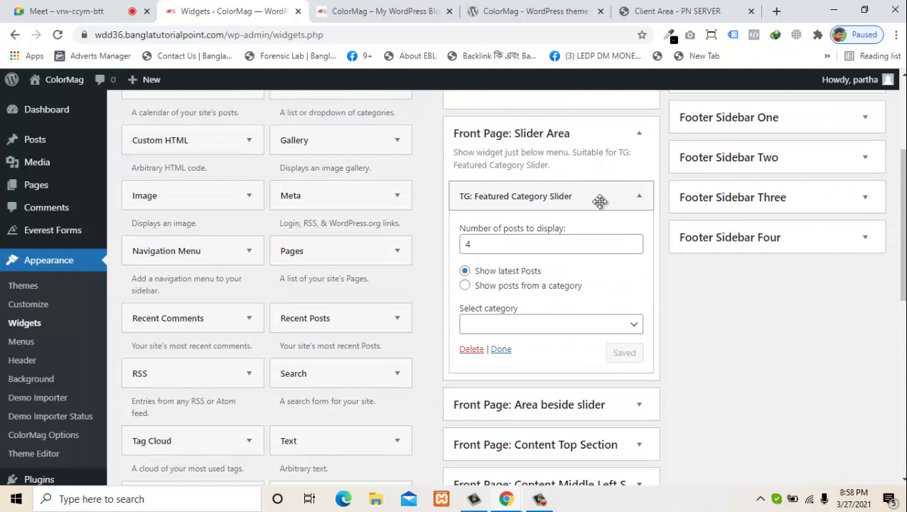
pyautogui.click(500, 241)
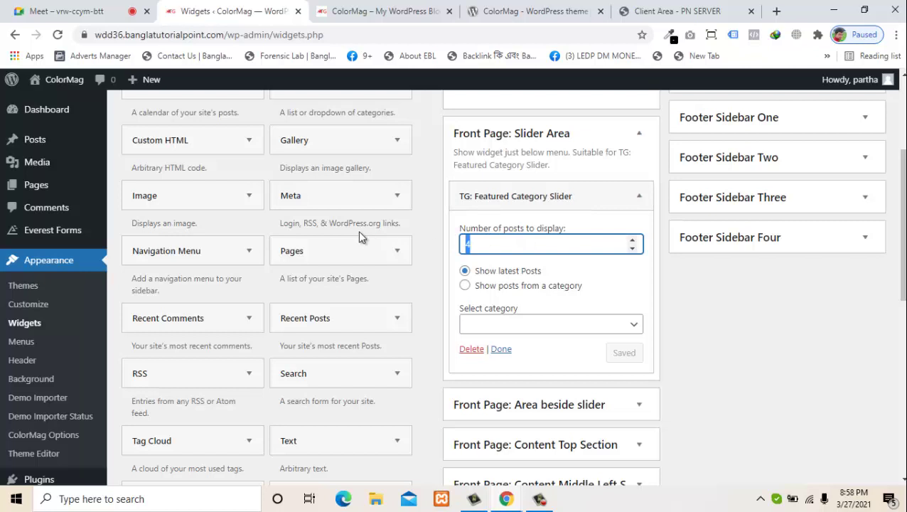
pyautogui.write('2')
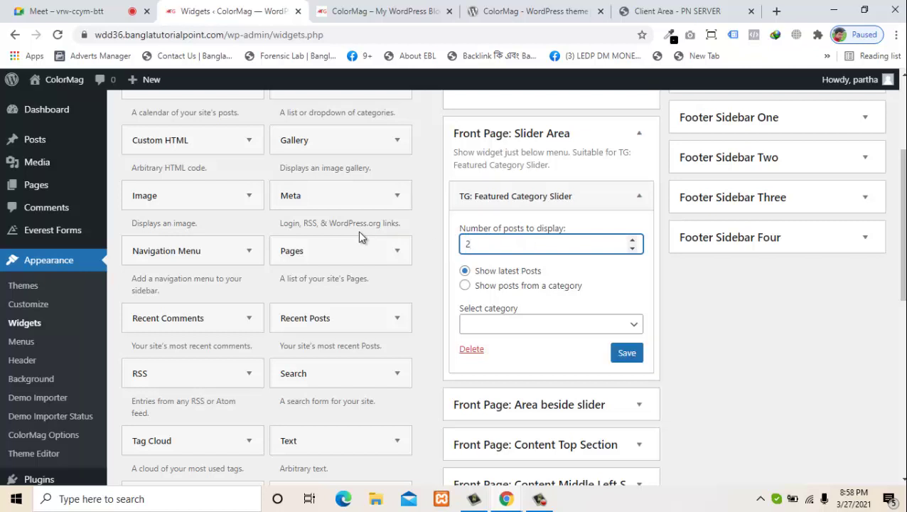
pyautogui.click(560, 290)
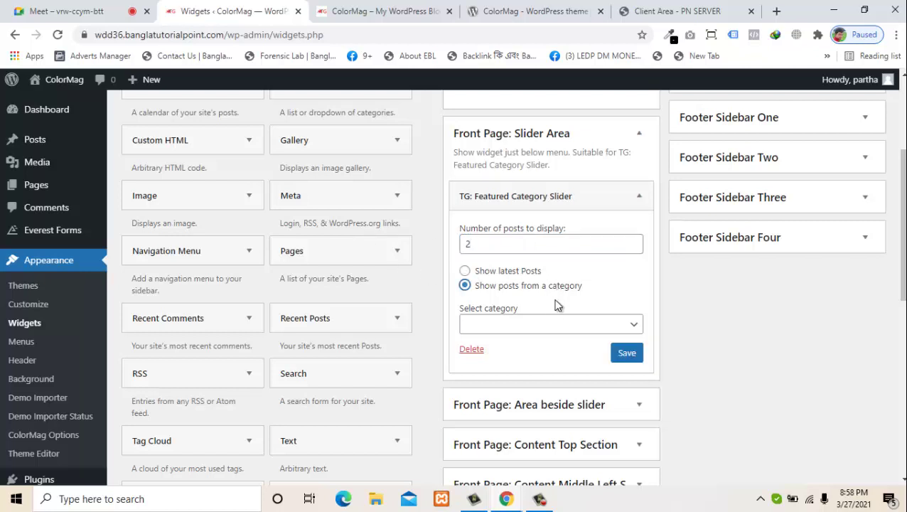
pyautogui.click(557, 326)
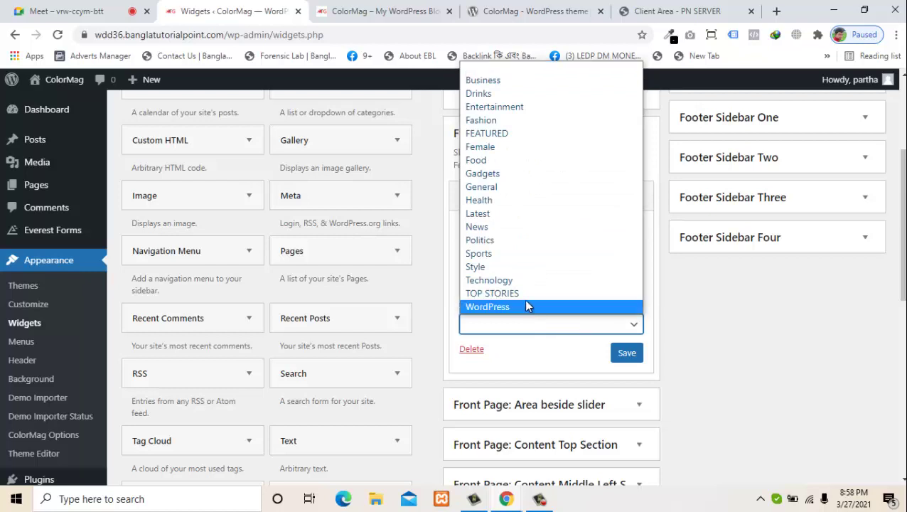
pyautogui.click(496, 214)
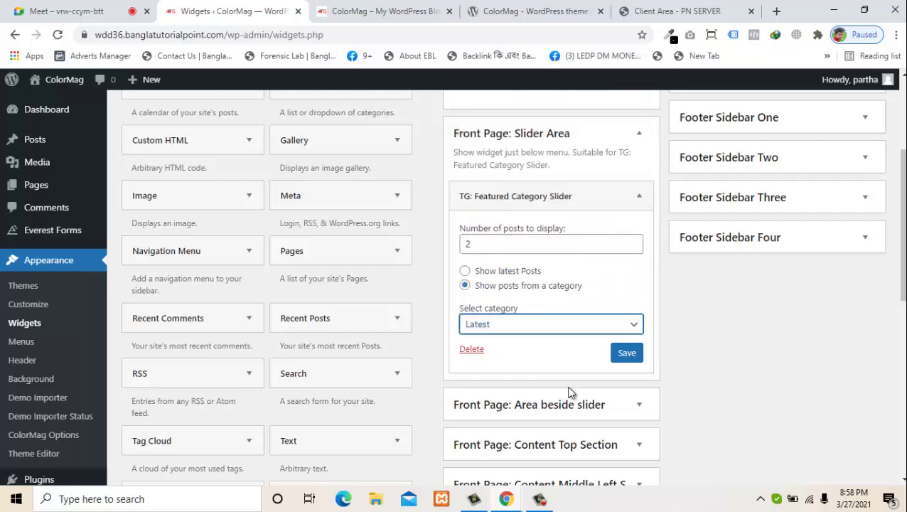
pyautogui.click(626, 355)
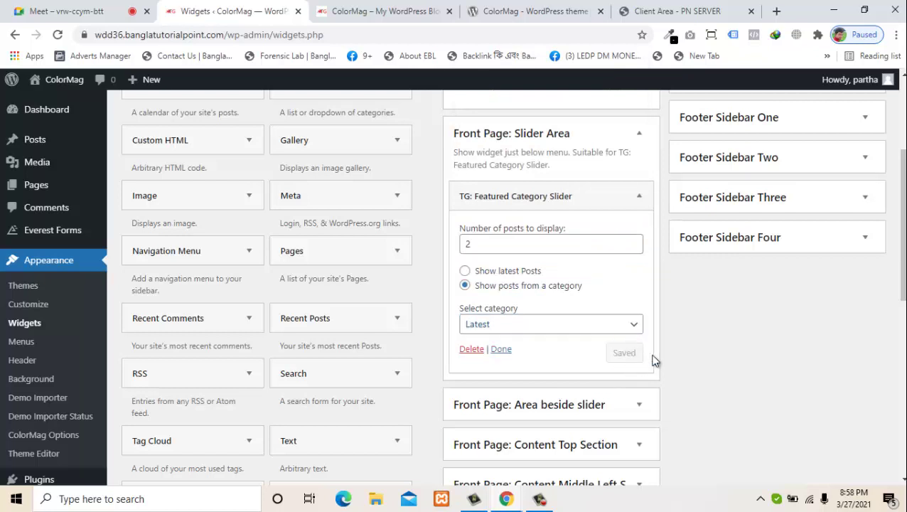
pyautogui.click(510, 355)
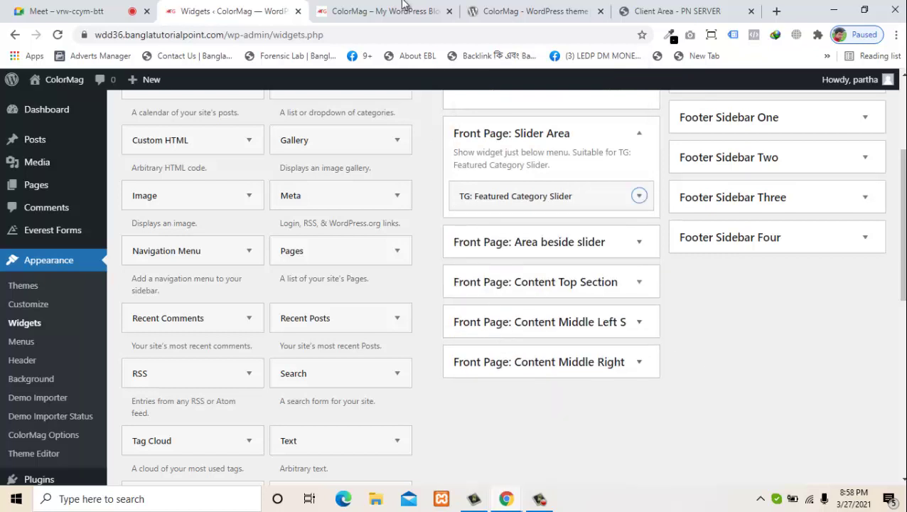
# - Reload the site's live front page and check the slider below the navigation menu
pyautogui.click(377, 10)
pyautogui.click(59, 35)
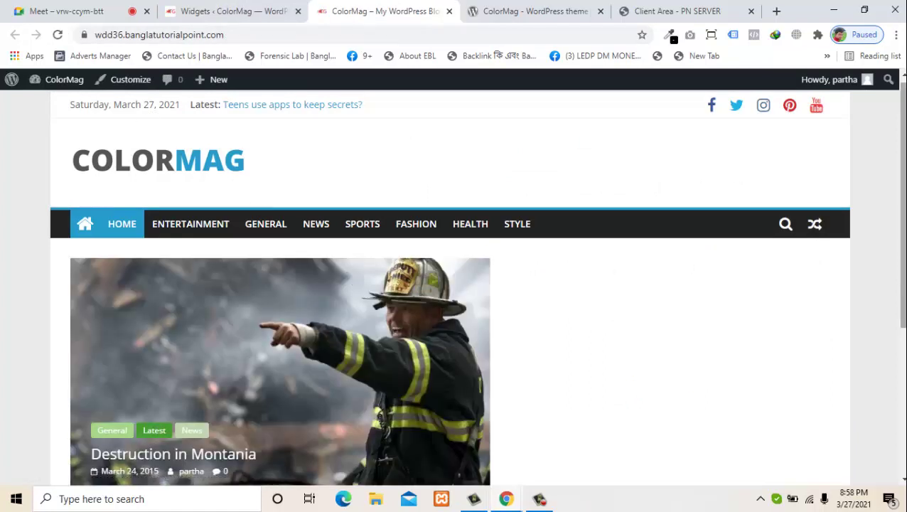
pyautogui.scroll(-1, 685, 266)
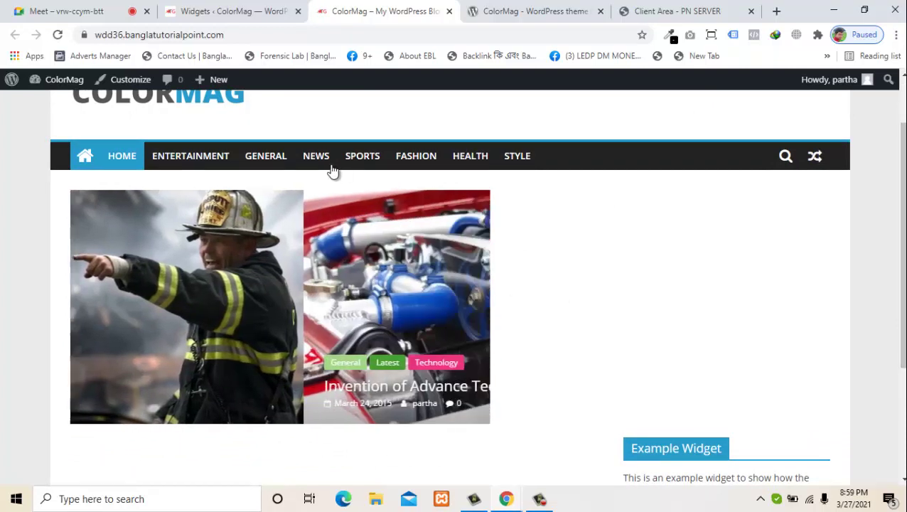
# - Return to the widget administration and add the TG: Highlighted Posts widget to Front Page: Area beside slider
pyautogui.click(284, 8)
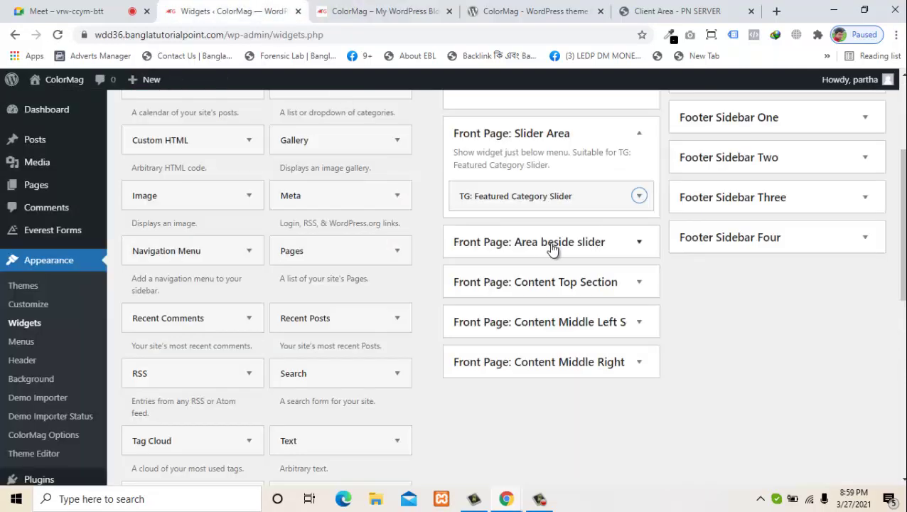
pyautogui.click(596, 249)
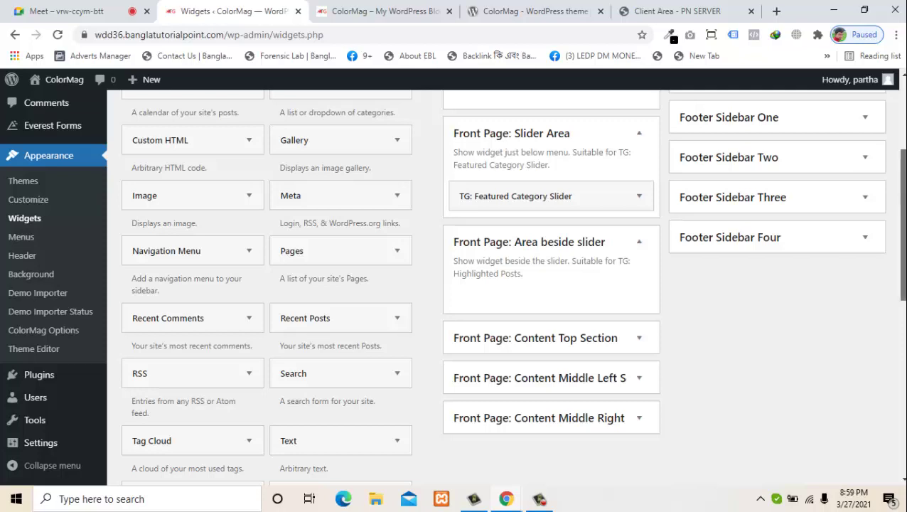
pyautogui.moveTo(903, 262); pyautogui.dragTo(902, 381)
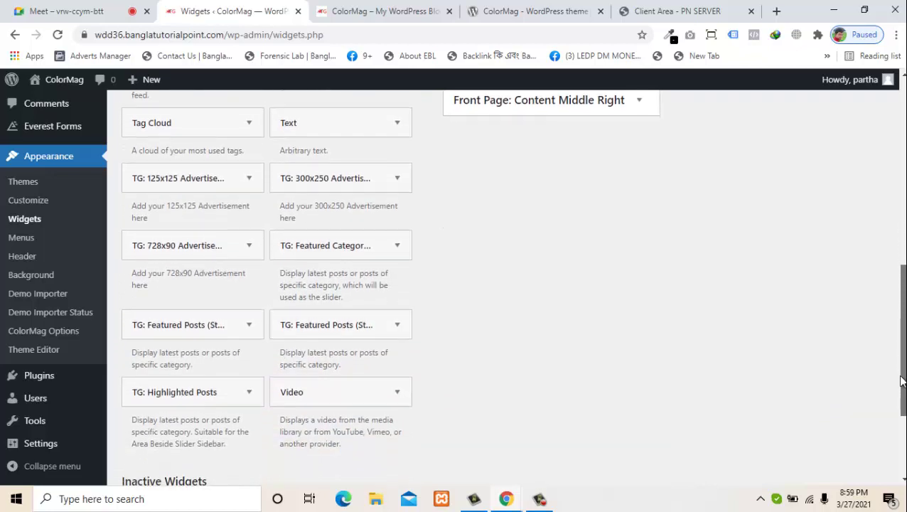
pyautogui.click(251, 357)
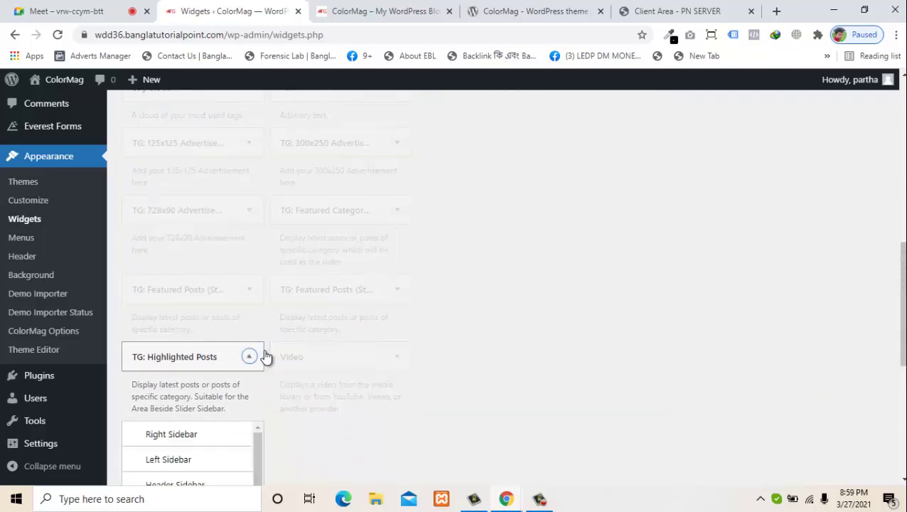
pyautogui.moveTo(902, 313); pyautogui.dragTo(901, 377)
pyautogui.click(201, 338)
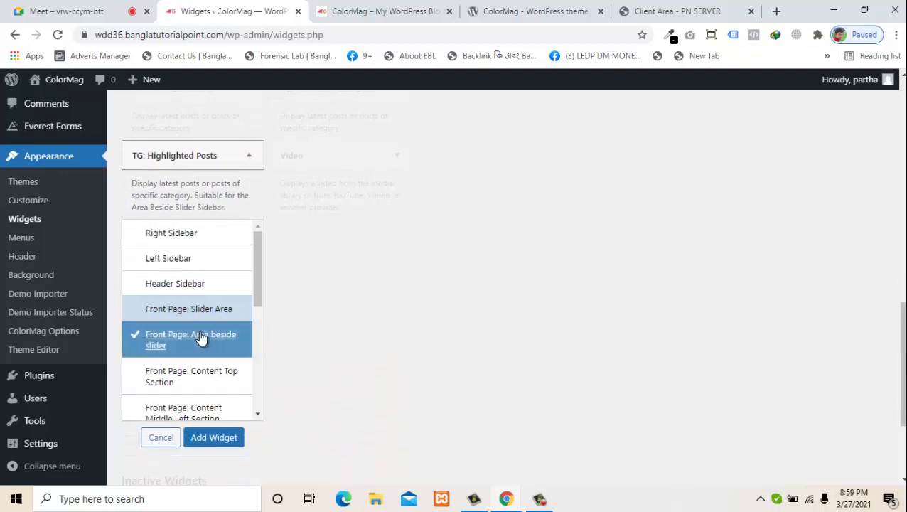
pyautogui.click(214, 442)
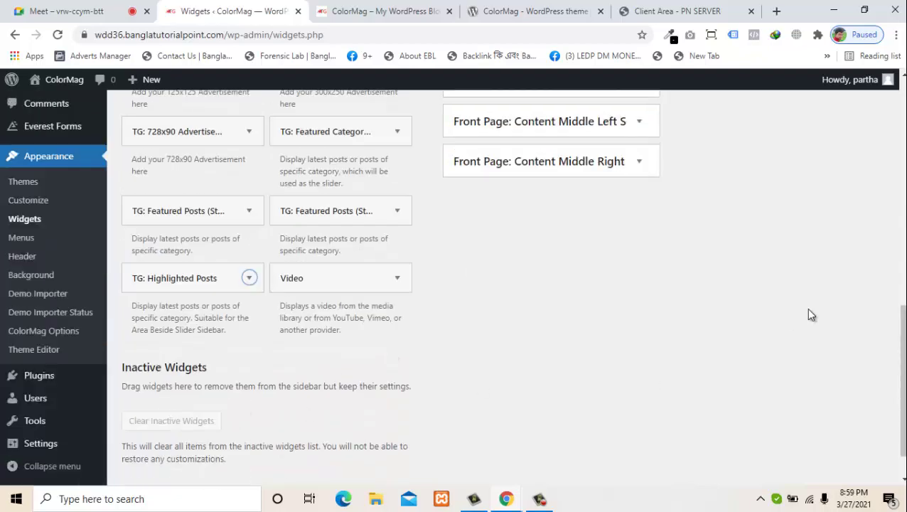
# - Set the Highlighted Posts widget to show posts from the Fashion category and save it
pyautogui.moveTo(900, 313); pyautogui.dragTo(893, 221)
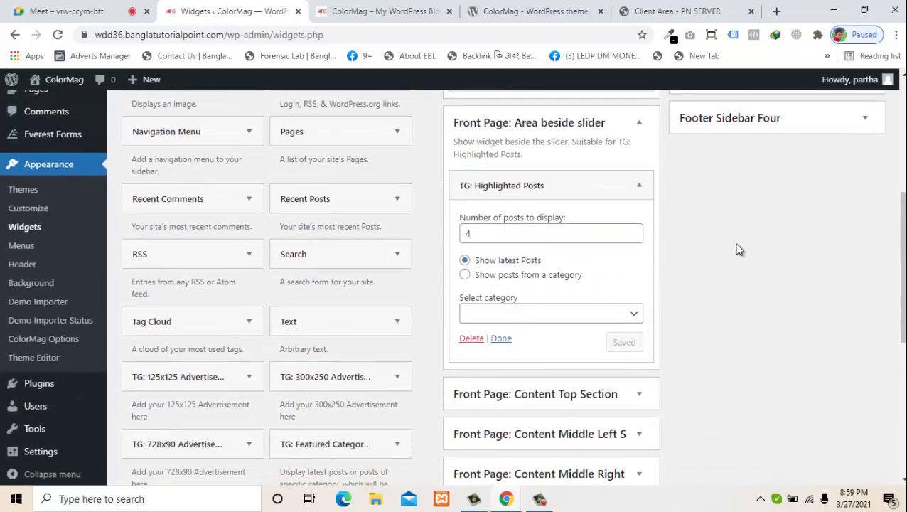
pyautogui.click(519, 282)
pyautogui.click(529, 324)
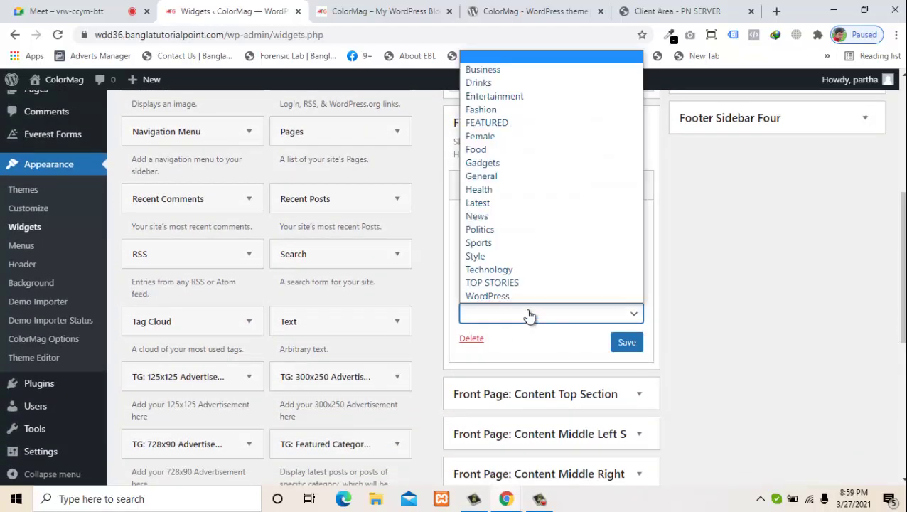
pyautogui.click(497, 111)
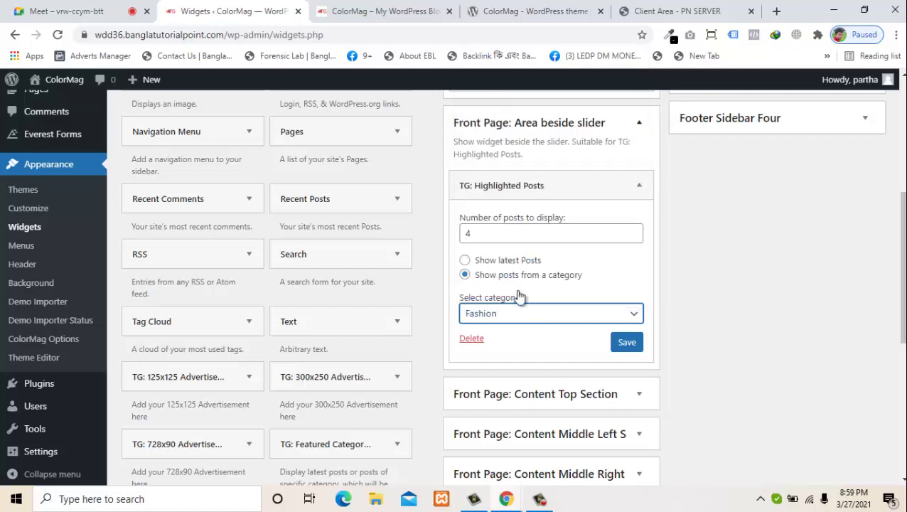
pyautogui.click(619, 345)
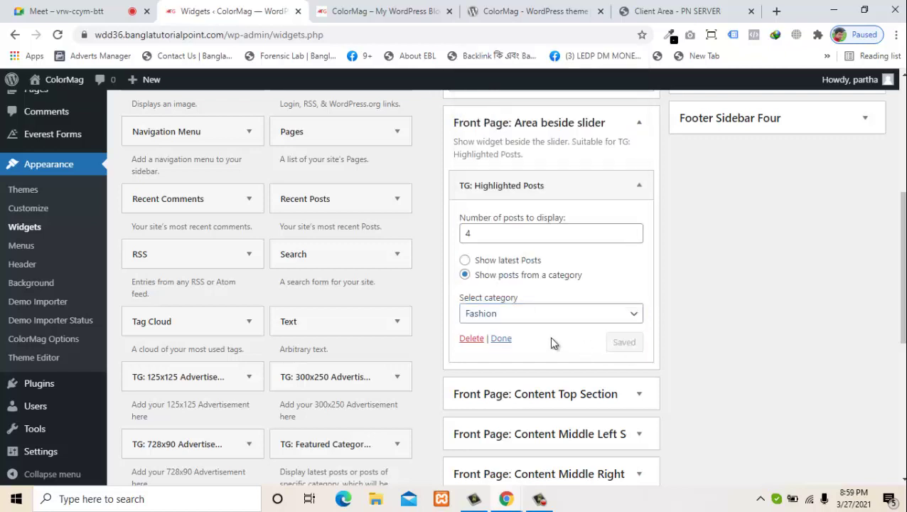
# - Close the Highlighted Posts settings and their area, and reload the live front page to check the posts beside the slider
pyautogui.click(505, 340)
pyautogui.click(638, 123)
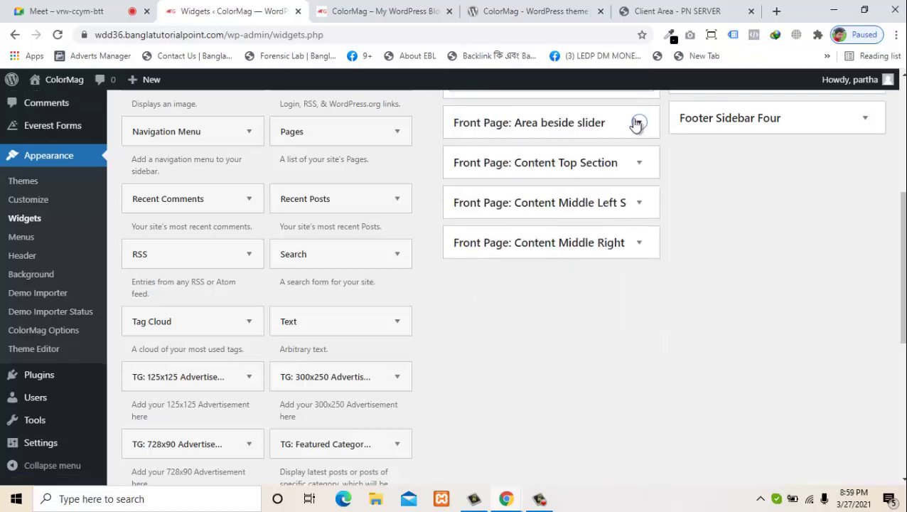
pyautogui.click(319, 6)
pyautogui.click(58, 34)
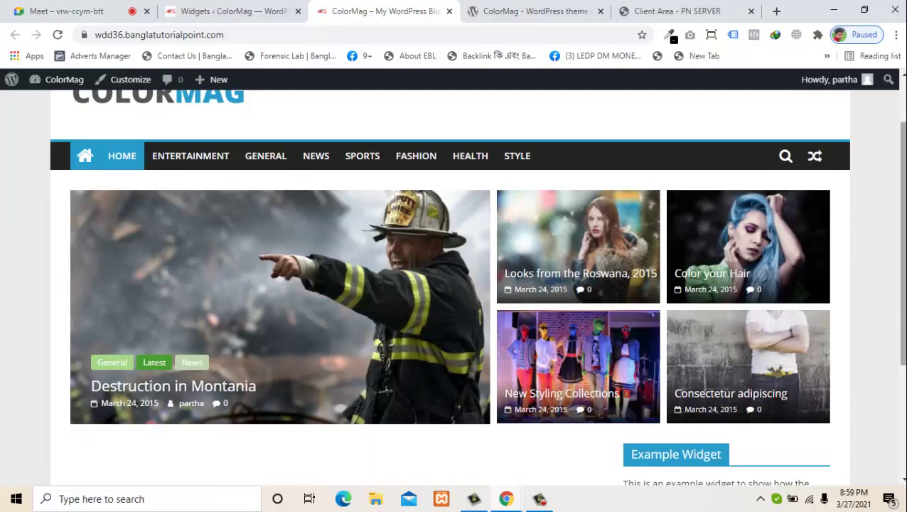
pyautogui.scroll(-1, 455, 285)
pyautogui.scroll(-2, 704, 318)
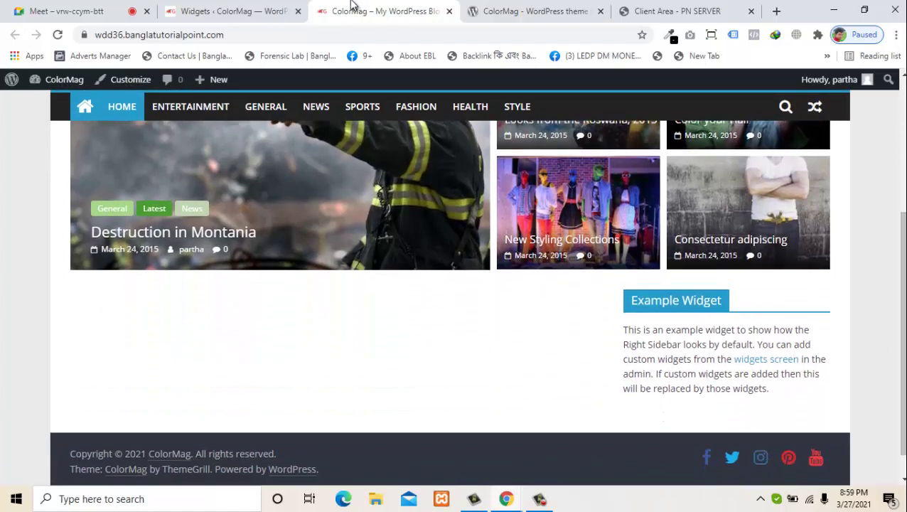
# - Return to the widget administration and expand the Right Sidebar area, glancing at the ColorMag theme preview for reference
pyautogui.click(231, 12)
pyautogui.scroll(2, 905, 250)
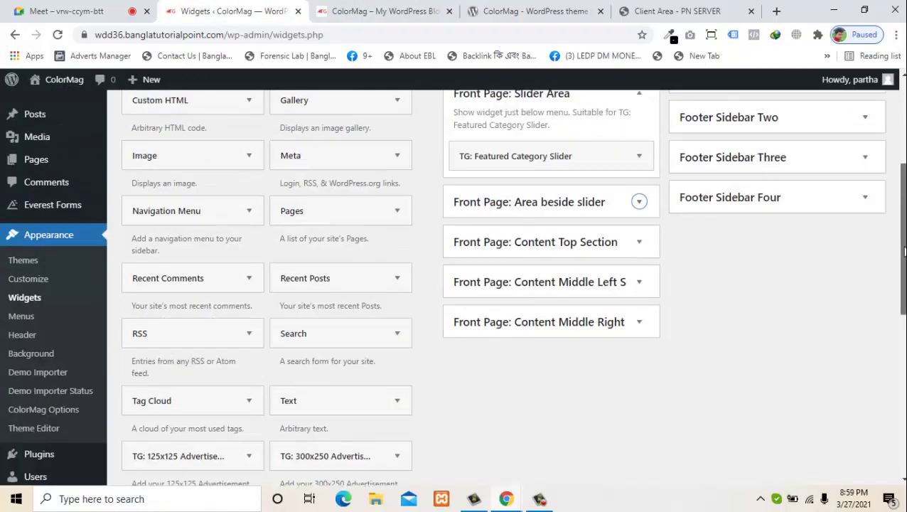
pyautogui.scroll(6, 905, 250)
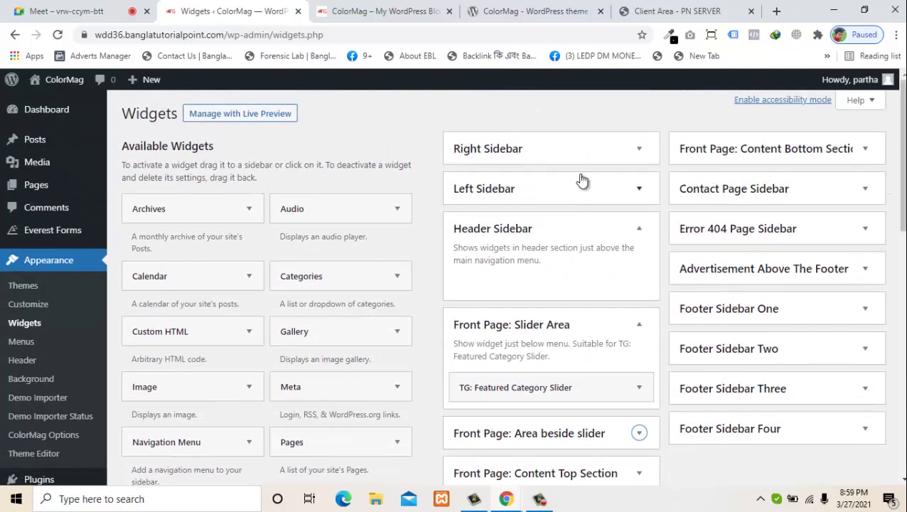
pyautogui.click(549, 165)
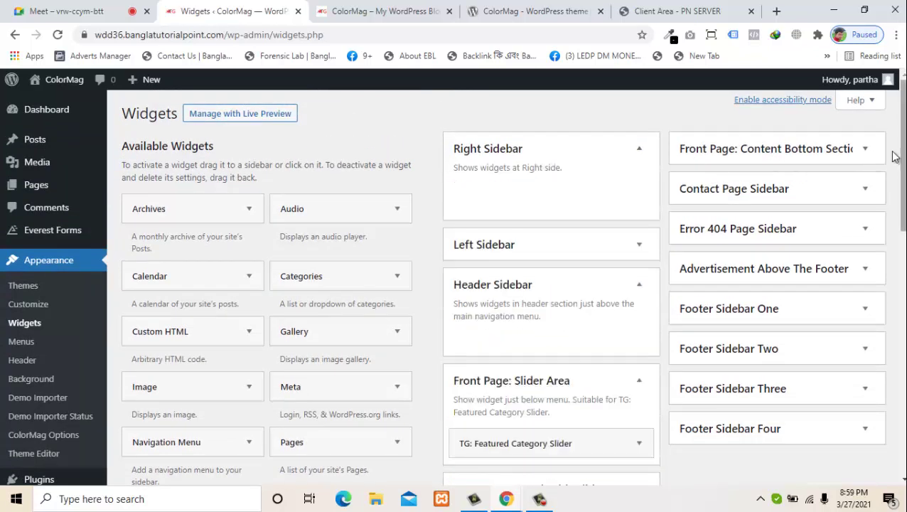
pyautogui.click(569, 9)
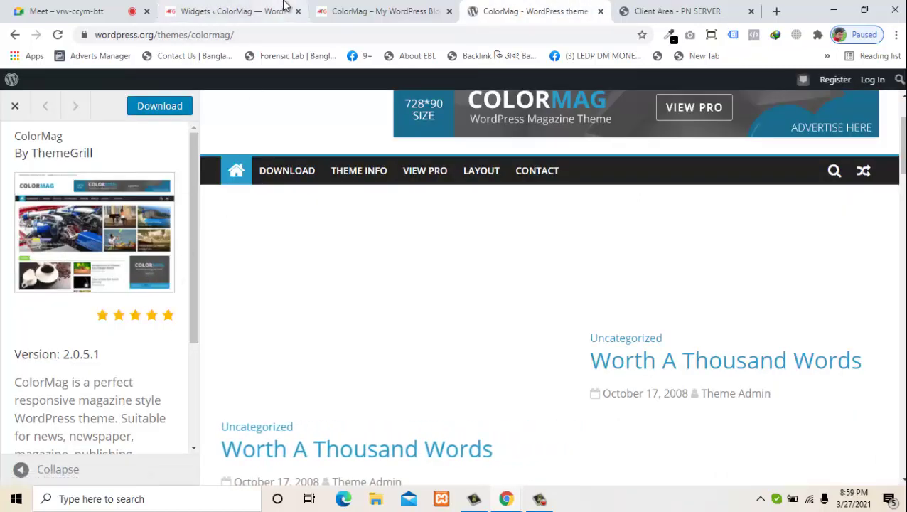
pyautogui.click(234, 11)
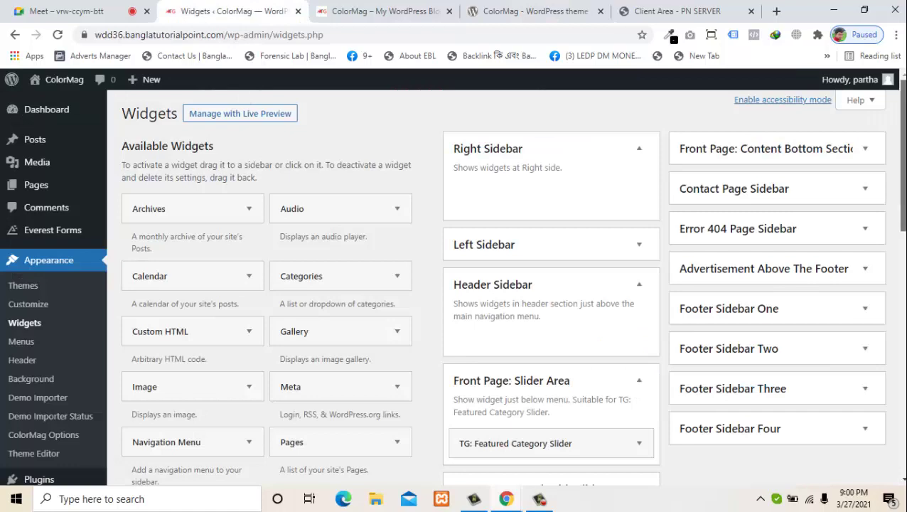
# - Add the TG: 300x250 Advertisement widget to the Right Sidebar
pyautogui.scroll(-5, 900, 242)
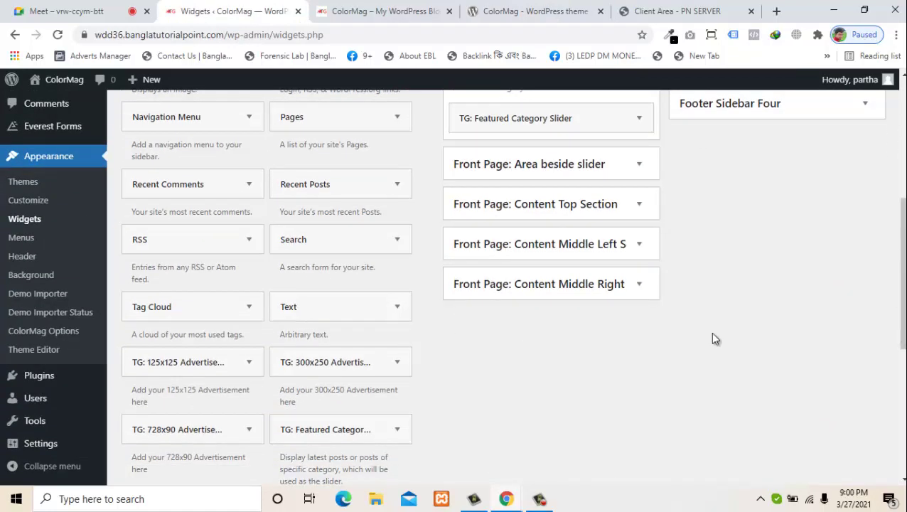
pyautogui.click(341, 366)
pyautogui.scroll(-3, 902, 313)
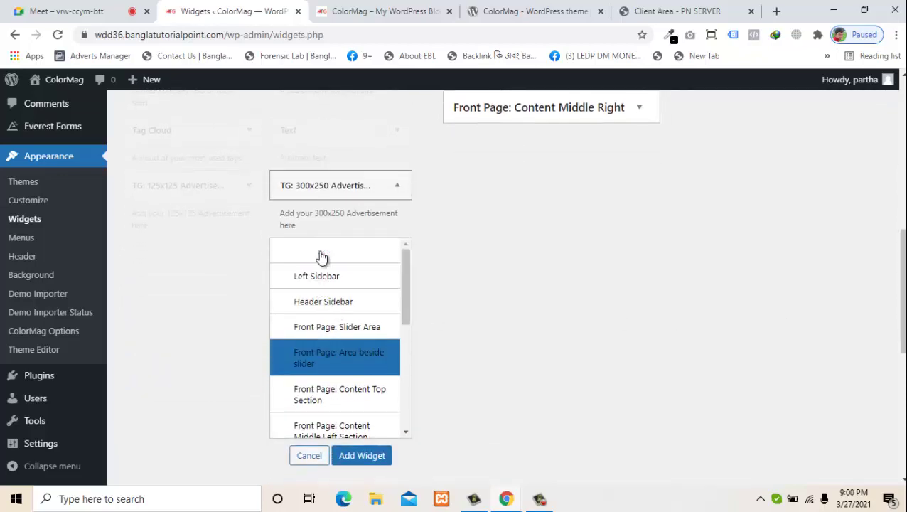
pyautogui.click(320, 253)
pyautogui.click(362, 456)
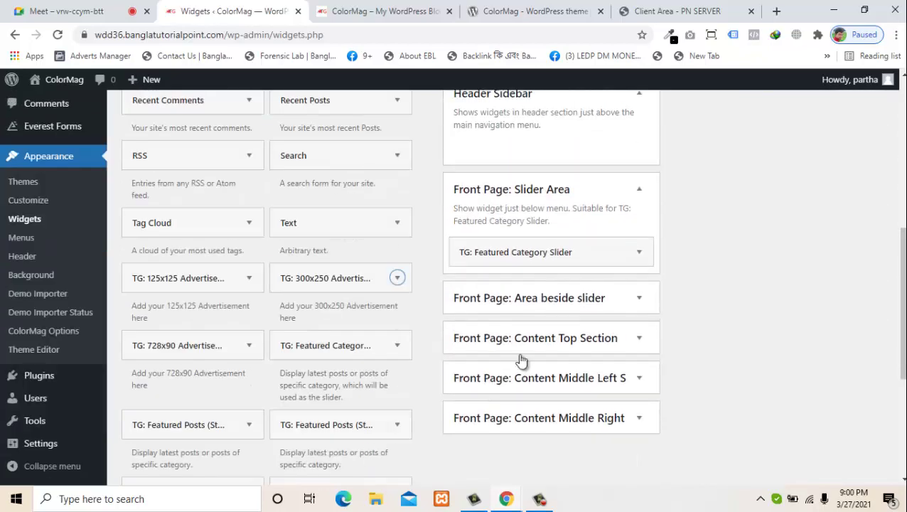
# - Open the Media Library in a new tab and show the attachment details of the 300*250 ColorMag advertisement image
pyautogui.scroll(3, 889, 234)
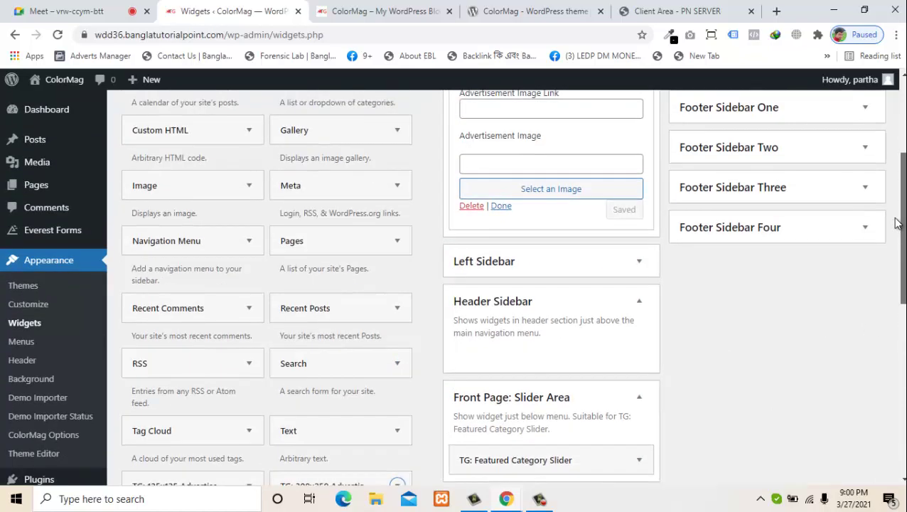
pyautogui.scroll(3, 889, 206)
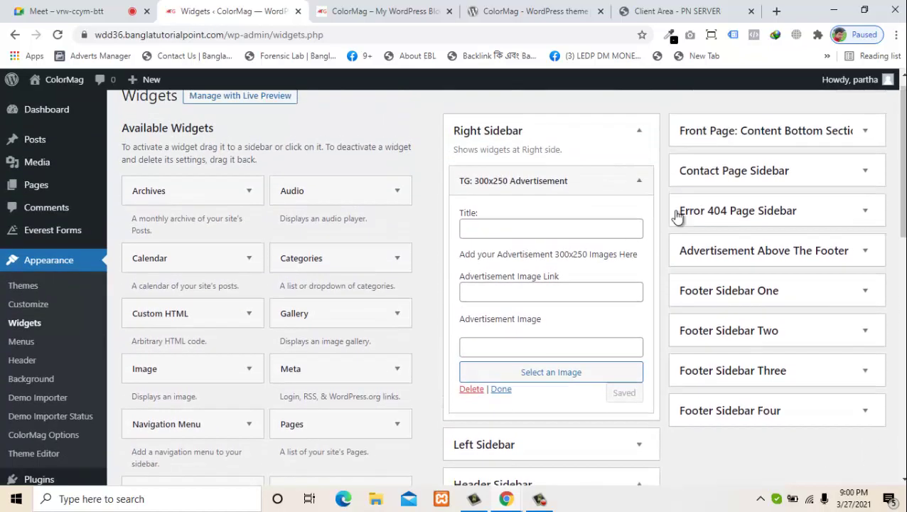
pyautogui.click(520, 293)
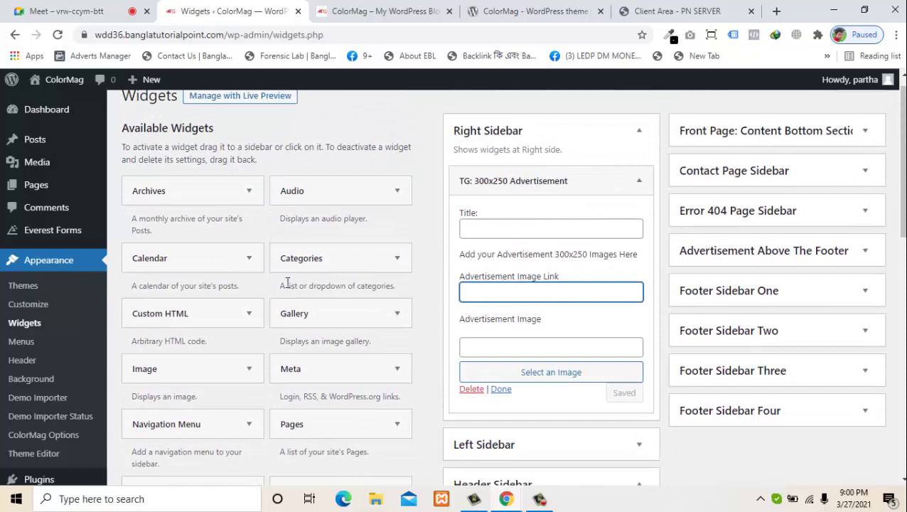
pyautogui.moveTo(37, 162)
pyautogui.click(133, 169)
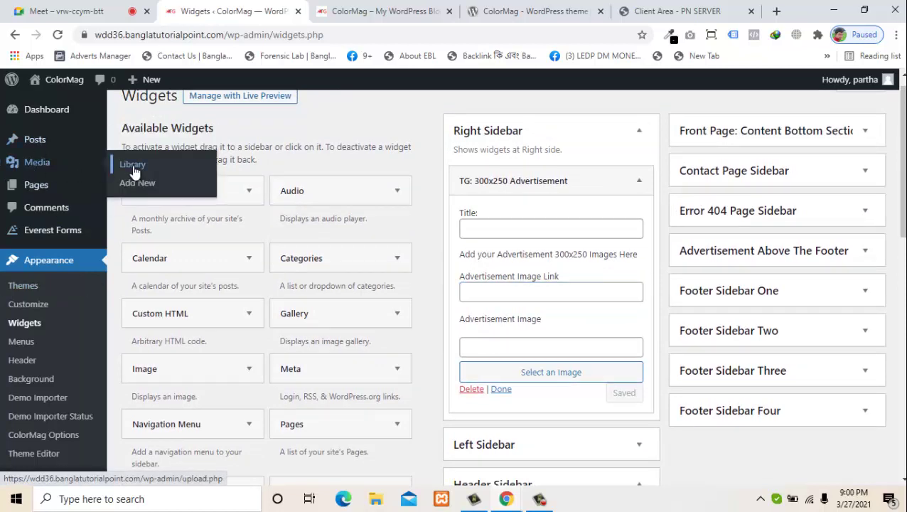
pyautogui.rightClick(134, 169)
pyautogui.click(171, 177)
pyautogui.click(347, 7)
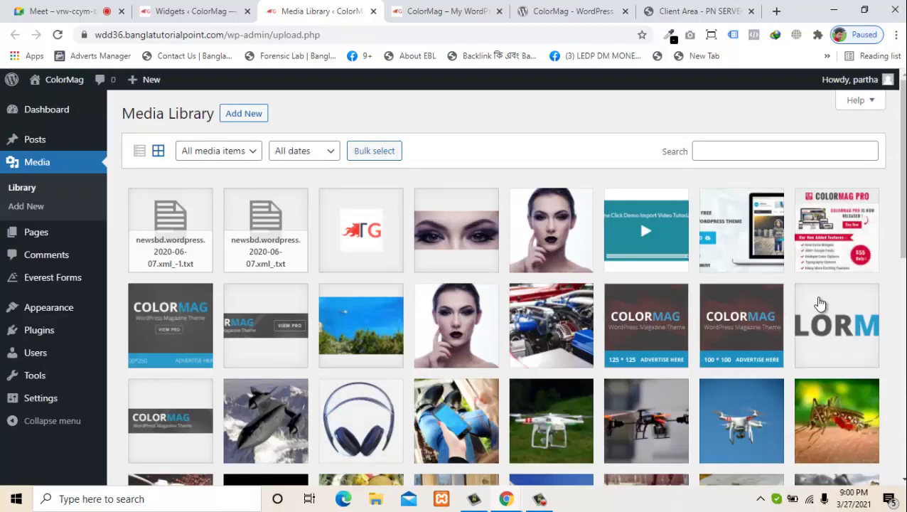
pyautogui.moveTo(902, 235); pyautogui.dragTo(853, 184)
pyautogui.click(154, 318)
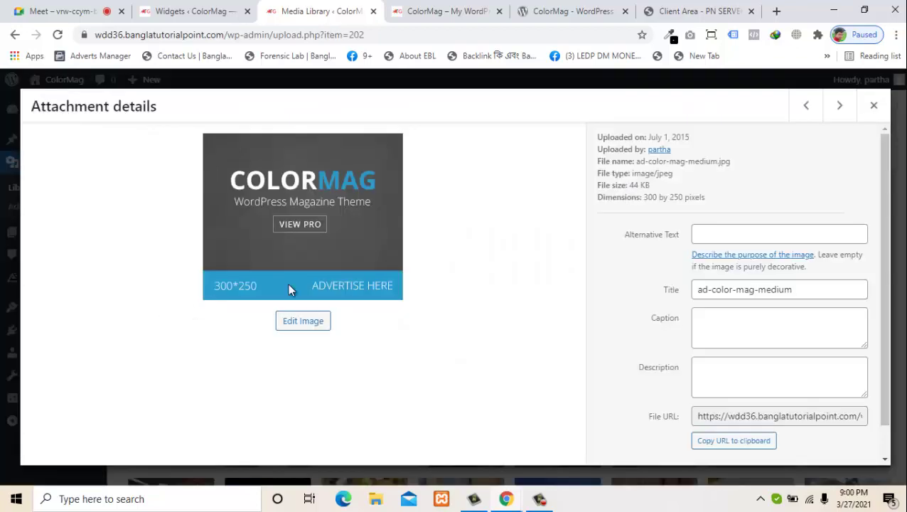
# - Copy the file URL of the ad-color-mag-medium image and close the Media Library tab
pyautogui.click(183, 11)
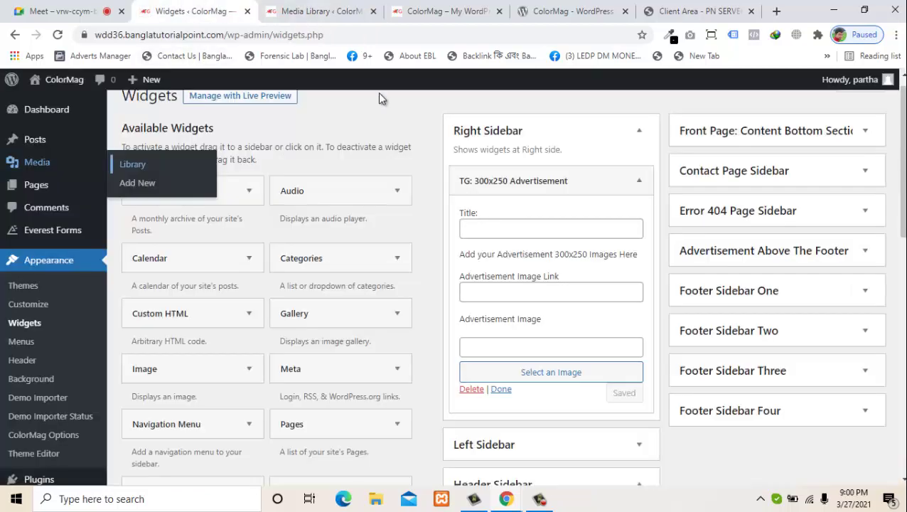
pyautogui.click(320, 10)
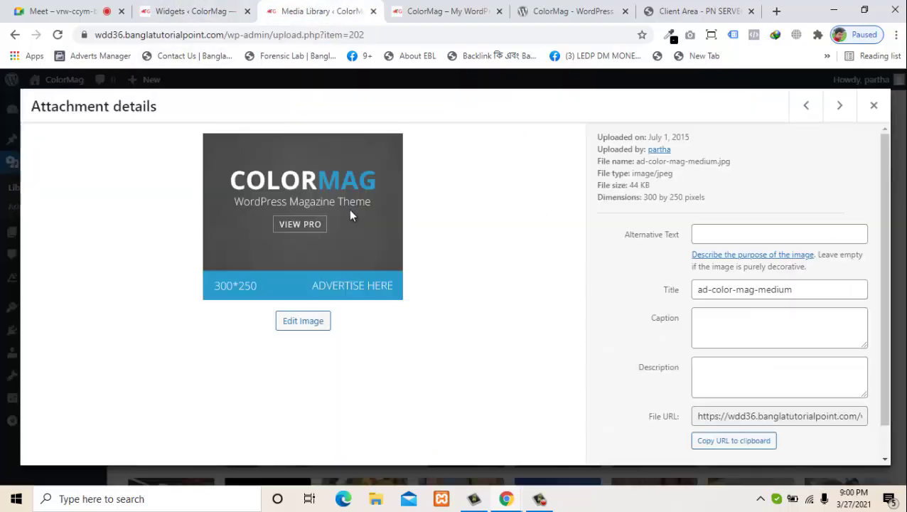
pyautogui.click(742, 441)
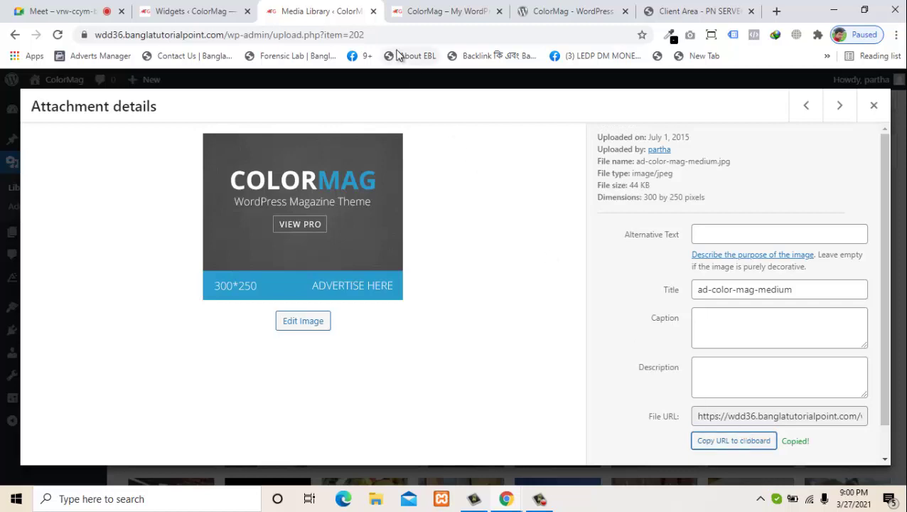
pyautogui.click(373, 11)
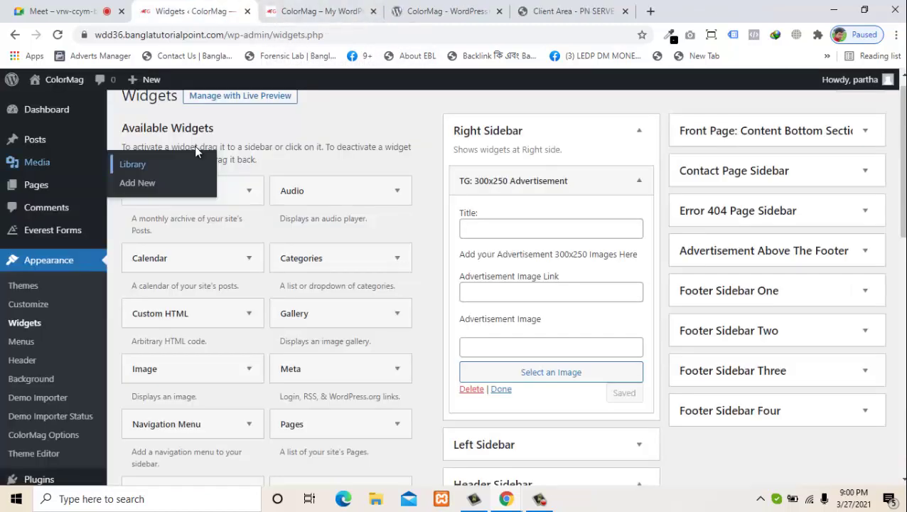
# - Paste the copied image URL as the 300x250 Advertisement widget's Advertisement Image Link, save it and close its settings
pyautogui.click(496, 292)
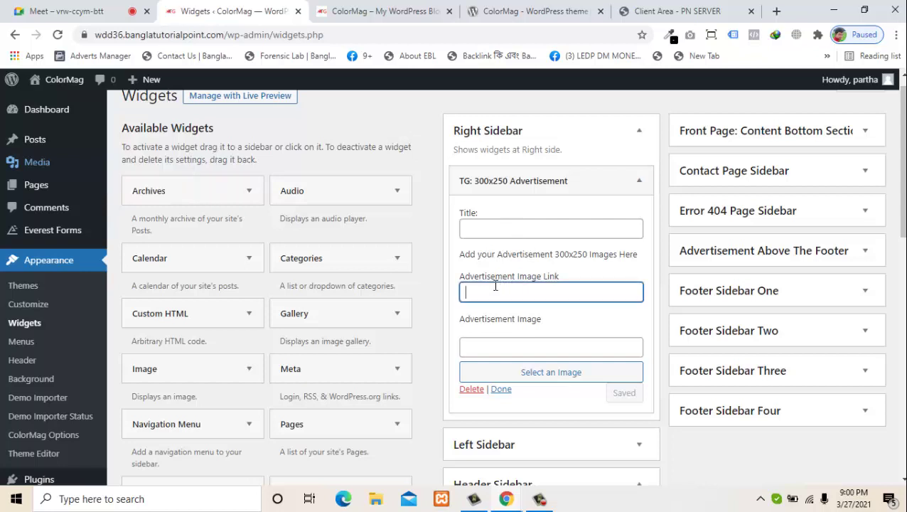
pyautogui.hotkey('ctrl', 'v')
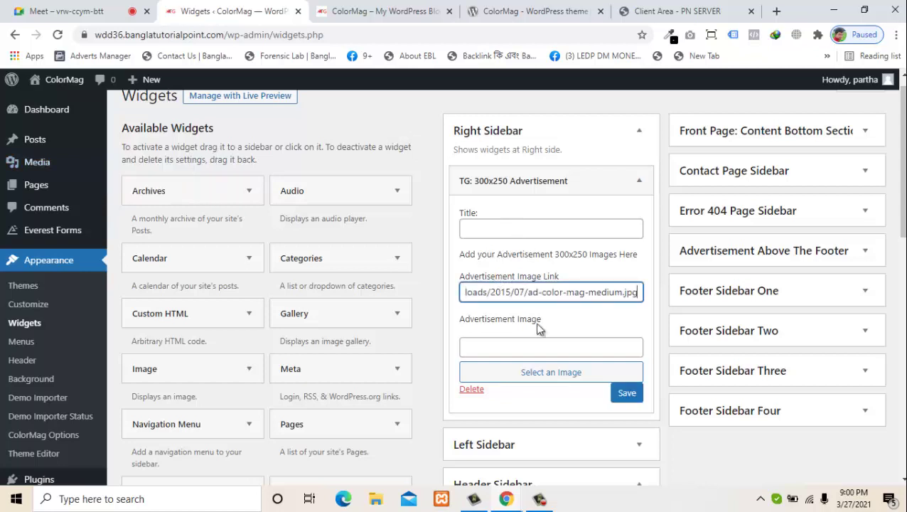
pyautogui.click(634, 392)
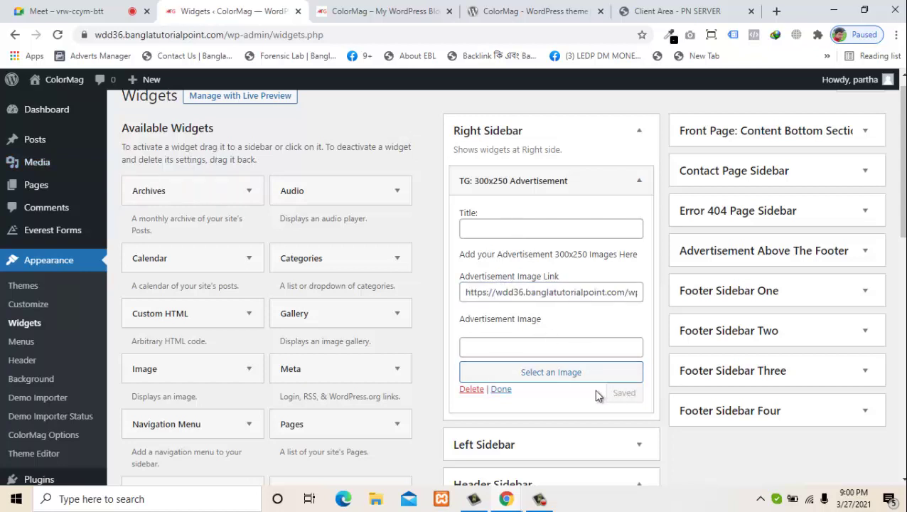
pyautogui.click(501, 390)
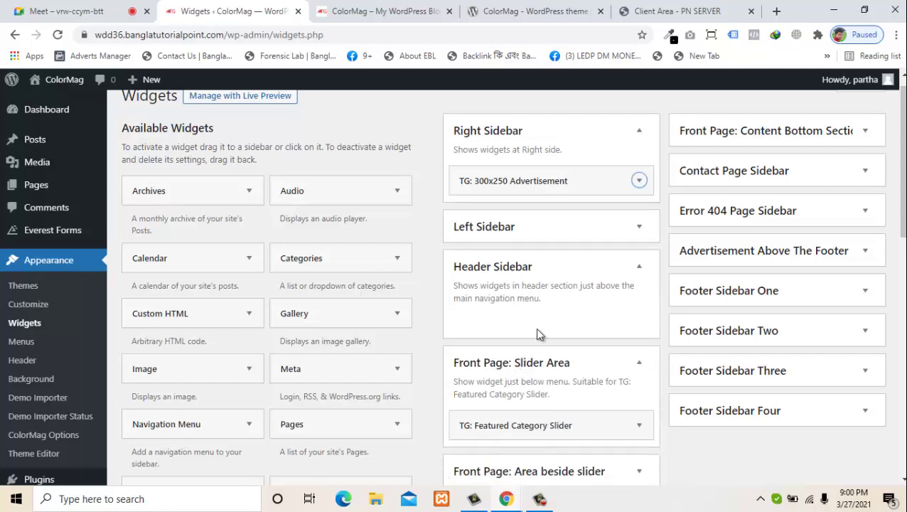
pyautogui.click(639, 228)
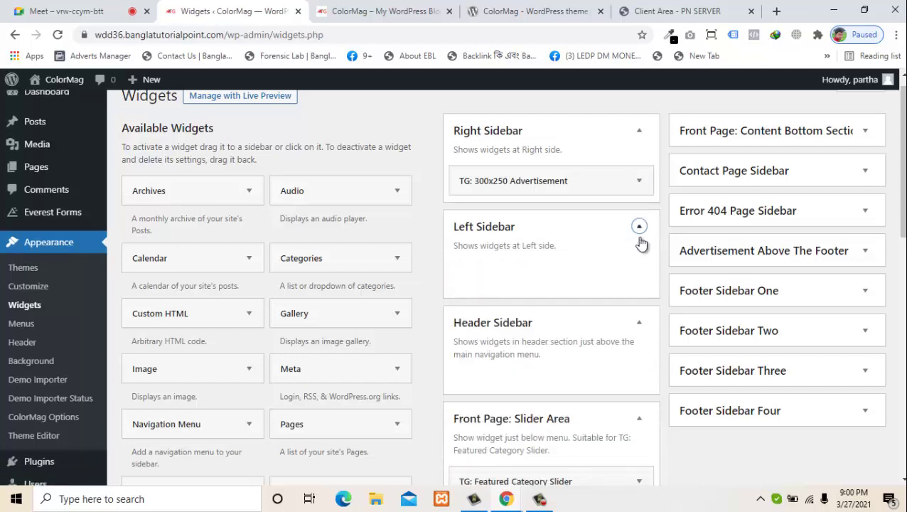
pyautogui.click(639, 227)
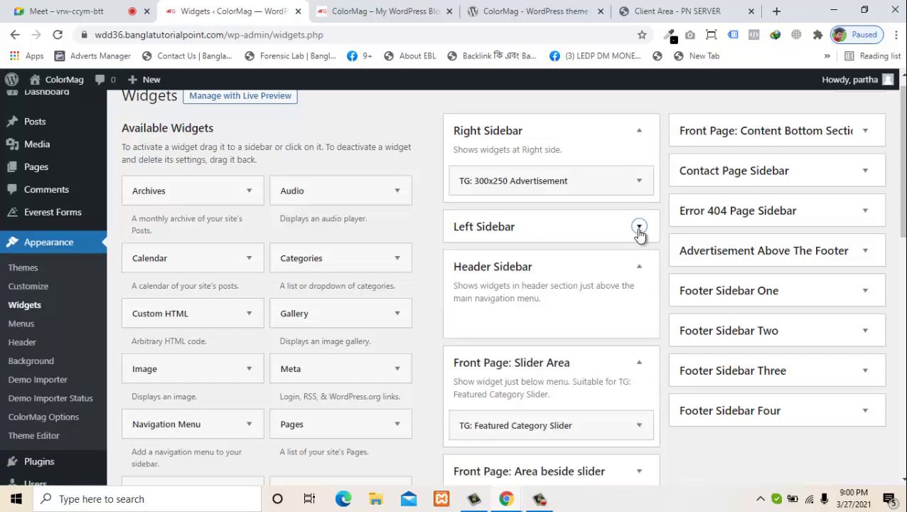
pyautogui.click(620, 176)
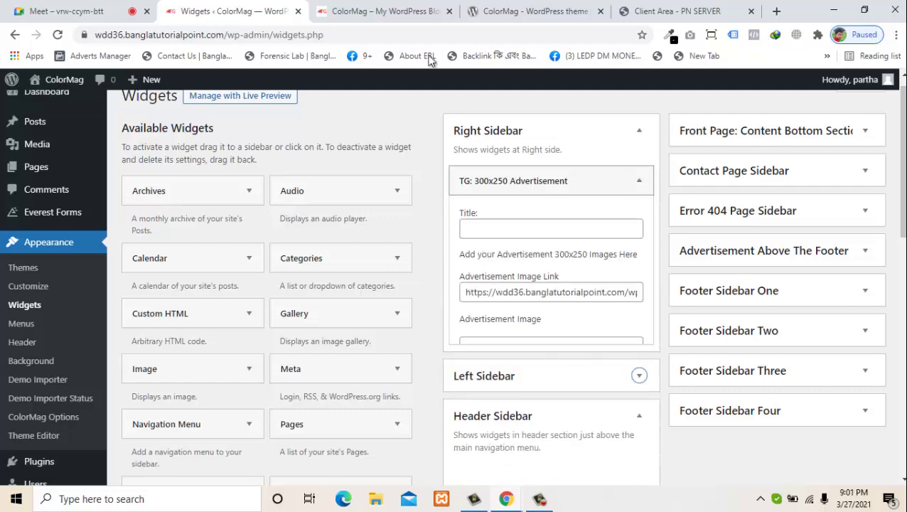
pyautogui.click(619, 182)
# - Check the live front page for the sidebar advertisement and review the 300x250 Advertisement widget's settings
pyautogui.click(346, 6)
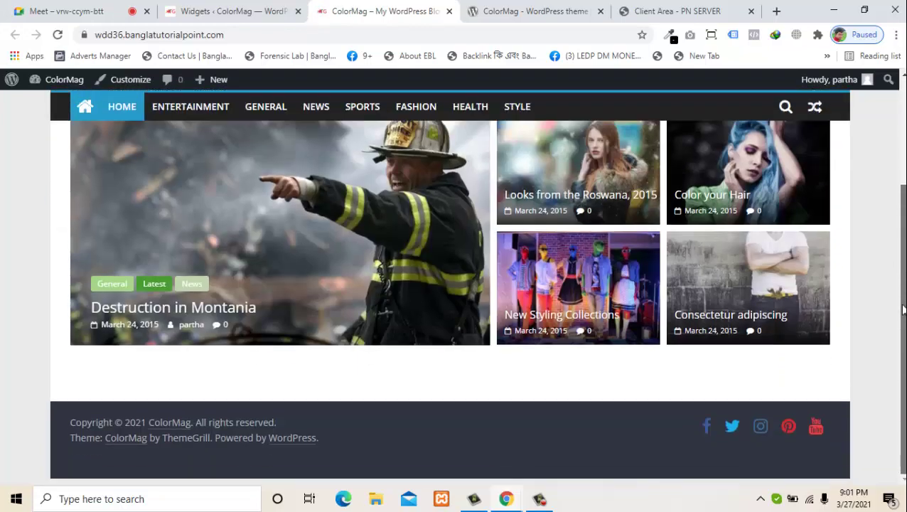
pyautogui.click(266, 9)
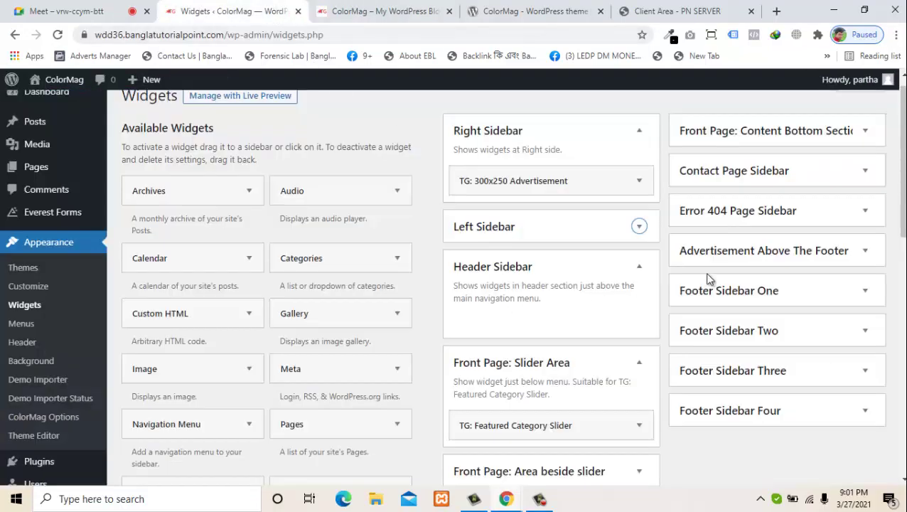
pyautogui.click(568, 177)
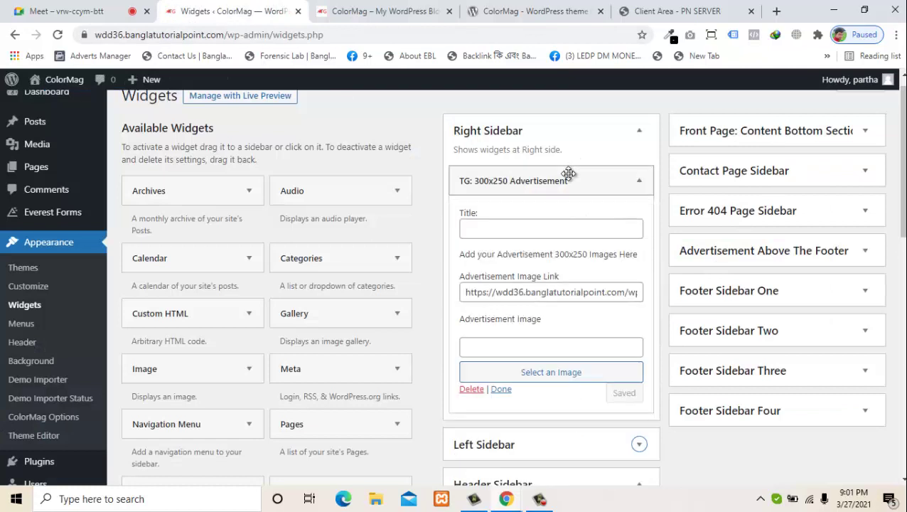
pyautogui.click(502, 390)
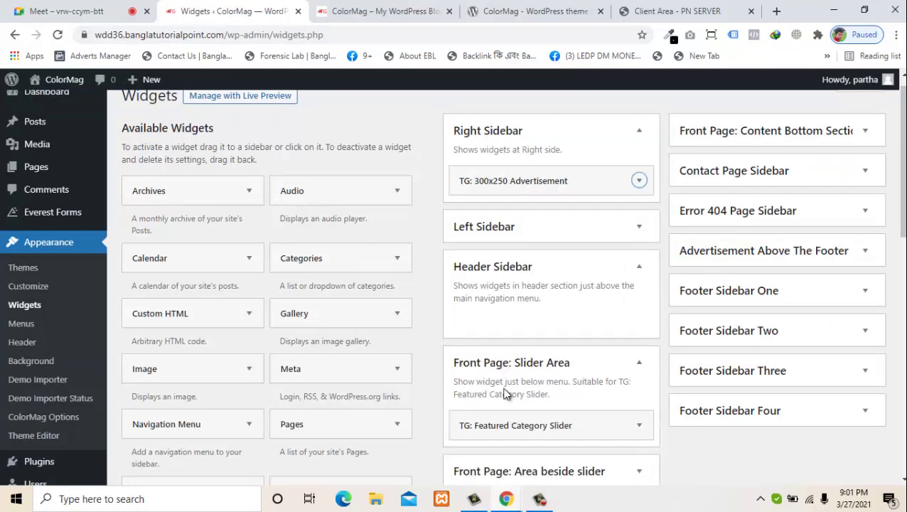
# - Title the Right Sidebar's 300x250 Advertisement widget "advertise" and save it
pyautogui.click(514, 183)
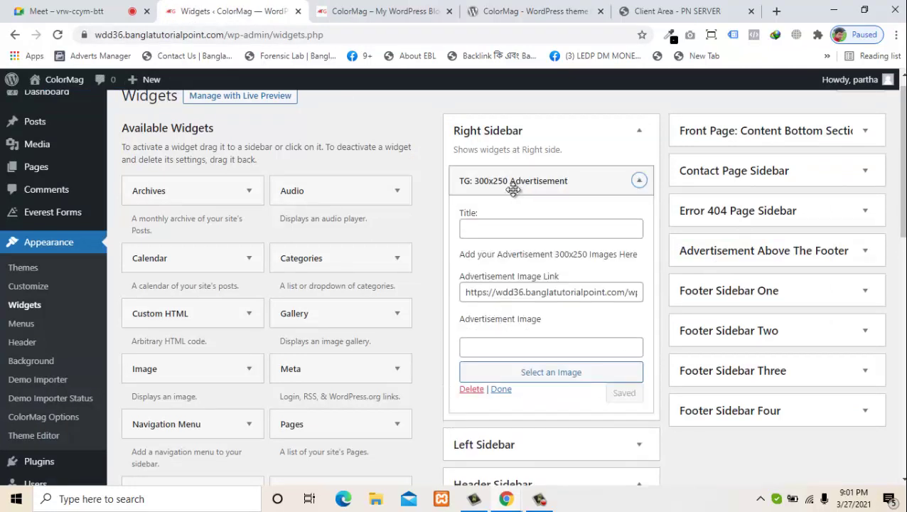
pyautogui.click(483, 231)
pyautogui.write('advertise')
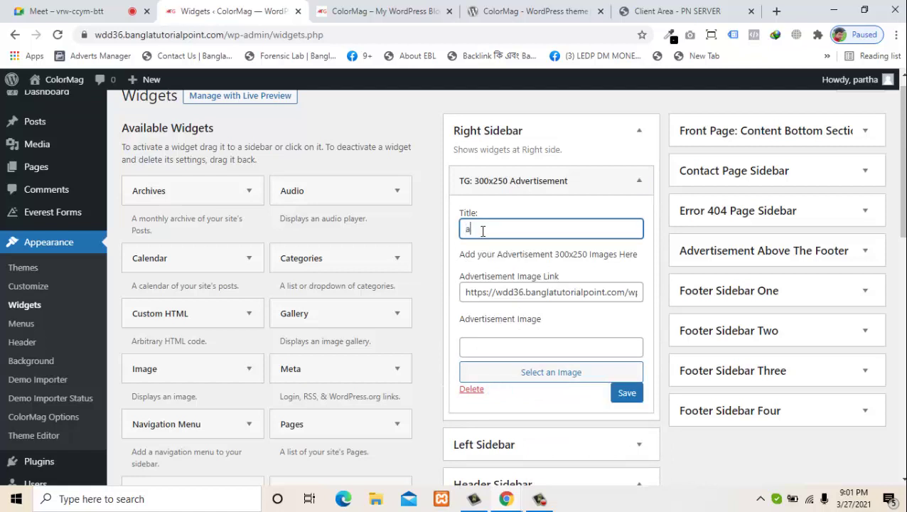
pyautogui.click(629, 397)
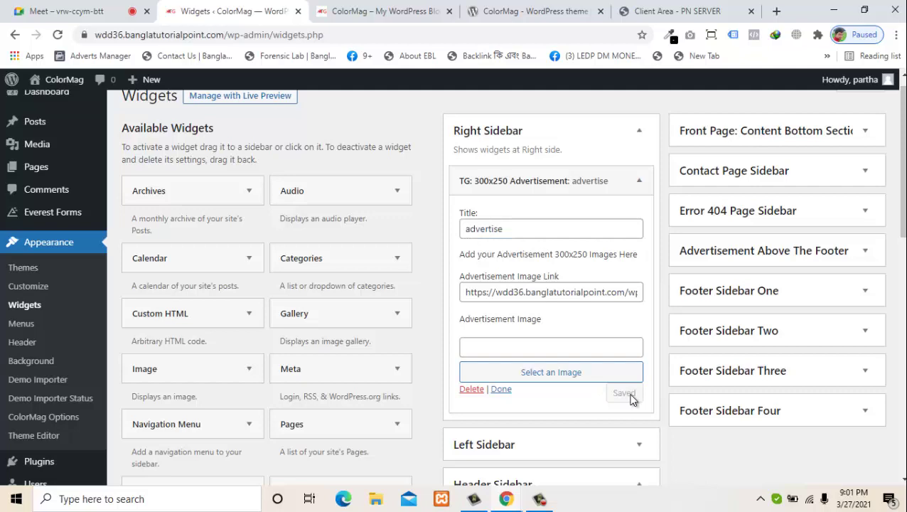
# - Close the 300x250 Advertisement widget's settings and check the advertisement area on the live front page
pyautogui.click(511, 390)
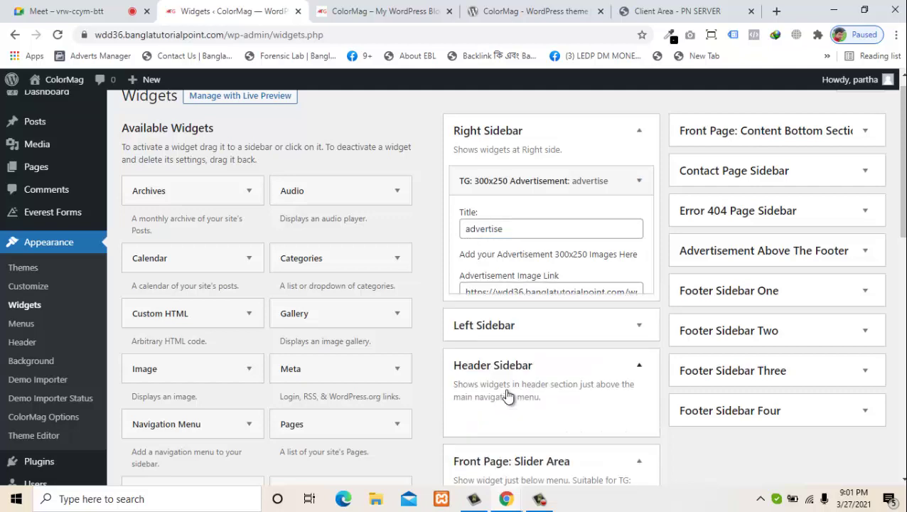
pyautogui.click(328, 6)
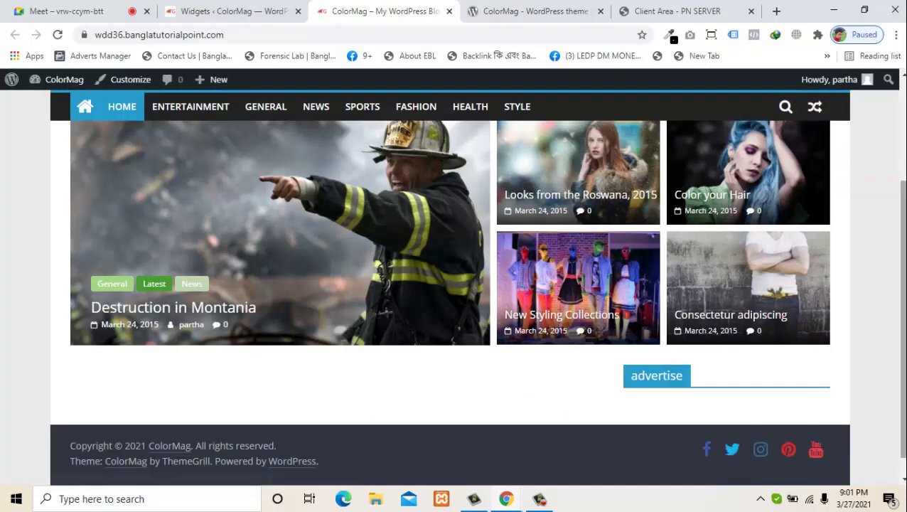
pyautogui.scroll(1, 842, 252)
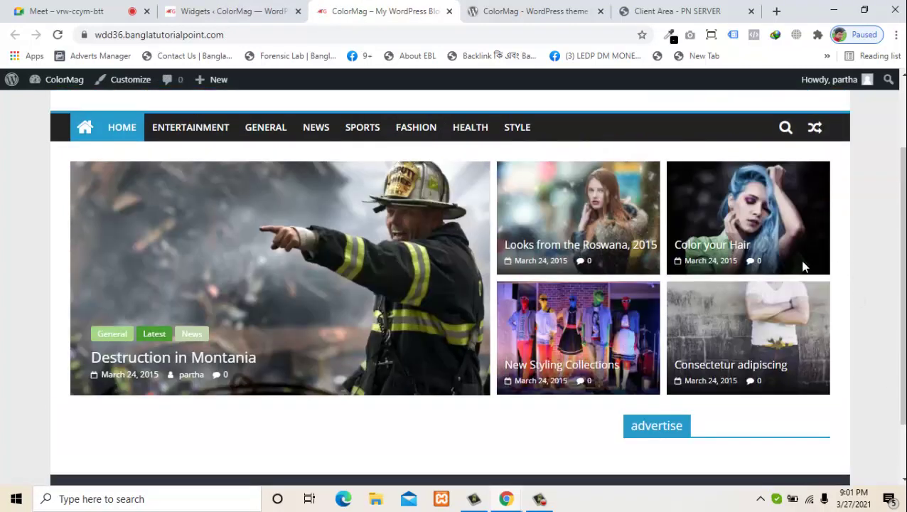
# - Set the Media Library's 300*250 ColorMag banner as the Right Sidebar advertisement widget's Advertisement Image, save it and close its settings
pyautogui.click(242, 10)
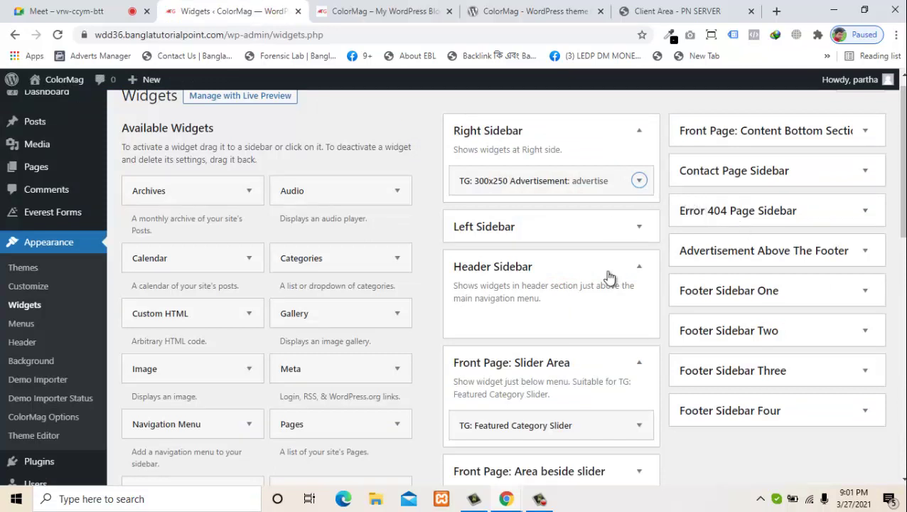
pyautogui.click(605, 184)
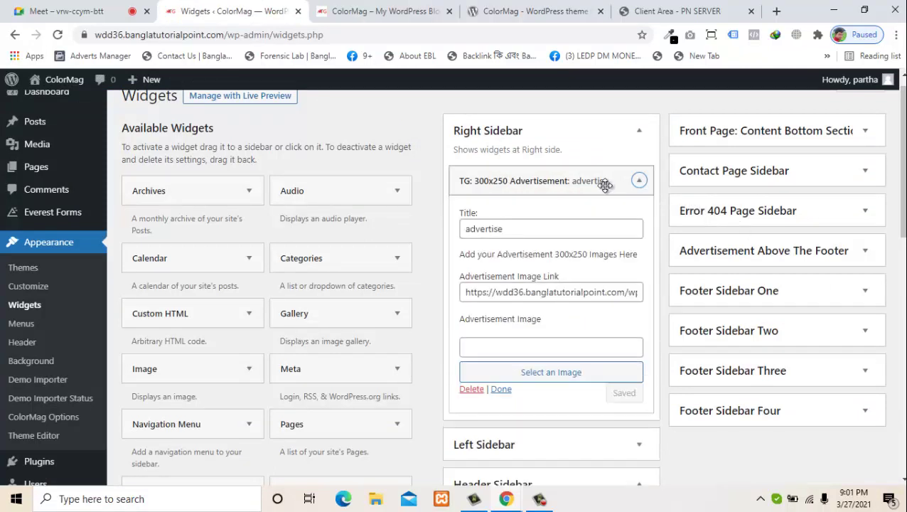
pyautogui.click(546, 373)
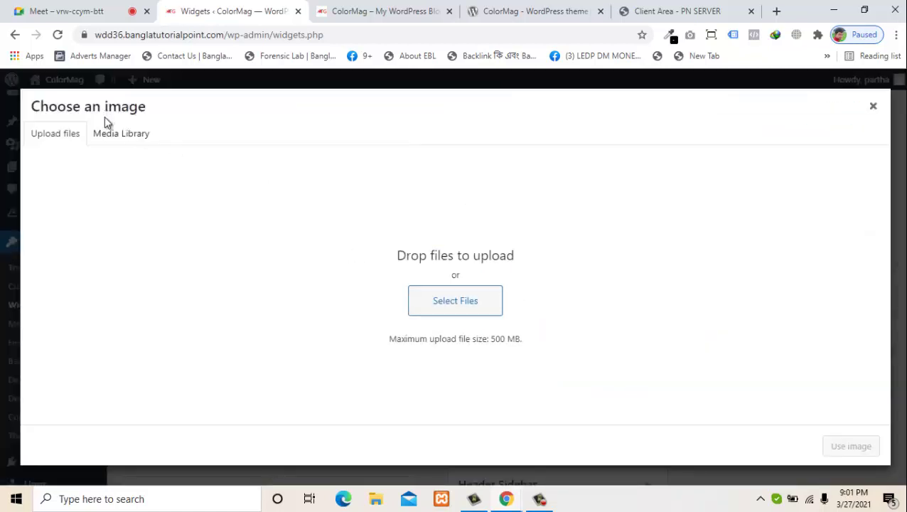
pyautogui.click(114, 134)
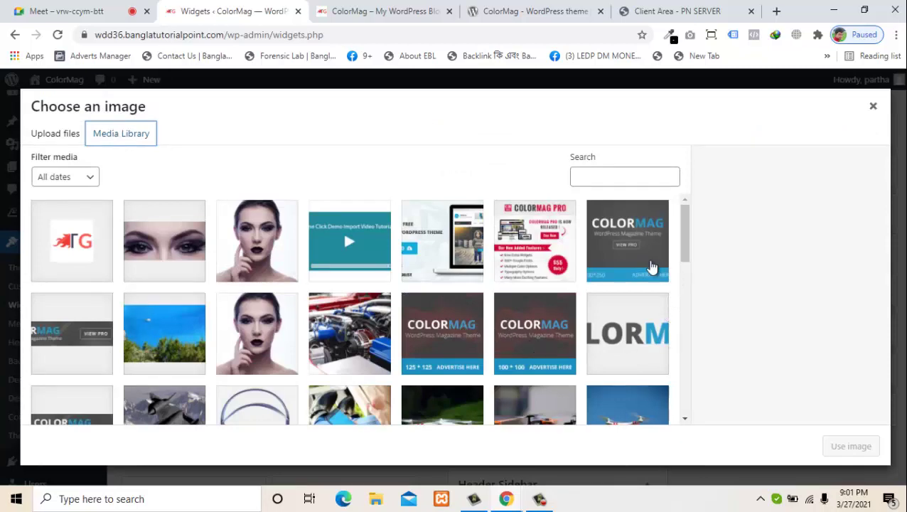
pyautogui.click(626, 256)
pyautogui.click(855, 445)
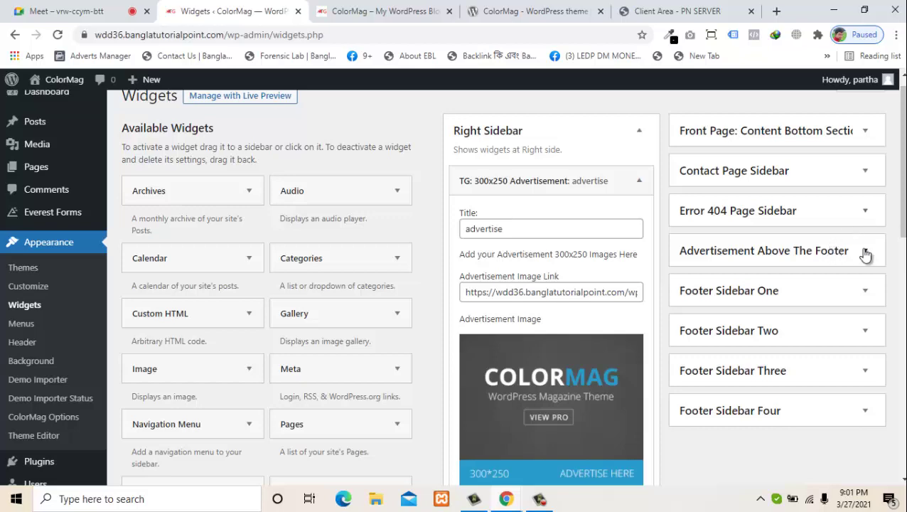
pyautogui.moveTo(897, 238); pyautogui.dragTo(897, 302)
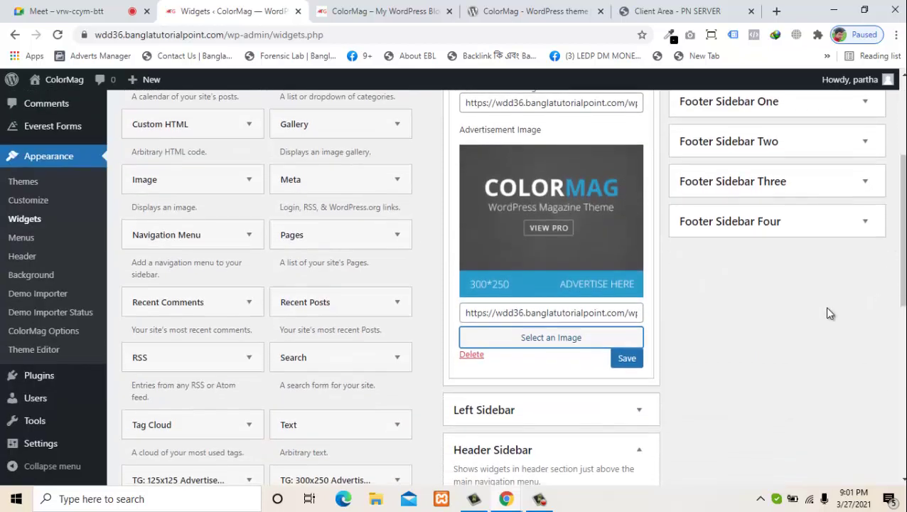
pyautogui.click(637, 357)
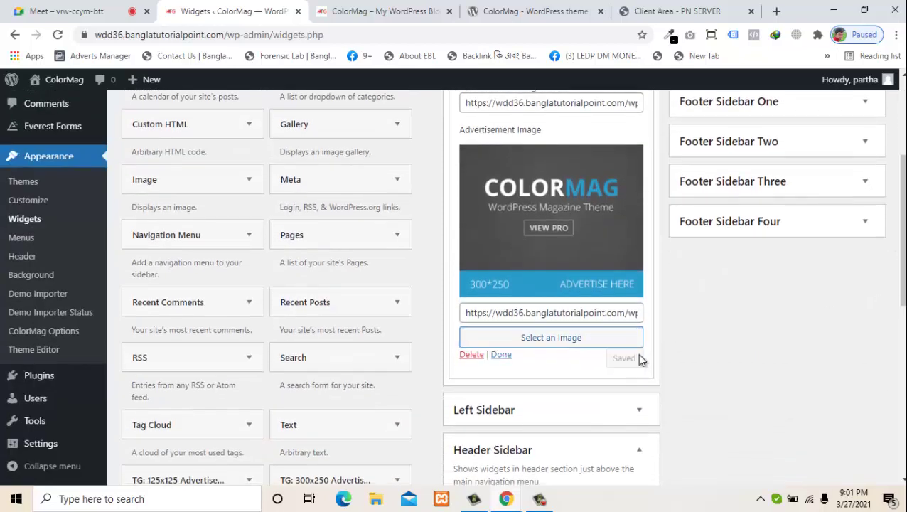
pyautogui.click(506, 355)
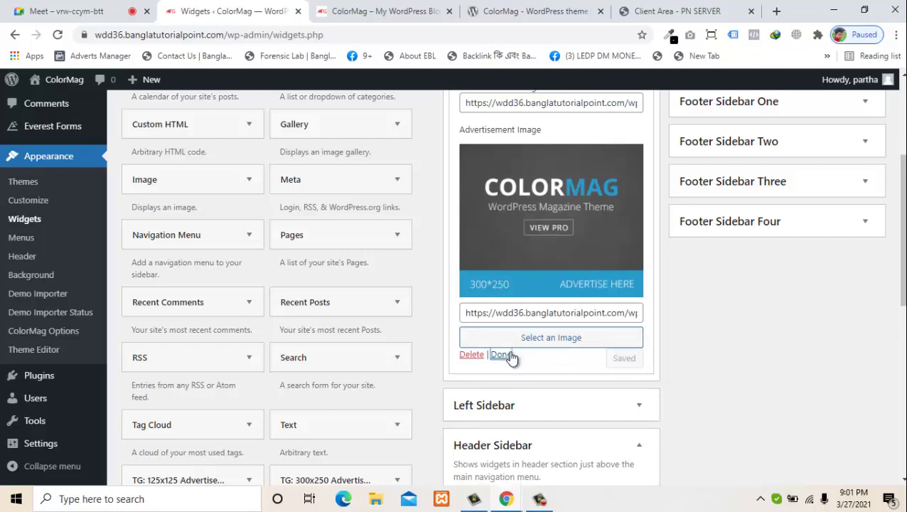
# - Reload the live front page to check the sidebar advertisement and compare the layout with the ColorMag preview on WordPress.org
pyautogui.click(347, 7)
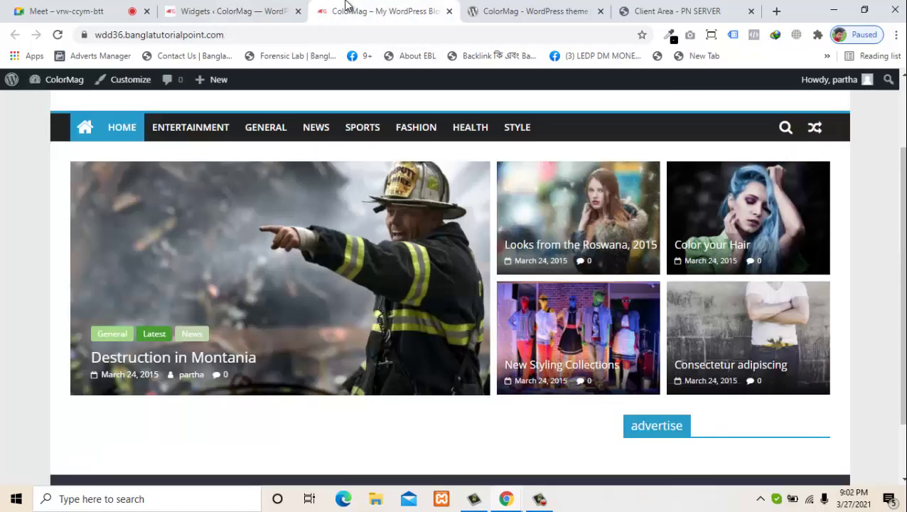
pyautogui.click(58, 35)
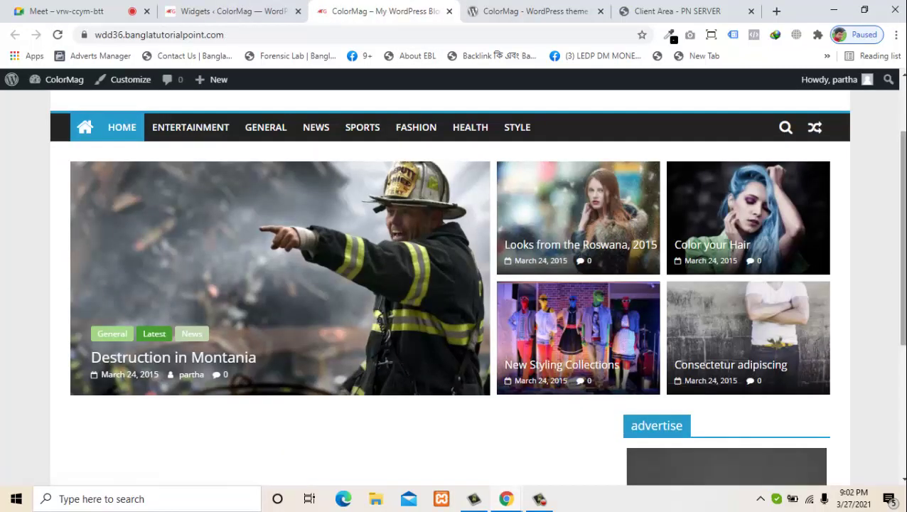
pyautogui.scroll(-4, 894, 412)
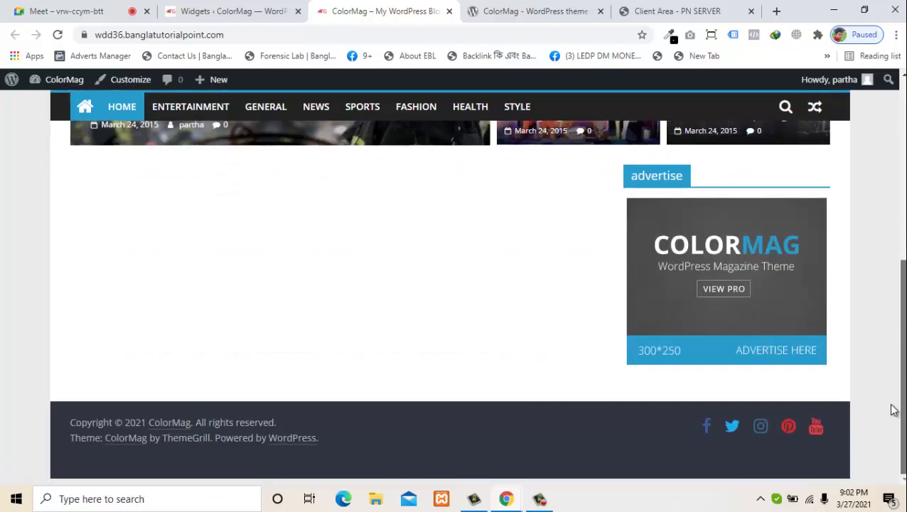
pyautogui.click(252, 7)
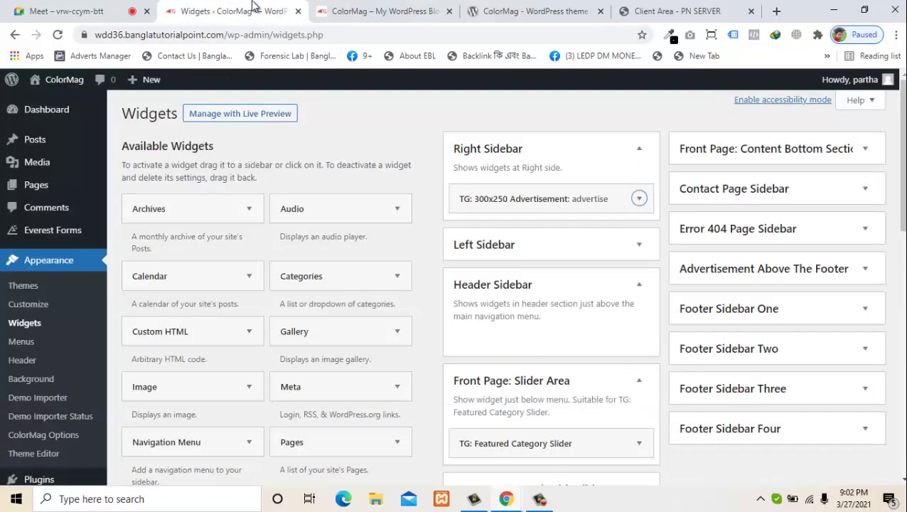
pyautogui.click(382, 7)
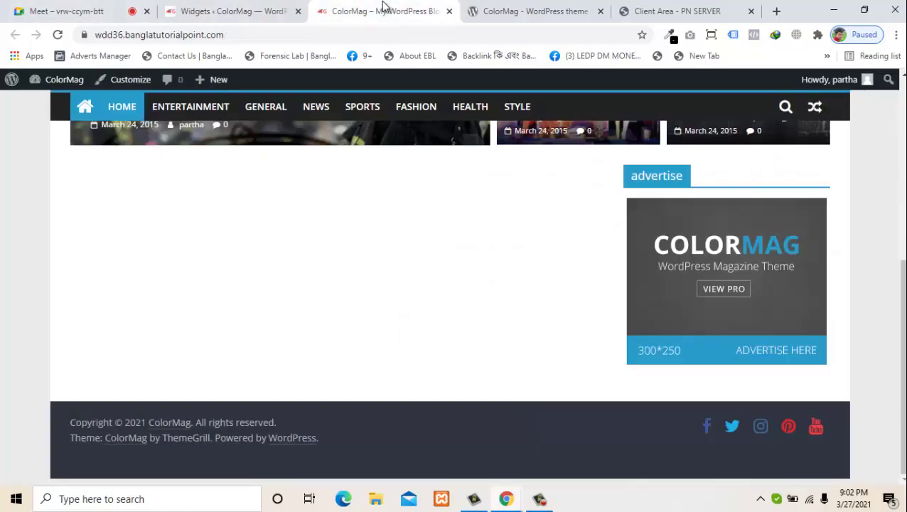
pyautogui.click(559, 7)
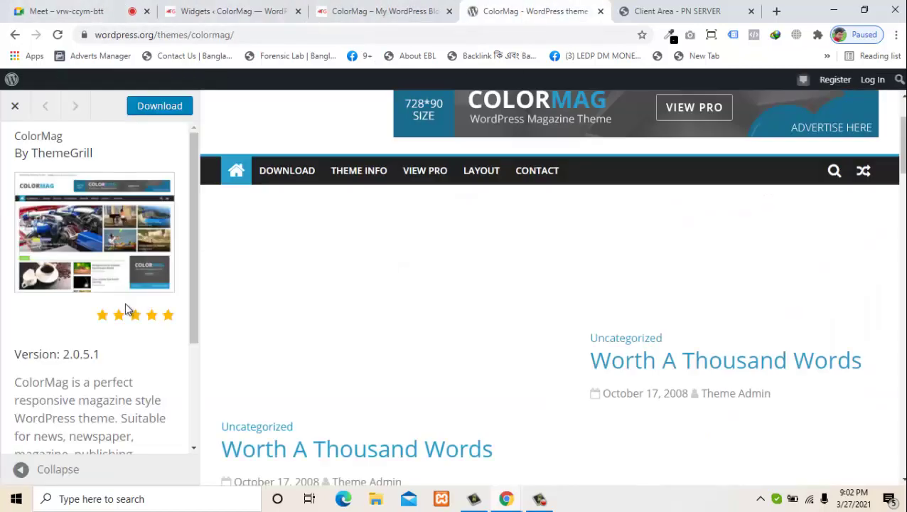
pyautogui.click(343, 11)
# - Return to the Widgets page and add a Navigation Menu widget to the Right Sidebar
pyautogui.hotkey('ctrl', 'shift', 'Tab')
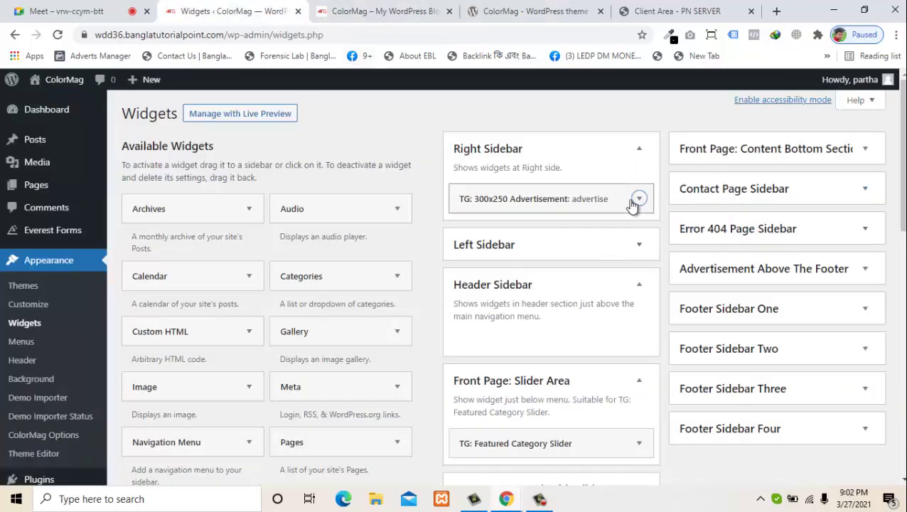
pyautogui.moveTo(902, 222); pyautogui.dragTo(863, 199)
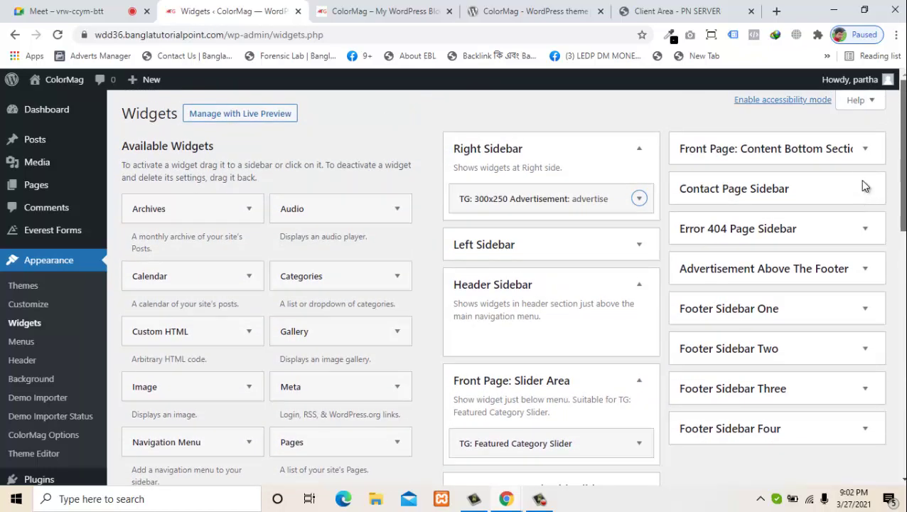
pyautogui.scroll(-2, 448, 235)
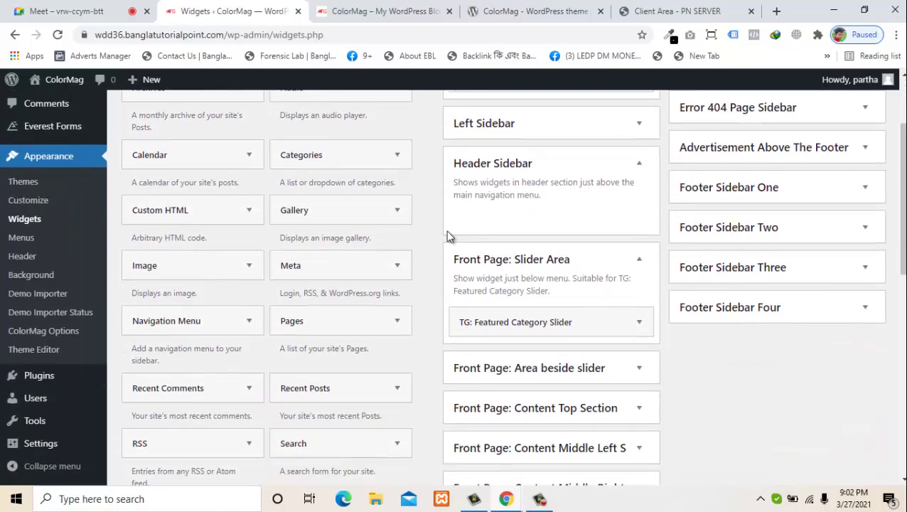
pyautogui.click(215, 319)
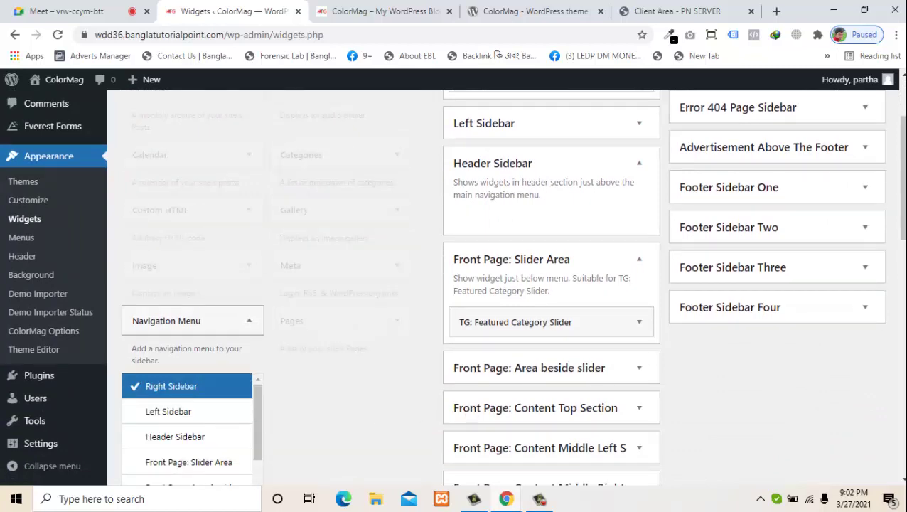
pyautogui.scroll(-5, 829, 334)
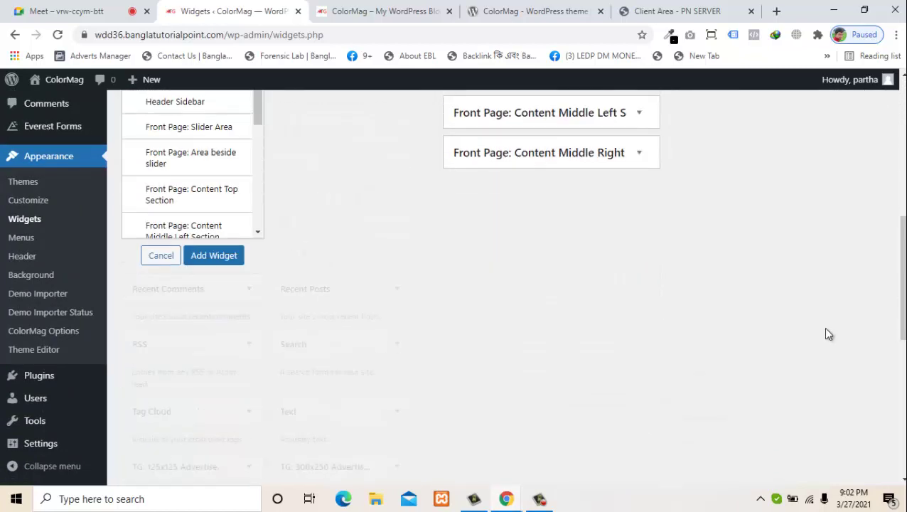
pyautogui.click(214, 255)
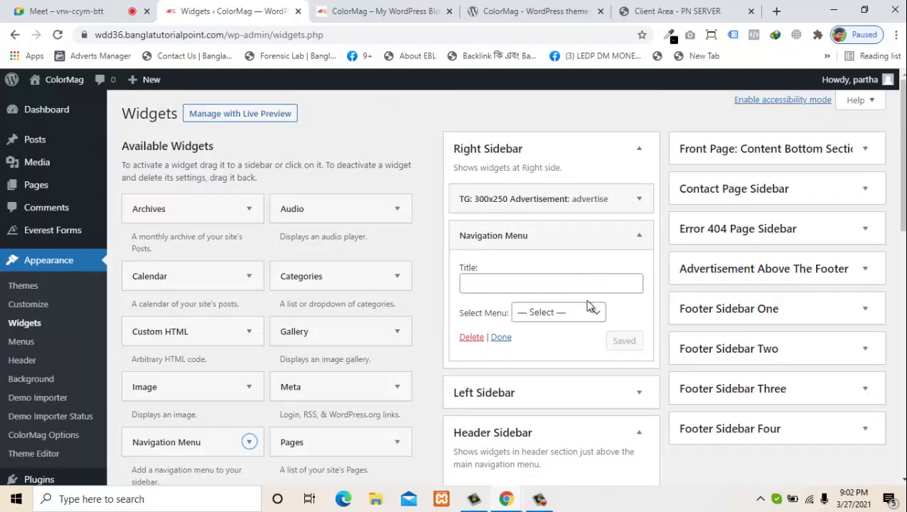
# - Title the Navigation Menu widget "Top News", select the Premium Themes menu, save it and close its settings
pyautogui.click(566, 285)
pyautogui.write('Top News')
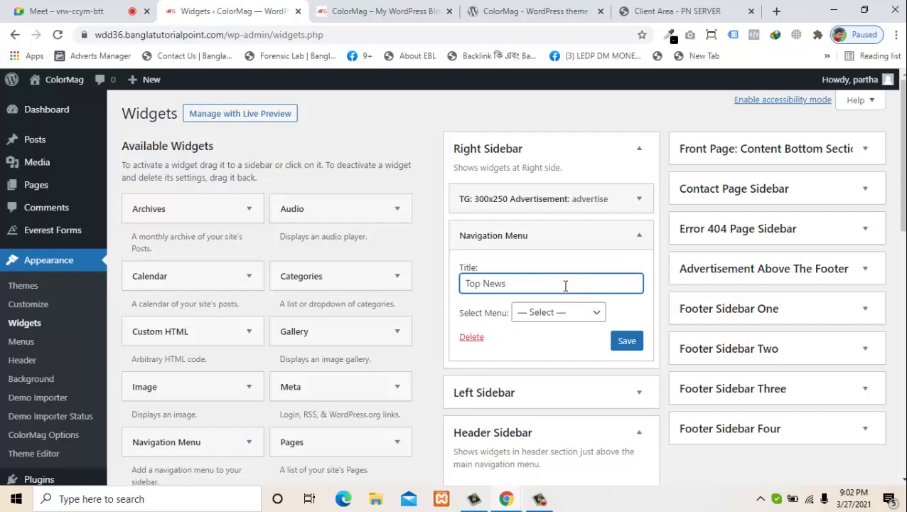
pyautogui.click(571, 313)
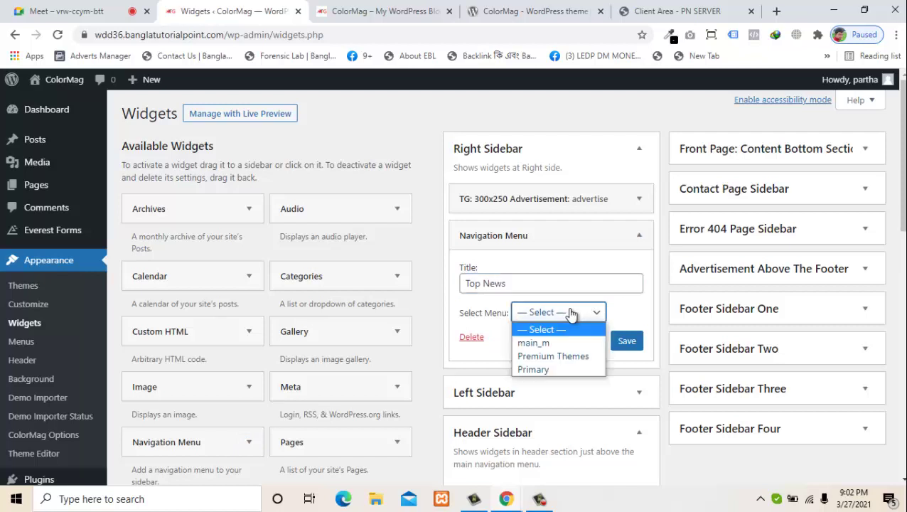
pyautogui.click(561, 357)
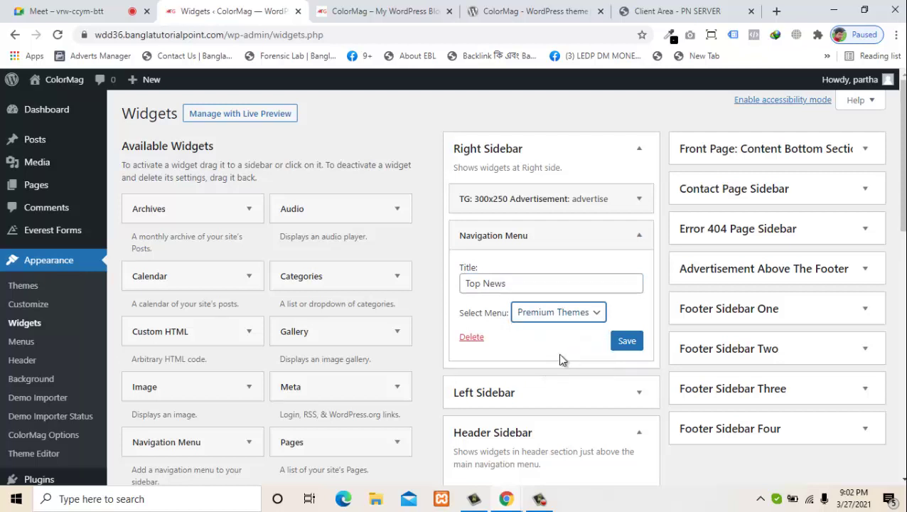
pyautogui.click(627, 342)
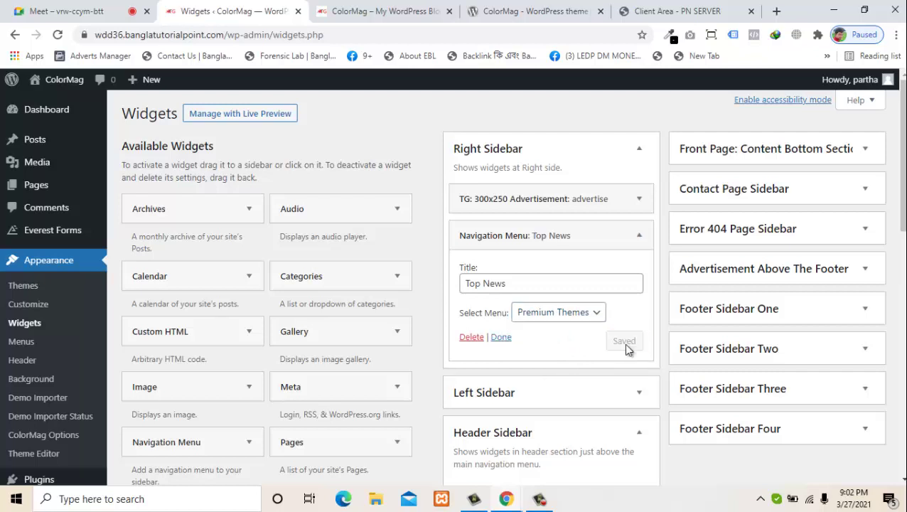
pyautogui.click(507, 339)
# - Reload the live front page and check the Top News menu in the sidebar
pyautogui.click(411, 7)
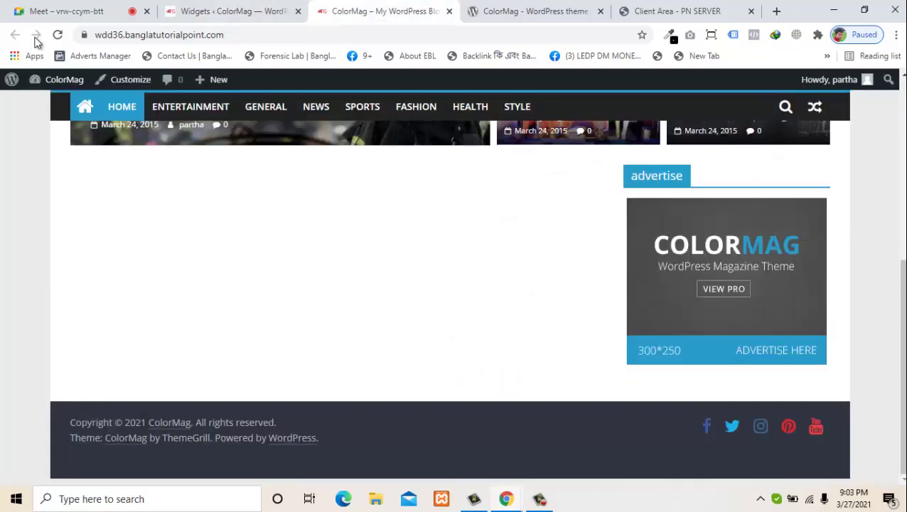
pyautogui.click(58, 35)
pyautogui.scroll(-3, 722, 329)
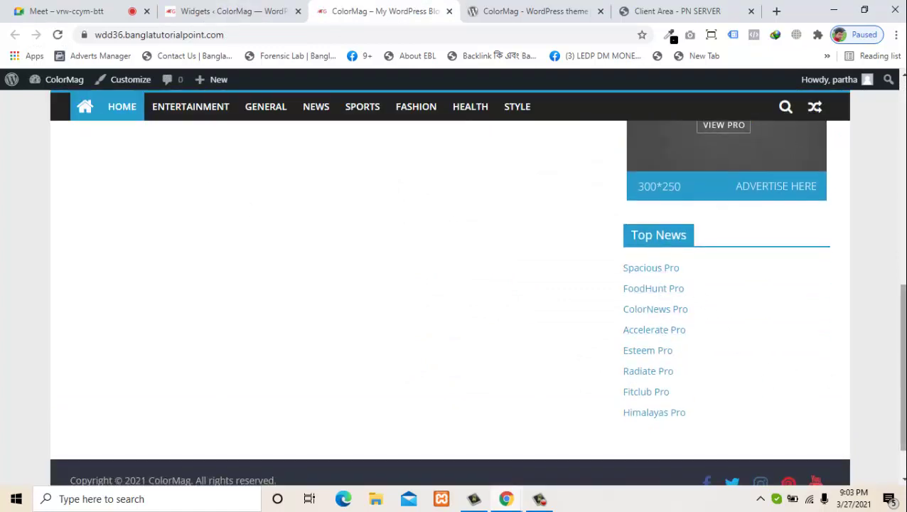
pyautogui.moveTo(900, 370); pyautogui.dragTo(893, 402)
pyautogui.scroll(4, 893, 402)
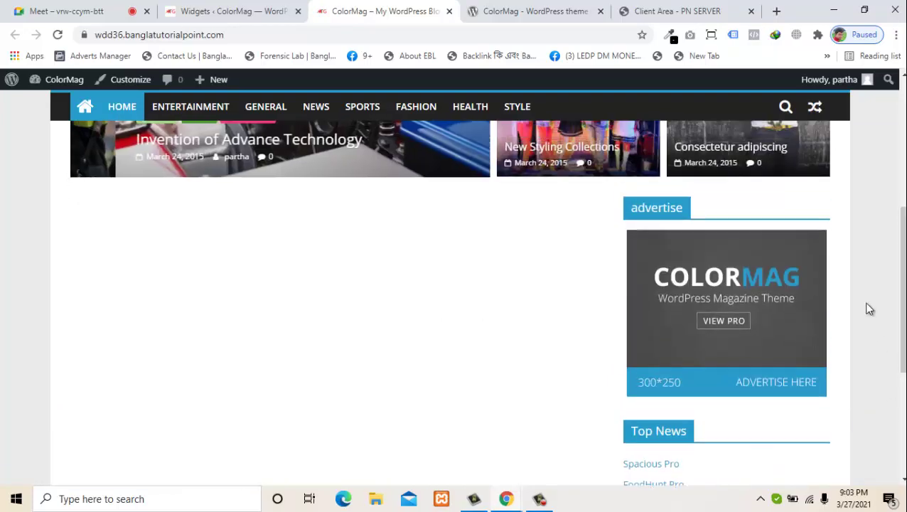
# - Return to the Widgets page and add a Recent Posts widget to the Right Sidebar
pyautogui.click(204, 7)
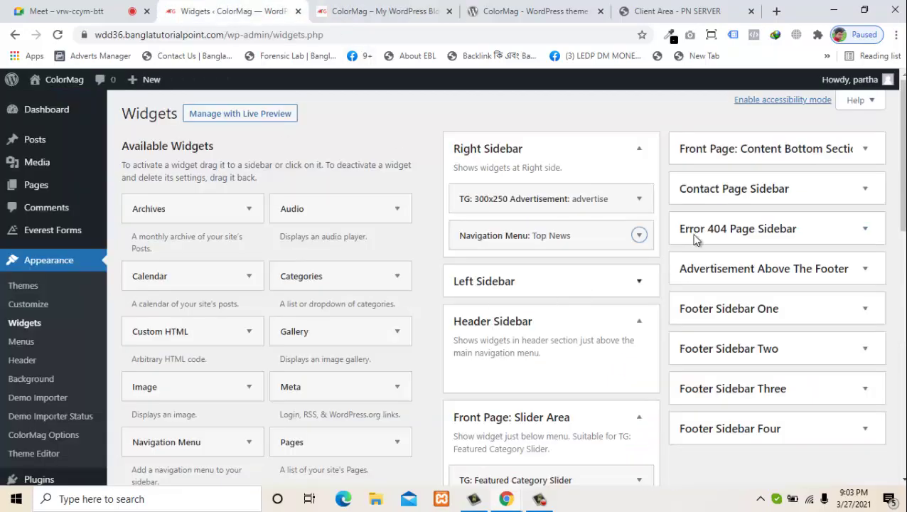
pyautogui.moveTo(900, 201); pyautogui.dragTo(885, 259)
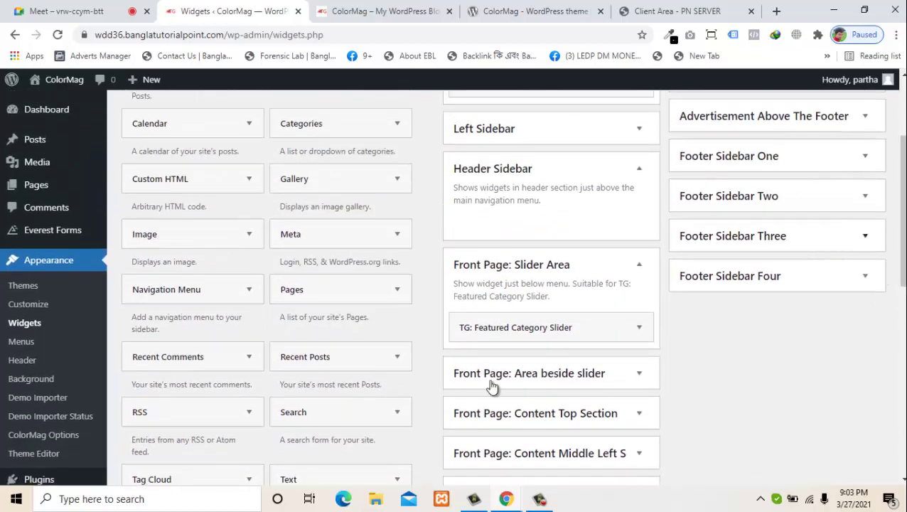
pyautogui.click(372, 357)
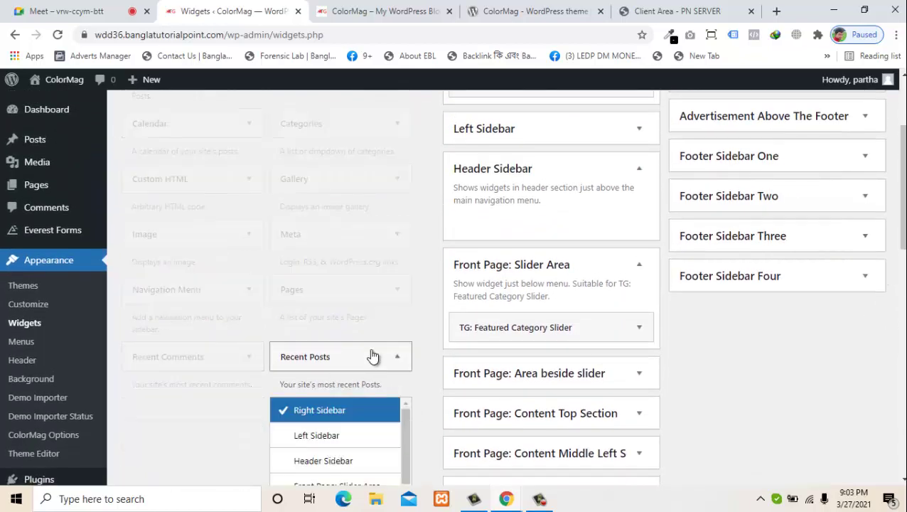
pyautogui.moveTo(899, 214); pyautogui.dragTo(891, 308)
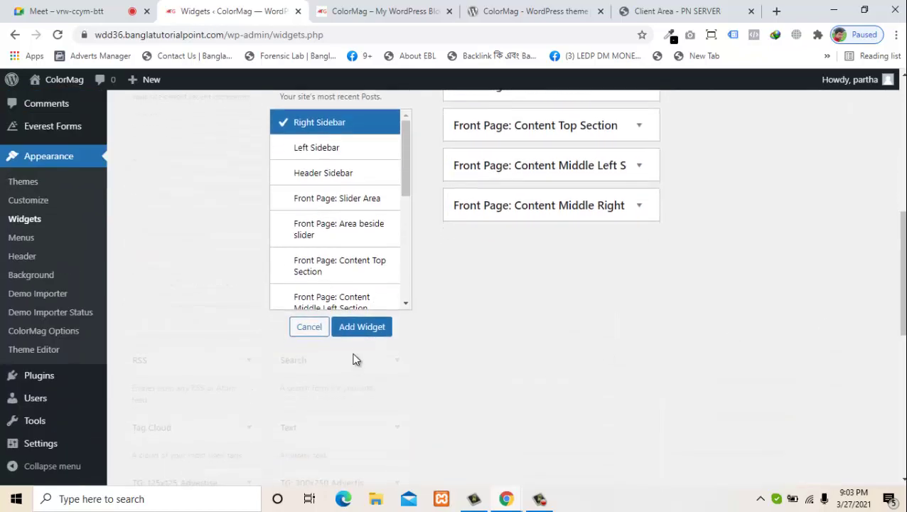
pyautogui.click(359, 327)
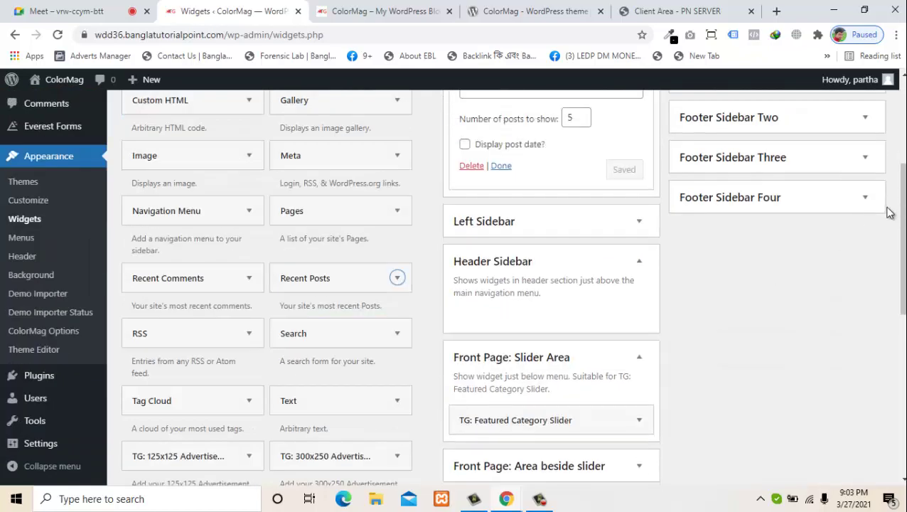
# - Title the Recent Posts widget "news", save it and close its settings
pyautogui.moveTo(900, 204); pyautogui.dragTo(898, 152)
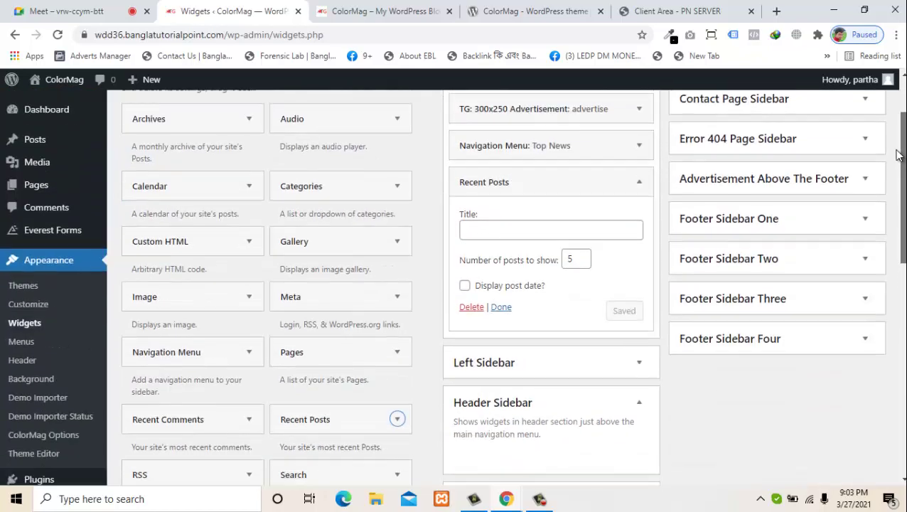
pyautogui.click(498, 229)
pyautogui.write('news')
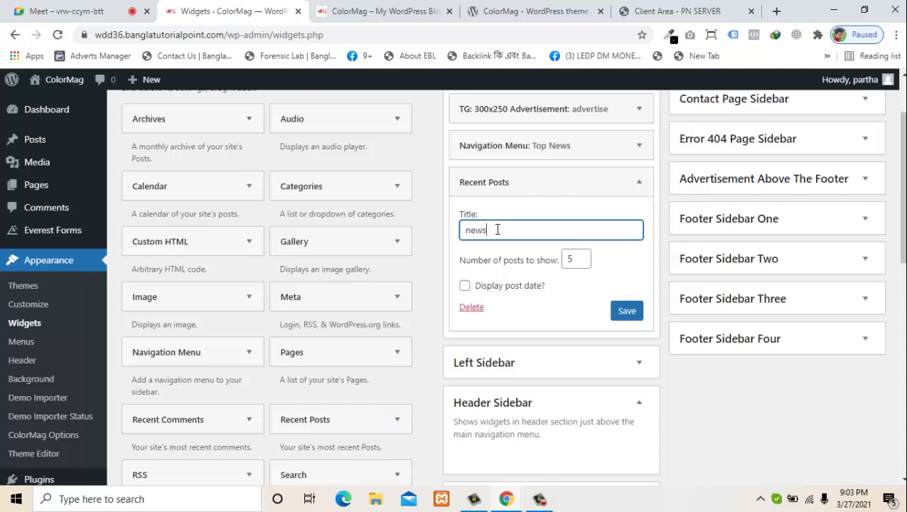
pyautogui.click(616, 311)
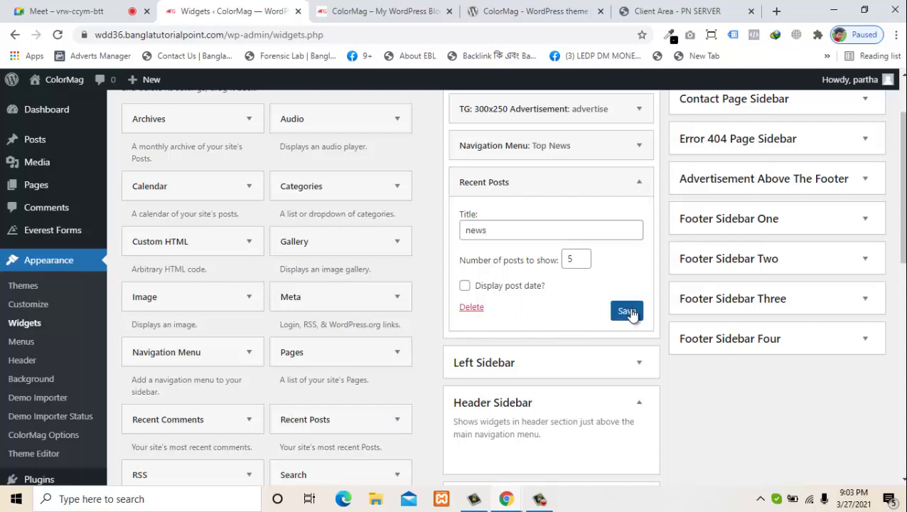
pyautogui.click(501, 307)
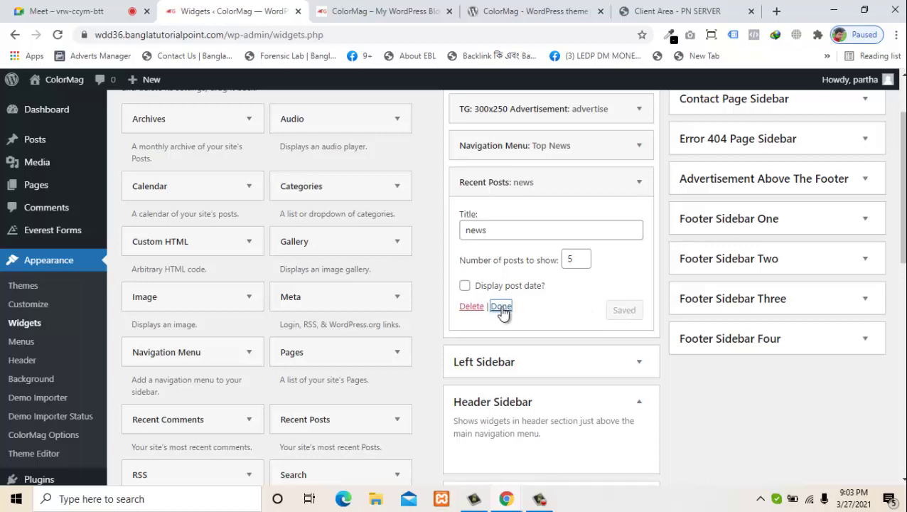
# - Reload the live front page and check the sidebar below the Top News menu
pyautogui.click(380, 7)
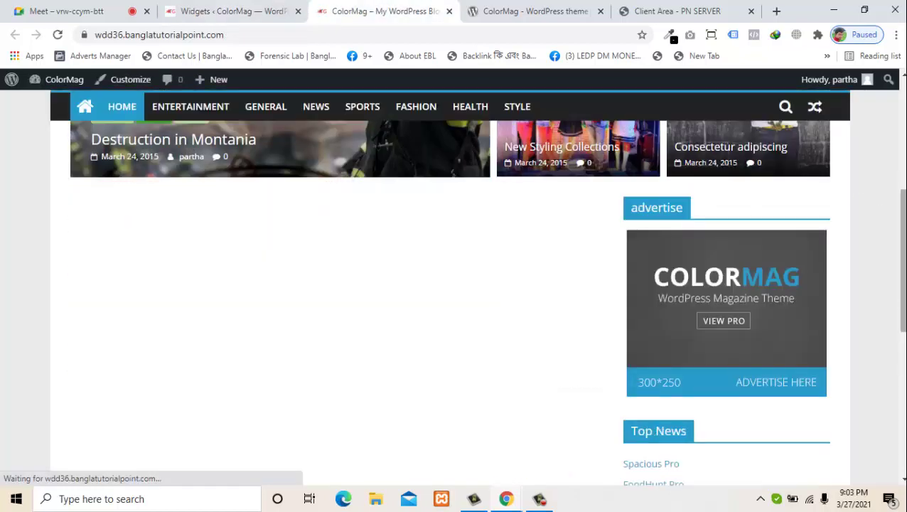
pyautogui.moveTo(902, 239); pyautogui.dragTo(903, 99)
# - Return to the Widgets page and delete the Recent Posts widget from the Right Sidebar
pyautogui.click(223, 7)
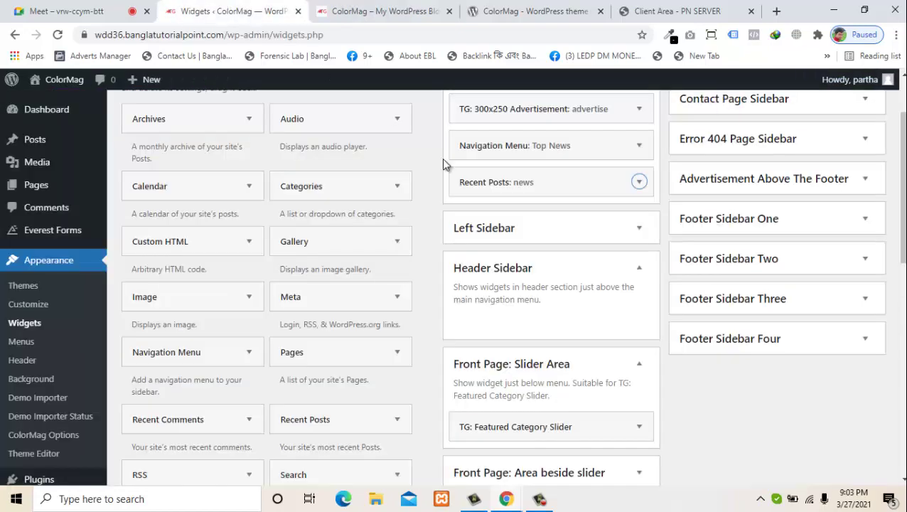
pyautogui.click(639, 181)
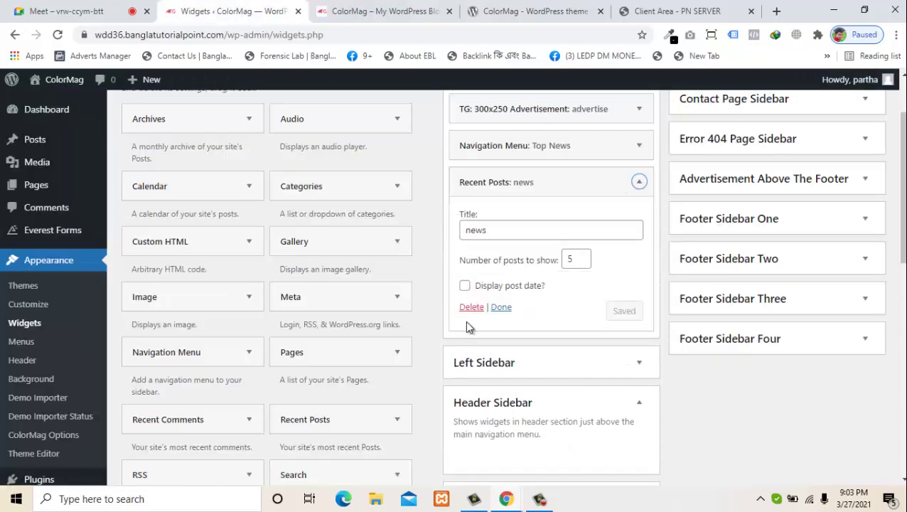
pyautogui.click(470, 307)
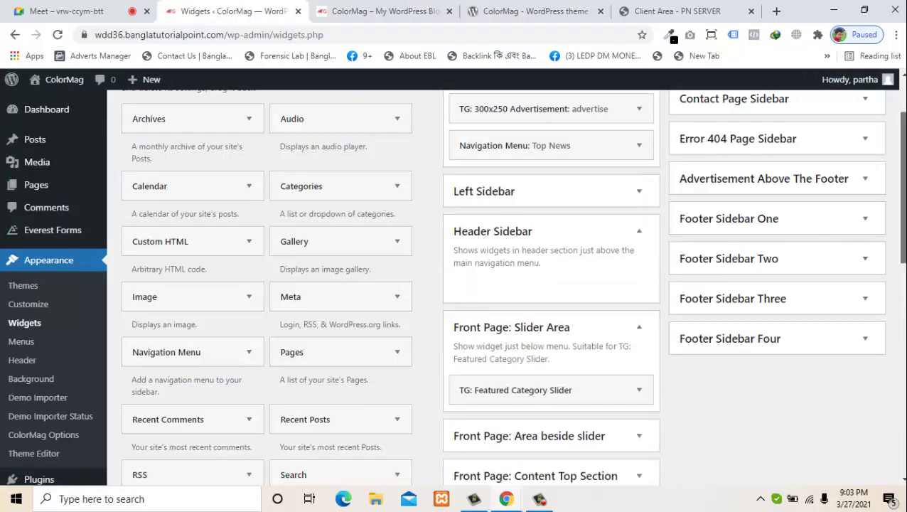
# - Add a TG: Featured Posts (Style 1) widget to the Right Sidebar
pyautogui.moveTo(901, 246); pyautogui.dragTo(793, 349)
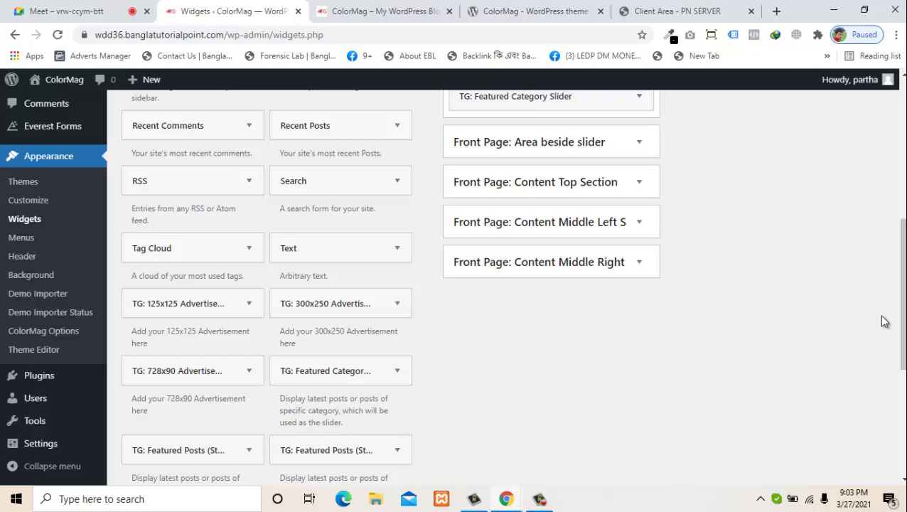
pyautogui.moveTo(900, 320); pyautogui.dragTo(894, 330)
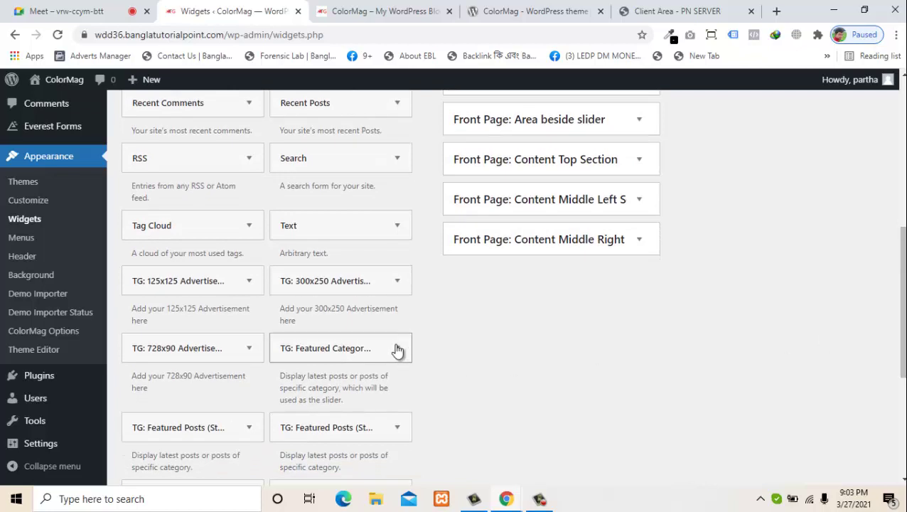
pyautogui.click(249, 427)
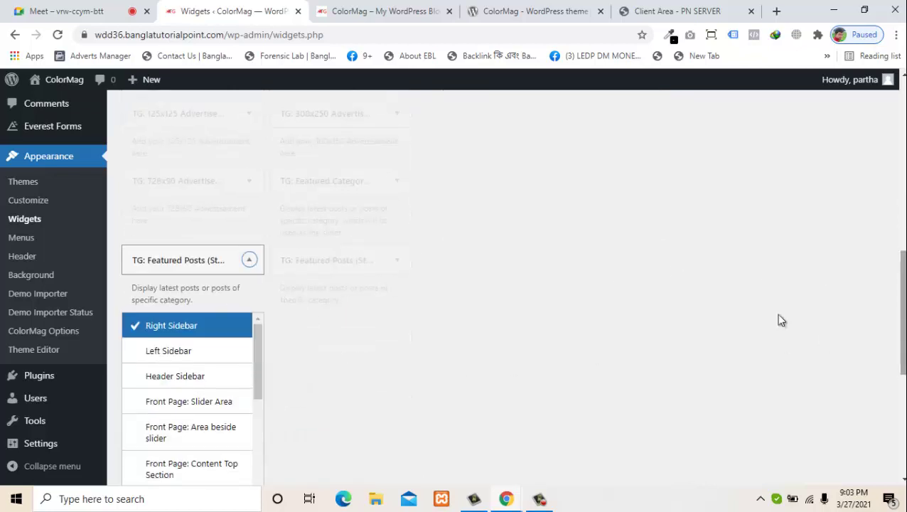
pyautogui.scroll(-2, 457, 374)
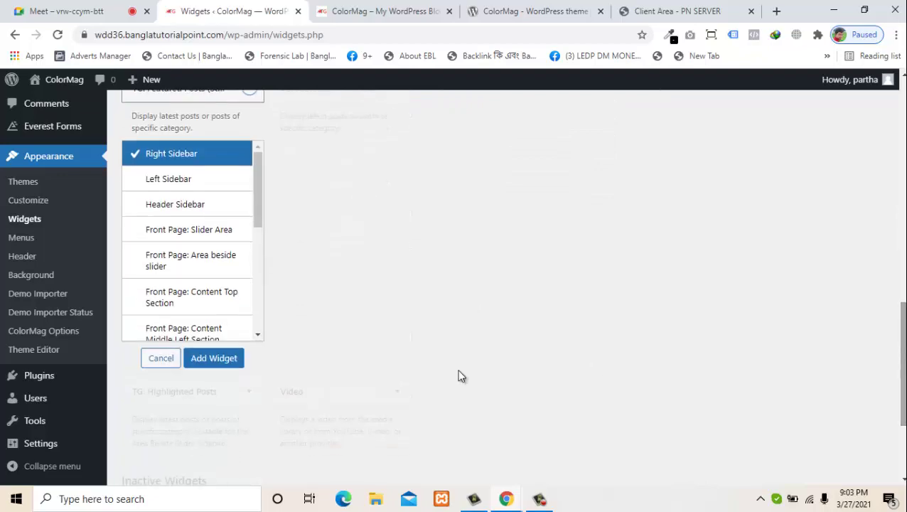
pyautogui.click(227, 360)
pyautogui.click(222, 353)
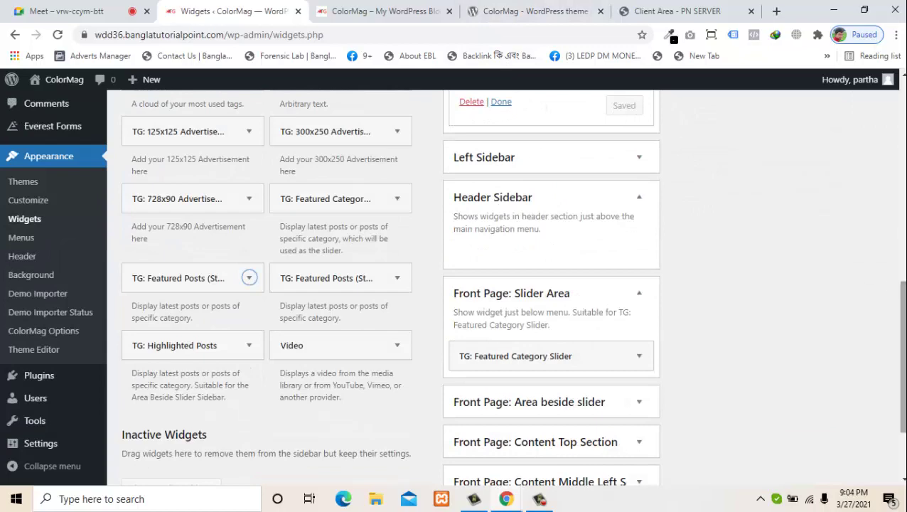
# - Set the Featured Posts (Style 1) widget to show posts from the Food category, save it and close its settings
pyautogui.scroll(5, 758, 214)
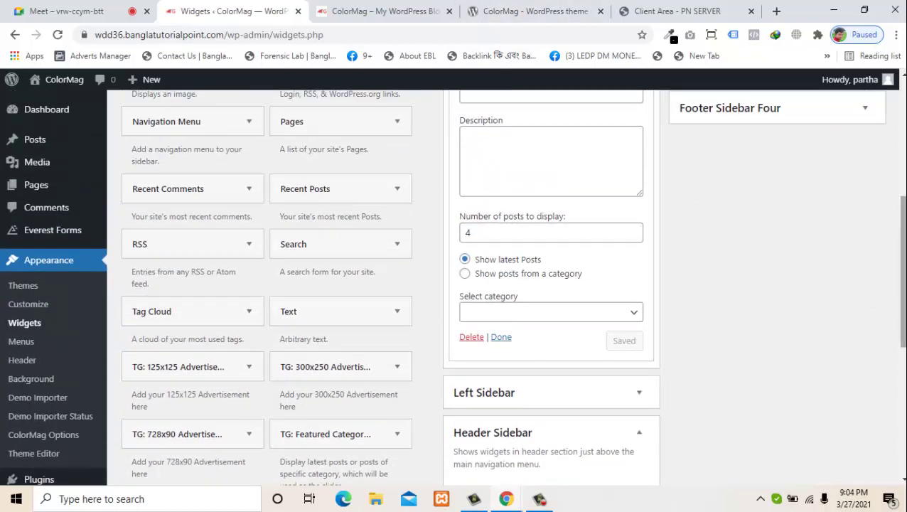
pyautogui.moveTo(900, 295); pyautogui.dragTo(876, 300)
pyautogui.click(557, 303)
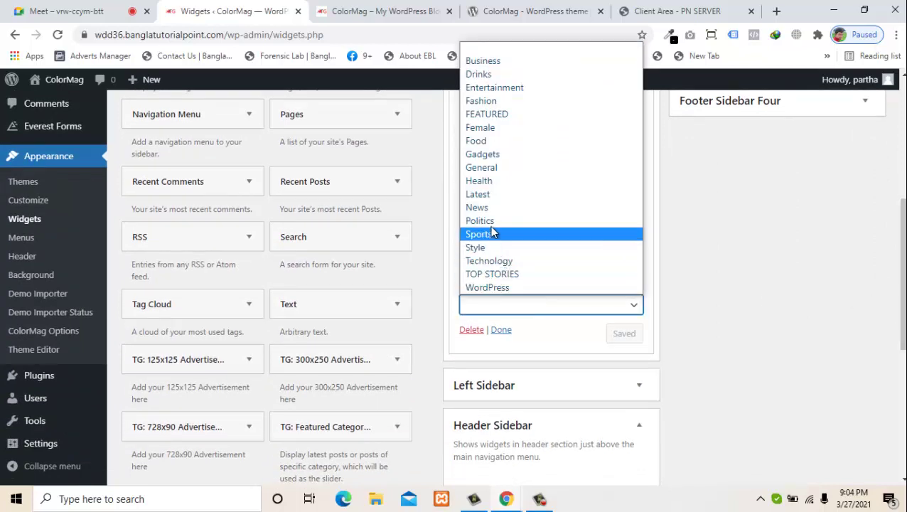
pyautogui.click(491, 141)
pyautogui.click(490, 273)
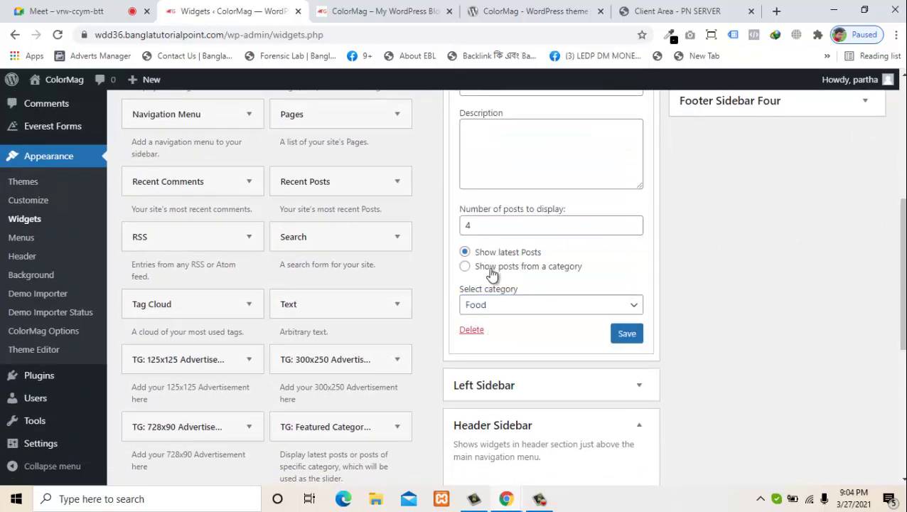
pyautogui.click(630, 336)
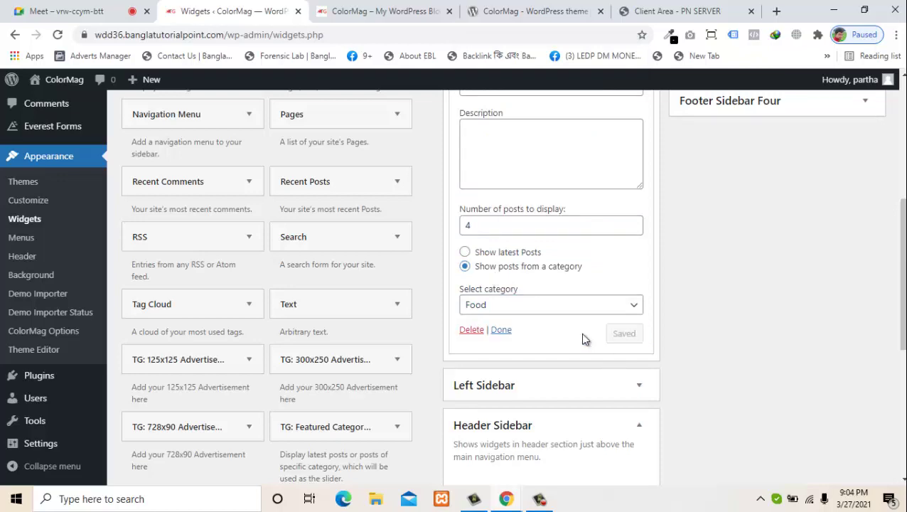
pyautogui.click(502, 330)
# - Reload the live front page and check how the Food posts are laid out in the sidebar
pyautogui.click(377, 12)
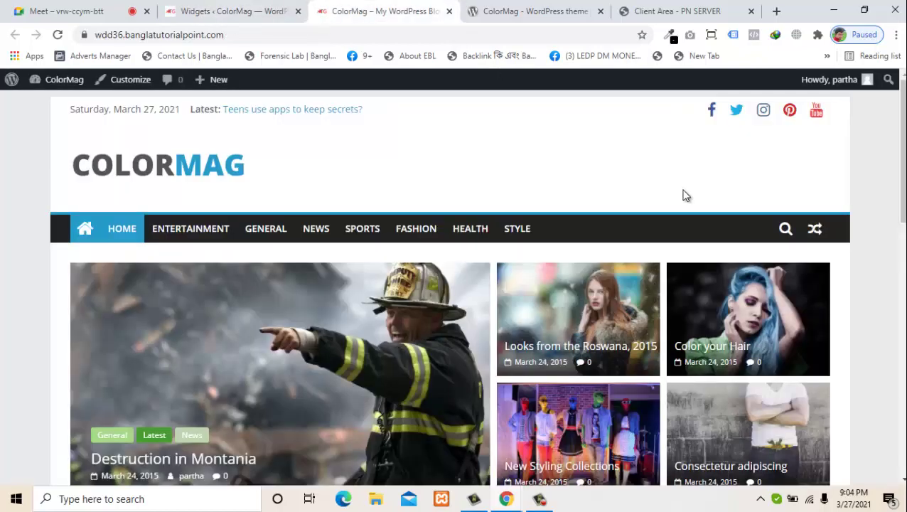
pyautogui.press('F5')
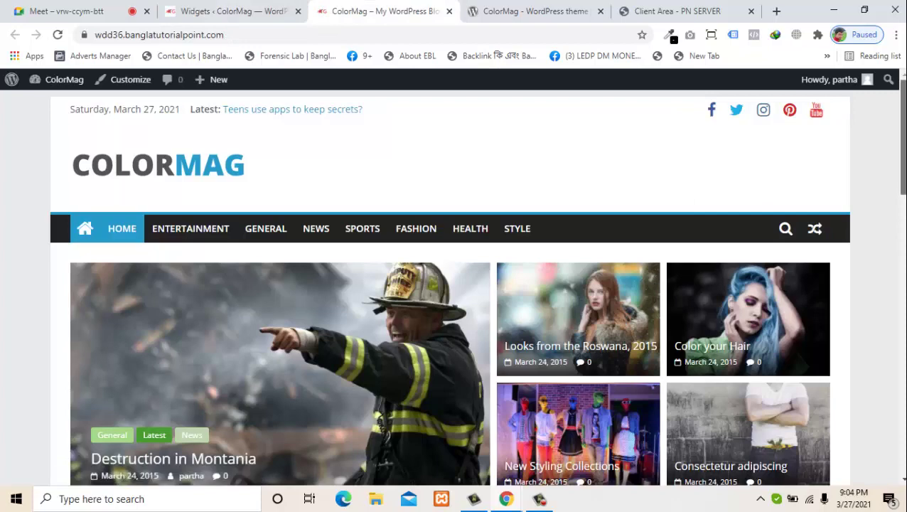
pyautogui.scroll(-9, 455, 284)
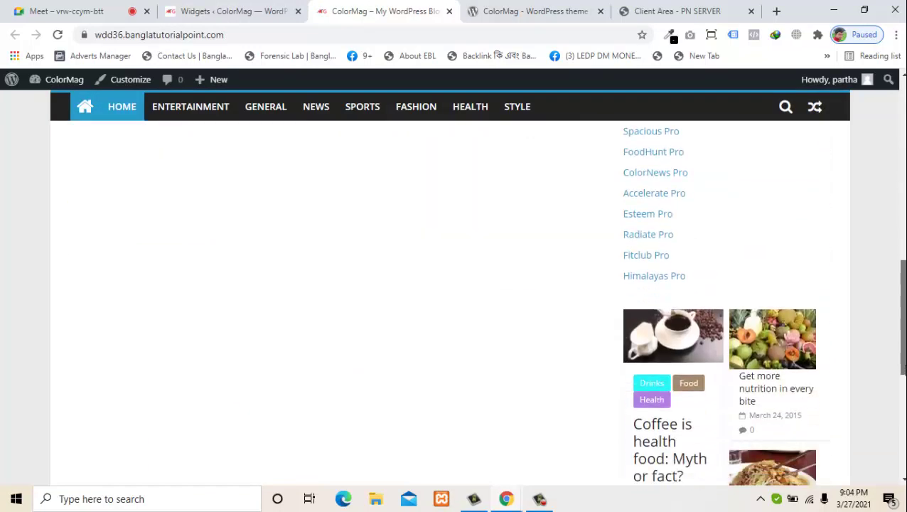
pyautogui.scroll(-4, 901, 364)
pyautogui.scroll(3, 900, 361)
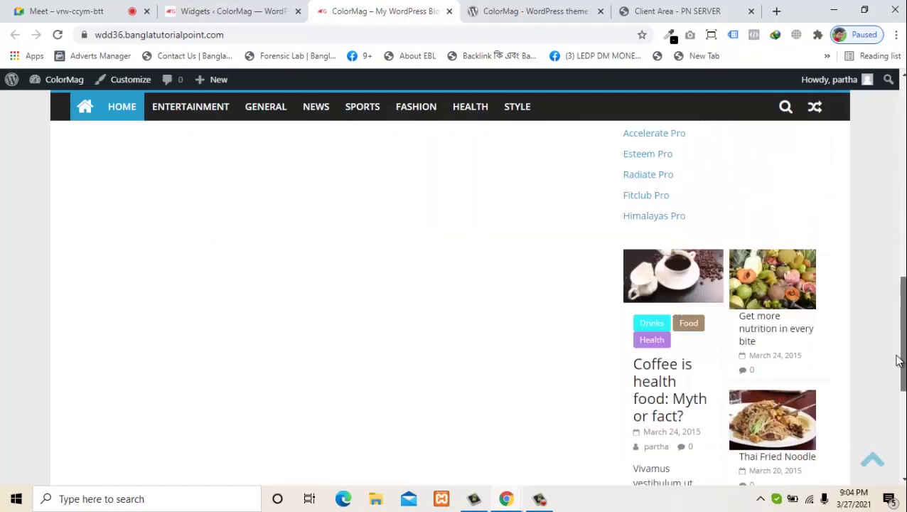
pyautogui.scroll(2, 897, 348)
# - Return to the Widgets page and delete the TG: Featured Posts (Style 1) widget from the Right Sidebar
pyautogui.click(220, 5)
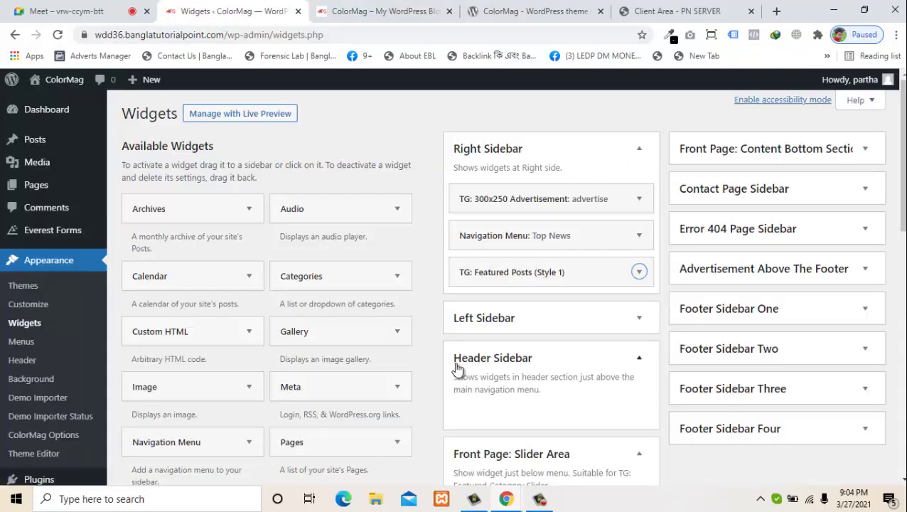
pyautogui.click(638, 272)
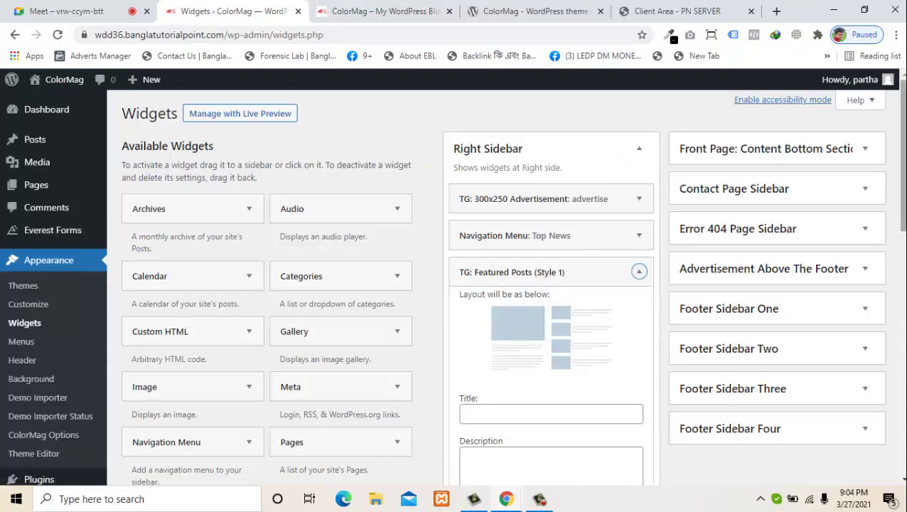
pyautogui.scroll(-4, 897, 298)
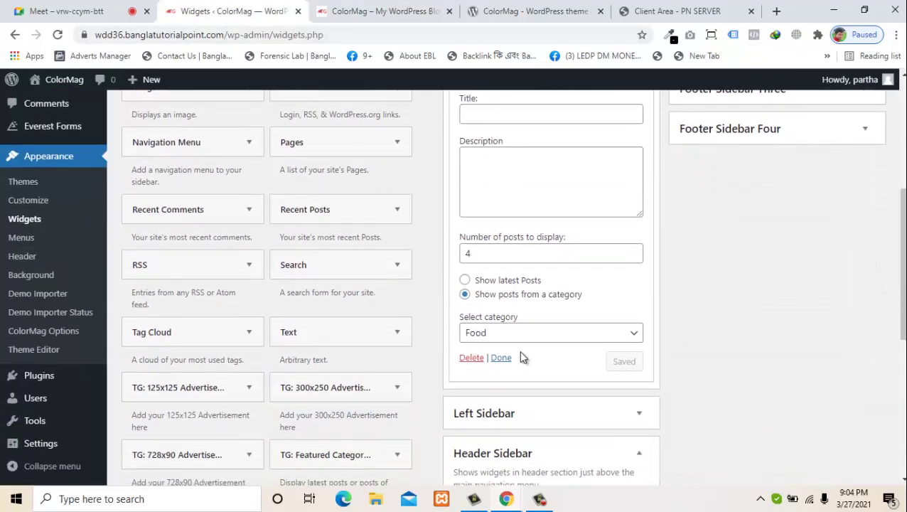
pyautogui.click(472, 358)
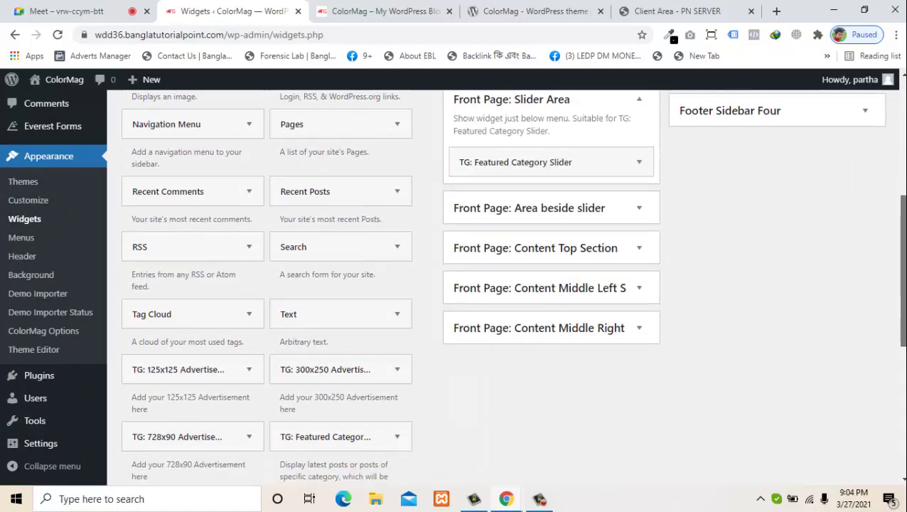
# - Add a TG: Featured Posts (Style 2) widget to the Right Sidebar and close its settings
pyautogui.scroll(-3, 901, 322)
pyautogui.moveTo(900, 322)
pyautogui.mouseDown()
pyautogui.moveTo(897, 370)
pyautogui.moveTo(891, 335)
pyautogui.mouseUp()
pyautogui.click(395, 259)
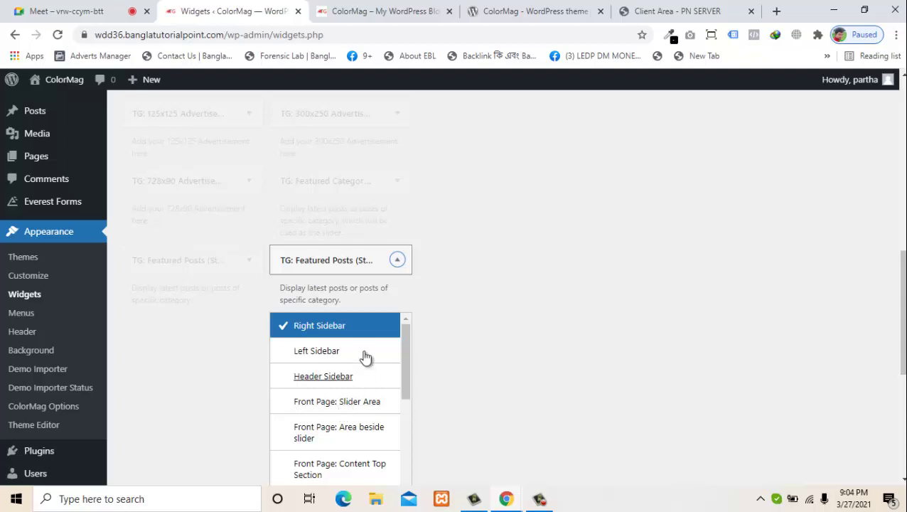
pyautogui.scroll(-3, 425, 318)
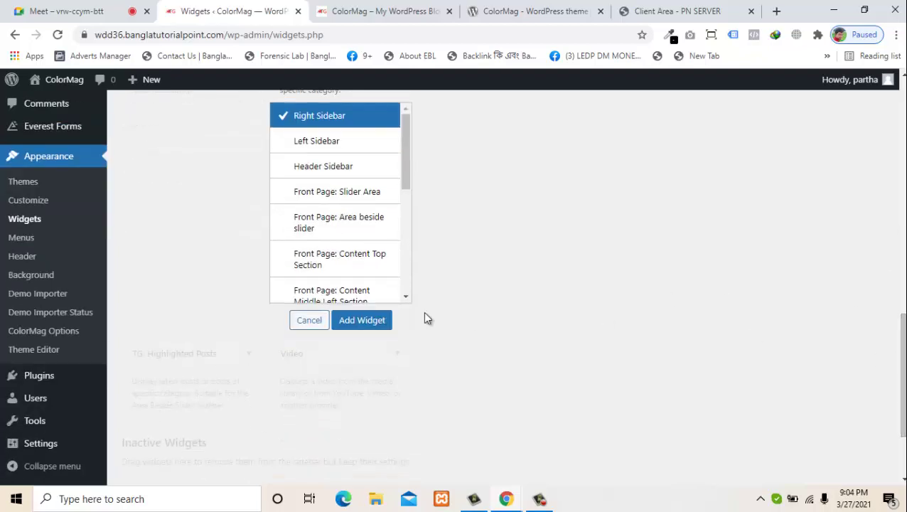
pyautogui.click(379, 324)
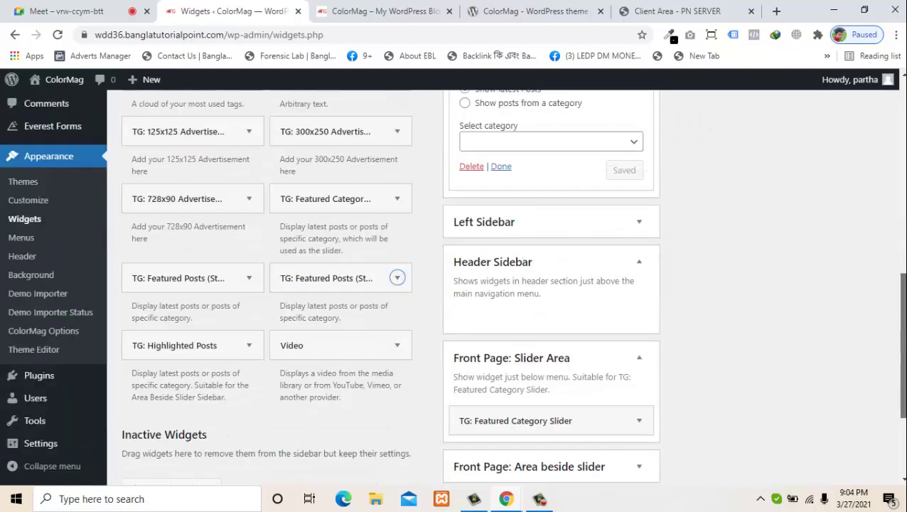
pyautogui.scroll(2, 897, 285)
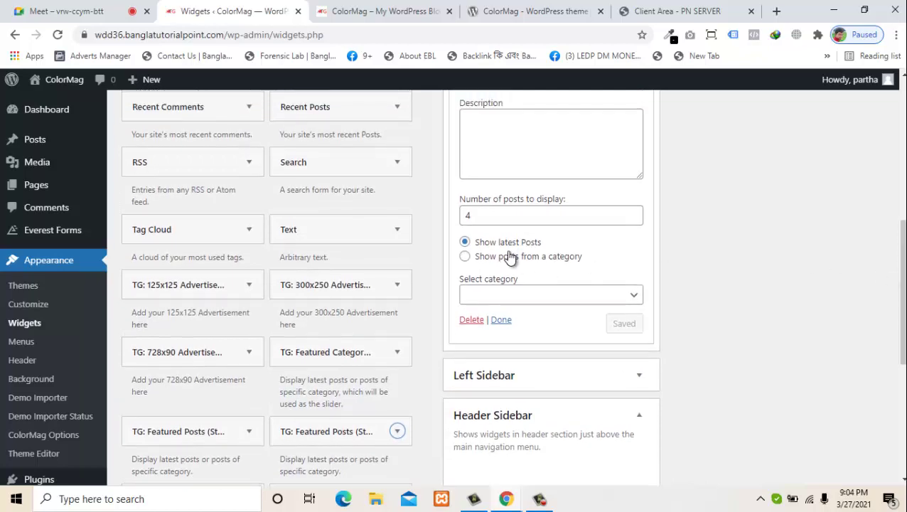
pyautogui.click(501, 320)
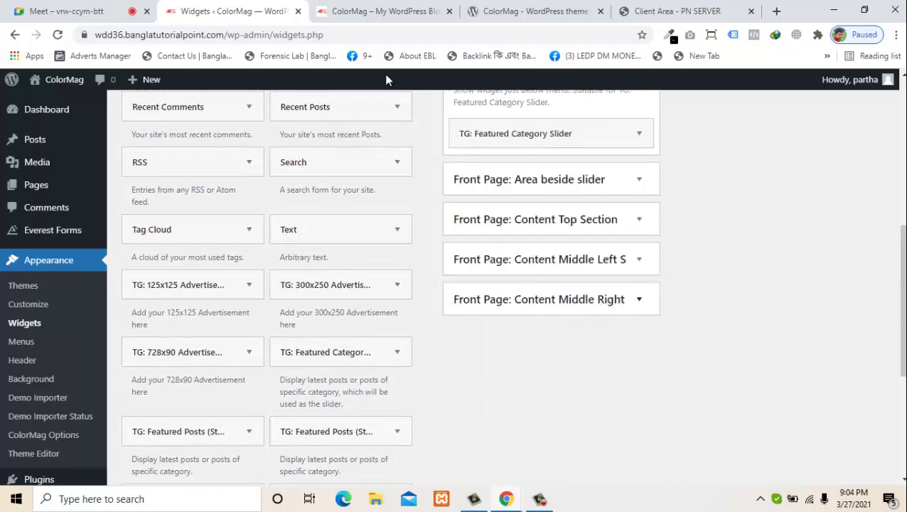
# - Reload the live front page and check the Style 2 featured posts in the sidebar
pyautogui.click(348, 7)
pyautogui.press('F5')
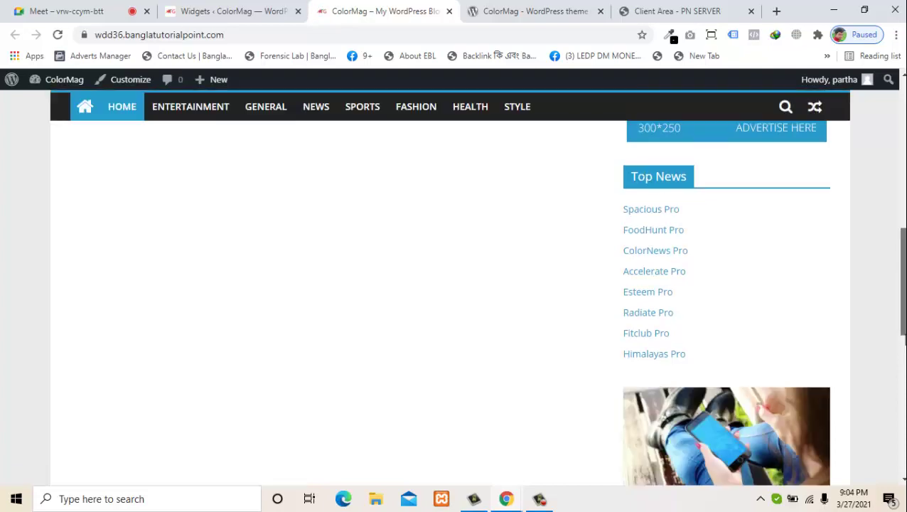
pyautogui.scroll(-4, 903, 393)
pyautogui.scroll(-4, 903, 393)
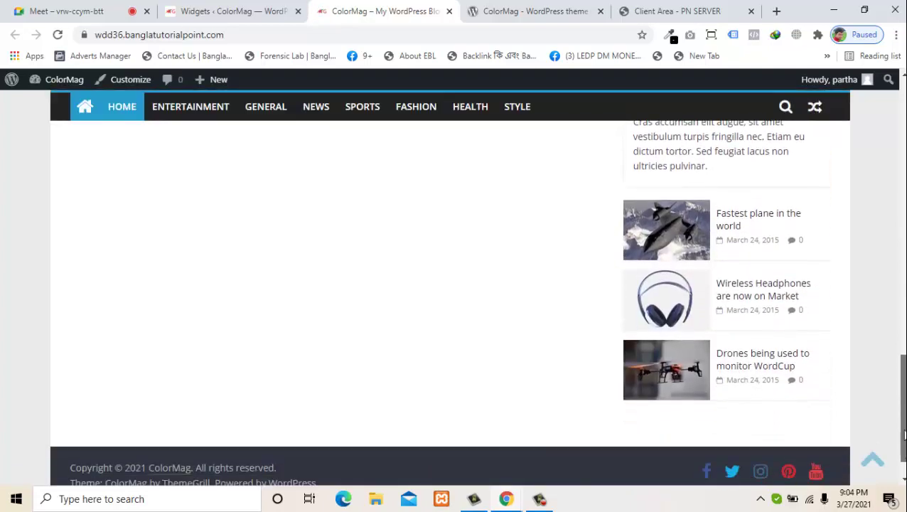
pyautogui.scroll(8, 884, 271)
pyautogui.scroll(3, 884, 271)
# - Return to the Widgets page, title the Right Sidebar's TG: Featured Posts (Style 2) widget "top", save it and close its settings
pyautogui.click(235, 10)
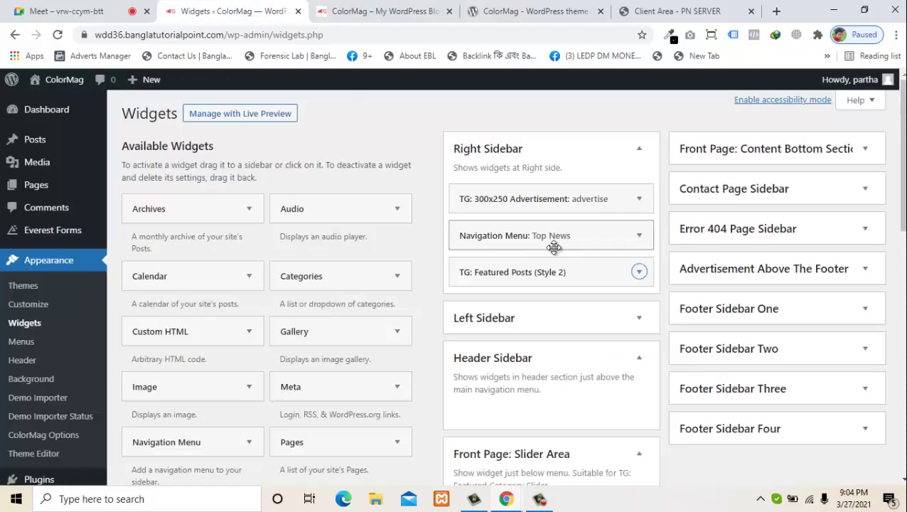
pyautogui.click(564, 274)
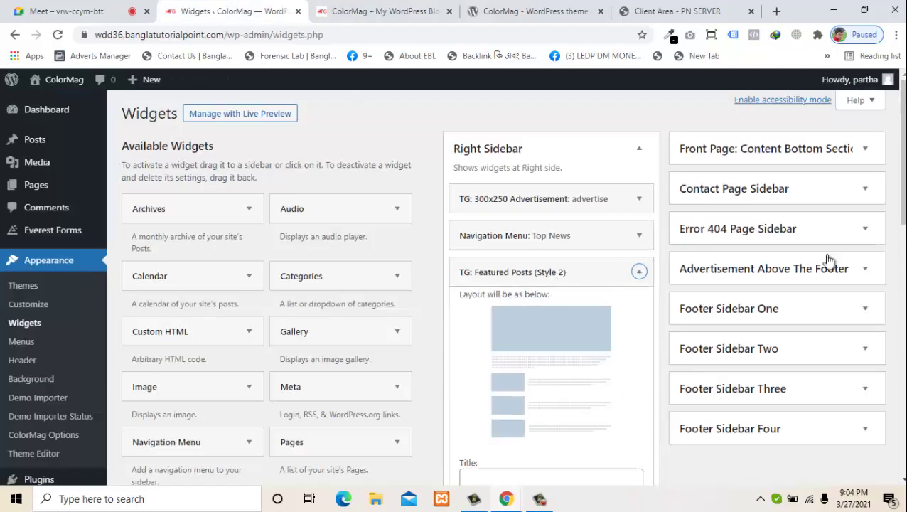
pyautogui.scroll(-3, 898, 258)
pyautogui.click(575, 320)
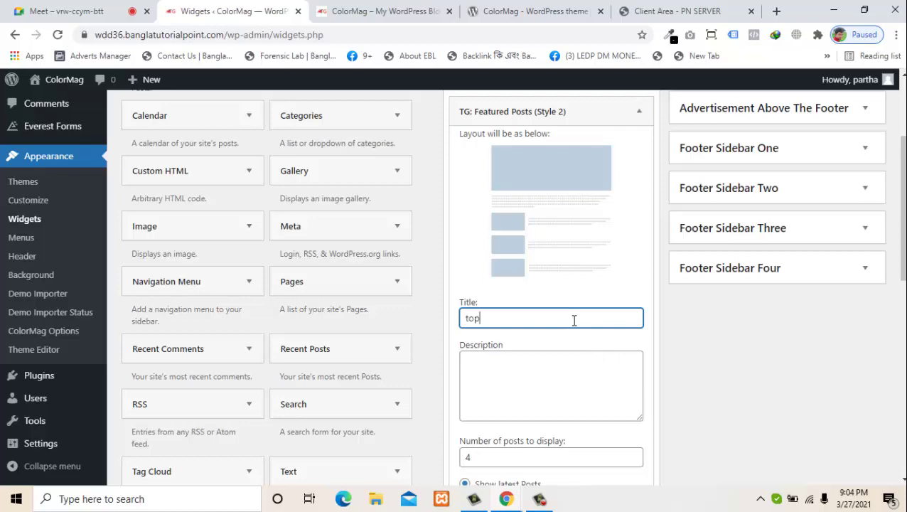
pyautogui.scroll(-4, 655, 350)
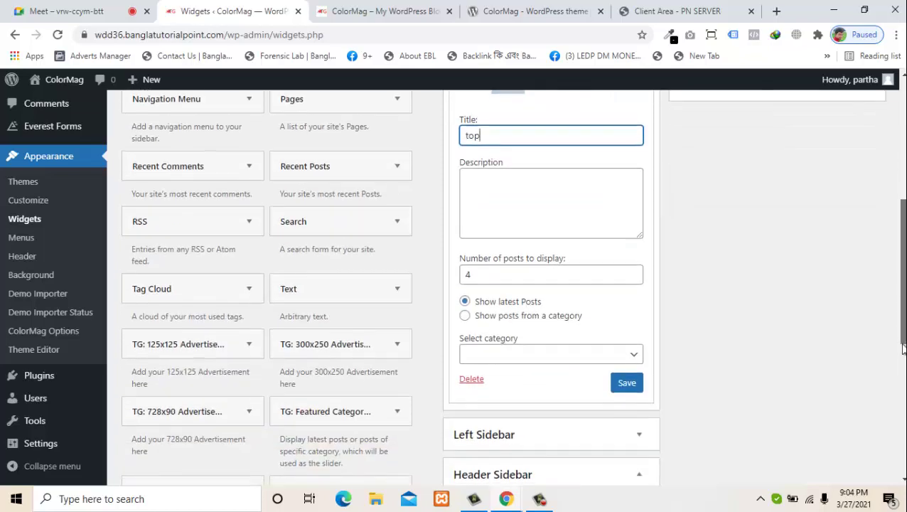
pyautogui.click(617, 326)
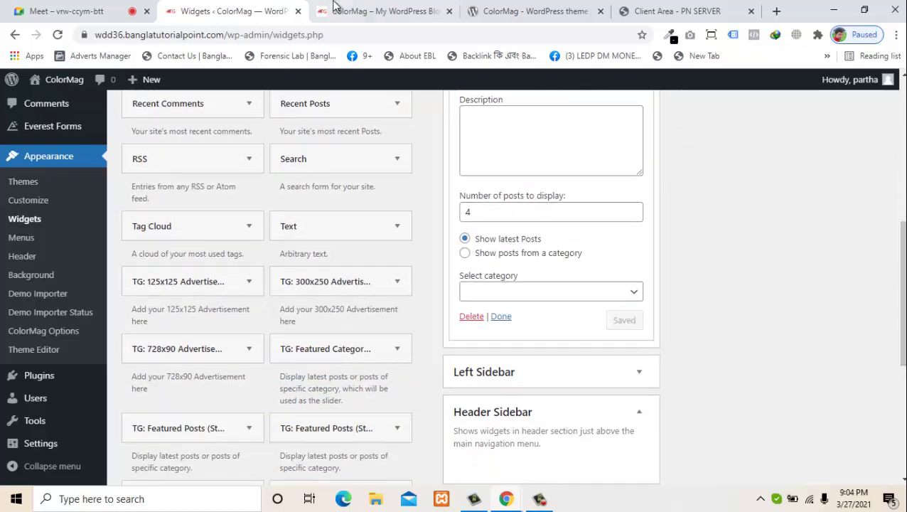
pyautogui.click(500, 316)
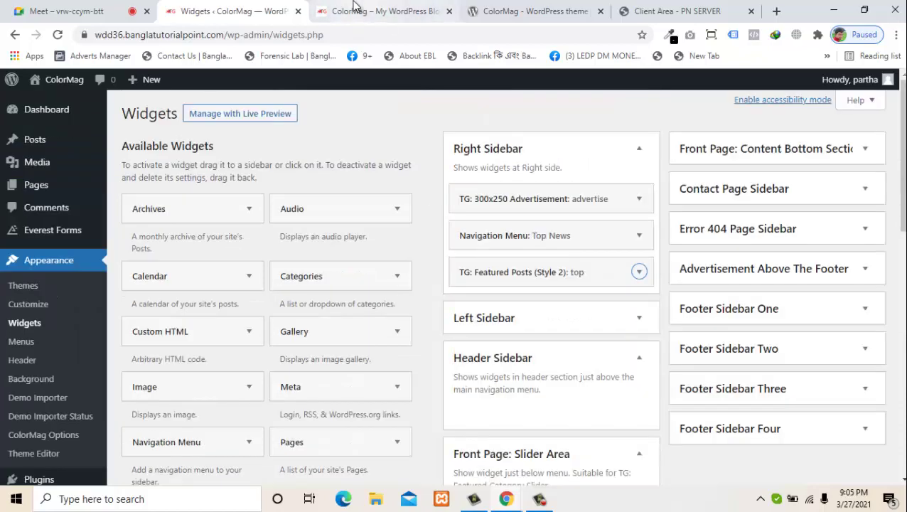
# - Reload the live front page to check the titled featured posts in the sidebar, and return to the Widgets page
pyautogui.click(377, 12)
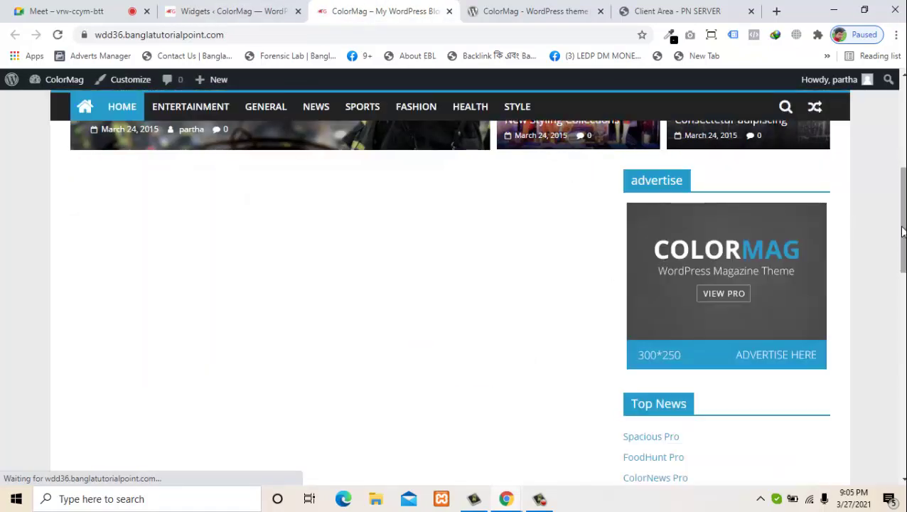
pyautogui.moveTo(901, 243); pyautogui.dragTo(876, 225)
pyautogui.click(210, 8)
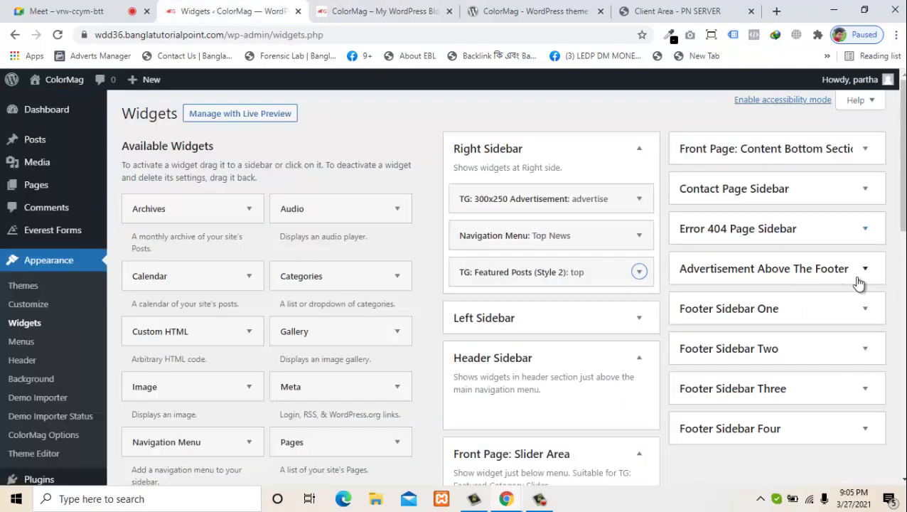
# - Expand the Front Page: Content Top Section widget area, leaving Front Page: Area beside slider collapsed
pyautogui.moveTo(902, 184); pyautogui.dragTo(902, 254)
pyautogui.scroll(-1, 902, 274)
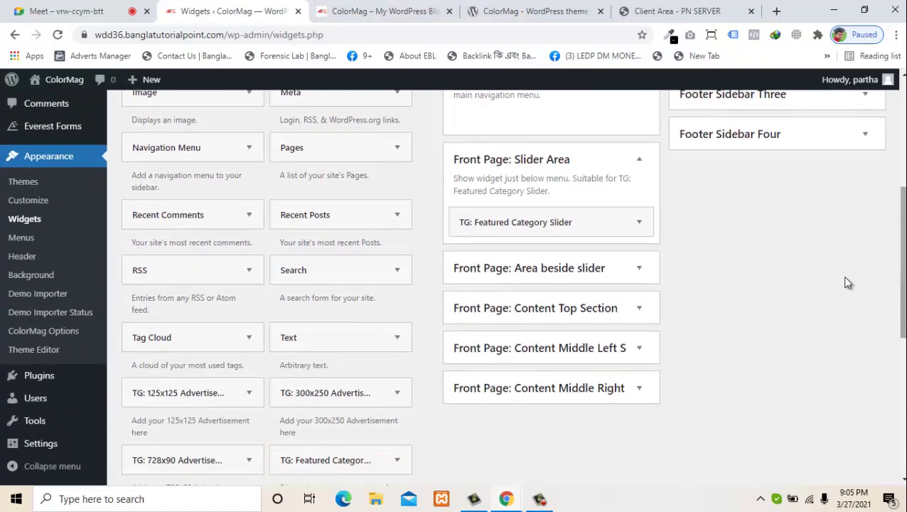
pyautogui.click(600, 279)
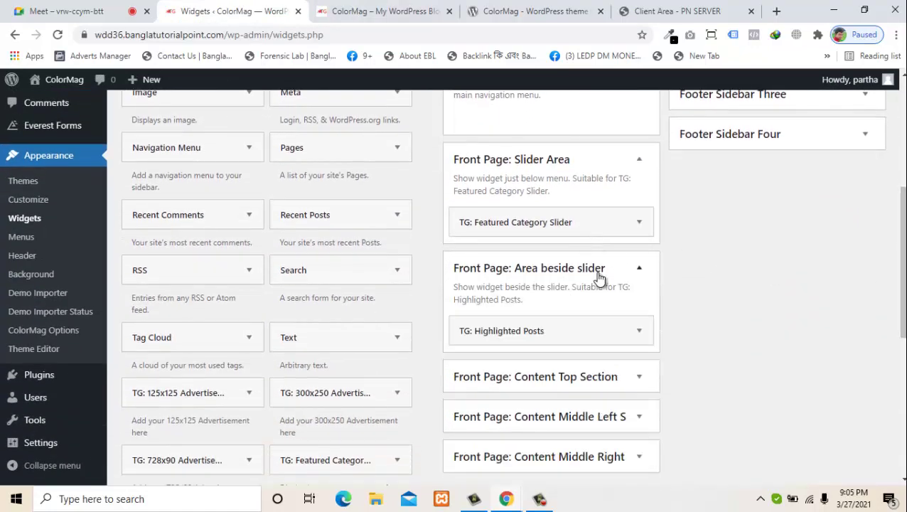
pyautogui.click(600, 281)
pyautogui.click(592, 310)
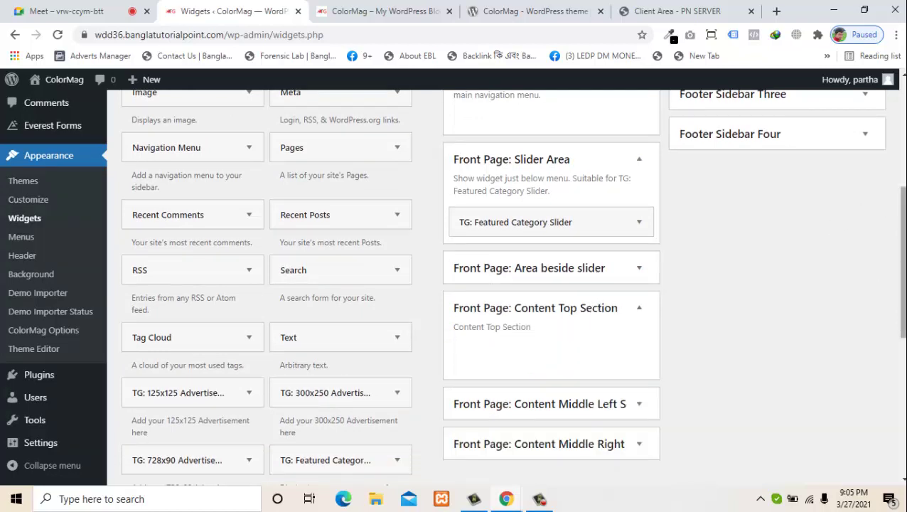
# - Add a second TG: Featured Posts (Style 2) widget to the Right Sidebar and close its settings
pyautogui.moveTo(902, 225); pyautogui.dragTo(902, 289)
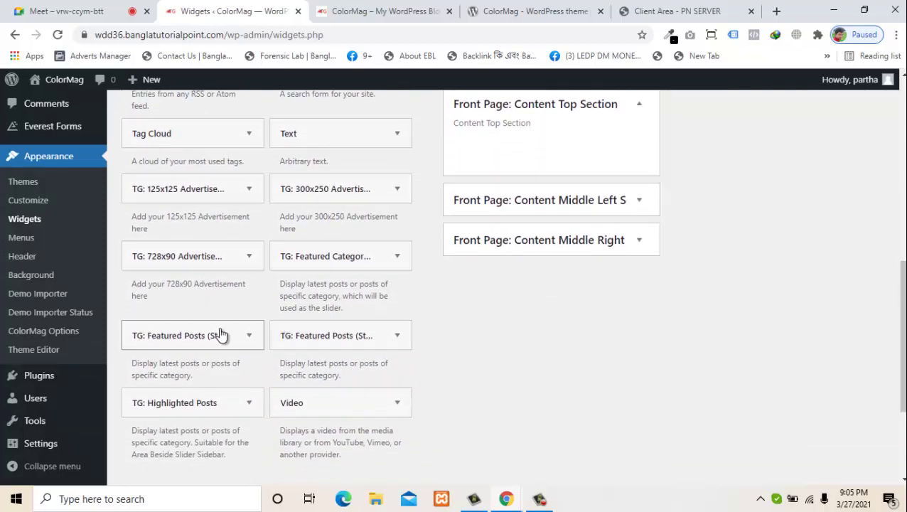
pyautogui.click(348, 347)
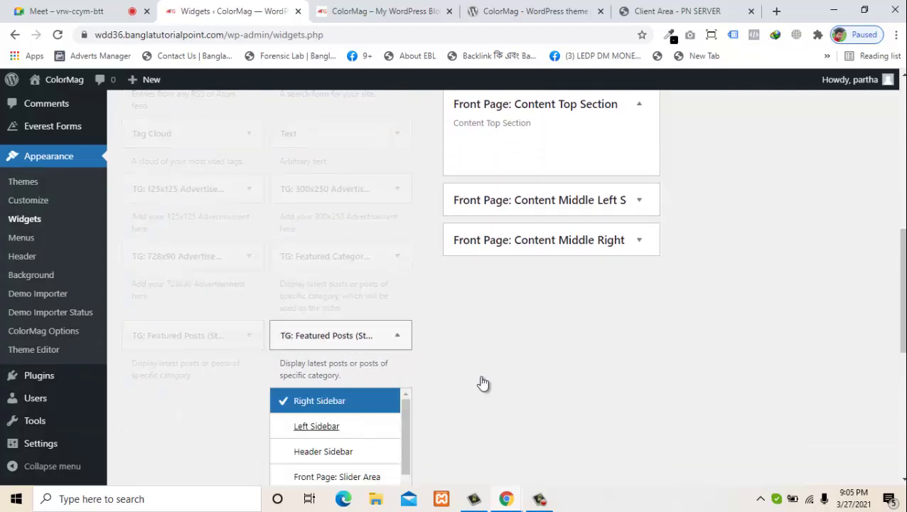
pyautogui.scroll(-3, 589, 303)
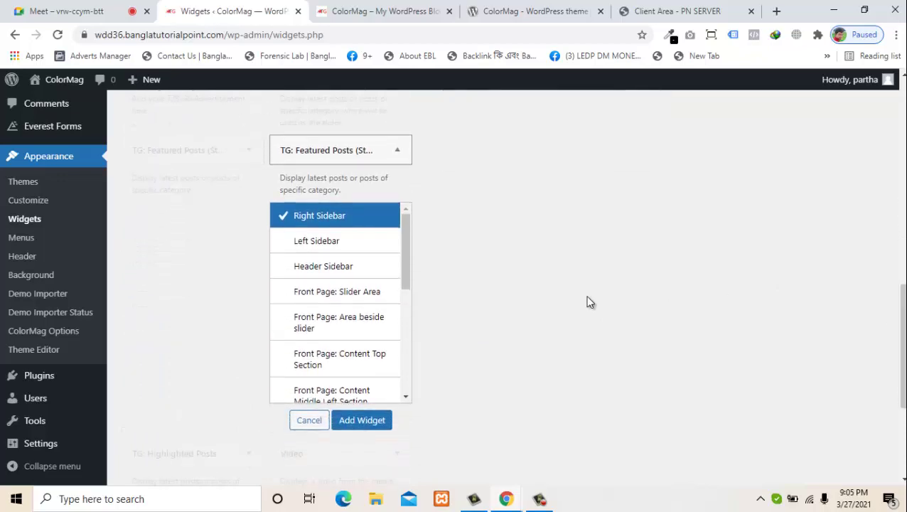
pyautogui.click(377, 421)
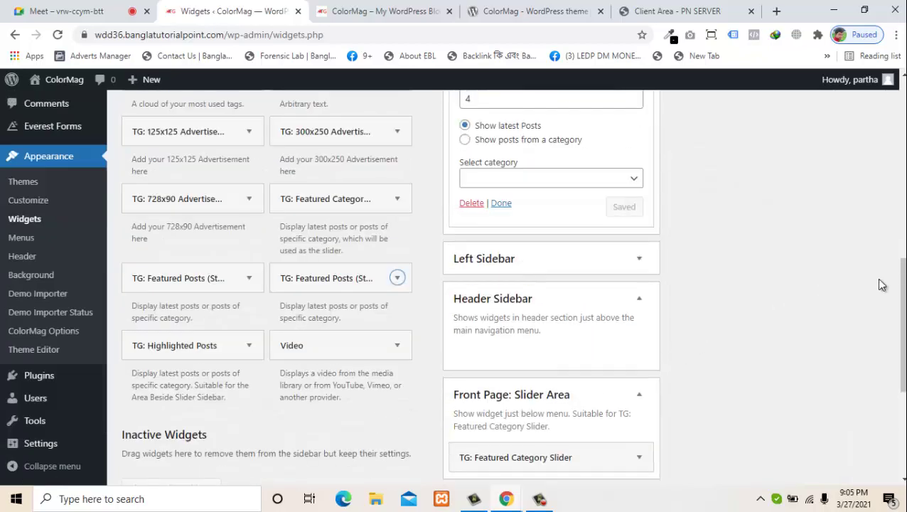
pyautogui.scroll(2, 897, 244)
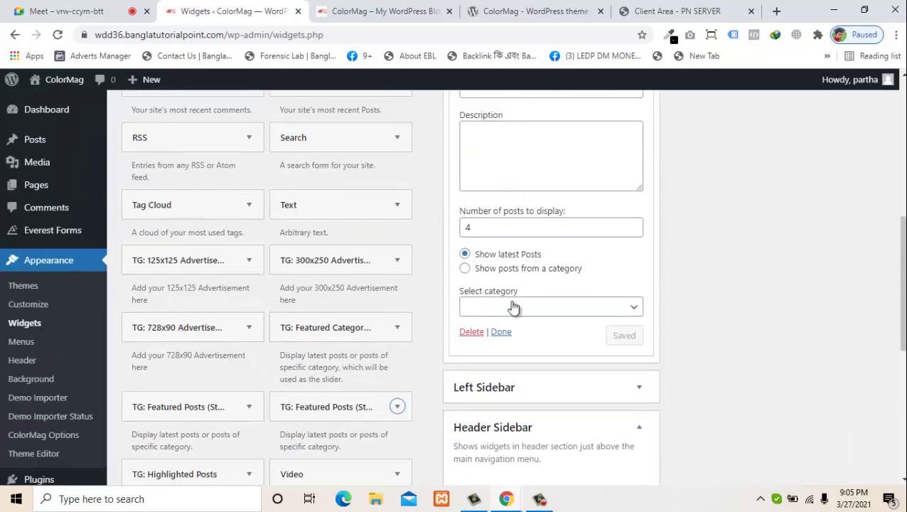
pyautogui.click(501, 332)
pyautogui.scroll(5, 505, 285)
# - Check the live front page's area below the slider and return to the Widgets page
pyautogui.click(390, 10)
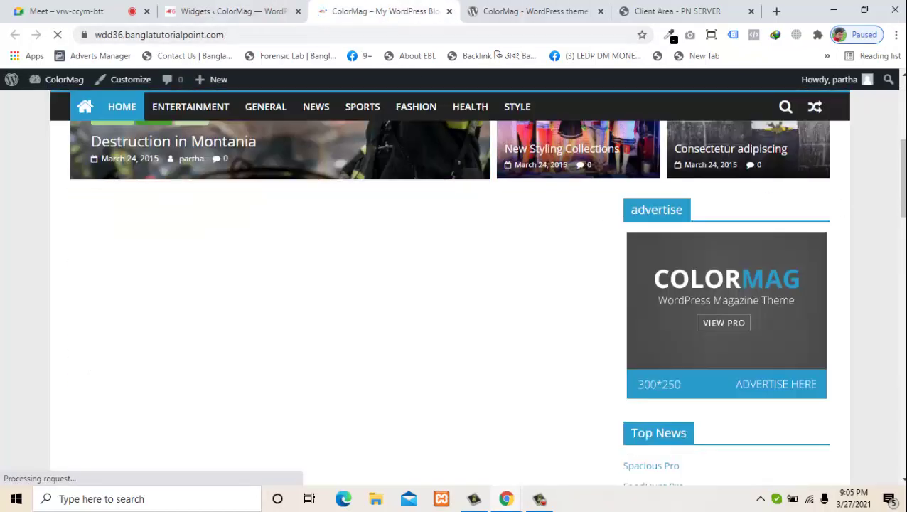
pyautogui.moveTo(903, 192); pyautogui.dragTo(900, 154)
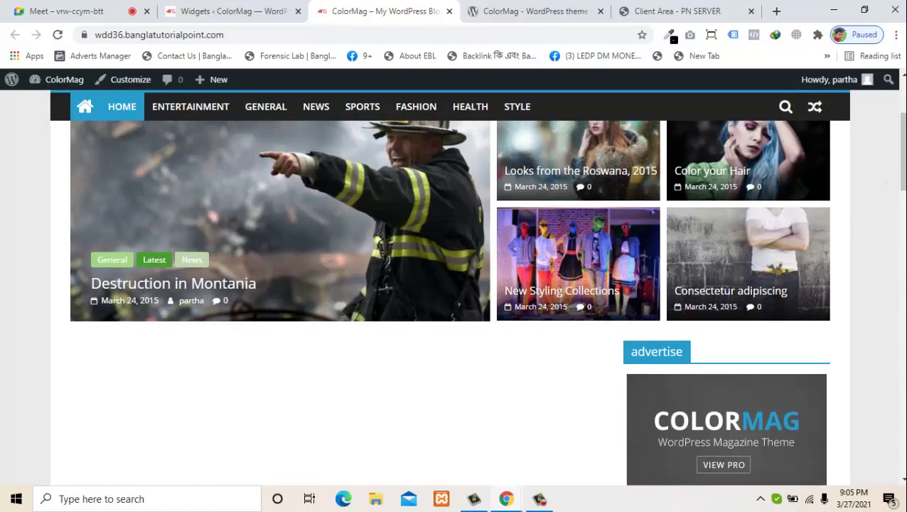
pyautogui.click(222, 11)
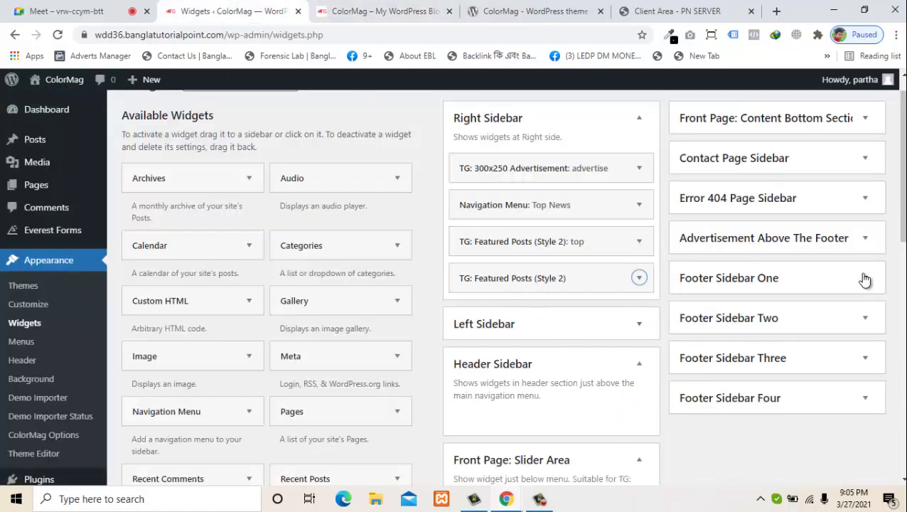
# - Move the untitled TG: Featured Posts (Style 2) widget from the Right Sidebar to Front Page: Content Top Section
pyautogui.moveTo(901, 164); pyautogui.dragTo(902, 175)
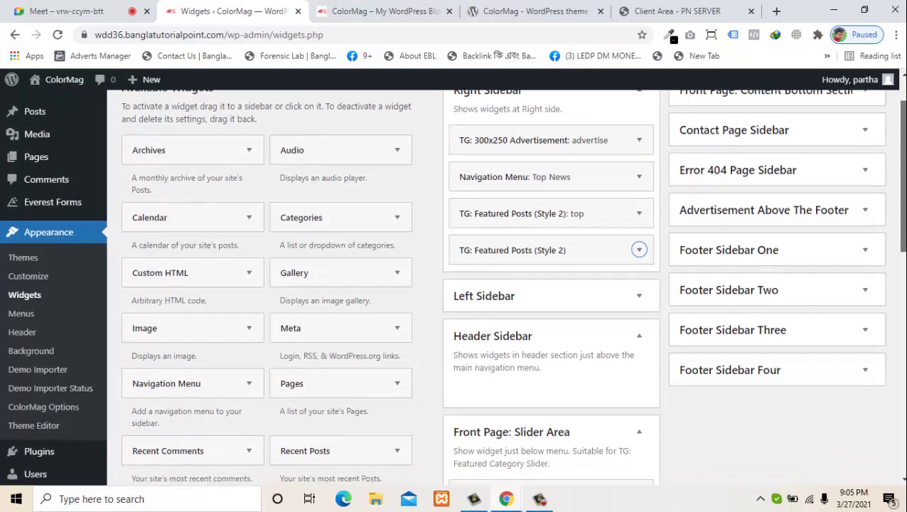
pyautogui.moveTo(900, 226); pyautogui.dragTo(900, 239)
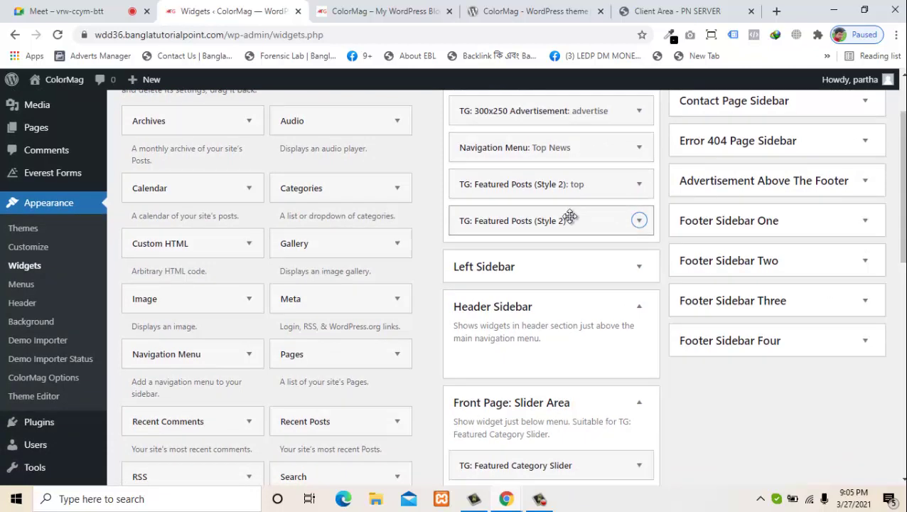
pyautogui.moveTo(560, 285); pyautogui.dragTo(551, 313)
pyautogui.scroll(-3, 718, 268)
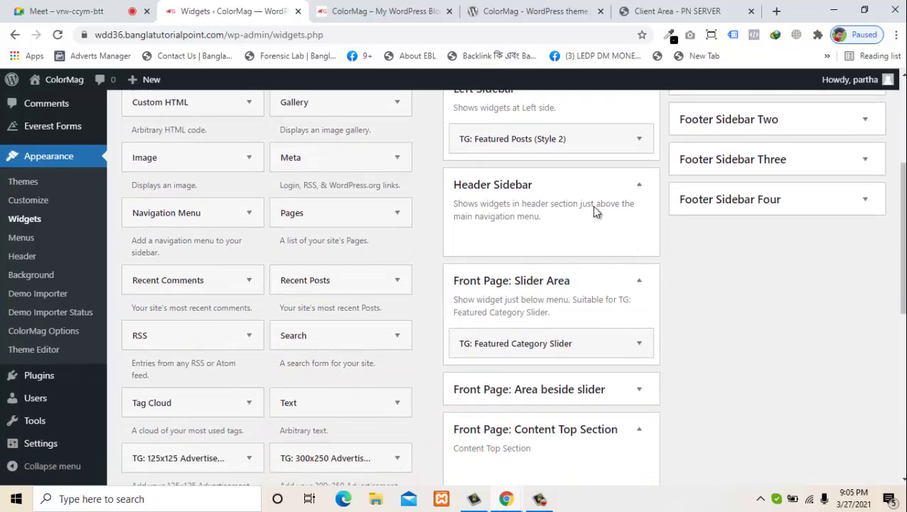
pyautogui.moveTo(557, 217); pyautogui.dragTo(557, 238)
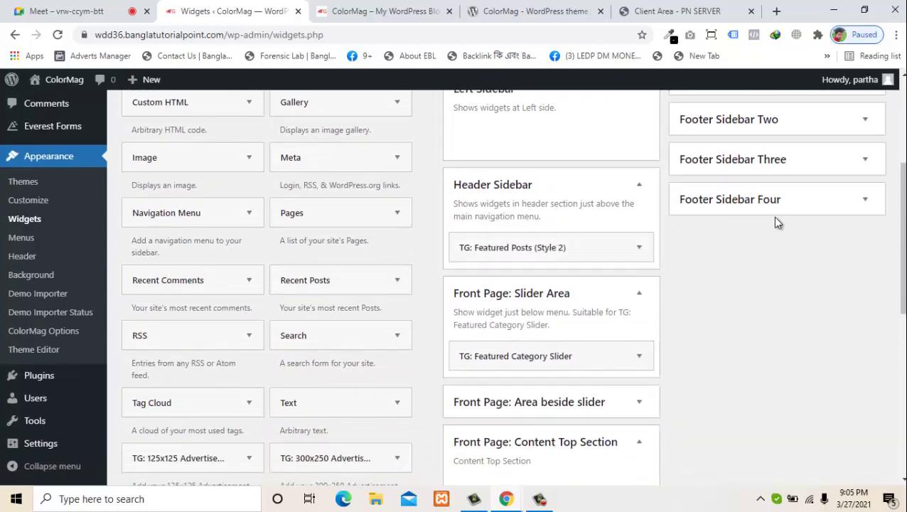
pyautogui.scroll(-1, 745, 192)
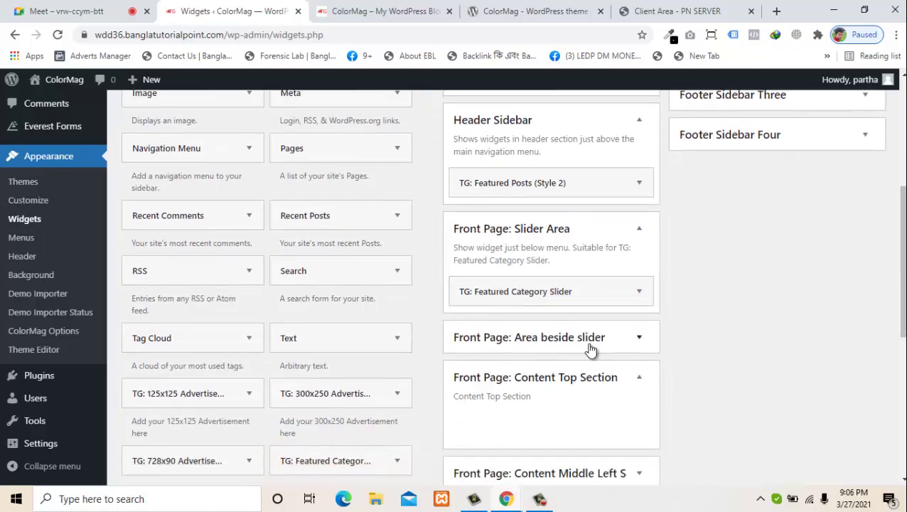
pyautogui.moveTo(551, 194); pyautogui.dragTo(524, 435)
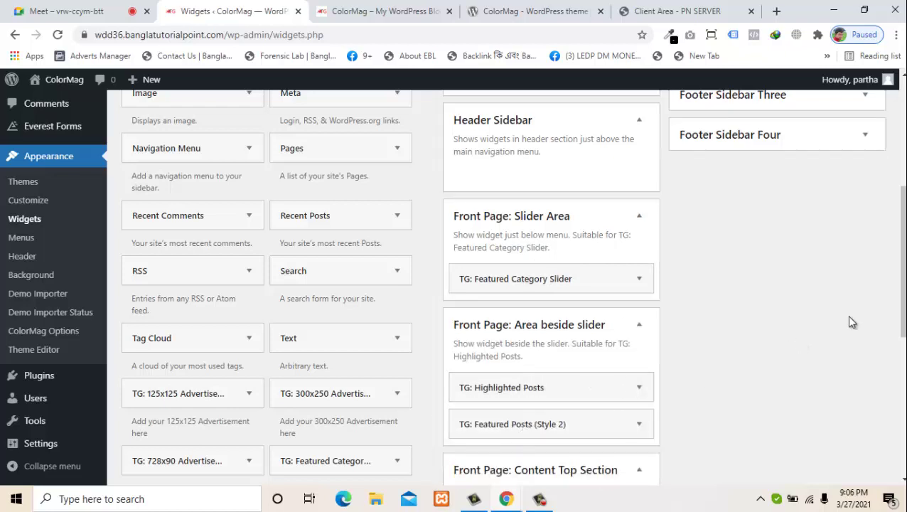
pyautogui.scroll(-2, 899, 330)
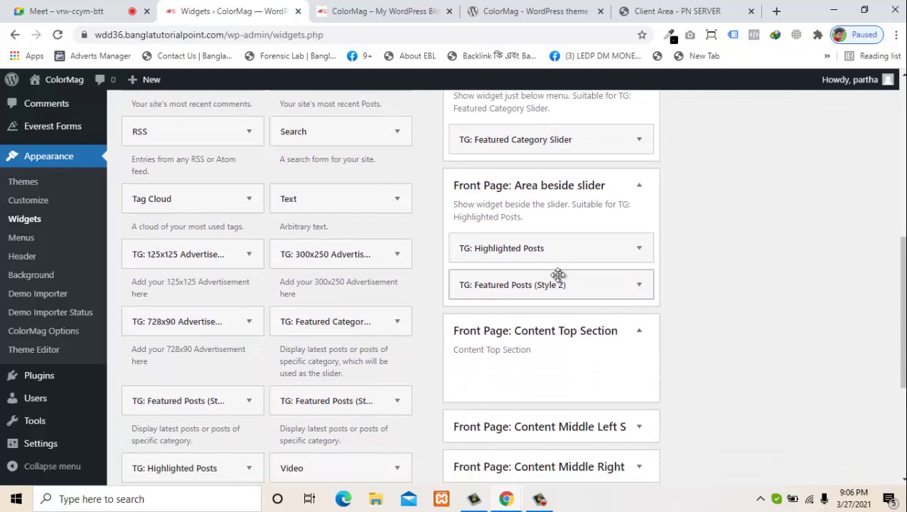
pyautogui.moveTo(555, 291); pyautogui.dragTo(556, 382)
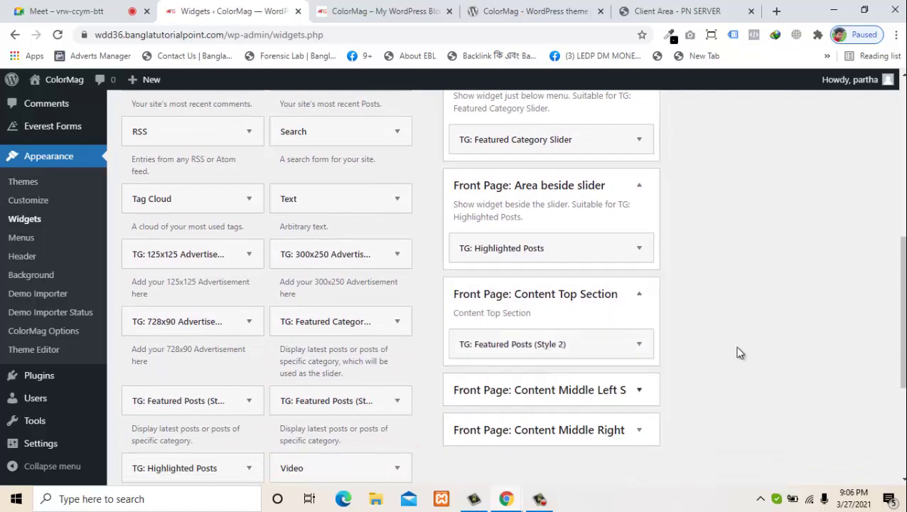
# - Reload the live front page and check how the Style 2 featured posts are laid out below the slider
pyautogui.click(369, 7)
pyautogui.click(57, 35)
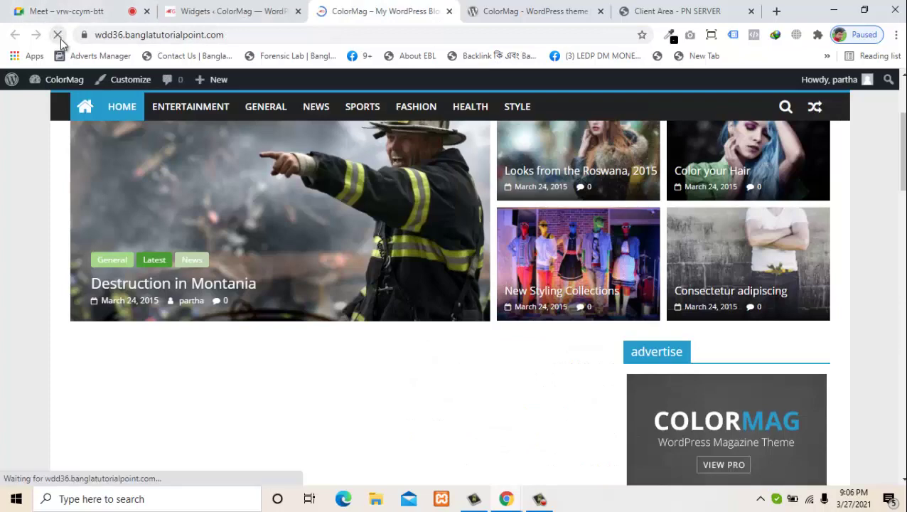
pyautogui.scroll(-3, 431, 211)
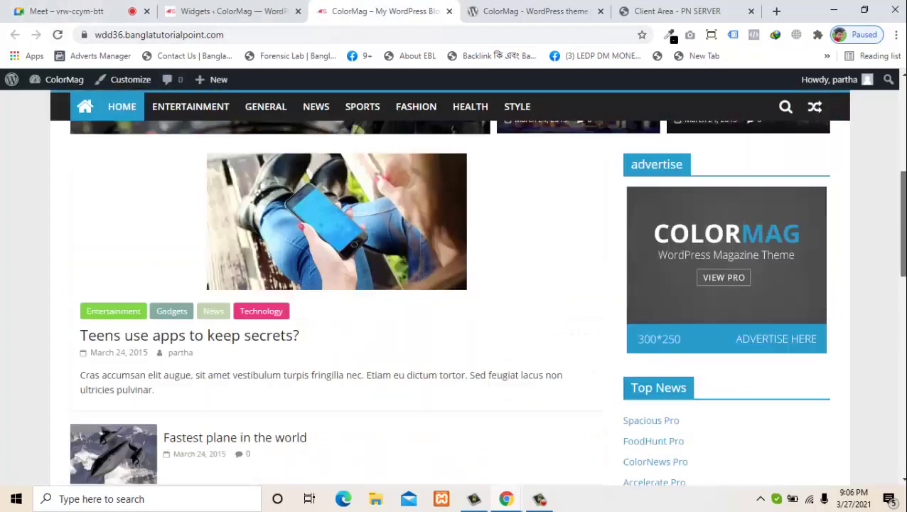
pyautogui.moveTo(897, 242); pyautogui.dragTo(863, 191)
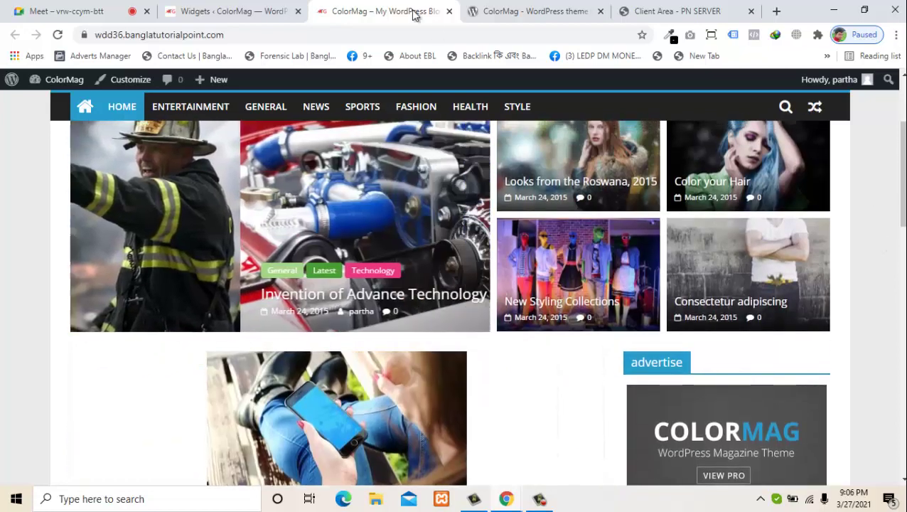
# - Return to the Widgets page and delete the TG: Featured Posts (Style 2) widget from Front Page: Content Top Section
pyautogui.click(230, 11)
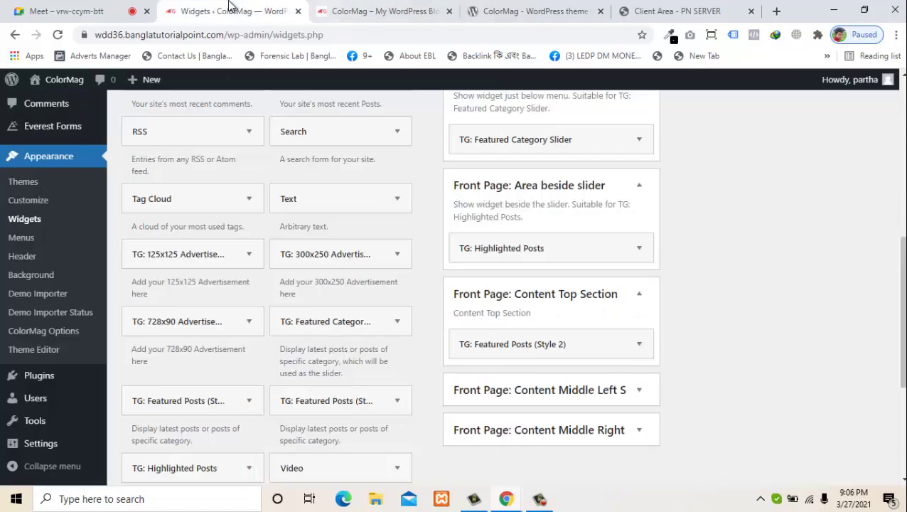
pyautogui.click(635, 345)
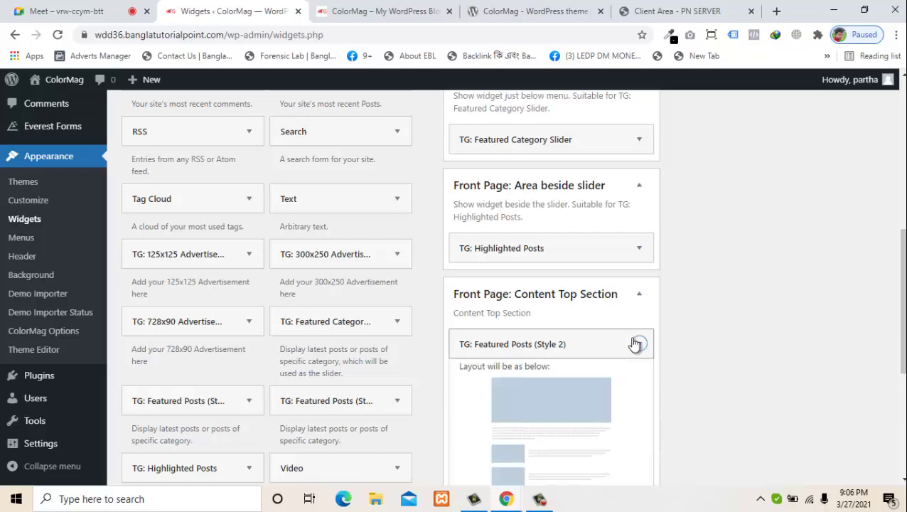
pyautogui.moveTo(902, 280); pyautogui.dragTo(901, 372)
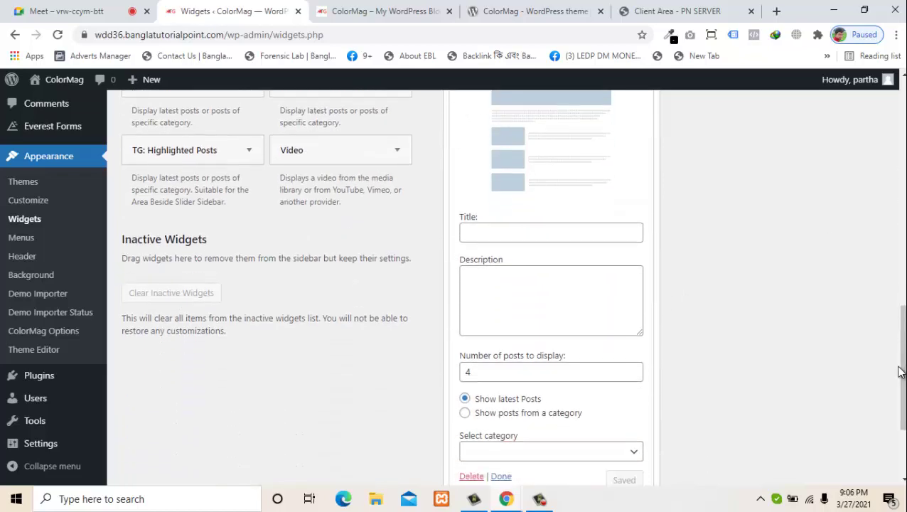
pyautogui.click(471, 477)
# - Add the TG: Featured Posts (Style 1) widget to Front Page: Content Top Section with its default settings and close its settings
pyautogui.moveTo(896, 334); pyautogui.dragTo(898, 364)
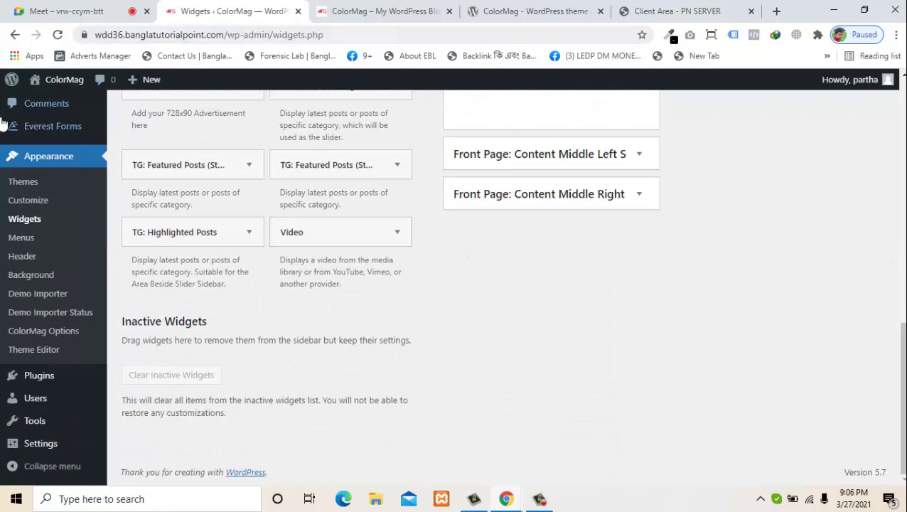
pyautogui.click(255, 166)
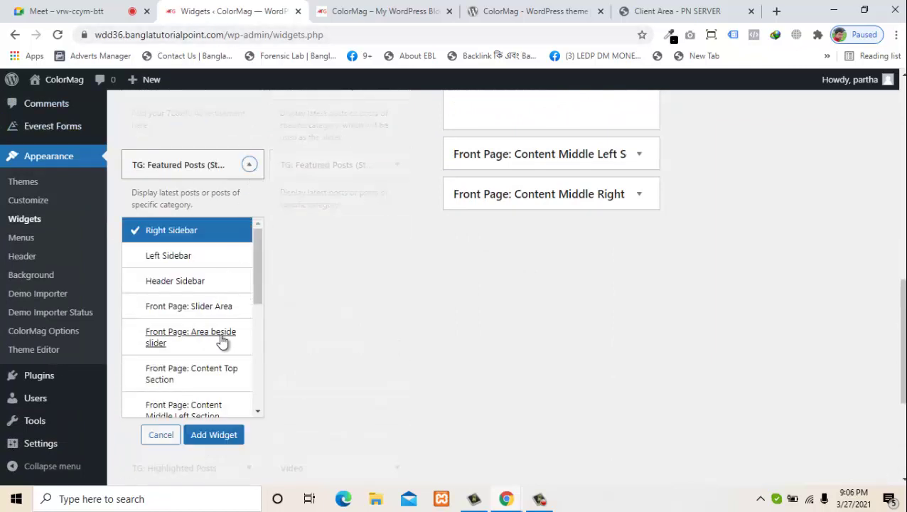
pyautogui.click(207, 373)
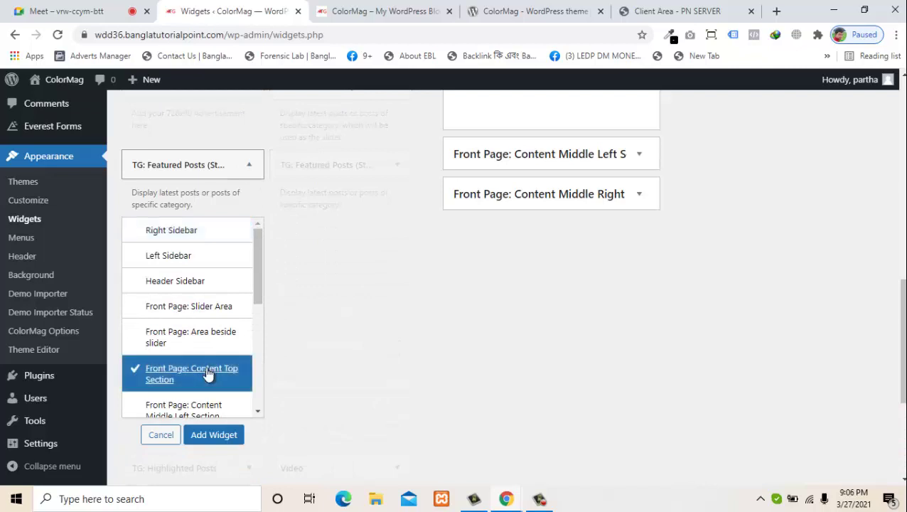
pyautogui.click(212, 430)
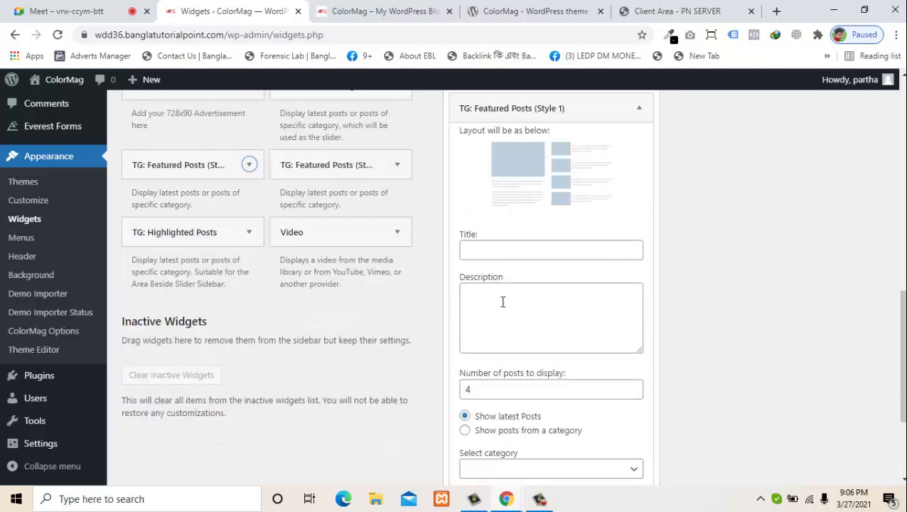
pyautogui.scroll(-1, 546, 396)
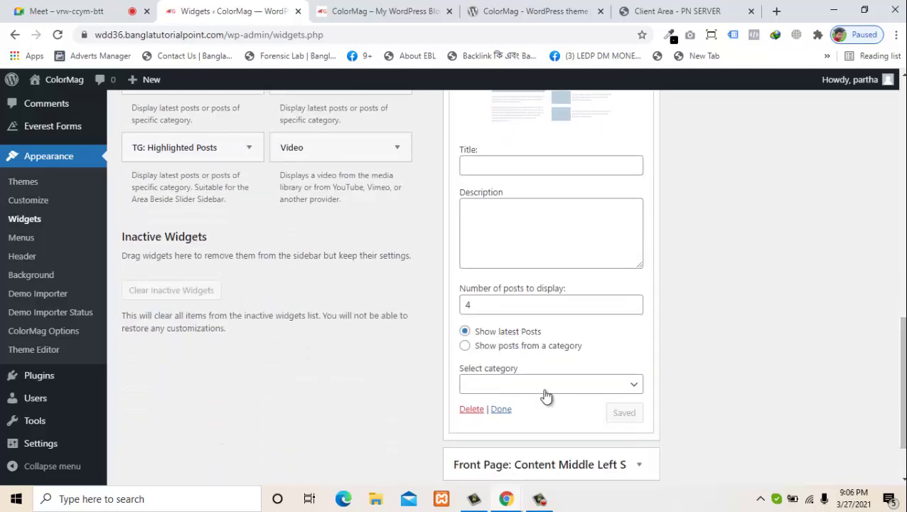
pyautogui.click(502, 410)
# - Reload the live front page, check the Style 1 featured posts layout below the slider, and return to the Widgets page
pyautogui.click(366, 10)
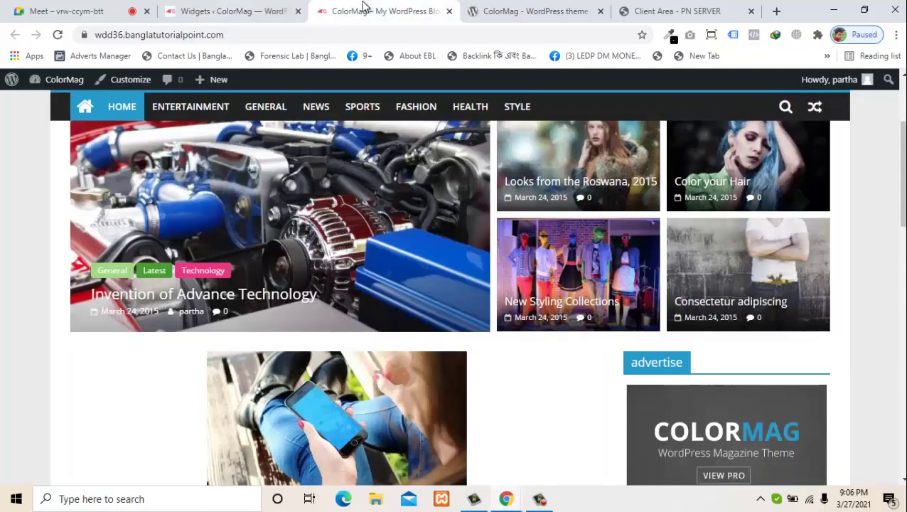
pyautogui.press('F5')
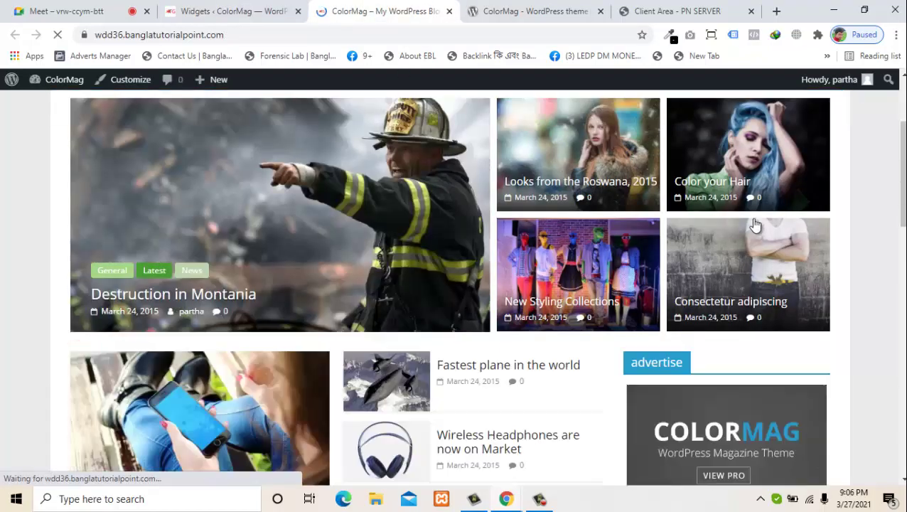
pyautogui.scroll(-5, 900, 234)
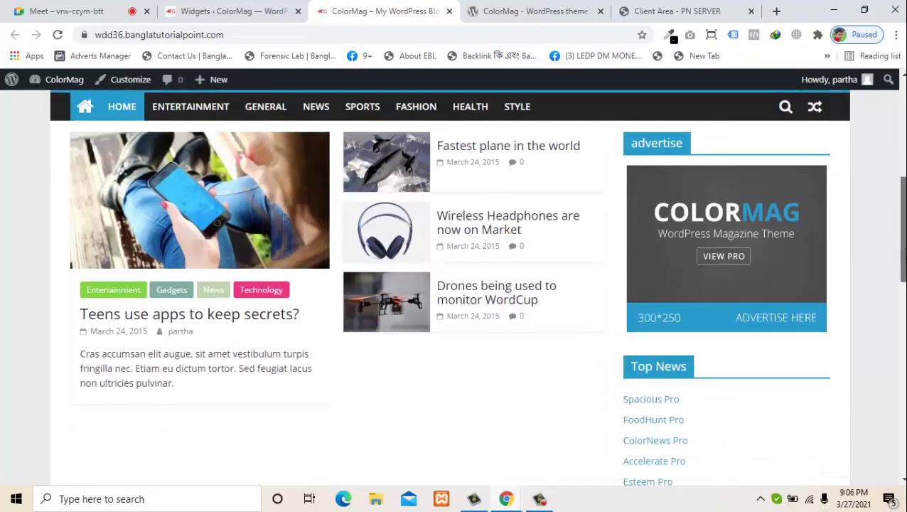
pyautogui.moveTo(903, 260); pyautogui.dragTo(901, 307)
pyautogui.click(209, 9)
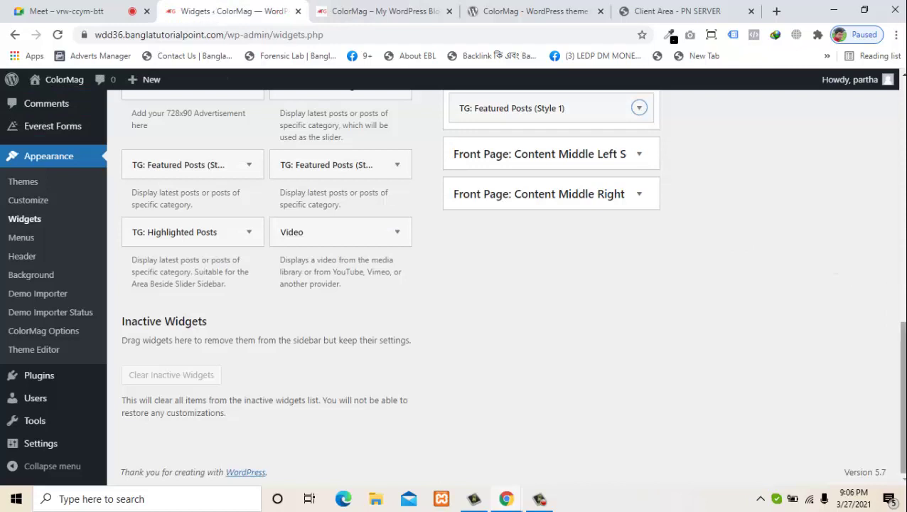
# - Add the TG: Featured Posts (Style 2) widget to Front Page: Content Middle Left Section and close its settings
pyautogui.scroll(2, 600, 239)
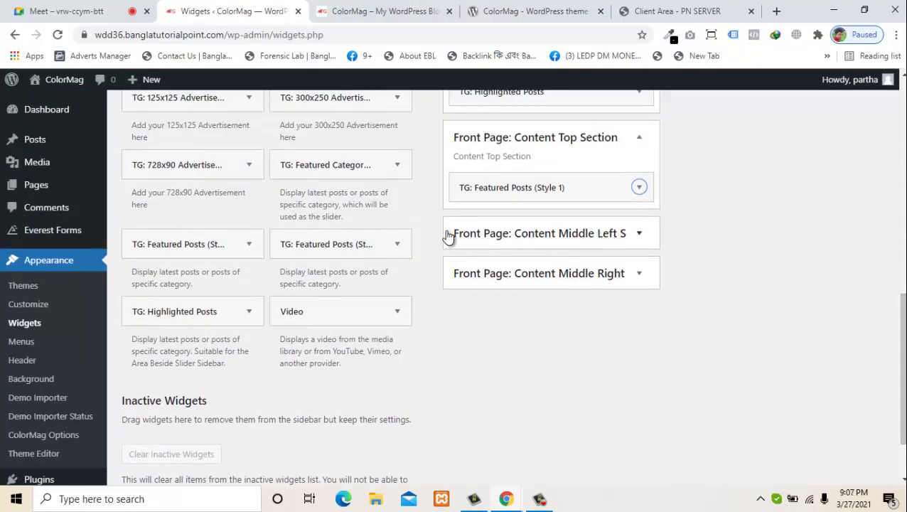
pyautogui.moveTo(487, 254); pyautogui.dragTo(579, 242)
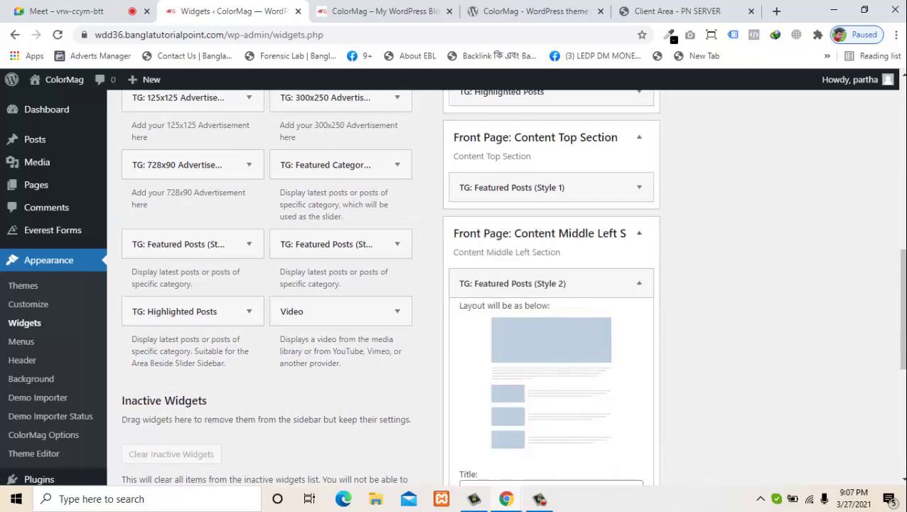
pyautogui.moveTo(903, 318); pyautogui.dragTo(903, 422)
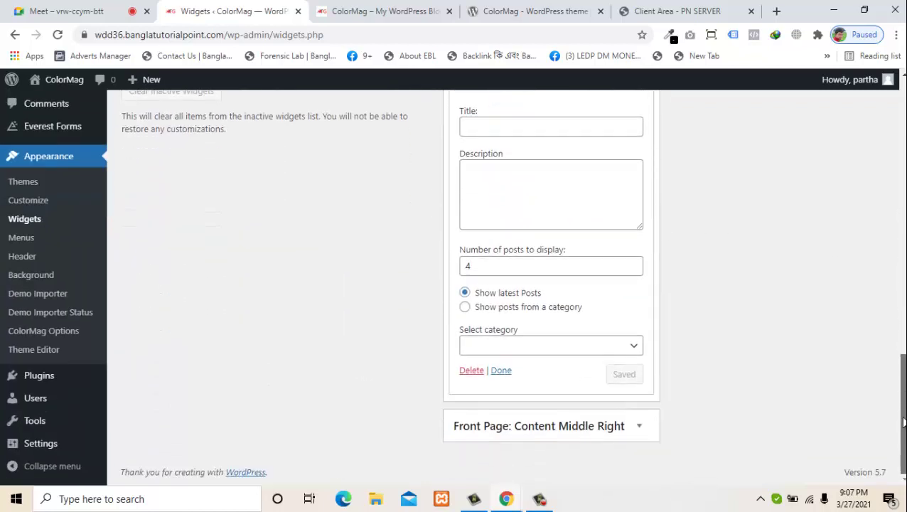
pyautogui.click(500, 372)
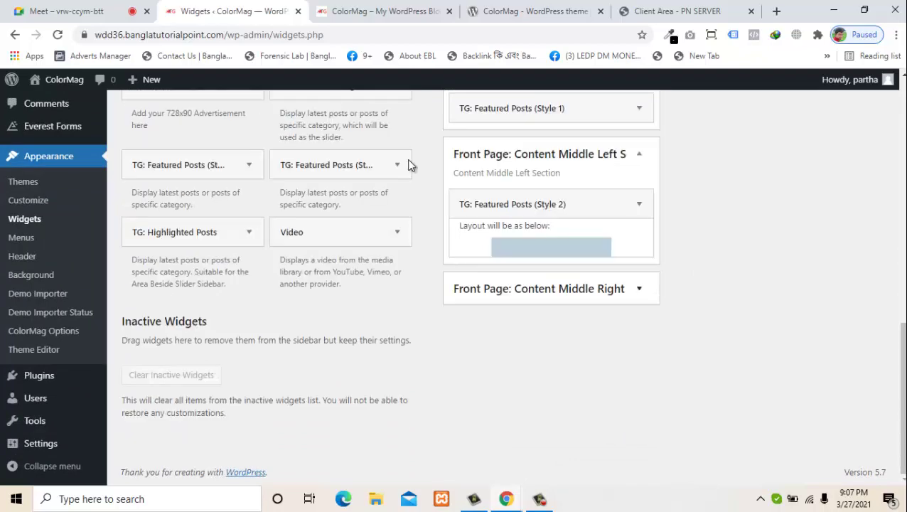
# - Check the middle left section's featured posts on the live front page and return to the Widgets page
pyautogui.click(345, 9)
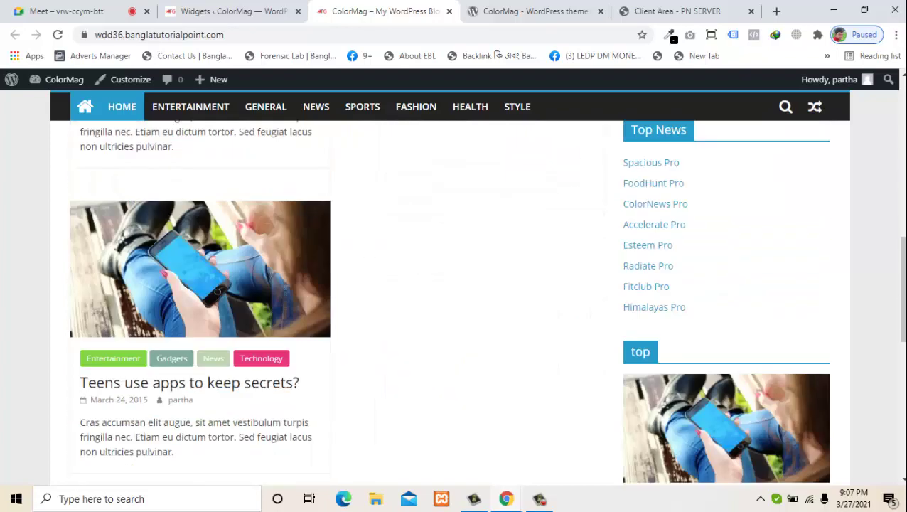
pyautogui.moveTo(902, 290); pyautogui.dragTo(888, 320)
pyautogui.scroll(3, 877, 275)
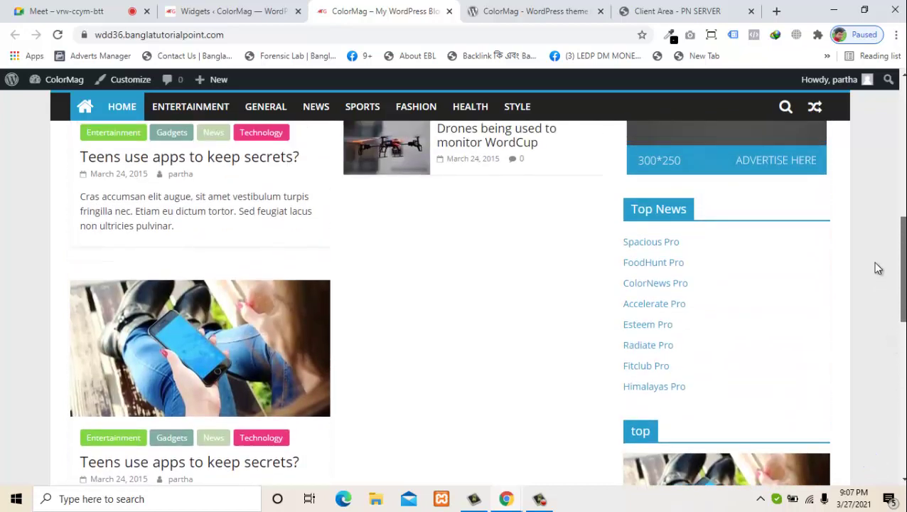
pyautogui.click(210, 10)
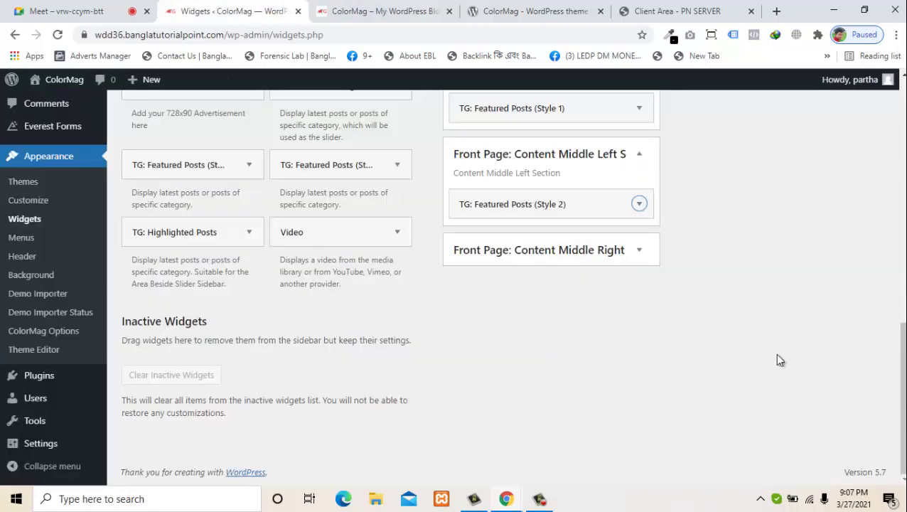
# - Add the TG: Featured Category Slider widget to Front Page: Content Middle Left Section, above the Style 2 featured posts
pyautogui.scroll(2, 898, 324)
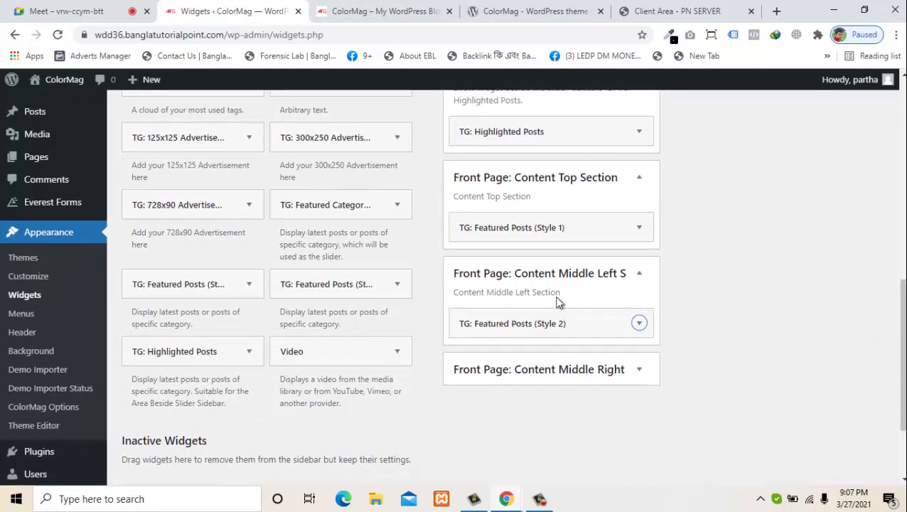
pyautogui.click(327, 206)
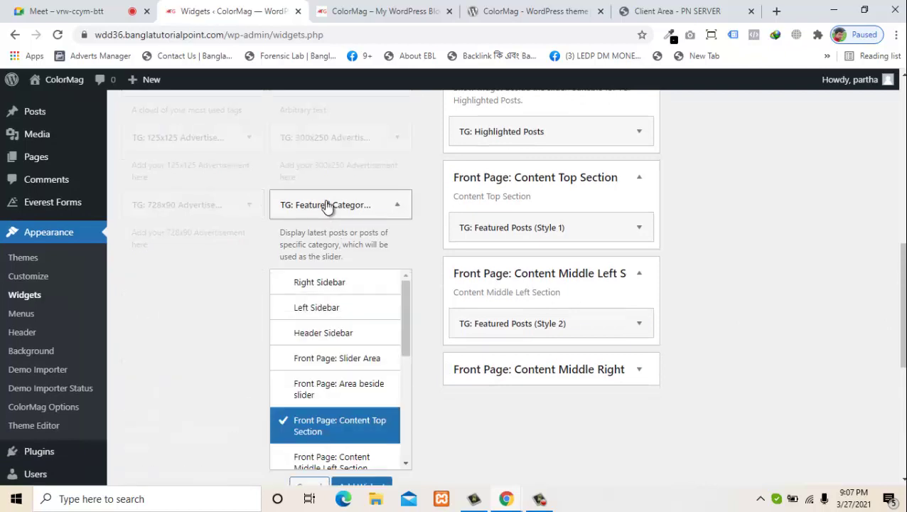
pyautogui.click(329, 207)
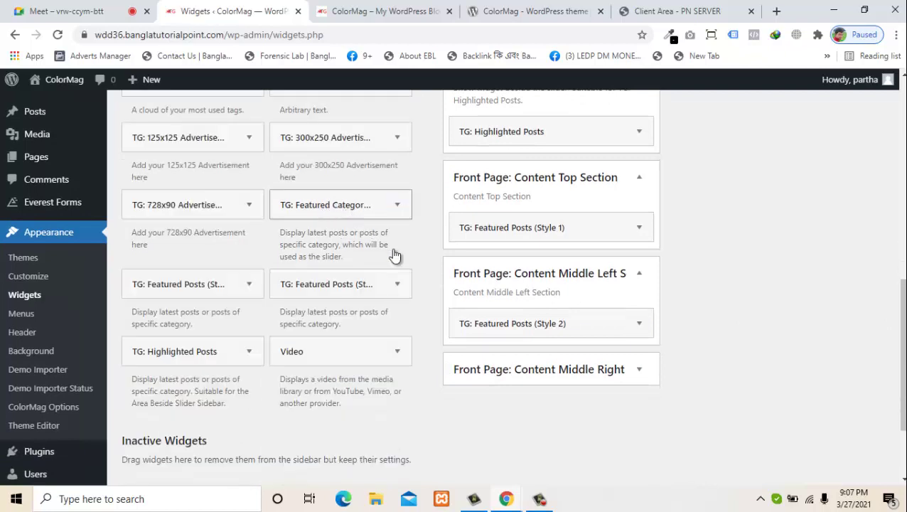
pyautogui.moveTo(395, 254); pyautogui.dragTo(563, 324)
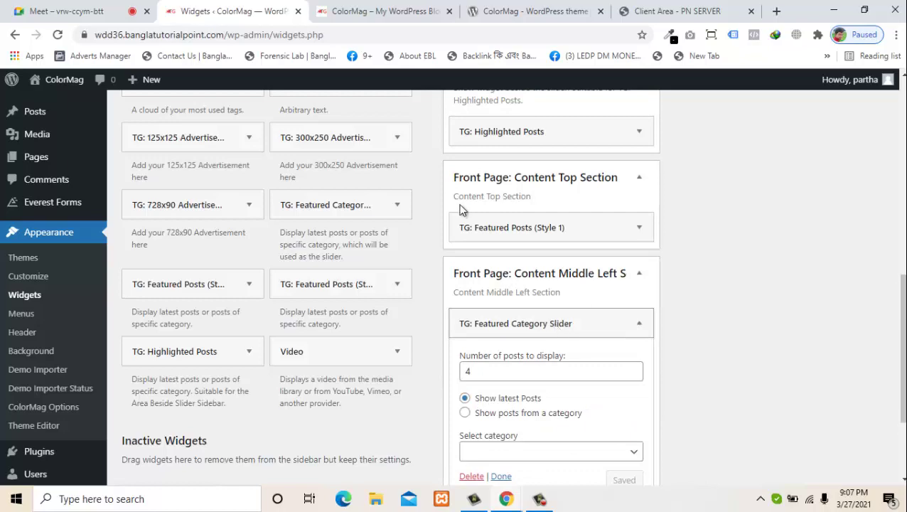
# - Reload the live front page, check how the category slider looks in the middle left section, and return to the Widgets page
pyautogui.click(377, 12)
pyautogui.click(58, 35)
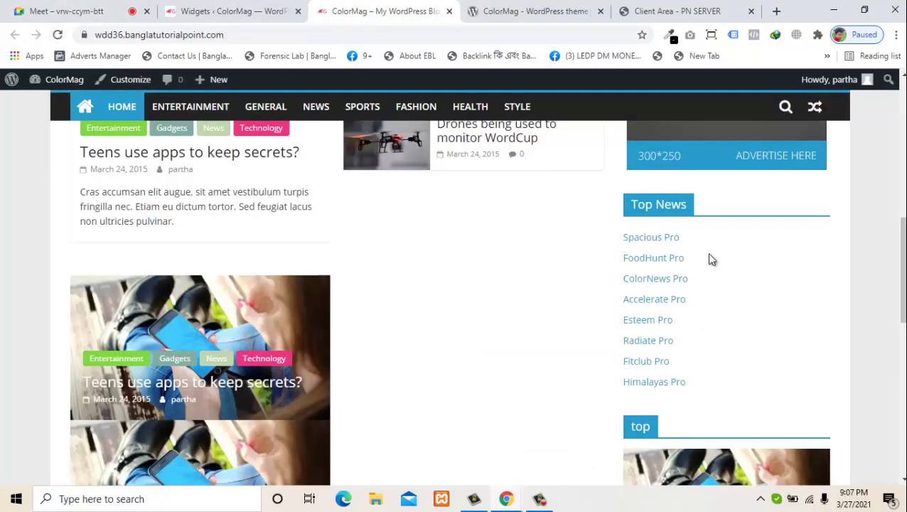
pyautogui.scroll(5, 894, 235)
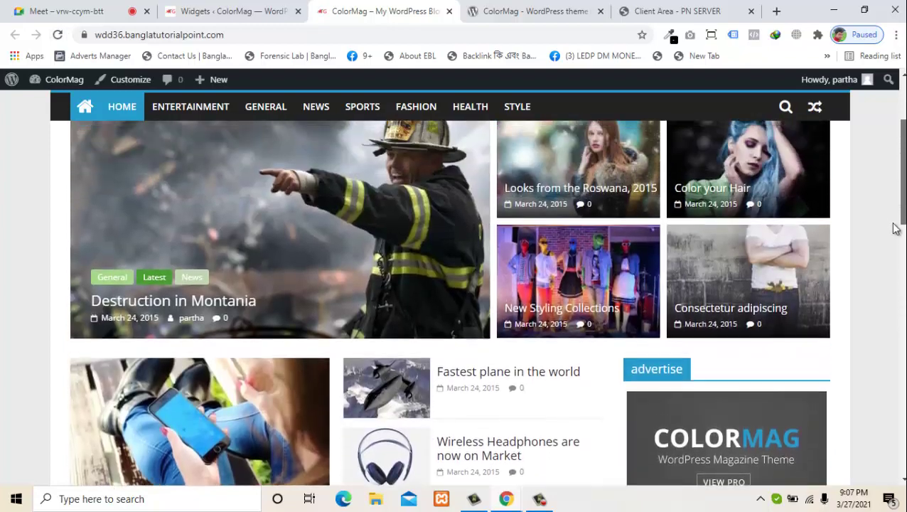
pyautogui.scroll(-8, 895, 227)
pyautogui.moveTo(898, 401); pyautogui.dragTo(854, 271)
pyautogui.click(253, 8)
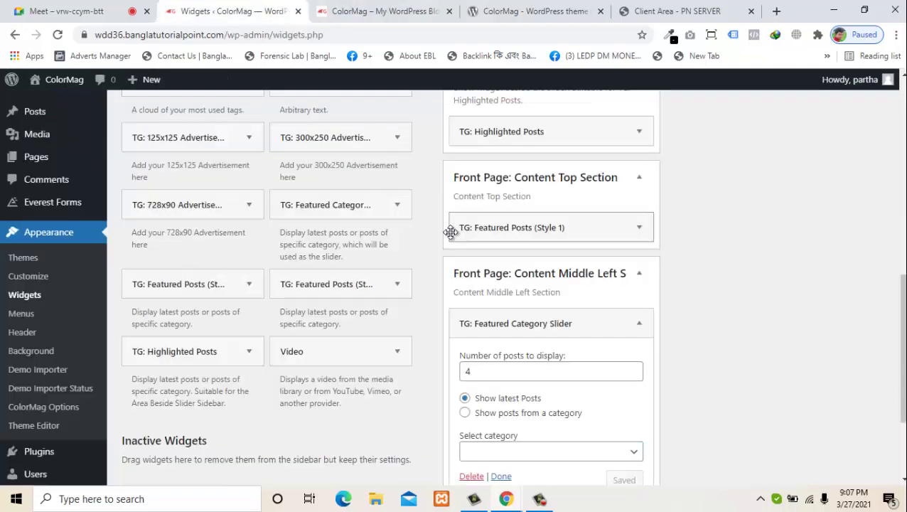
# - Delete the TG: Featured Category Slider widget from Front Page: Content Middle Left Section
pyautogui.click(640, 327)
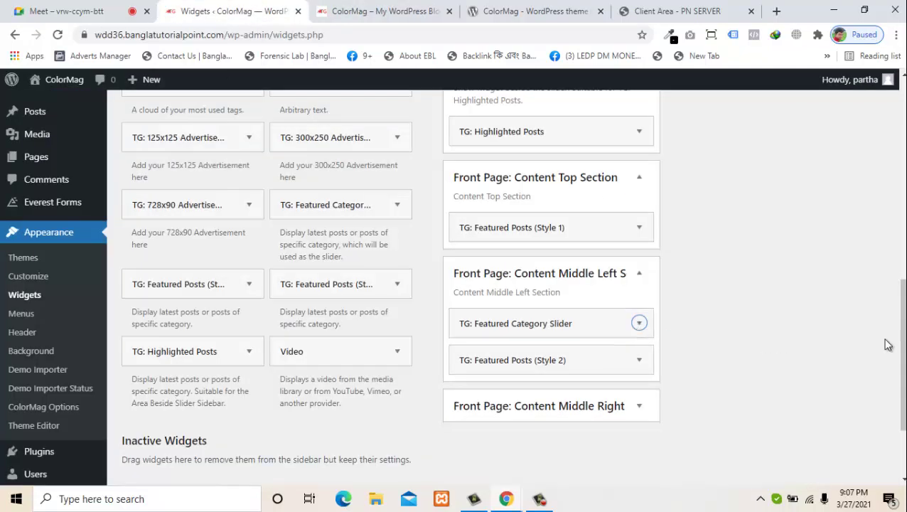
pyautogui.click(639, 324)
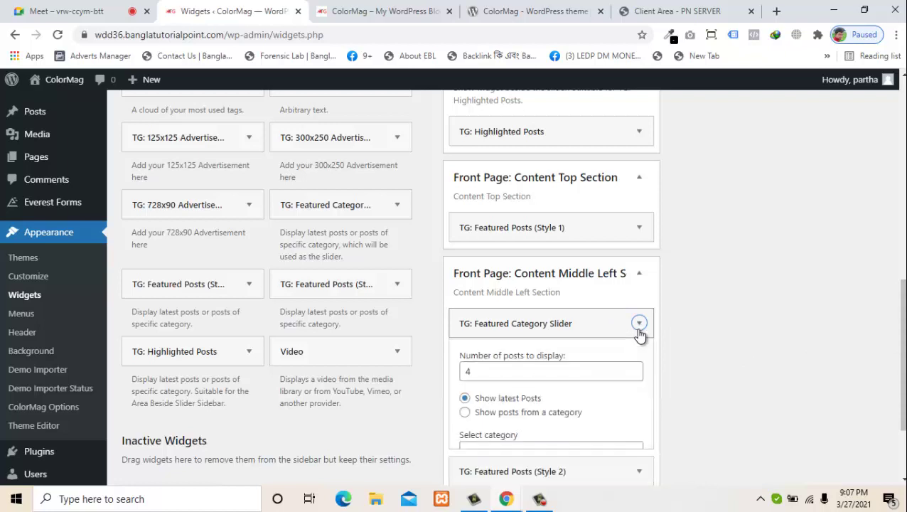
pyautogui.click(472, 477)
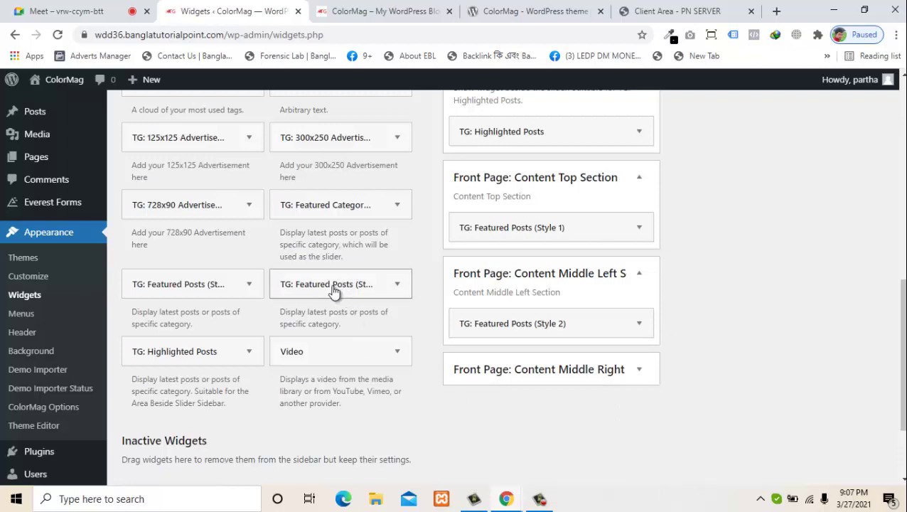
# - Add a TG: Featured Posts (Style 2) widget to Front Page: Content Middle Right Section and check both middle columns on the reloaded front page
pyautogui.moveTo(452, 366); pyautogui.dragTo(562, 383)
pyautogui.click(390, 9)
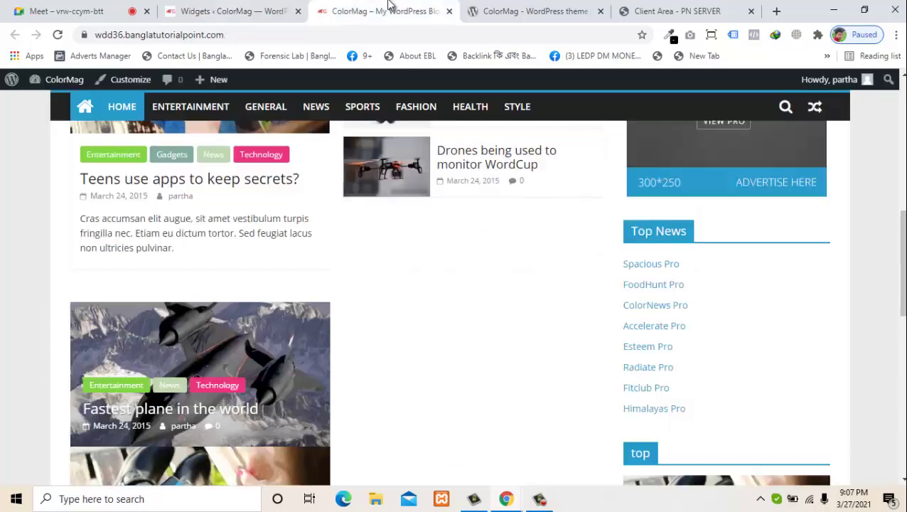
pyautogui.press('F5')
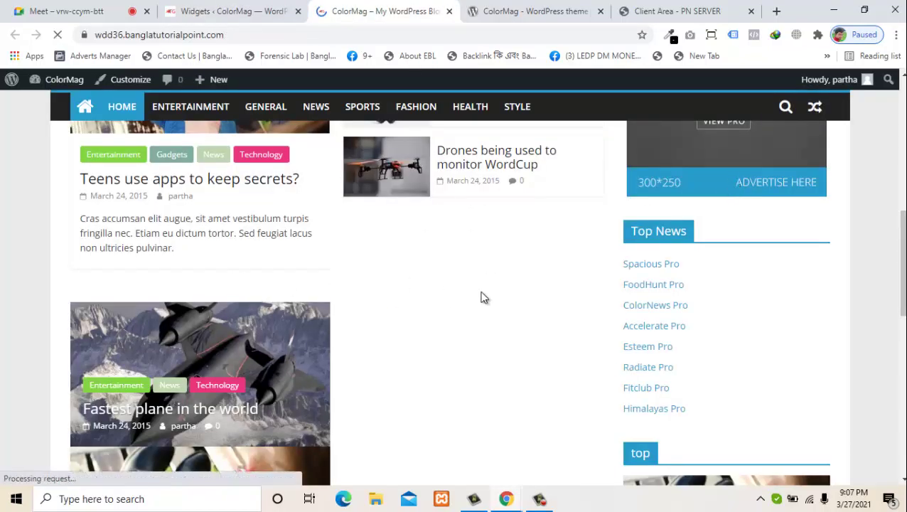
pyautogui.scroll(-4, 900, 263)
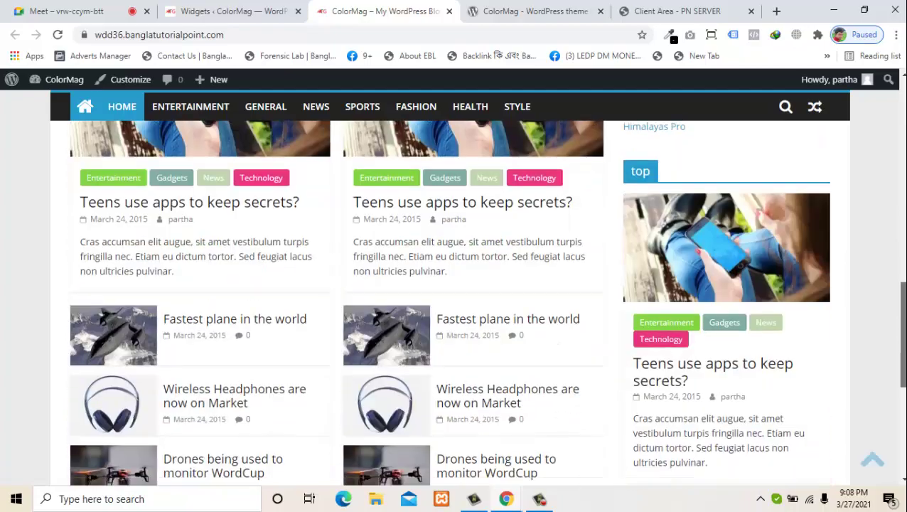
pyautogui.scroll(-1, 487, 302)
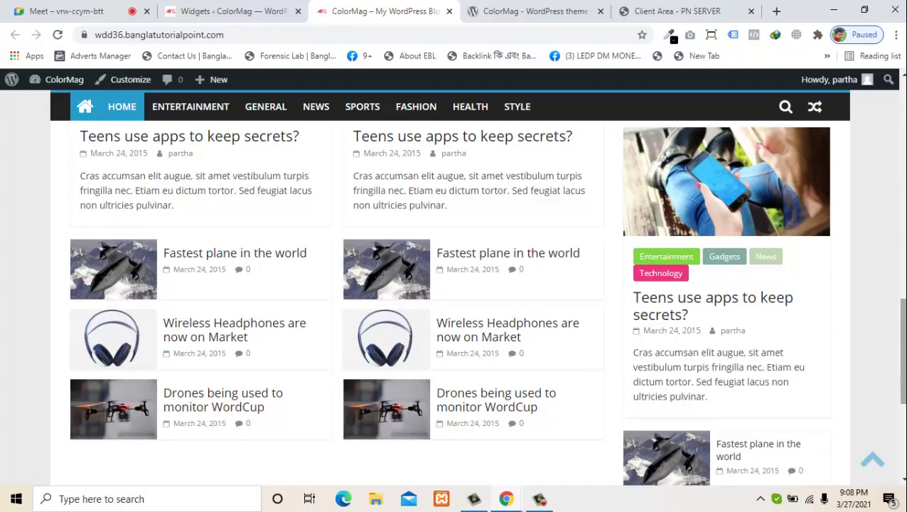
pyautogui.moveTo(902, 348); pyautogui.dragTo(855, 429)
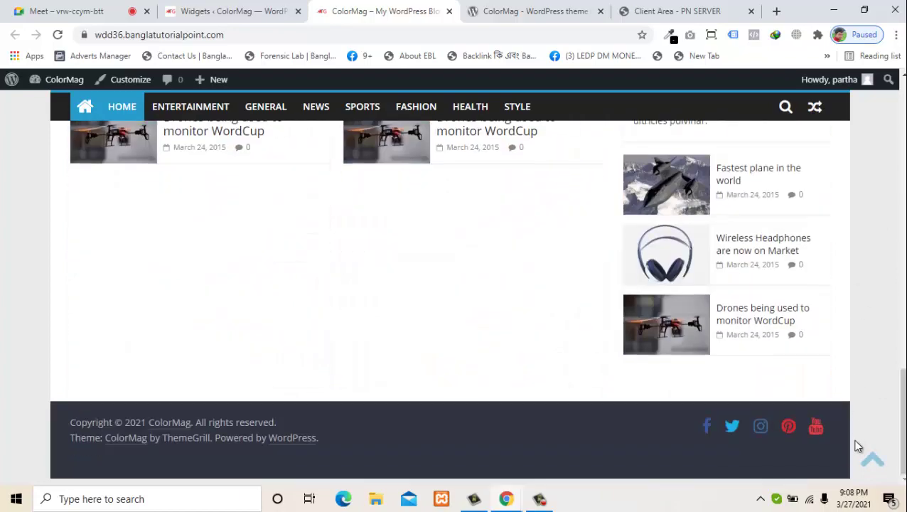
pyautogui.click(221, 6)
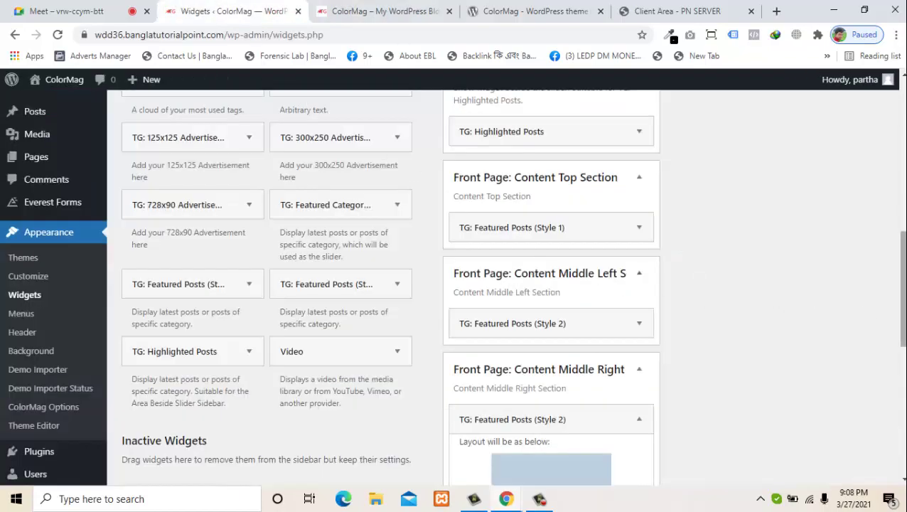
# - Collapse the Content Middle Right and Content Middle Left widget areas and expand Front Page: Content Bottom Section
pyautogui.moveTo(900, 298); pyautogui.dragTo(876, 306)
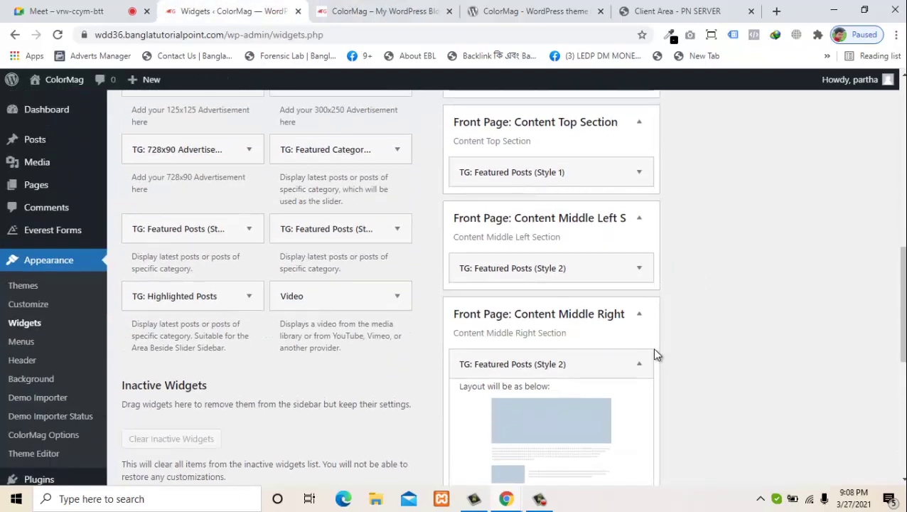
pyautogui.click(640, 363)
pyautogui.click(643, 315)
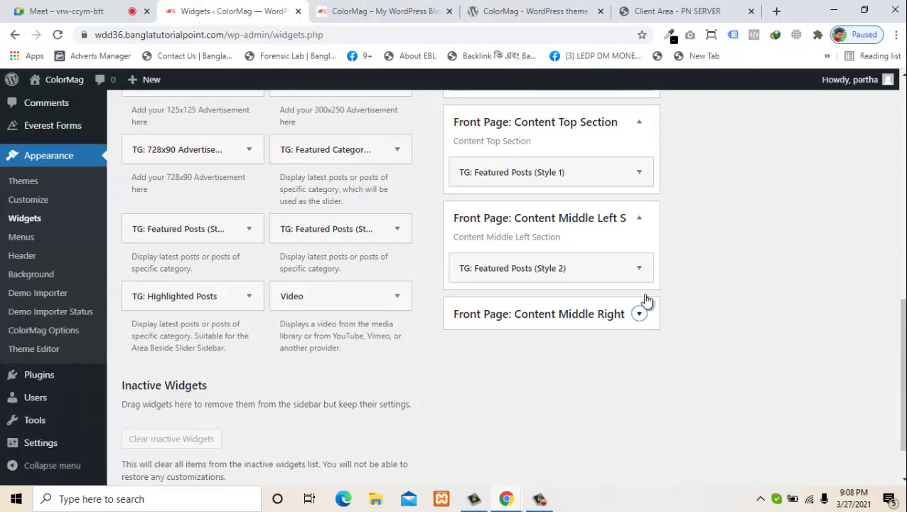
pyautogui.click(639, 220)
pyautogui.moveTo(901, 328); pyautogui.dragTo(897, 124)
pyautogui.click(824, 152)
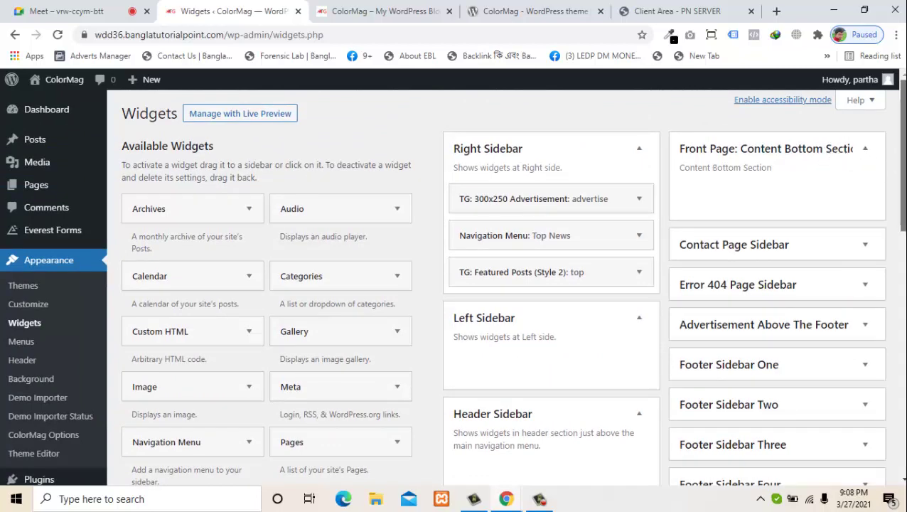
# - Add a TG: Featured Posts (Style 1) widget to Front Page: Content Bottom Section and close its settings
pyautogui.moveTo(900, 165); pyautogui.dragTo(899, 370)
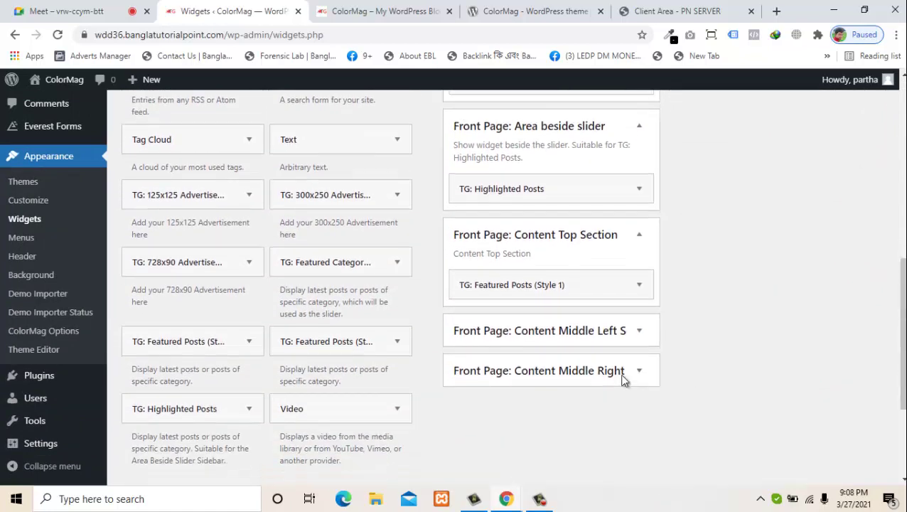
pyautogui.click(232, 350)
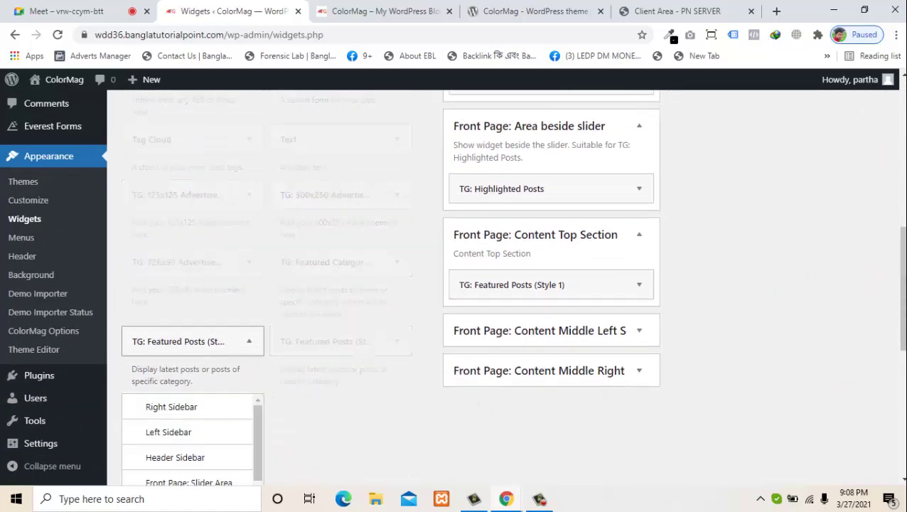
pyautogui.scroll(-3, 465, 304)
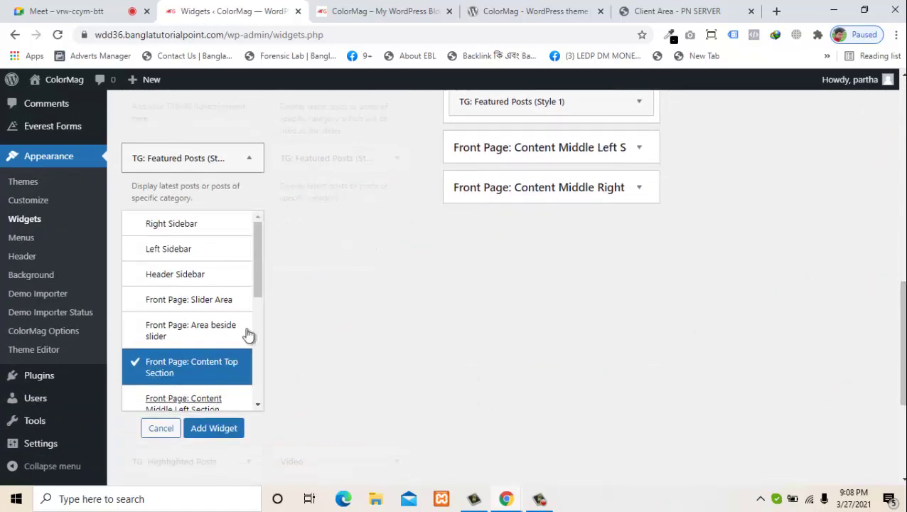
pyautogui.moveTo(260, 278); pyautogui.dragTo(259, 302)
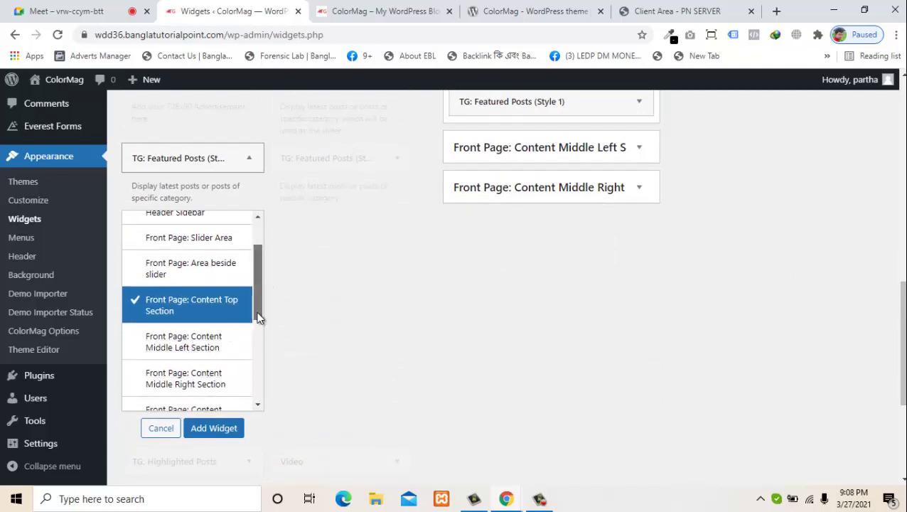
pyautogui.moveTo(259, 319); pyautogui.dragTo(259, 355)
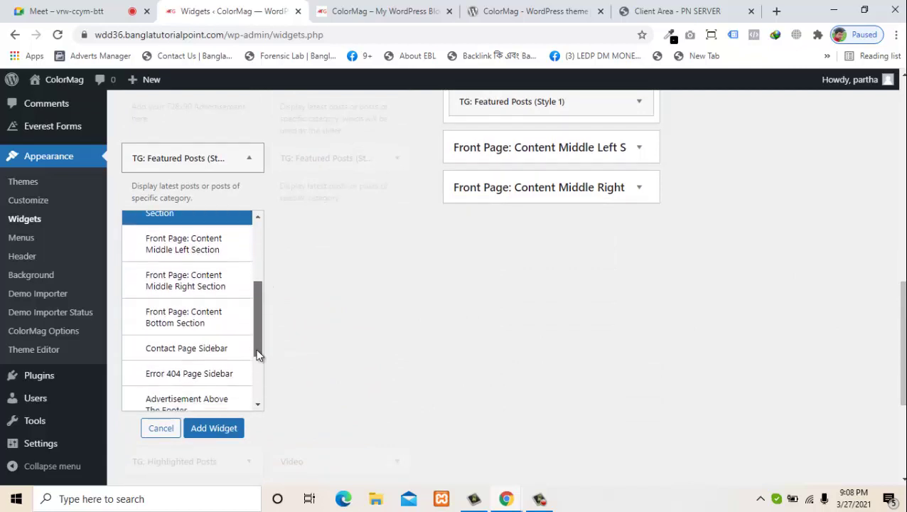
pyautogui.click(193, 310)
pyautogui.click(225, 437)
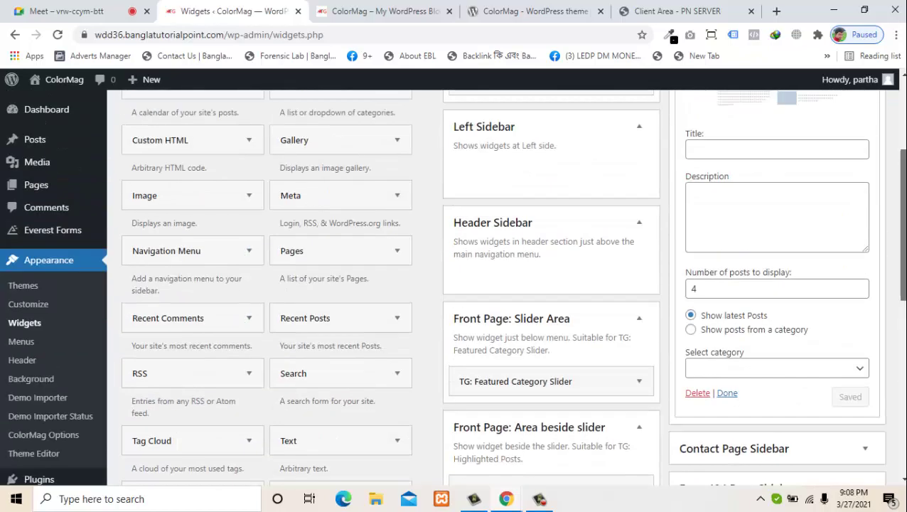
pyautogui.click(727, 395)
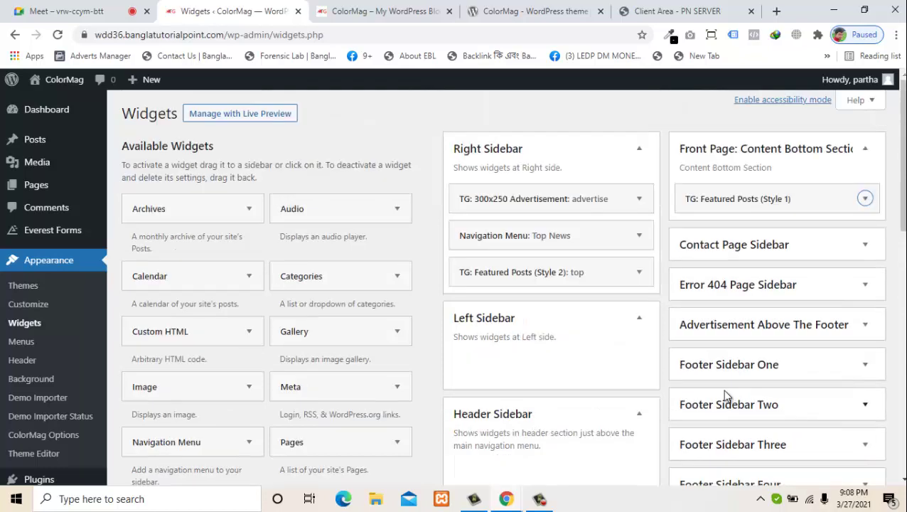
# - Check the bottom section and footer on the live front page and return to the Widgets page
pyautogui.click(481, 9)
pyautogui.click(431, 11)
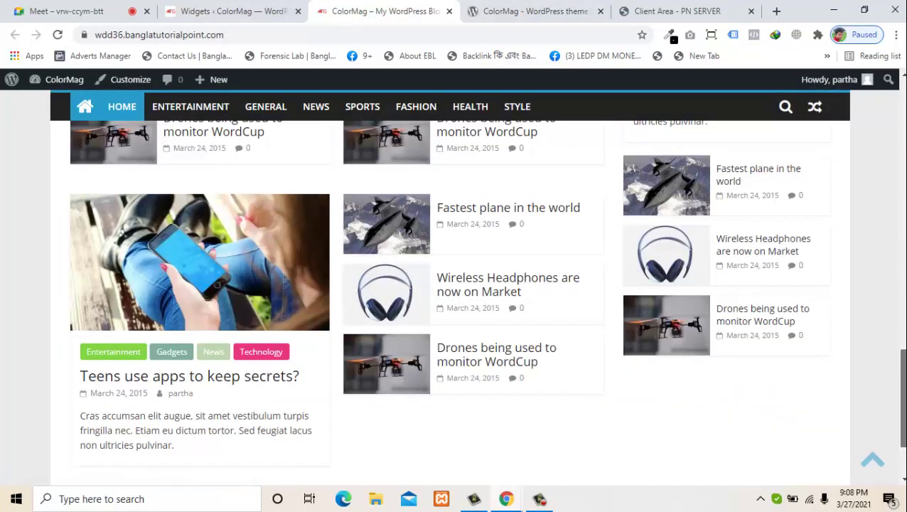
pyautogui.moveTo(902, 384); pyautogui.dragTo(902, 427)
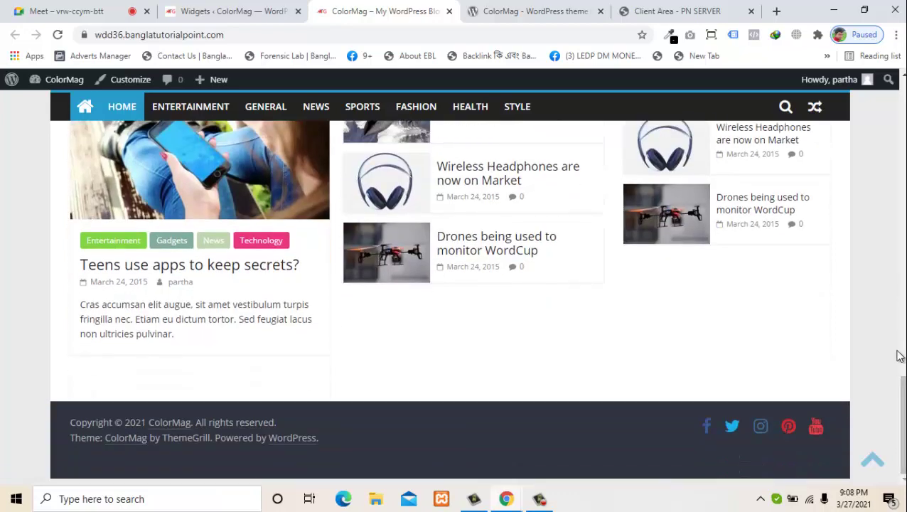
pyautogui.moveTo(900, 384); pyautogui.dragTo(884, 425)
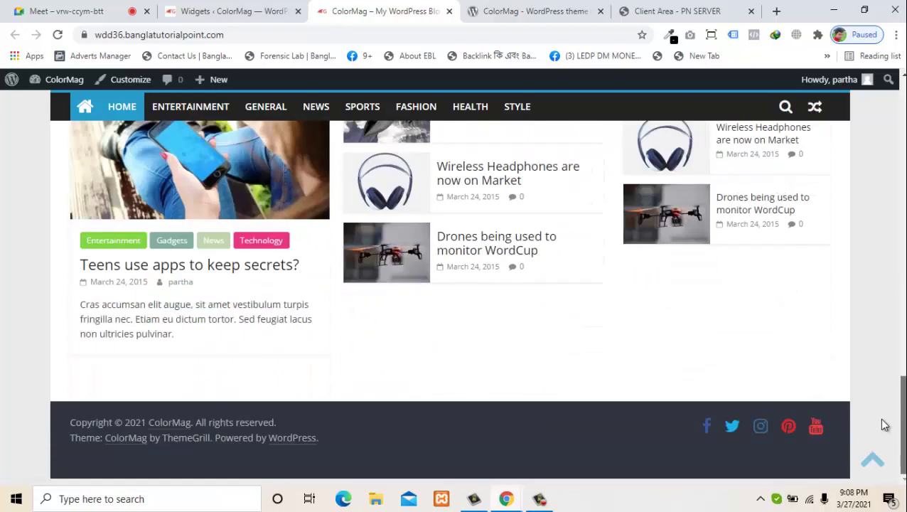
pyautogui.click(295, 8)
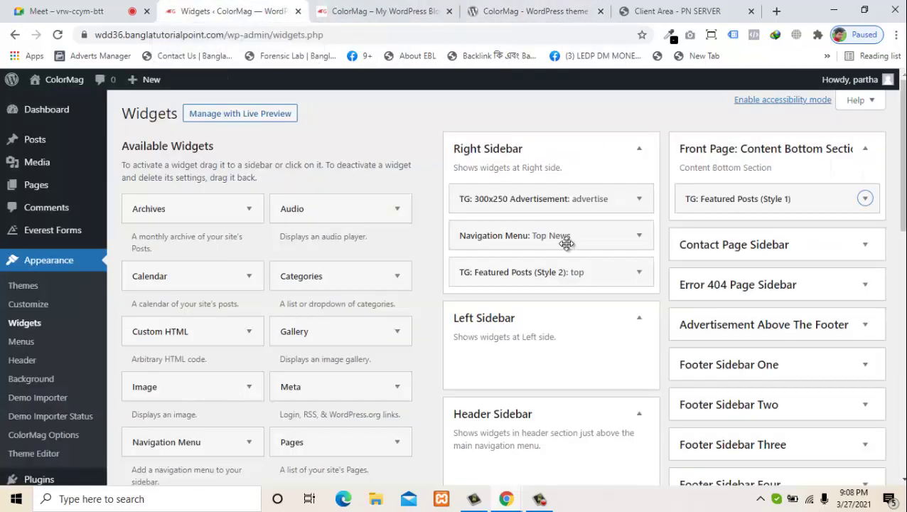
# - Expand the Footer Sidebar One area and search the Widgets page for "text"
pyautogui.moveTo(902, 157); pyautogui.dragTo(902, 212)
pyautogui.click(853, 213)
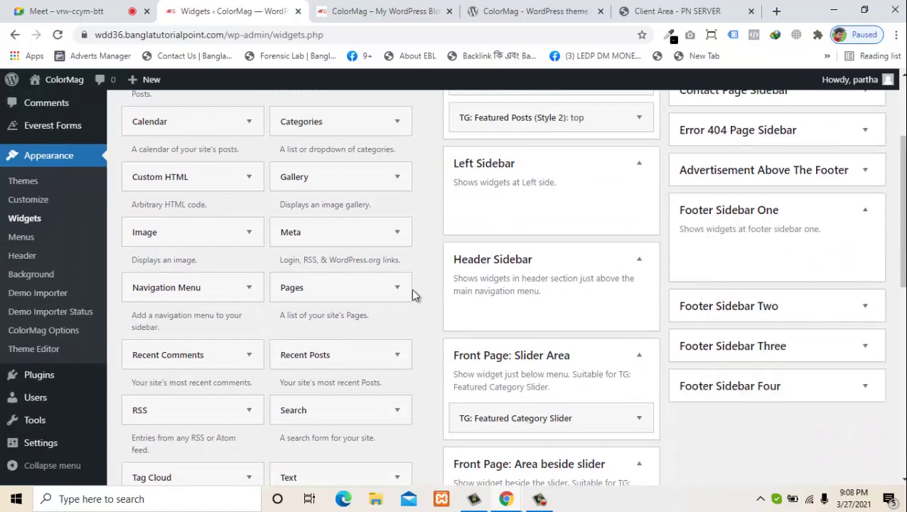
pyautogui.scroll(3, 893, 207)
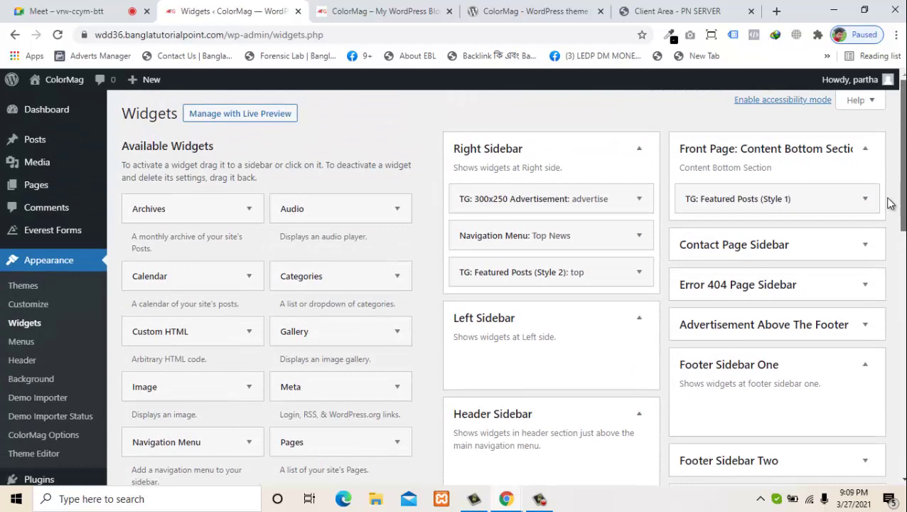
pyautogui.hotkey('ctrl', 'f')
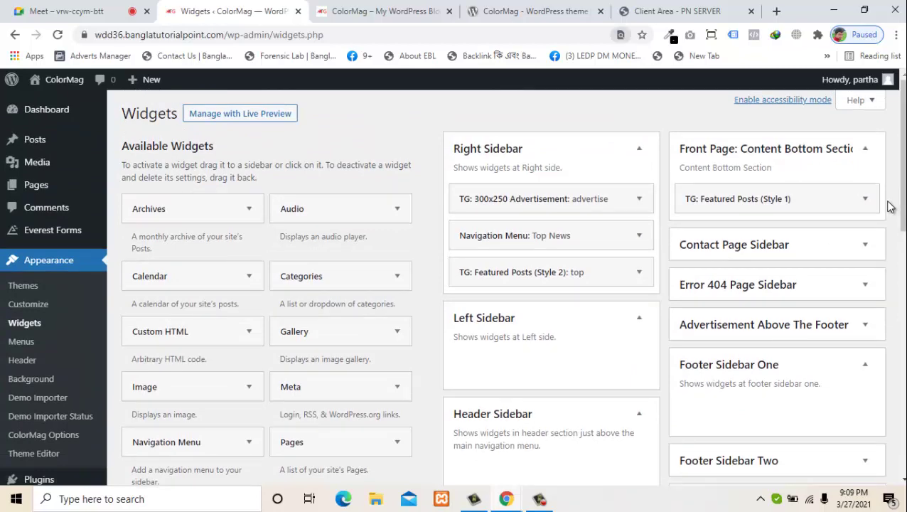
pyautogui.write('text')
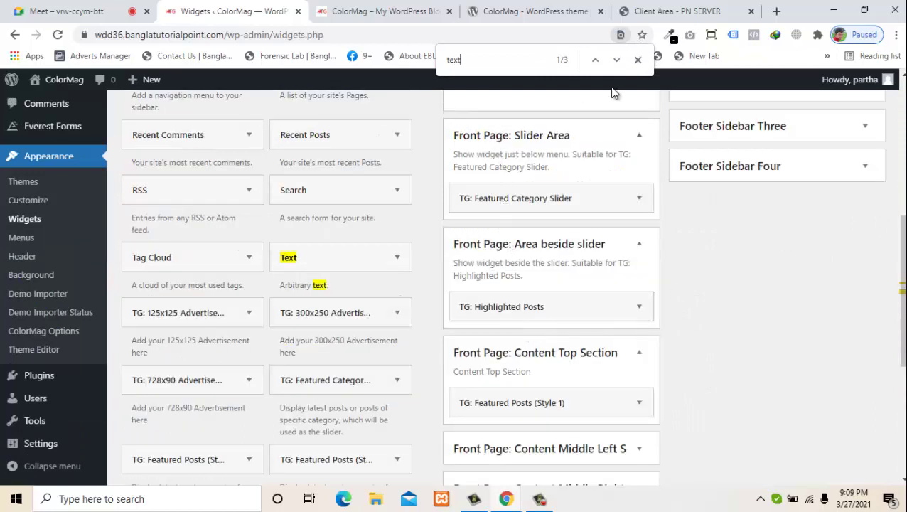
# - Add a Text widget to Footer Sidebar One and close the page search
pyautogui.click(352, 259)
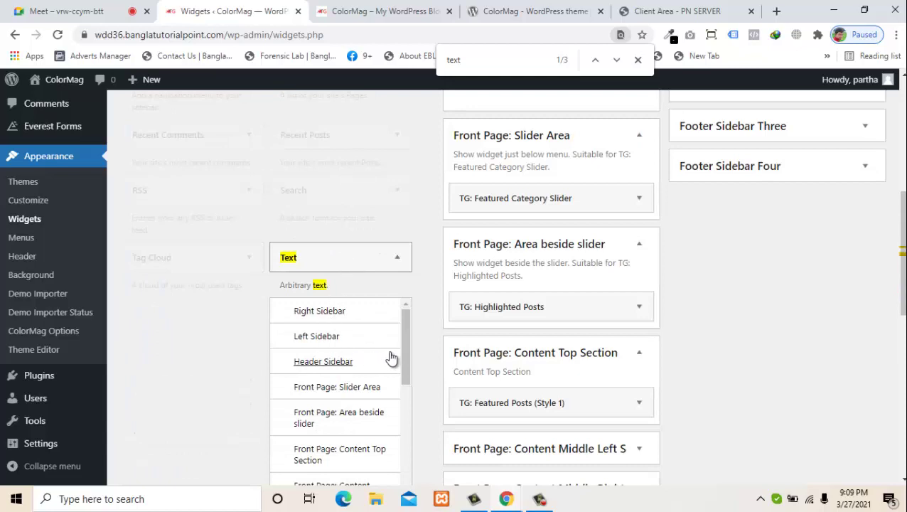
pyautogui.moveTo(403, 361); pyautogui.dragTo(398, 462)
pyautogui.click(350, 418)
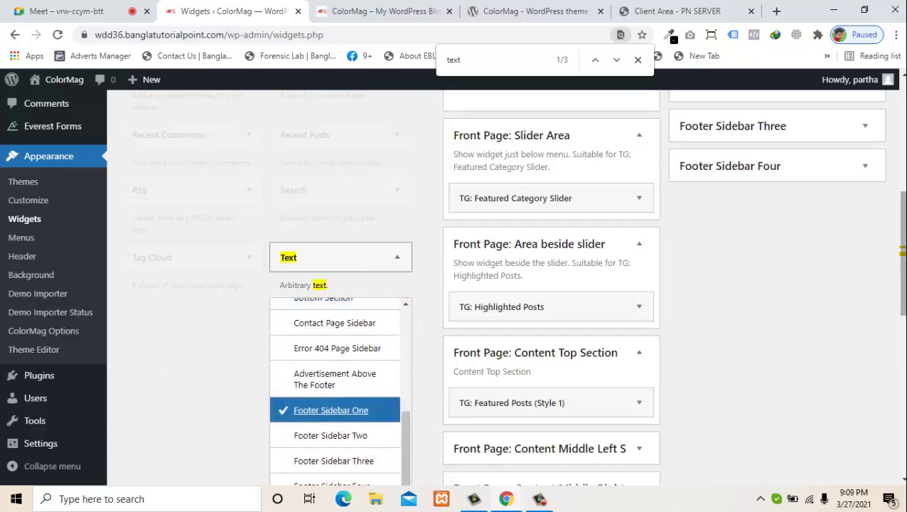
pyautogui.scroll(-3, 418, 280)
pyautogui.click(350, 288)
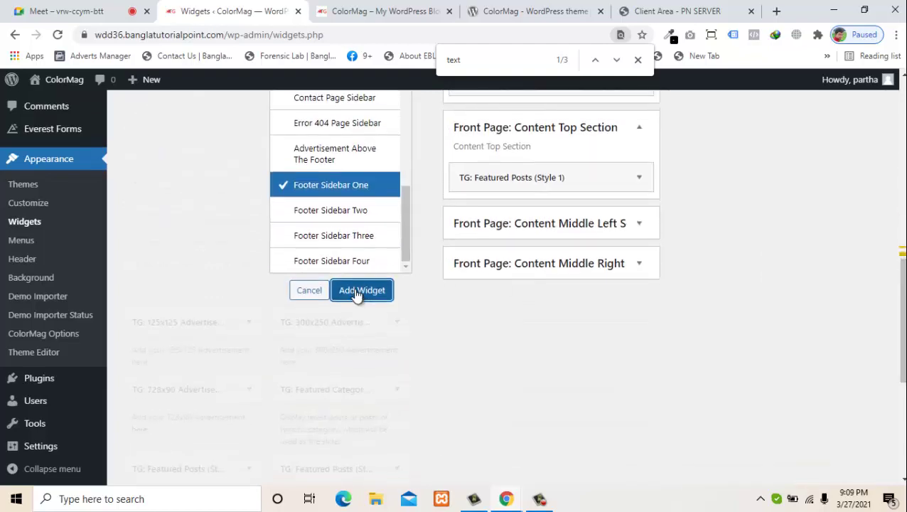
pyautogui.click(638, 60)
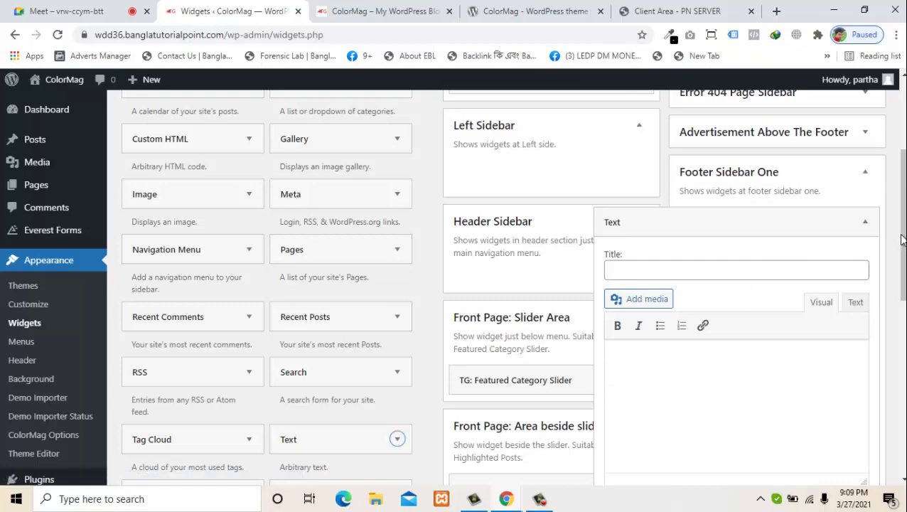
# - Insert the ColorMag logo image from the media library into the footer's Text widget
pyautogui.scroll(-1, 902, 239)
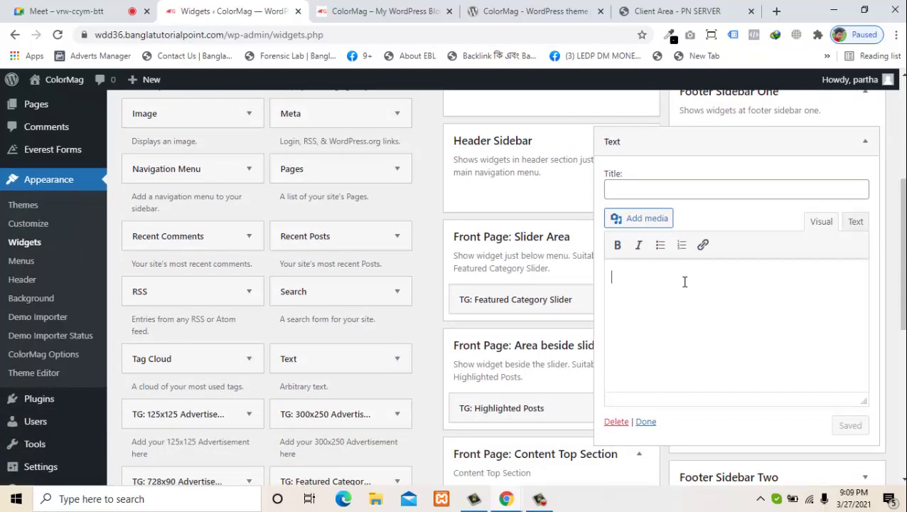
pyautogui.click(649, 217)
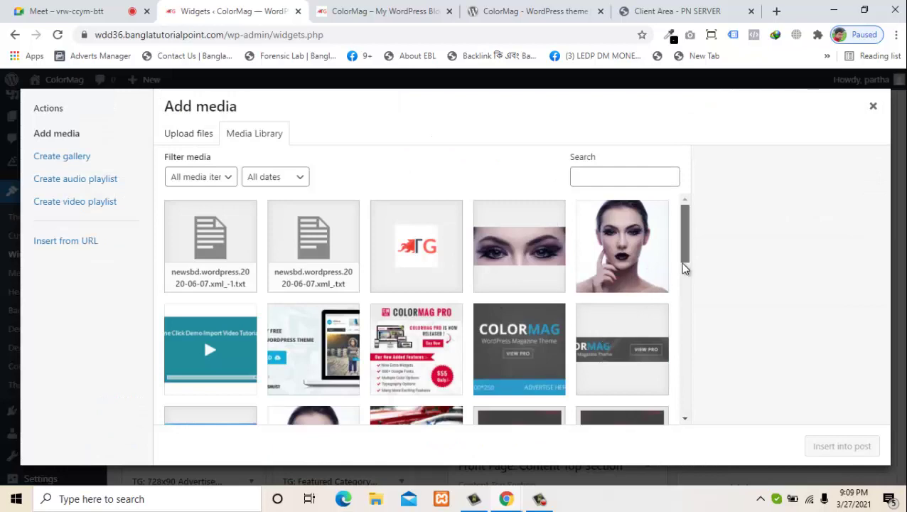
pyautogui.moveTo(683, 268); pyautogui.dragTo(679, 325)
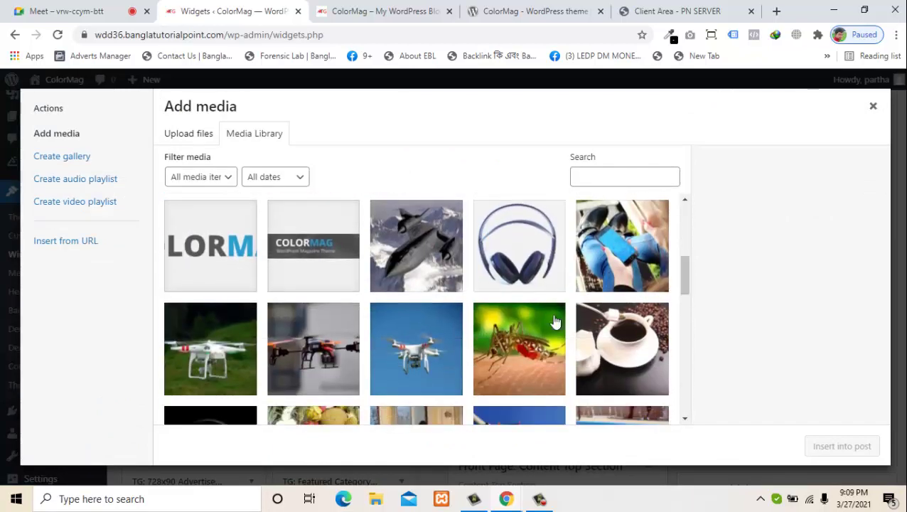
pyautogui.click(202, 254)
pyautogui.click(845, 448)
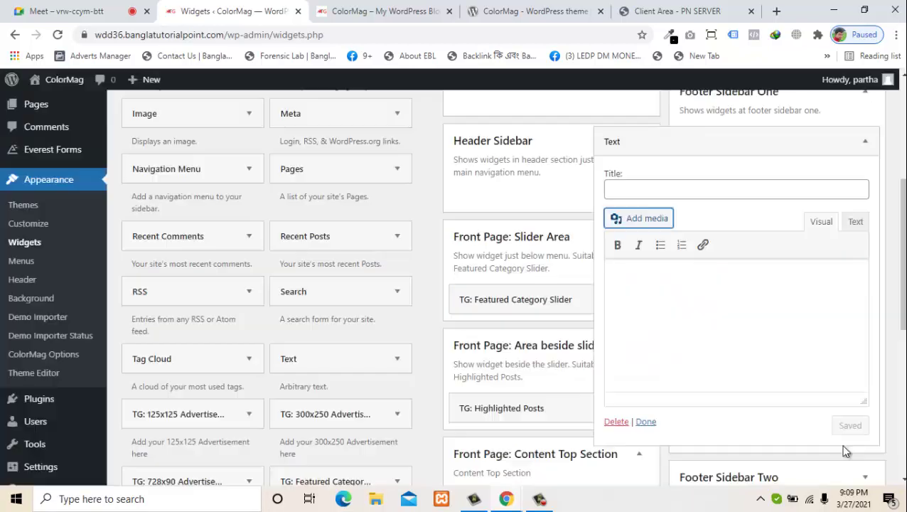
# - Add a paragraph of repeated "demo text" below the logo in the Text widget's HTML source view, dismissing the Custom HTML notice
pyautogui.click(854, 224)
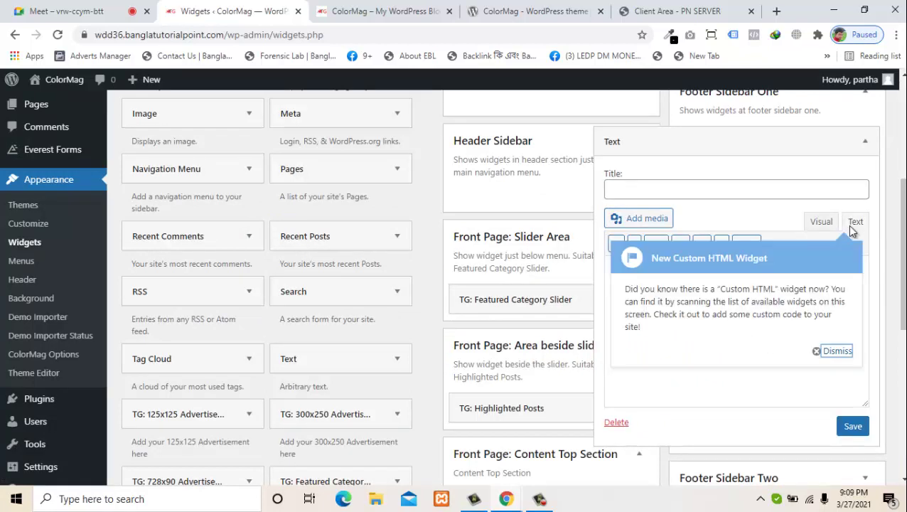
pyautogui.click(828, 349)
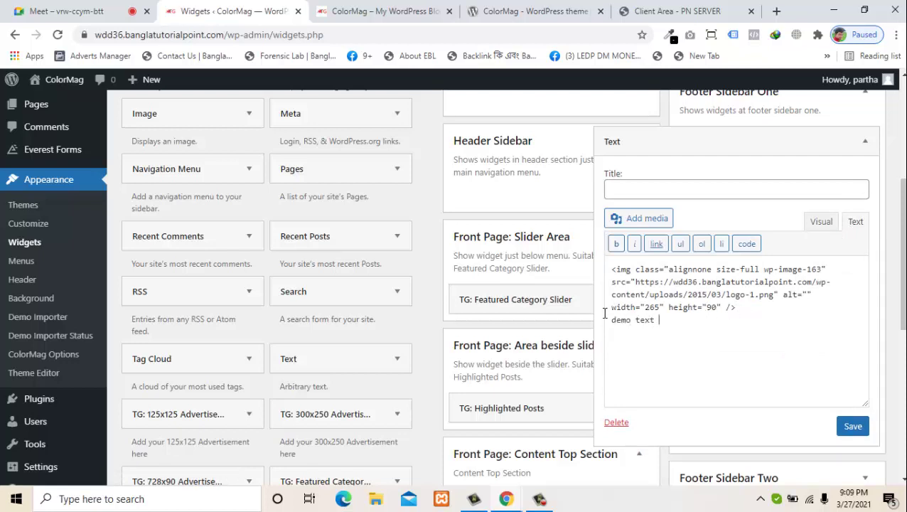
pyautogui.keyDown('shift'); pyautogui.click(665, 324); pyautogui.keyUp('shift')
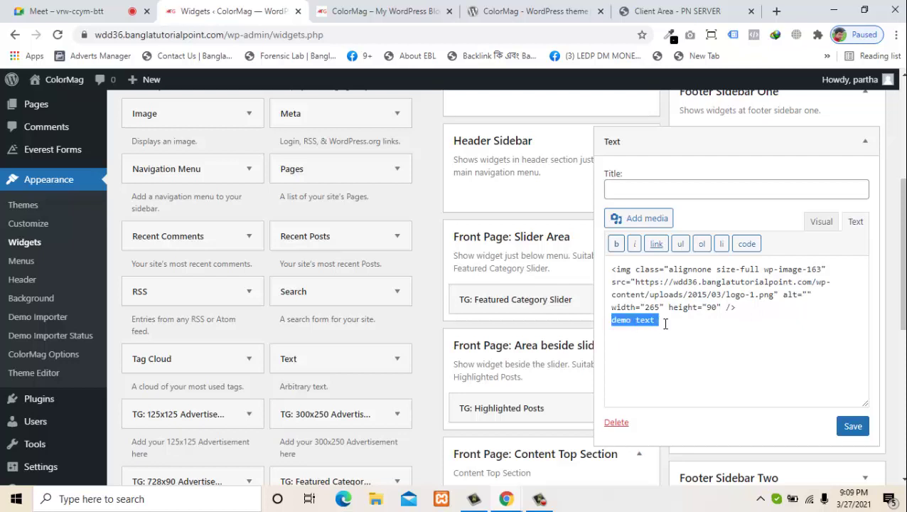
pyautogui.click(665, 321)
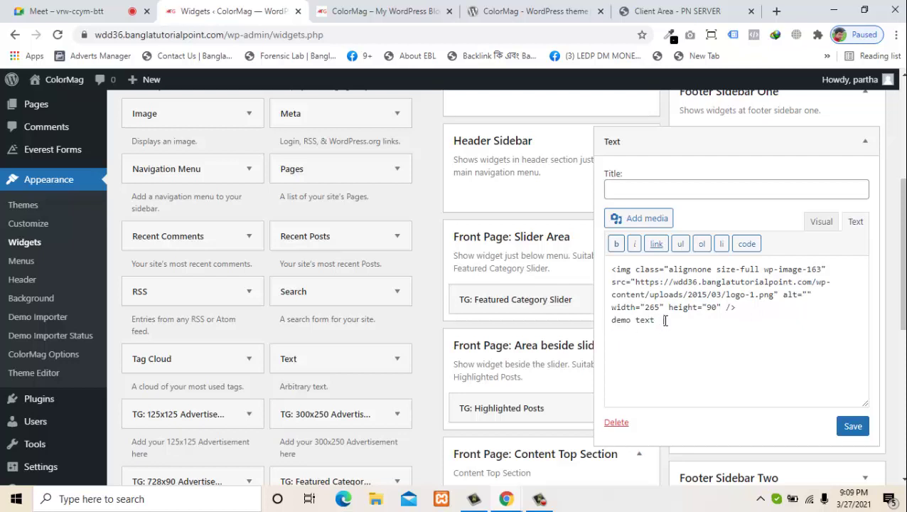
pyautogui.hotkey('ctrl', 'v')
pyautogui.hotkey('ctrl', 'v')
pyautogui.hotkey('ctrl', 'v')
pyautogui.hotkey('ctrl', 'v')
pyautogui.hotkey('ctrl', 'v')
pyautogui.hotkey('ctrl', 'v')
pyautogui.hotkey('ctrl', 'v')
pyautogui.hotkey('ctrl', 'v')
pyautogui.hotkey('ctrl', 'v')
pyautogui.hotkey('ctrl', 'v')
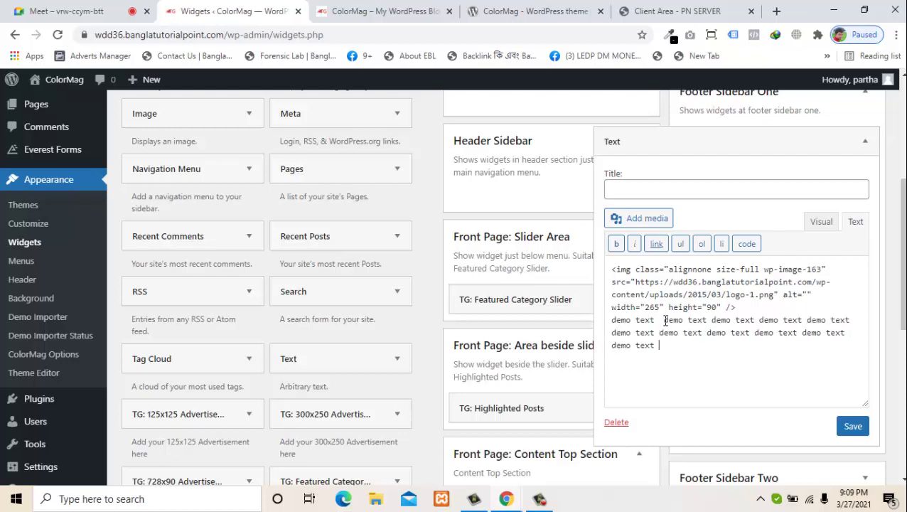
pyautogui.hotkey('ctrl', 'v')
pyautogui.hotkey('ctrl', 'v')
pyautogui.hotkey('ctrl', 'v')
pyautogui.hotkey('ctrl', 'v')
pyautogui.hotkey('ctrl', 'v')
pyautogui.hotkey('ctrl', 'v')
pyautogui.hotkey('ctrl', 'v')
pyautogui.hotkey('ctrl', 'v')
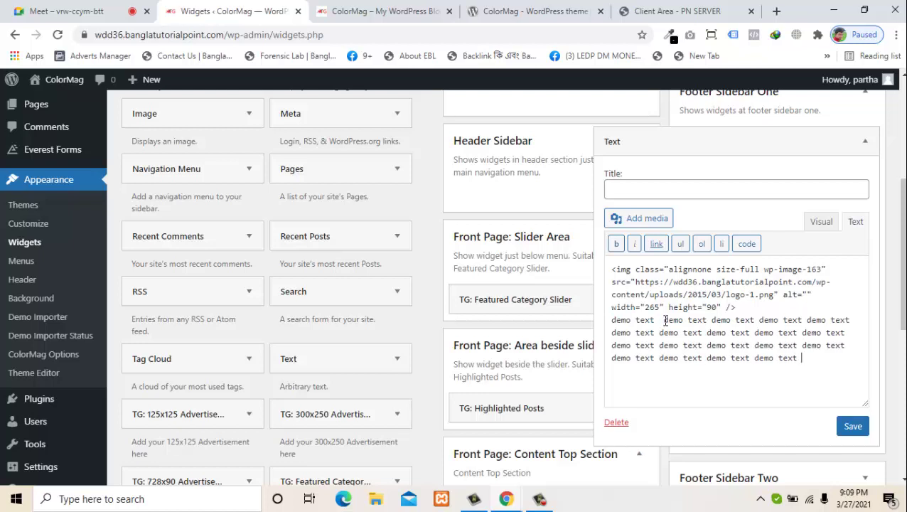
pyautogui.hotkey('ctrl', 'v')
pyautogui.hotkey('ctrl', 'v')
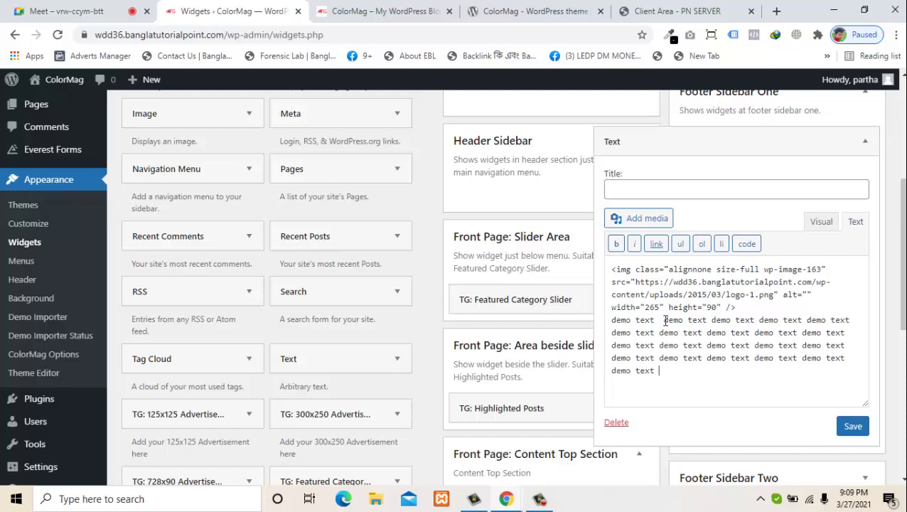
# - Review the Text widget's content in the visual editor, then save and collapse the widget
pyautogui.doubleClick(818, 226)
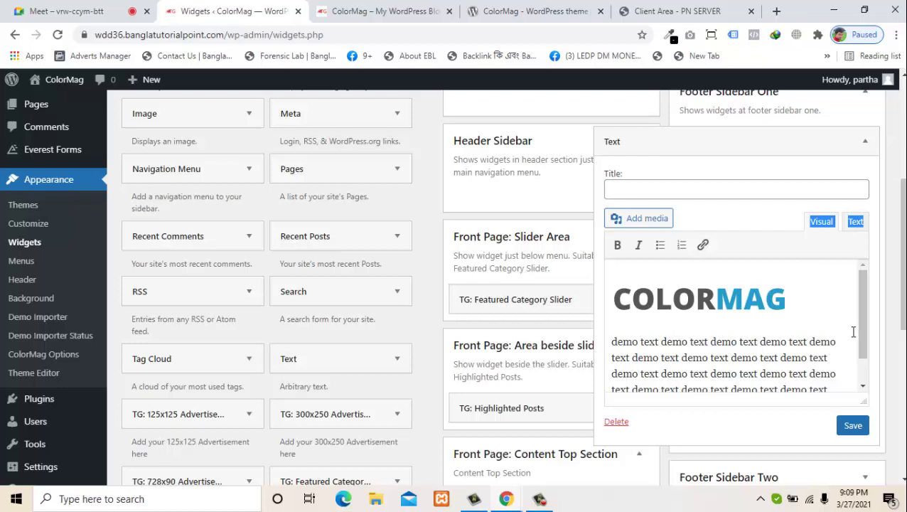
pyautogui.moveTo(859, 336); pyautogui.dragTo(858, 358)
pyautogui.click(853, 425)
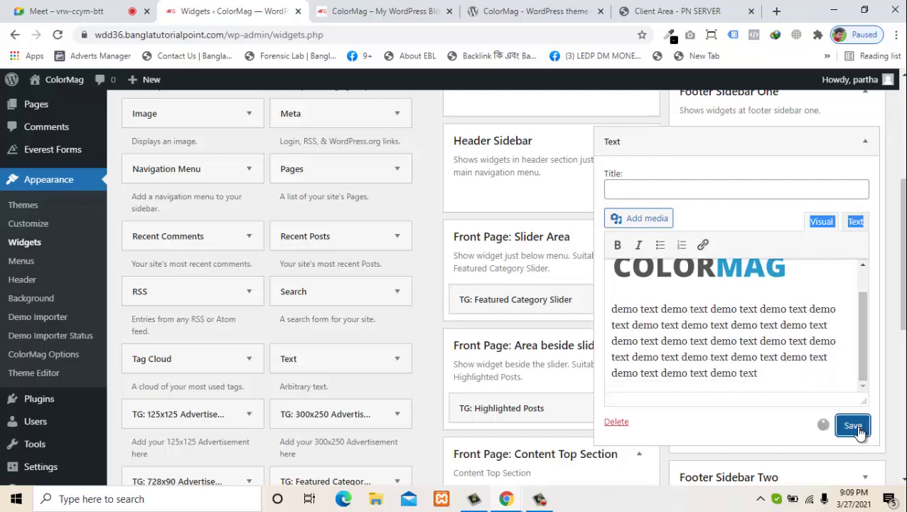
pyautogui.click(647, 422)
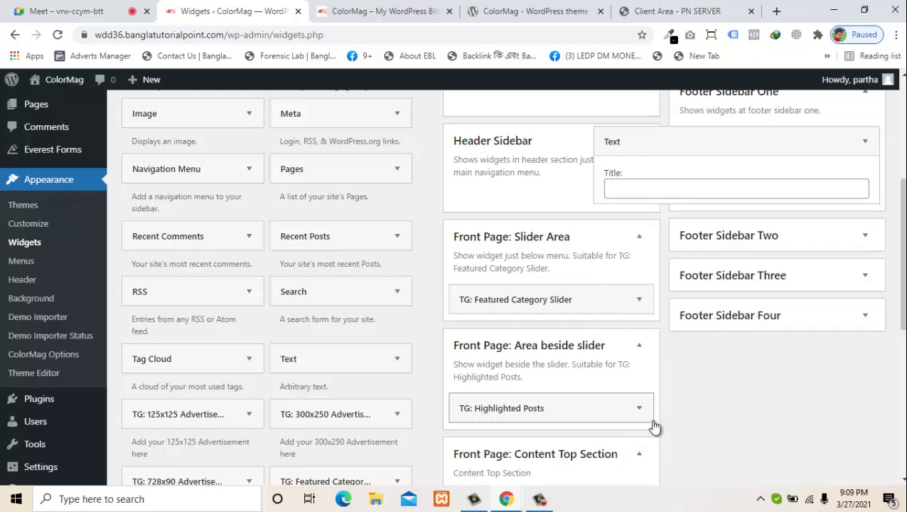
# - Reload the site's front page and examine the footer with the logo and demo text
pyautogui.click(333, 5)
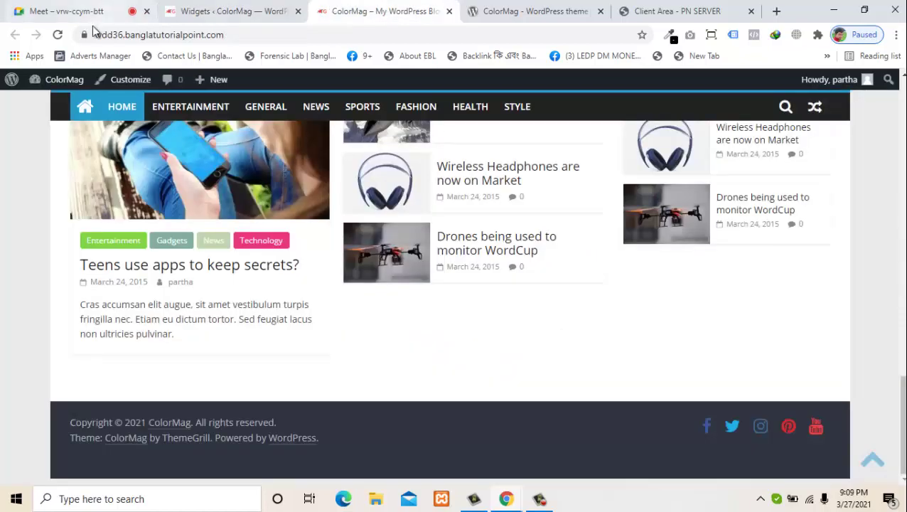
pyautogui.click(58, 34)
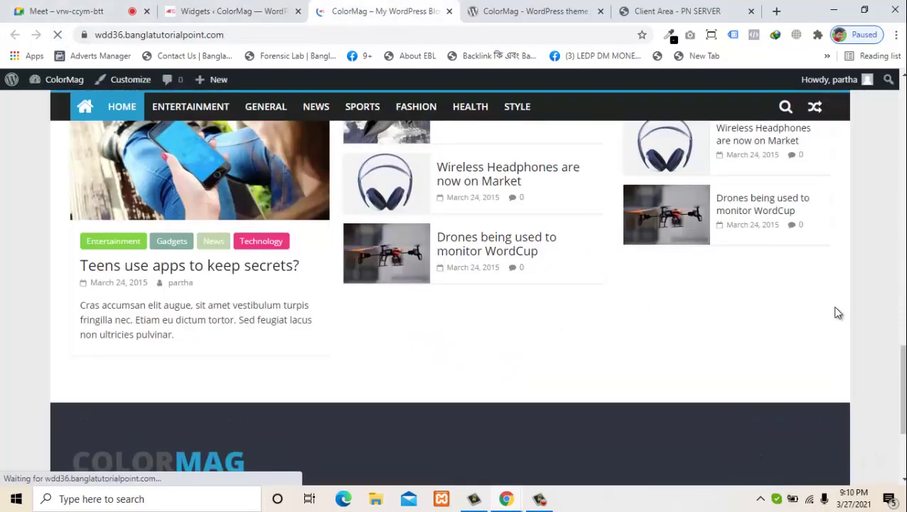
pyautogui.moveTo(904, 348); pyautogui.dragTo(903, 427)
pyautogui.scroll(-3, 427, 403)
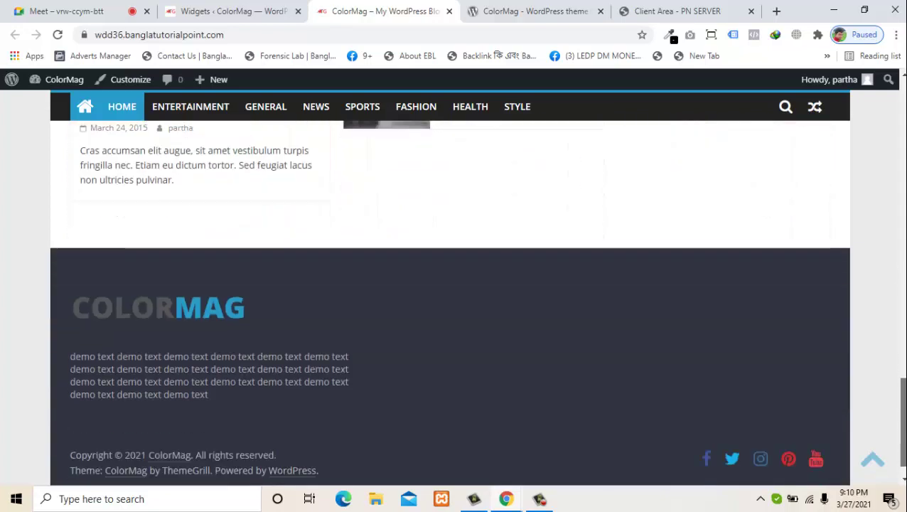
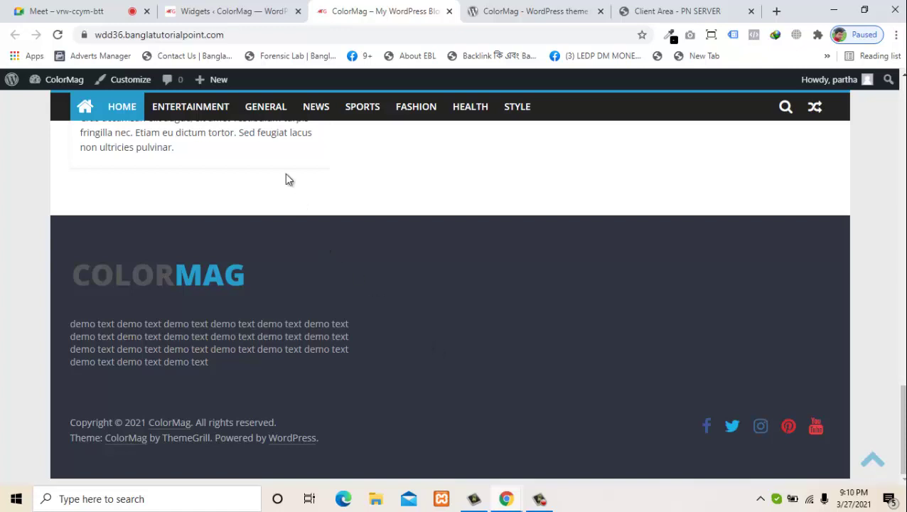
# - Return to the Widgets page and expand the Footer Sidebar Two area
pyautogui.click(229, 9)
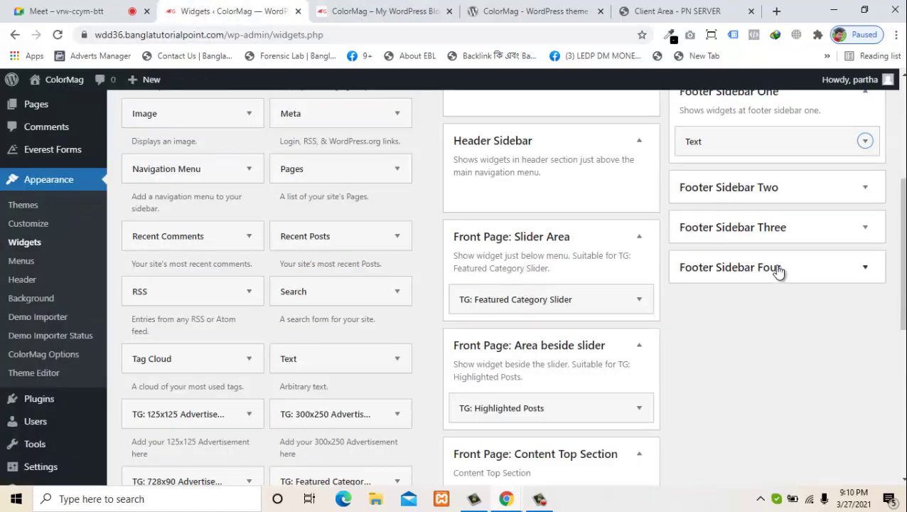
pyautogui.click(818, 188)
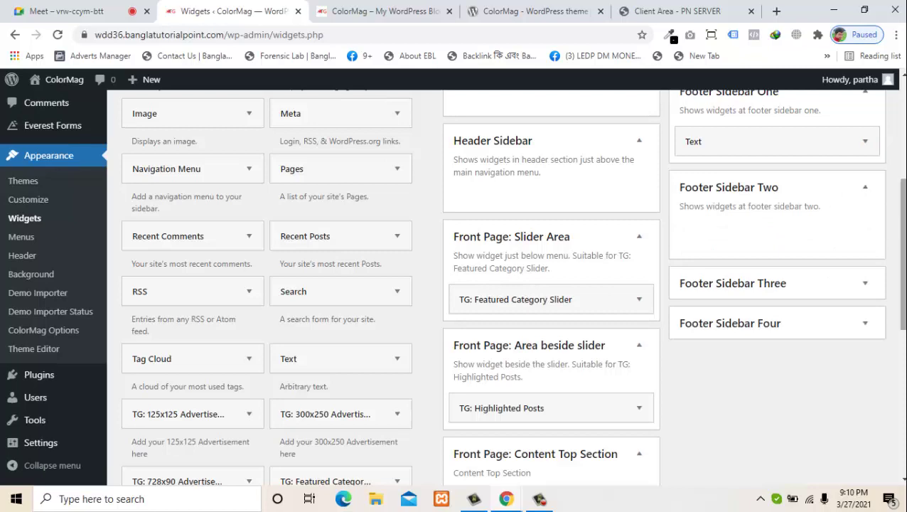
pyautogui.scroll(1, 902, 253)
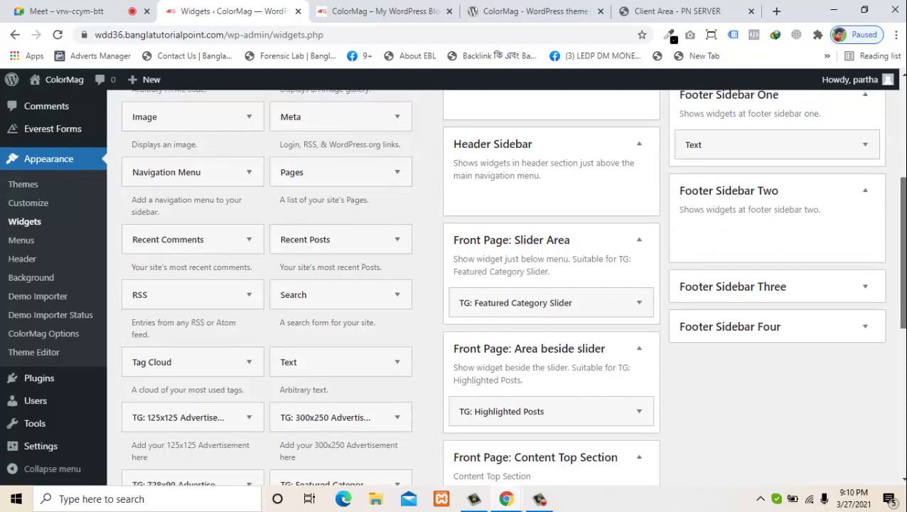
pyautogui.scroll(5, 891, 172)
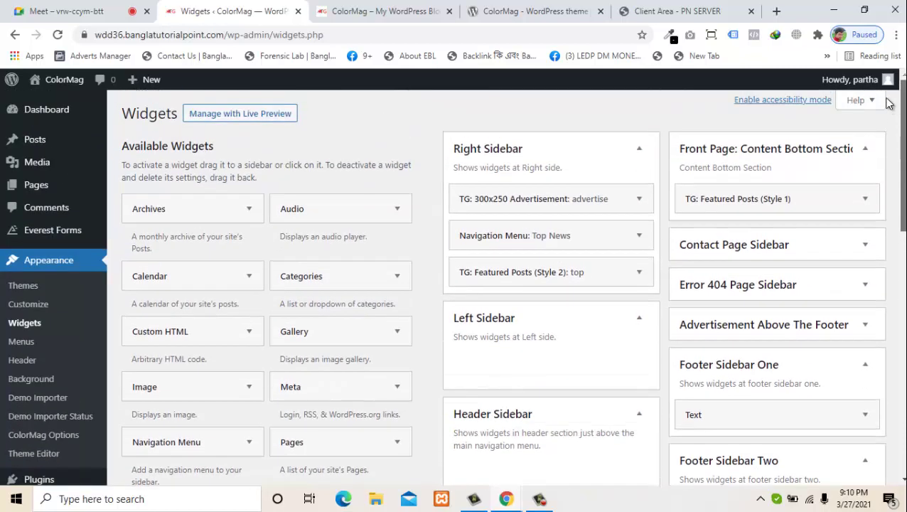
pyautogui.scroll(-2, 905, 249)
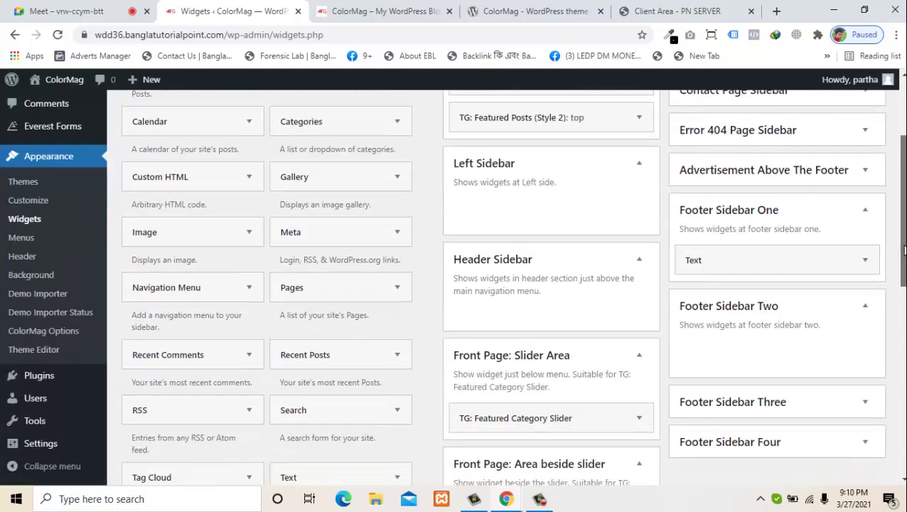
pyautogui.scroll(2, 905, 249)
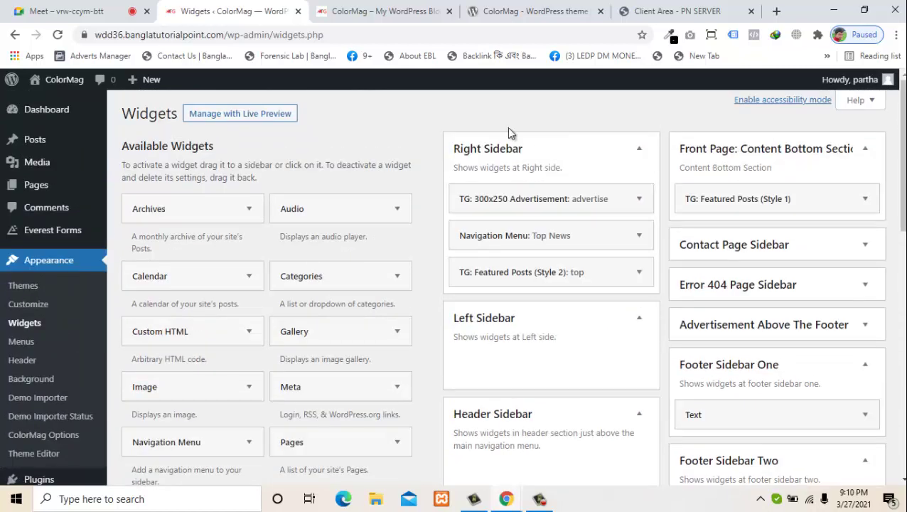
pyautogui.hotkey('ctrl', 't')
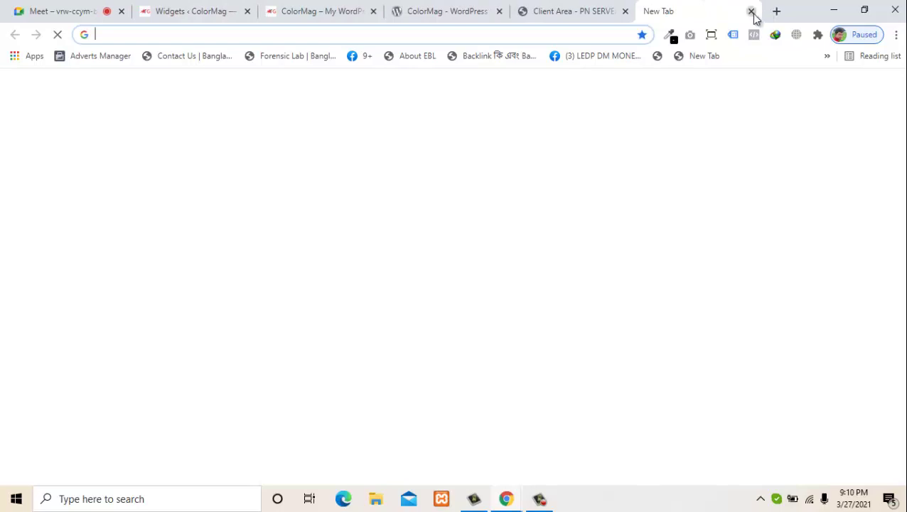
pyautogui.click(751, 11)
pyautogui.click(338, 10)
pyautogui.click(271, 10)
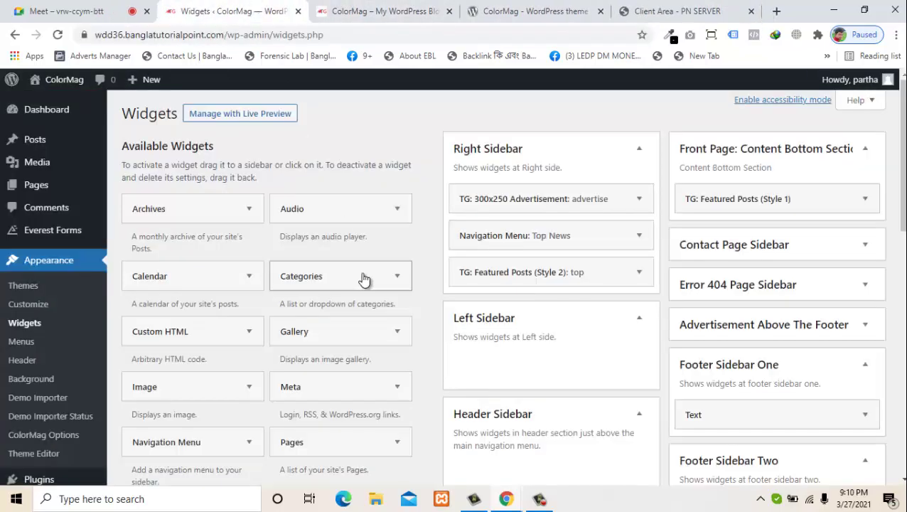
# - Find "text" on the Widgets page, add a Text widget to Footer Sidebar Two, and collapse it
pyautogui.hotkey('ctrl', 'f')
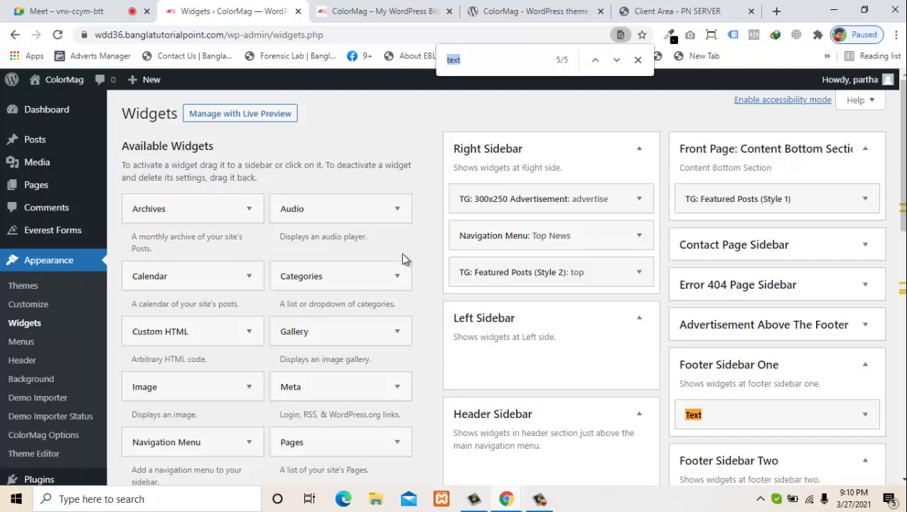
pyautogui.press('Return')
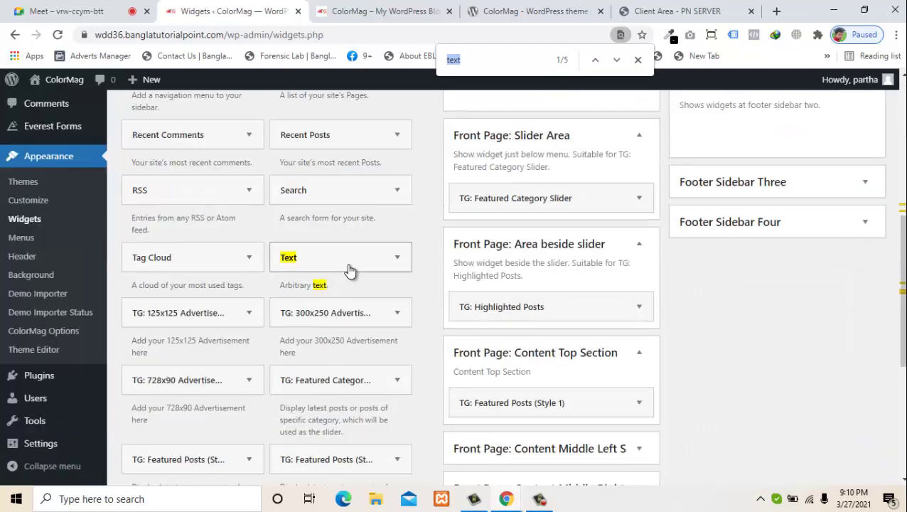
pyautogui.moveTo(350, 270); pyautogui.dragTo(786, 127)
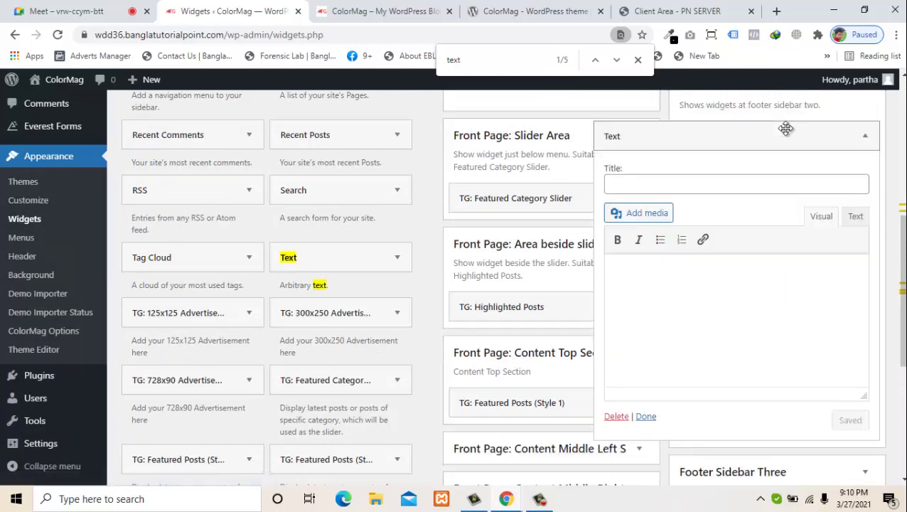
pyautogui.click(763, 137)
pyautogui.click(398, 258)
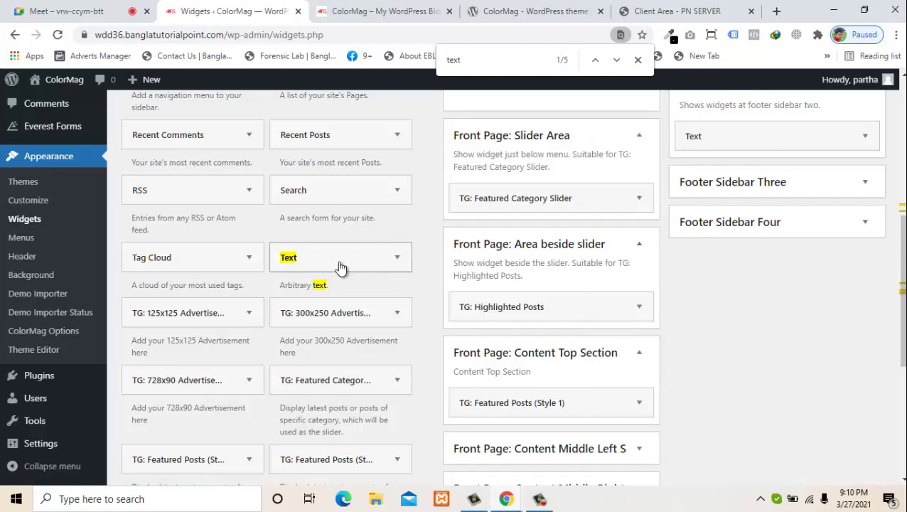
# - Add a Text widget to both Footer Sidebar Three and Footer Sidebar Four, collapse them, and close the page search
pyautogui.moveTo(340, 266); pyautogui.dragTo(740, 215)
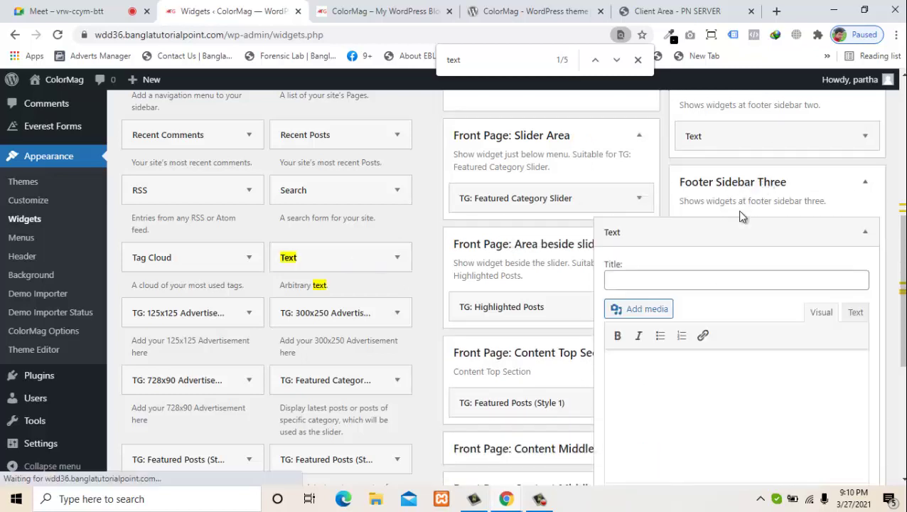
pyautogui.click(830, 237)
pyautogui.moveTo(344, 265); pyautogui.dragTo(793, 298)
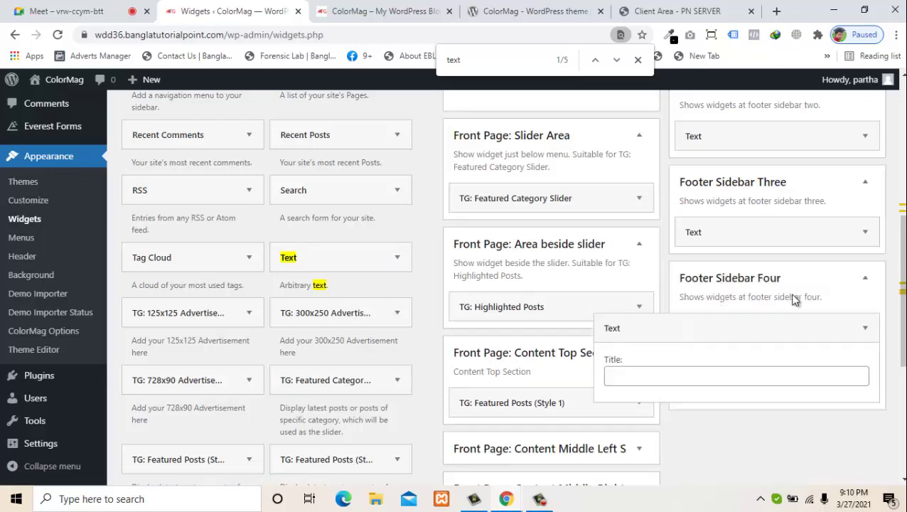
pyautogui.click(638, 62)
pyautogui.click(837, 329)
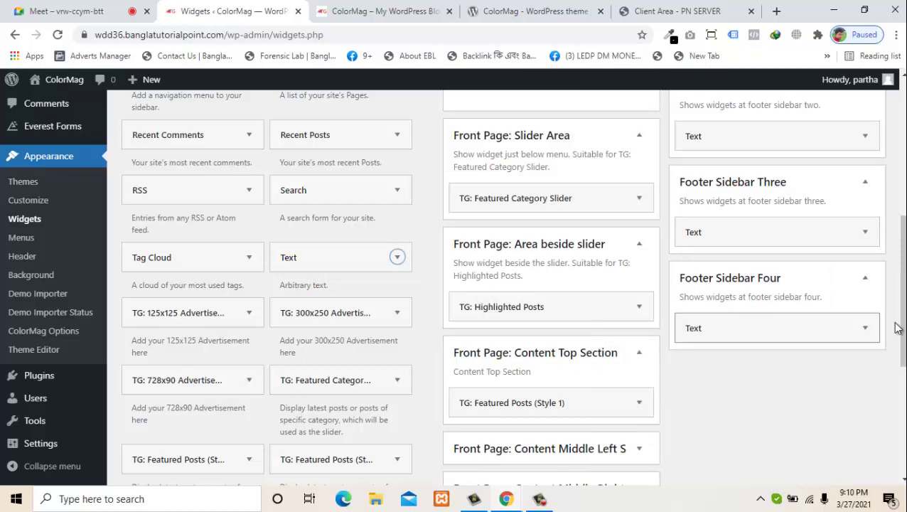
# - Start an unordered list with an empty list item in the HTML source view of Footer Sidebar Two's Text widget
pyautogui.scroll(3, 837, 263)
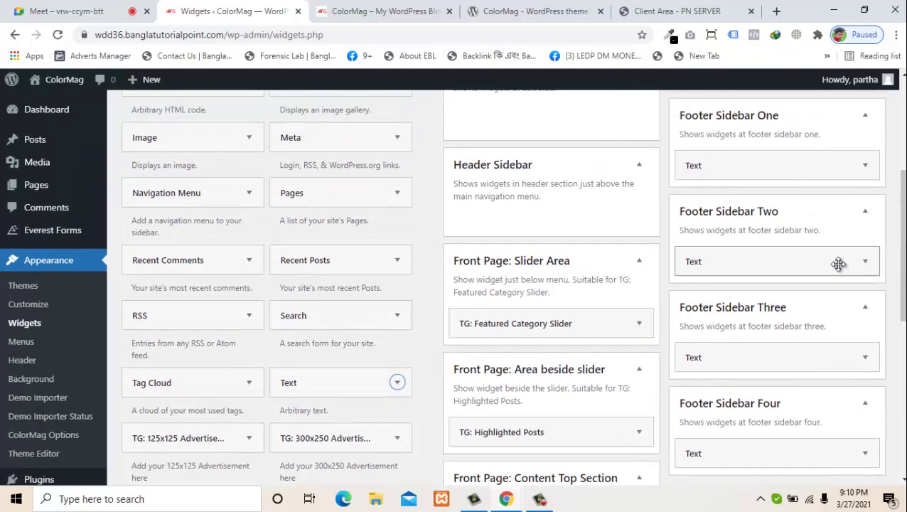
pyautogui.click(838, 263)
pyautogui.scroll(-2, 900, 270)
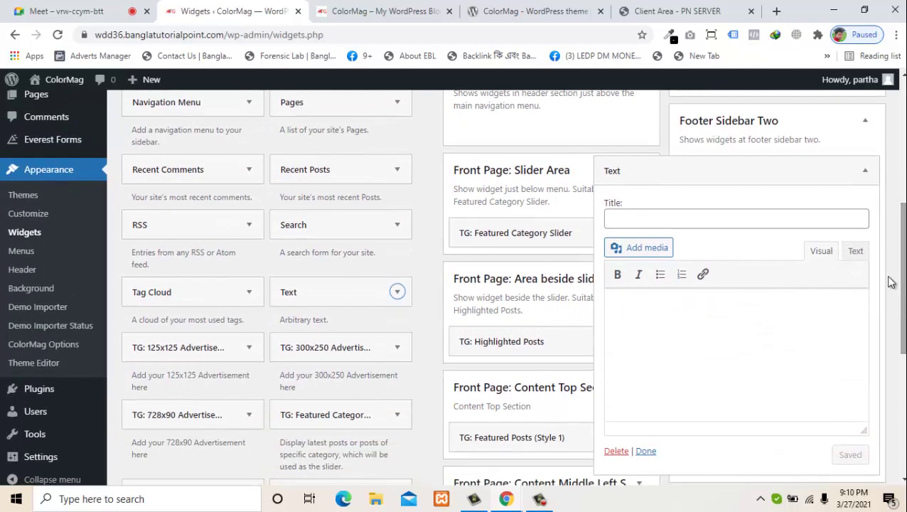
pyautogui.click(856, 252)
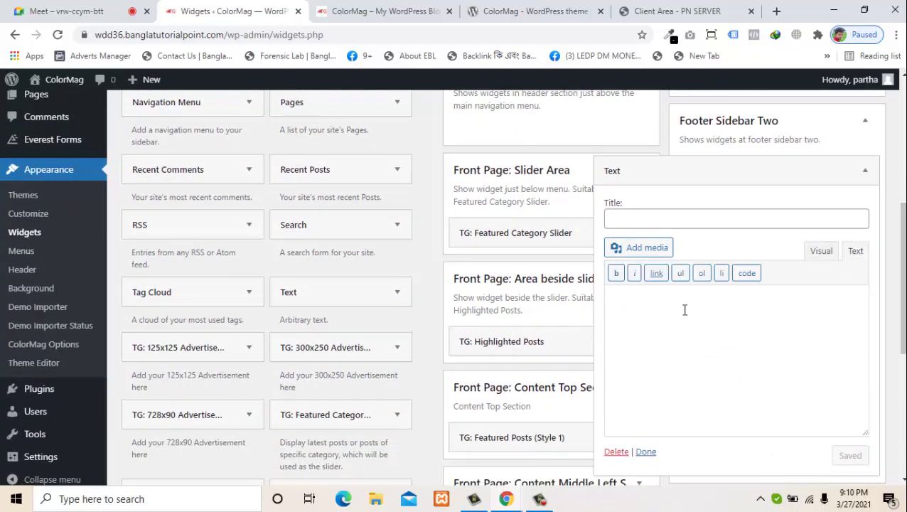
pyautogui.write('<ul>')
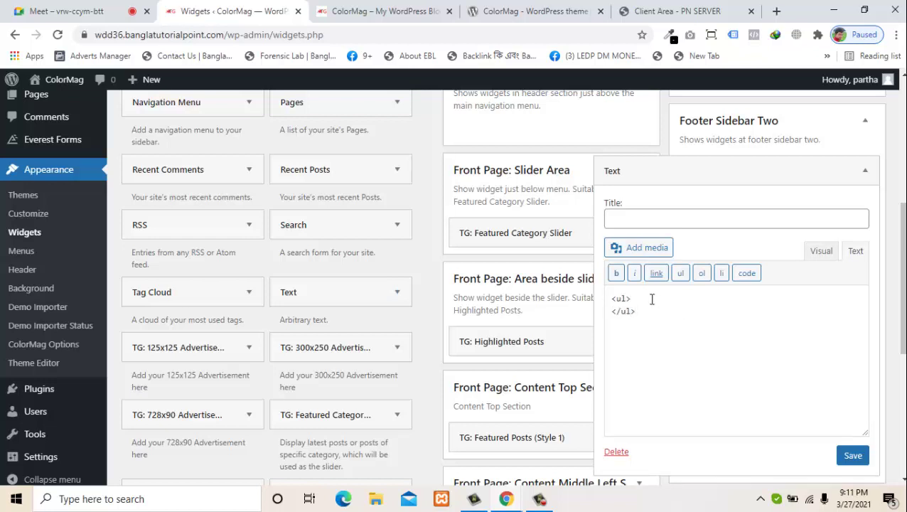
pyautogui.press('Return')
pyautogui.press('Return')
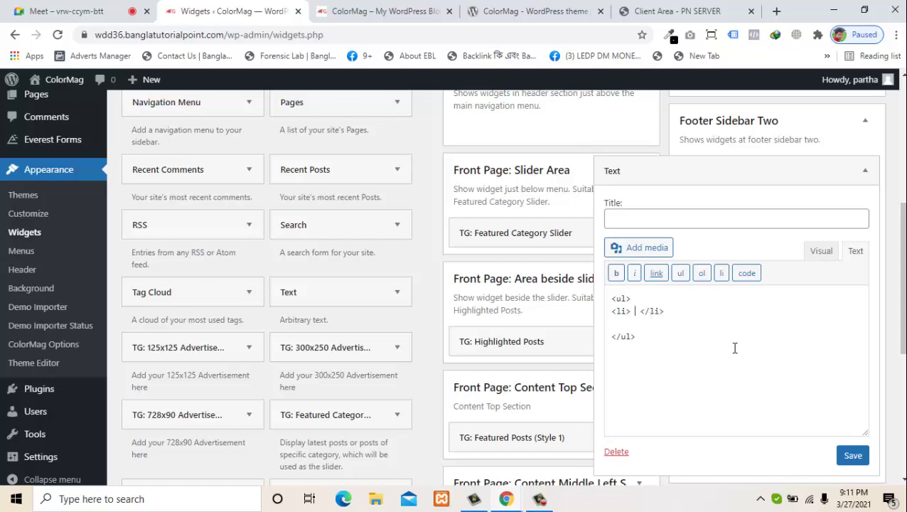
# - Fill the list item with a link labelled "Facebook Group" whose href is "#"
pyautogui.write('<a>')
pyautogui.write(' </')
pyautogui.write('Ha')
pyautogui.write('ce')
pyautogui.write('bbok')
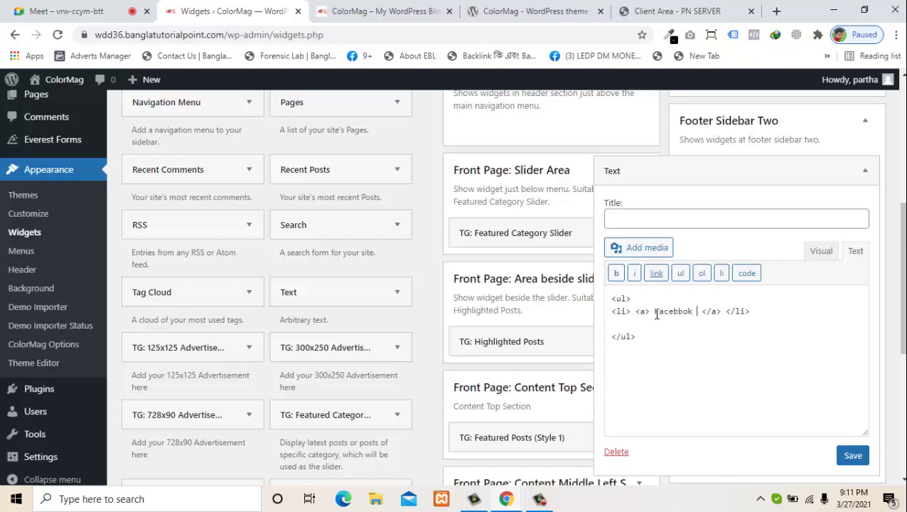
pyautogui.press('BackSpace')
pyautogui.press('BackSpace')
pyautogui.press('BackSpace')
pyautogui.press('BackSpace')
pyautogui.write('ook ')
pyautogui.write('Gr')
pyautogui.write('oup')
pyautogui.write(' href')
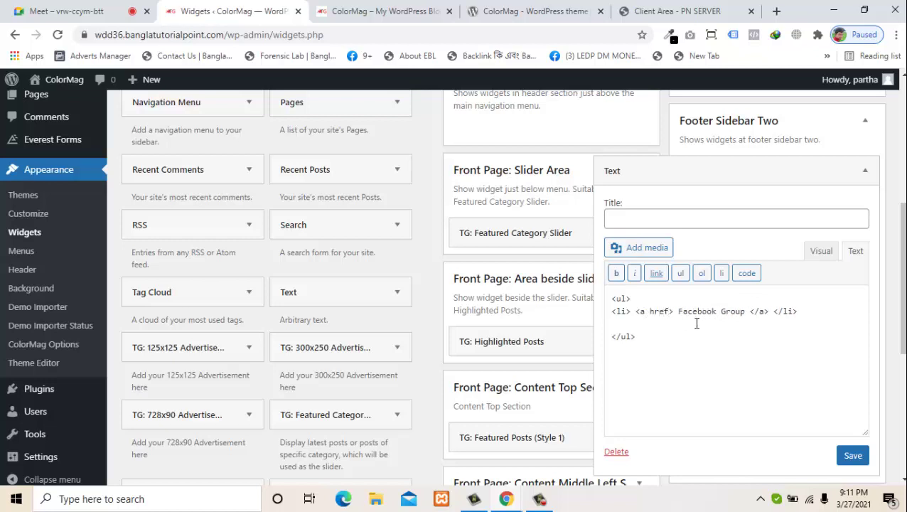
pyautogui.write('=""')
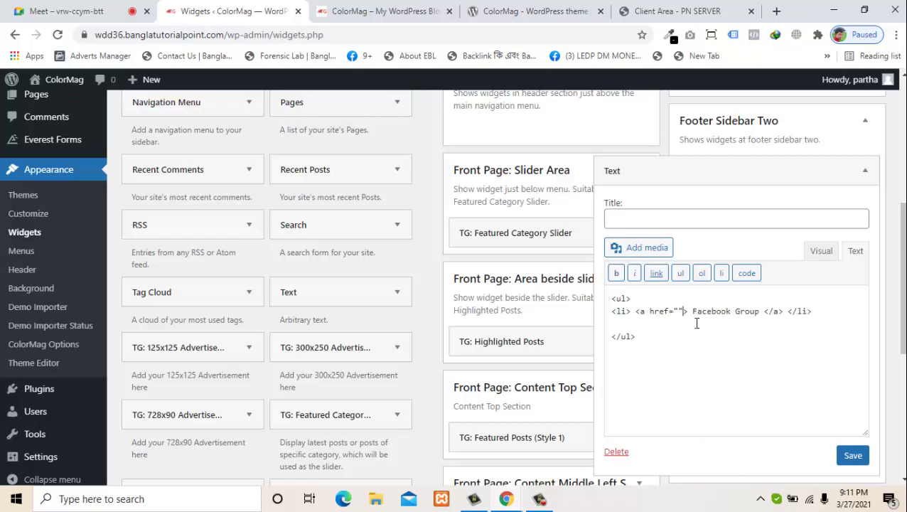
pyautogui.write('#')
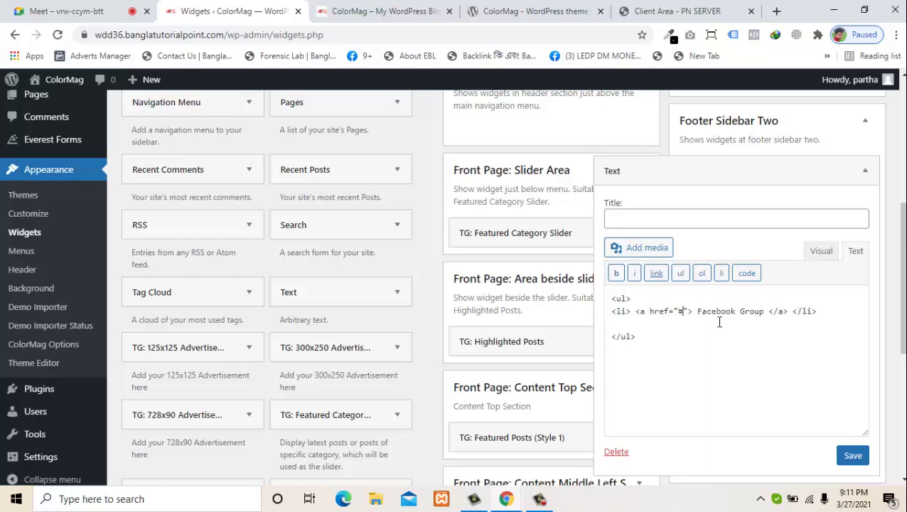
# - Duplicate the "Facebook Group" list item four times inside the list, each on its own line
pyautogui.moveTo(807, 313); pyautogui.dragTo(609, 311)
pyautogui.hotkey('ctrl', 'c')
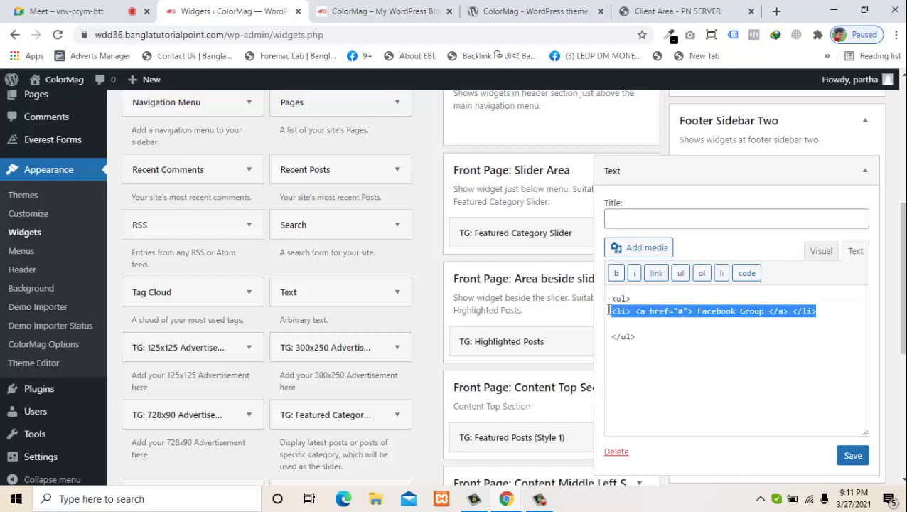
pyautogui.click(618, 325)
pyautogui.hotkey('ctrl', 'v')
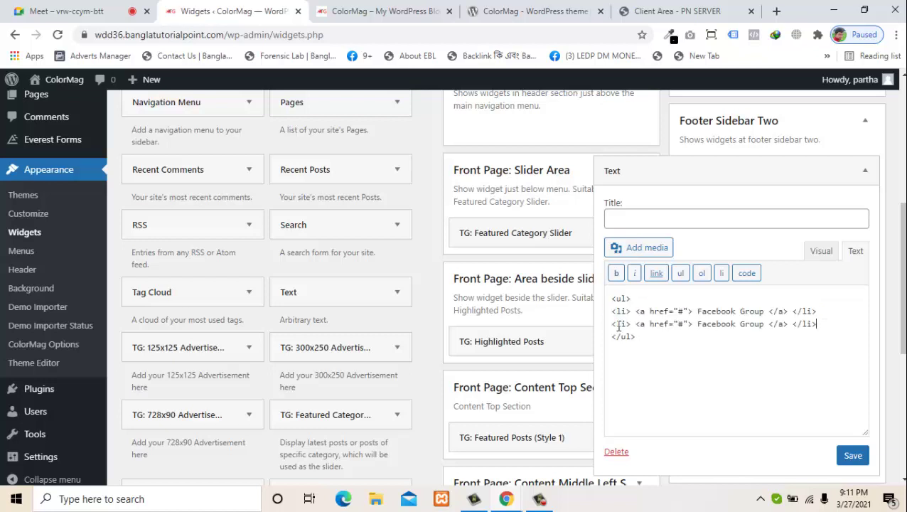
pyautogui.press('Return')
pyautogui.hotkey('ctrl', 'v')
pyautogui.press('Return')
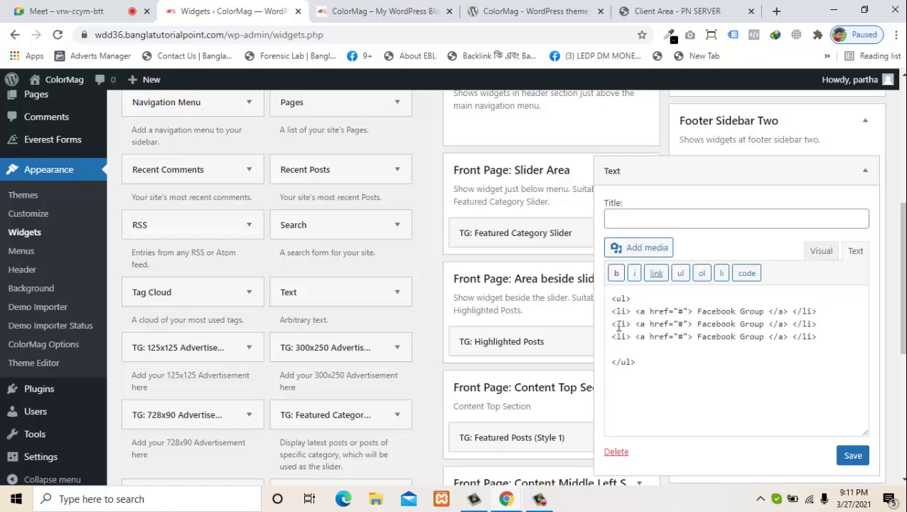
pyautogui.hotkey('ctrl', 'v')
pyautogui.hotkey('ctrl', 'v')
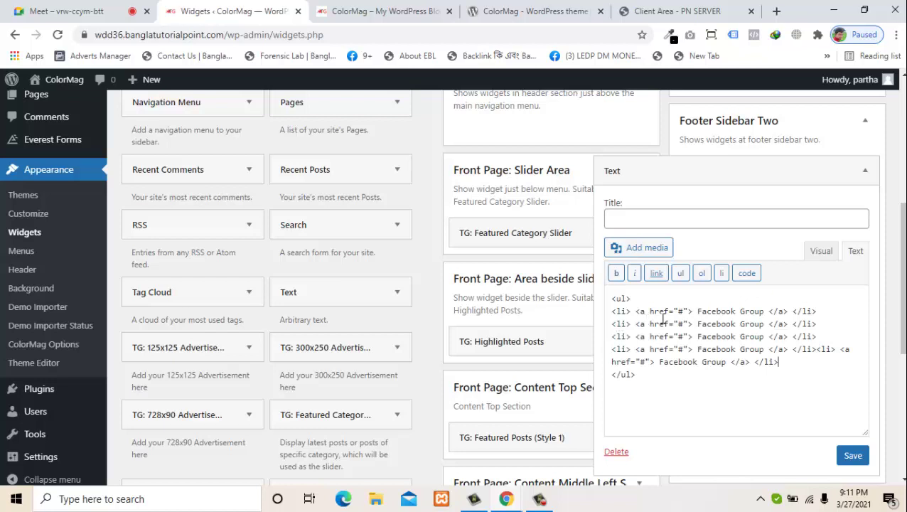
pyautogui.click(817, 349)
pyautogui.press('Return')
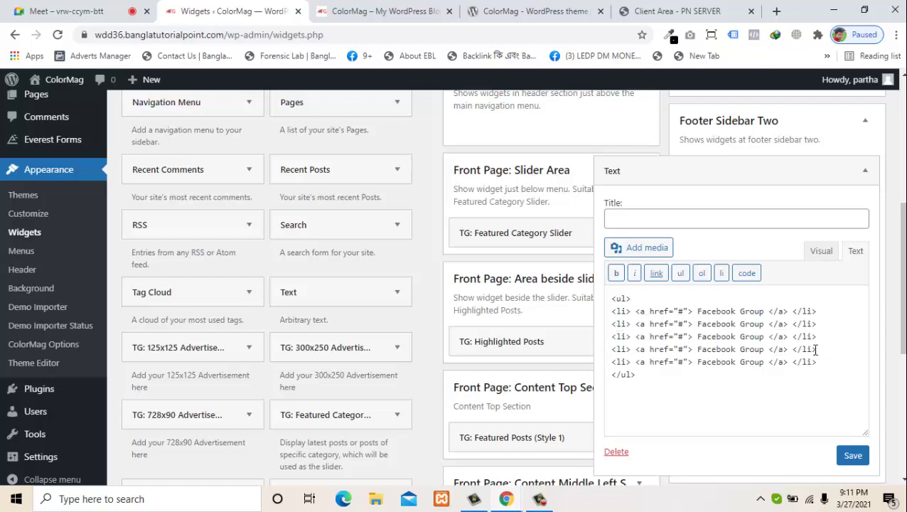
# - Copy the whole list markup and set the Text widget's title to "Importantn Link"
pyautogui.hotkey('ctrl', 'a')
pyautogui.hotkey('ctrl', 'c')
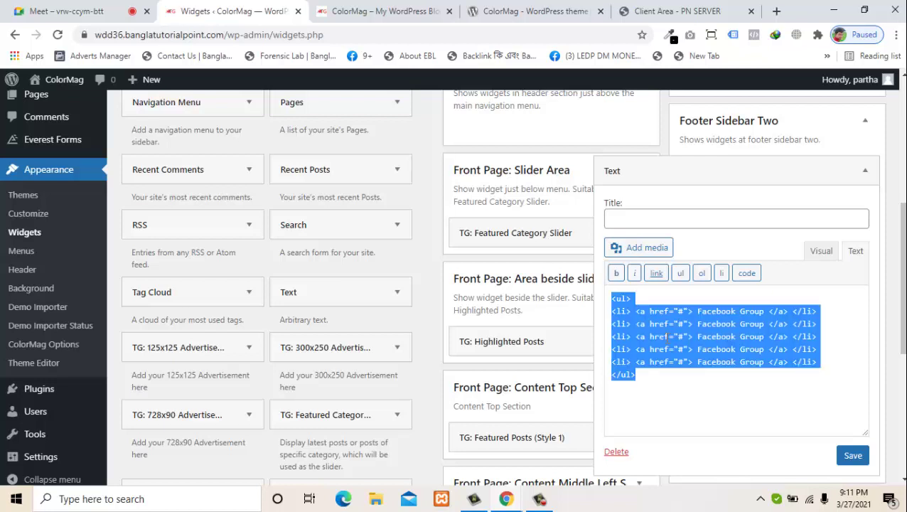
pyautogui.click(648, 218)
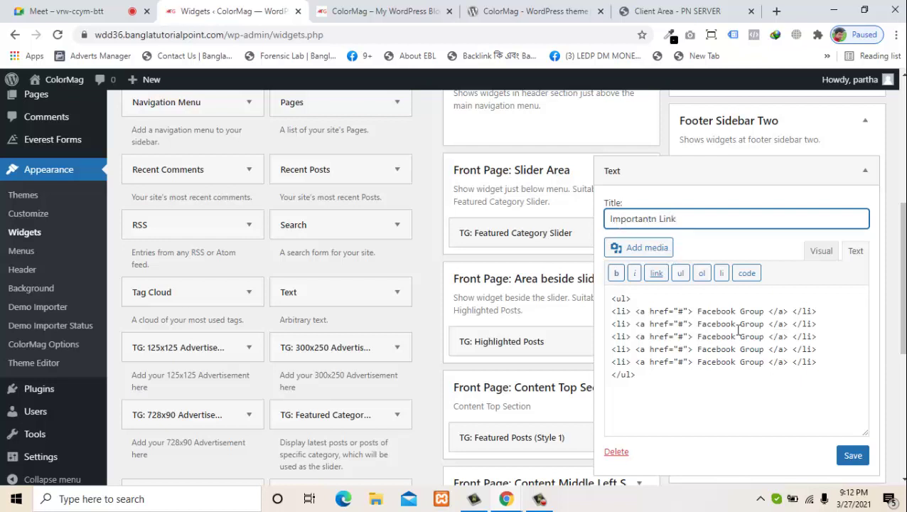
# - Save and collapse Footer Sidebar Two's Text widget, and reload the site's front page to check the footer
pyautogui.click(847, 455)
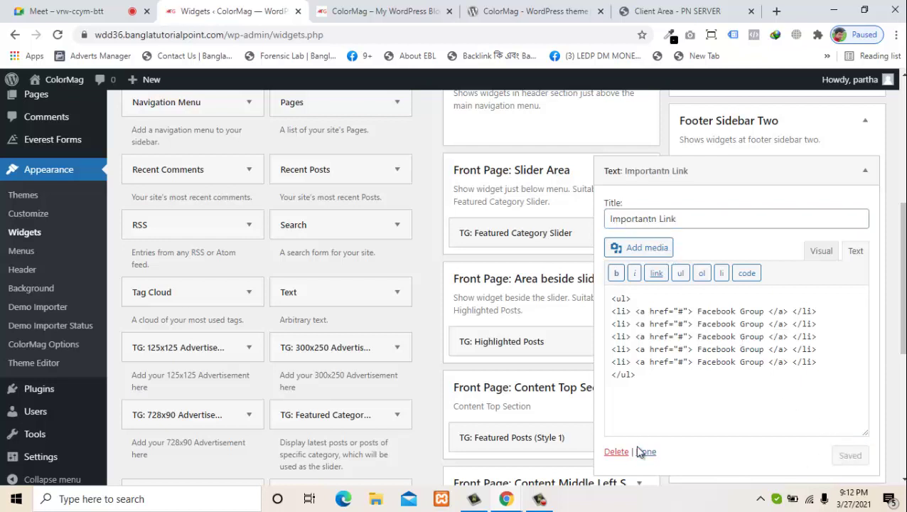
pyautogui.click(645, 453)
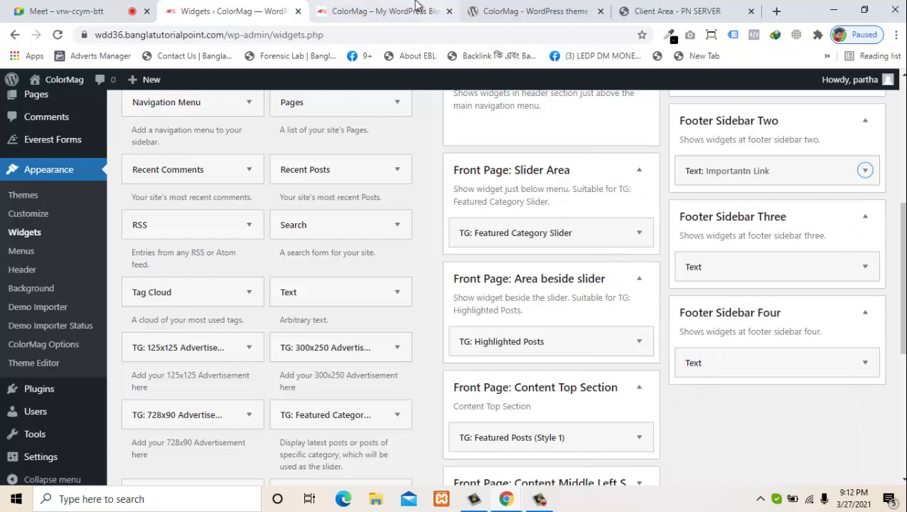
pyautogui.click(418, 8)
pyautogui.press('F5')
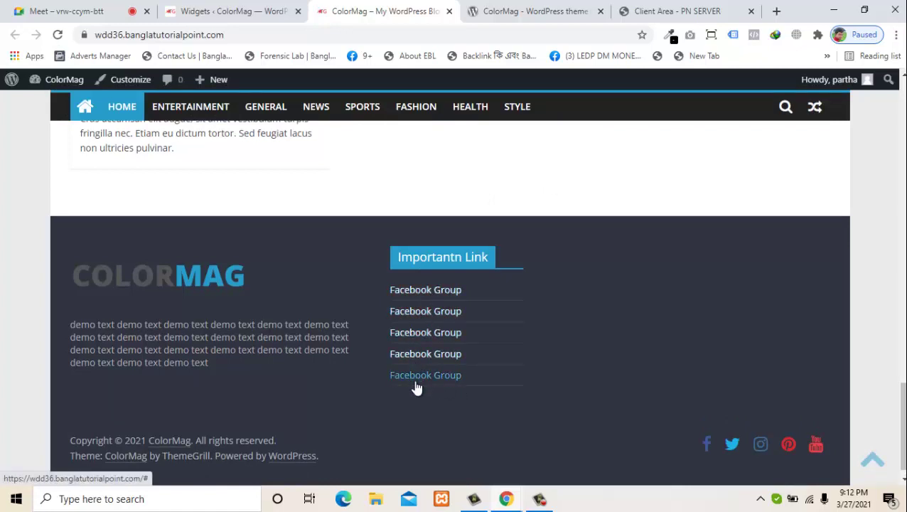
# - Back on the Widgets page, paste the copied list markup into the HTML source view of Footer Sidebar Three's Text widget
pyautogui.click(261, 6)
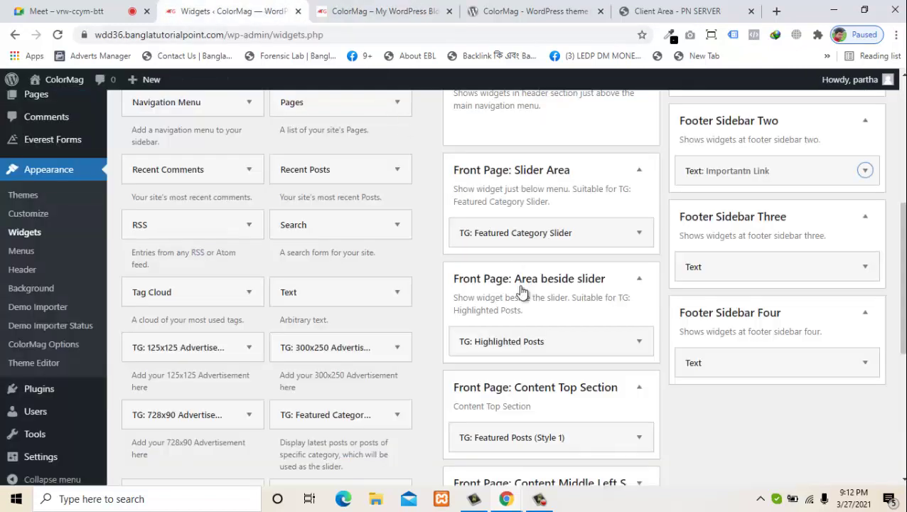
pyautogui.click(842, 275)
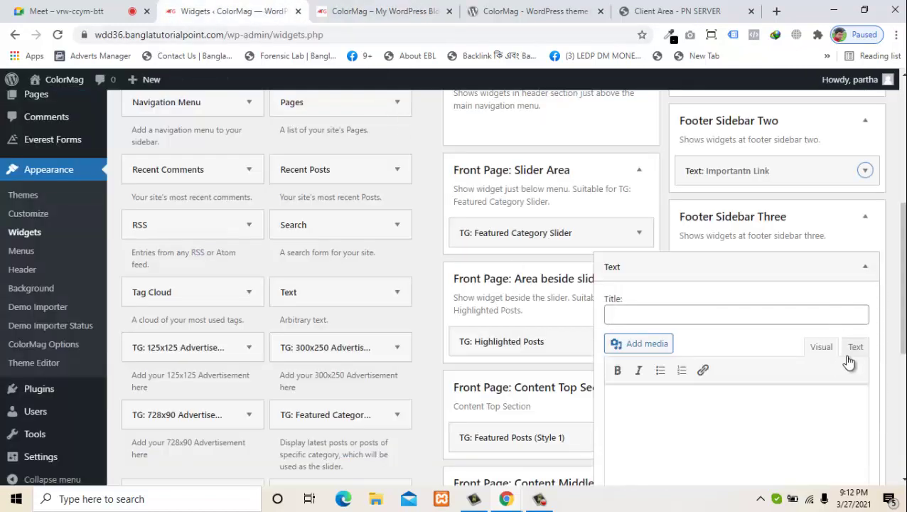
pyautogui.click(854, 349)
pyautogui.hotkey('ctrl', 'v')
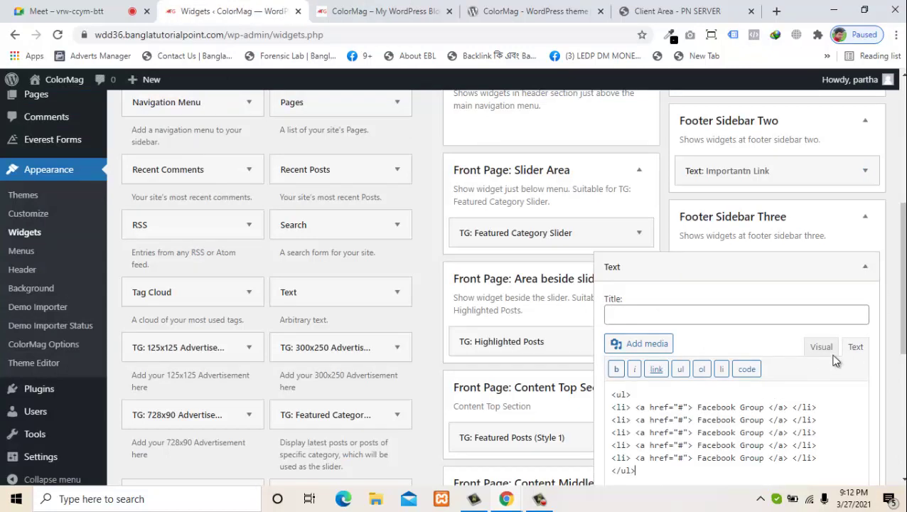
# - Title Footer Sidebar Three's Text widget "Top News Link", then save and collapse it
pyautogui.click(801, 320)
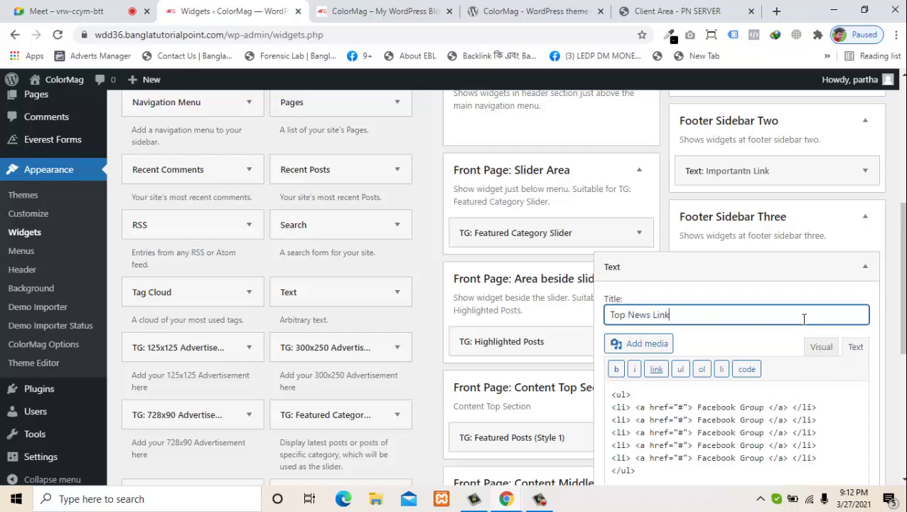
pyautogui.scroll(-4, 875, 320)
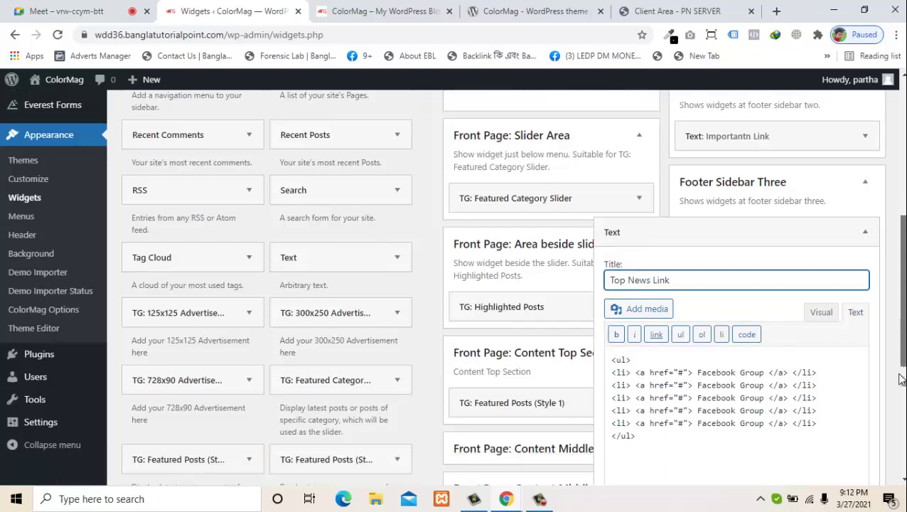
pyautogui.click(862, 262)
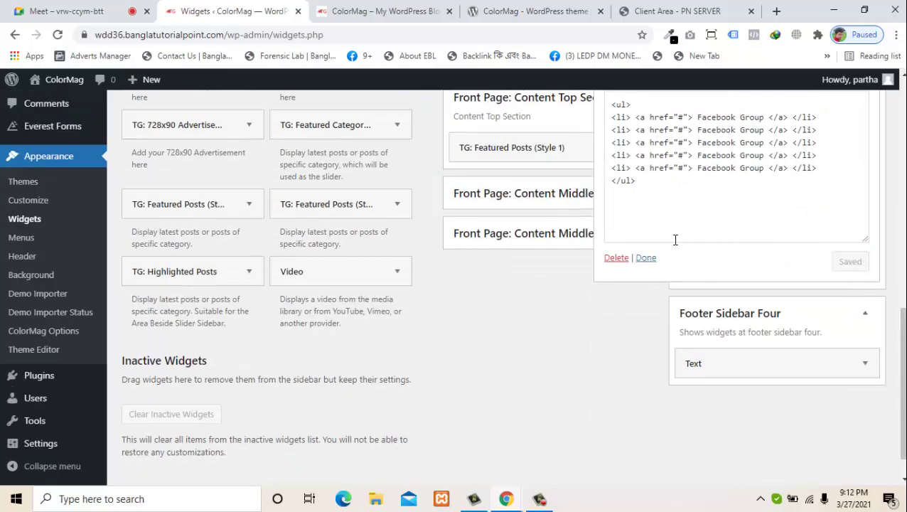
pyautogui.click(649, 259)
# - Delete the empty Text widget from Footer Sidebar Four
pyautogui.scroll(-5, 901, 288)
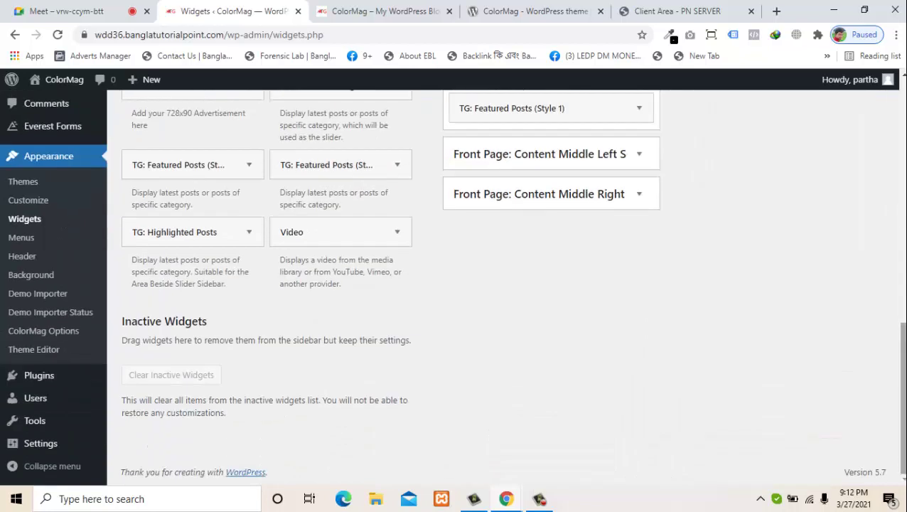
pyautogui.scroll(3, 900, 288)
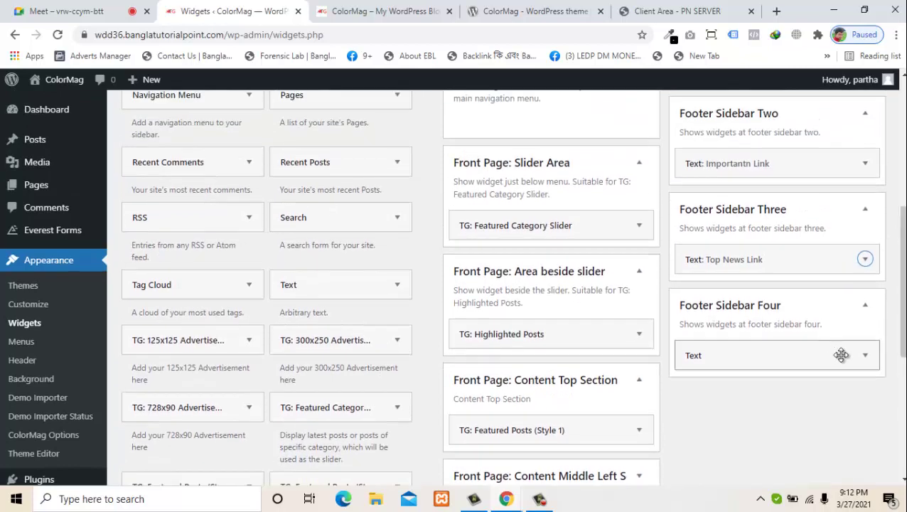
pyautogui.moveTo(902, 351); pyautogui.dragTo(903, 371)
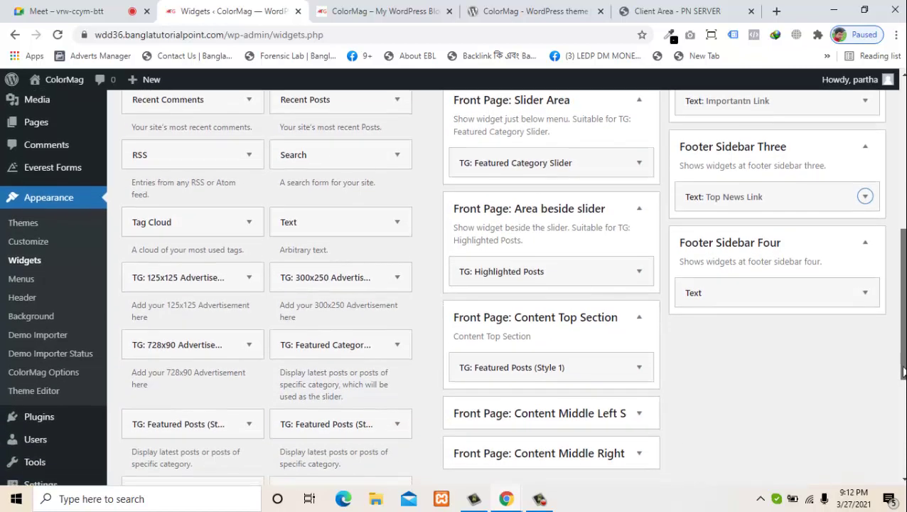
pyautogui.click(866, 294)
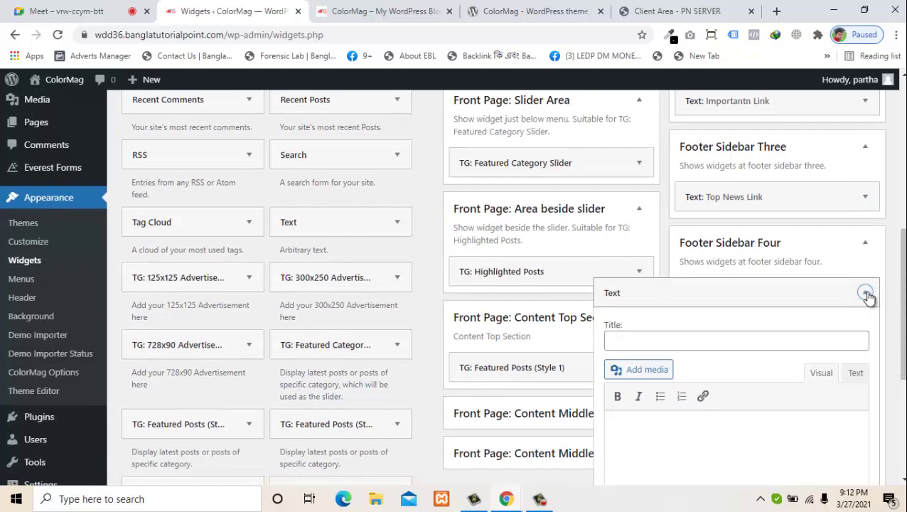
pyautogui.scroll(-3, 789, 407)
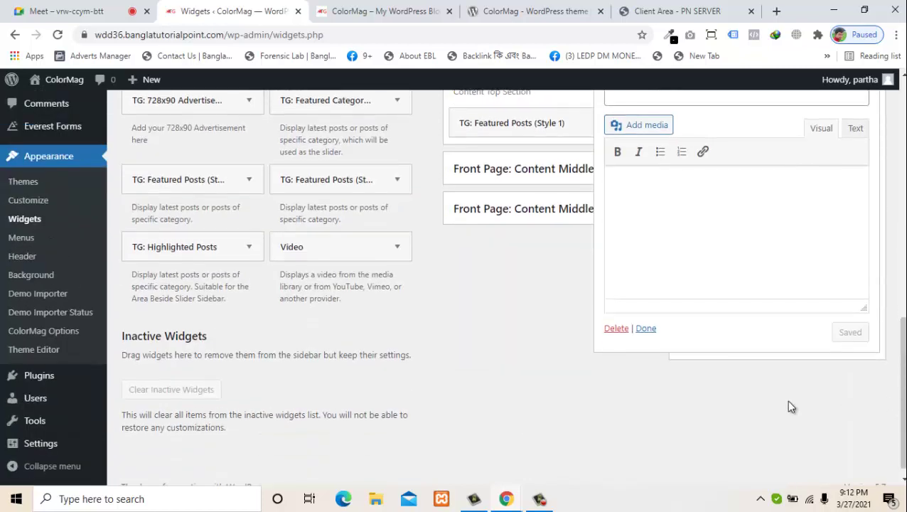
pyautogui.click(613, 334)
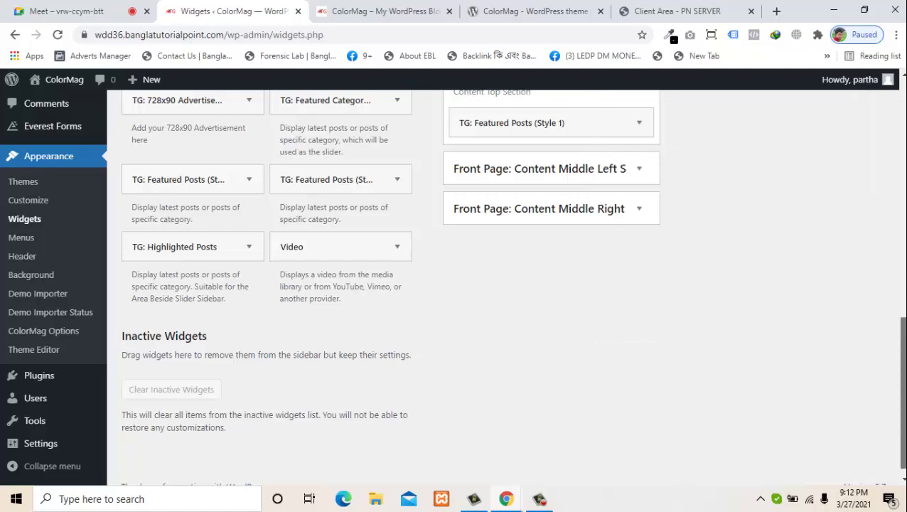
# - Add a Navigation Menu widget to Footer Sidebar Four
pyautogui.scroll(2, 893, 300)
pyautogui.moveTo(893, 301); pyautogui.dragTo(891, 198)
pyautogui.click(251, 195)
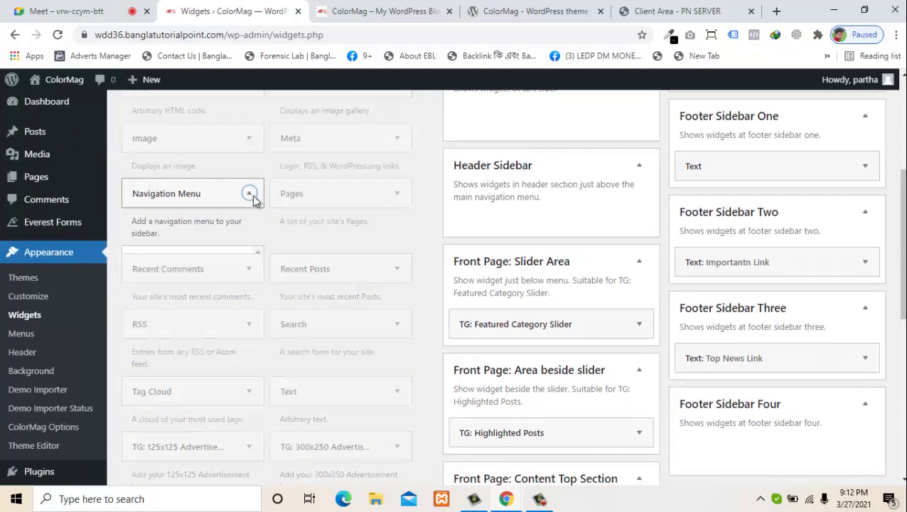
pyautogui.scroll(-5, 259, 178)
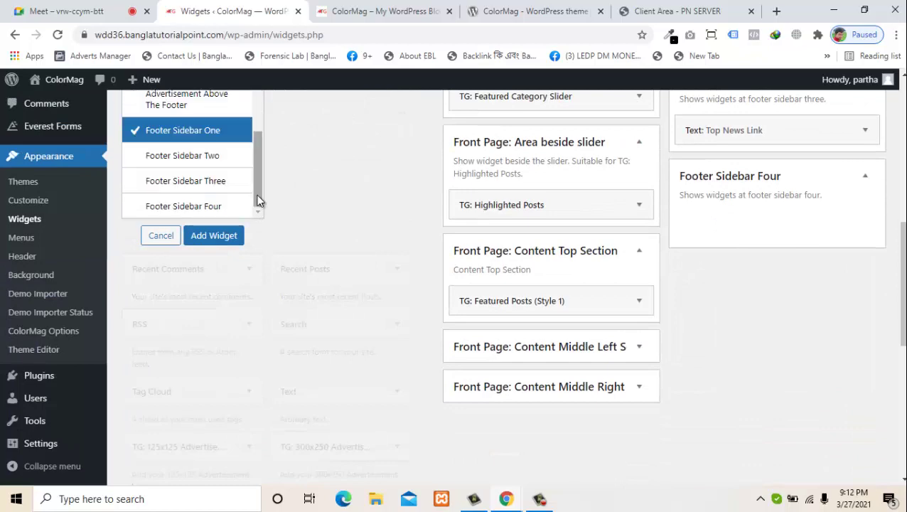
pyautogui.click(206, 209)
pyautogui.click(213, 237)
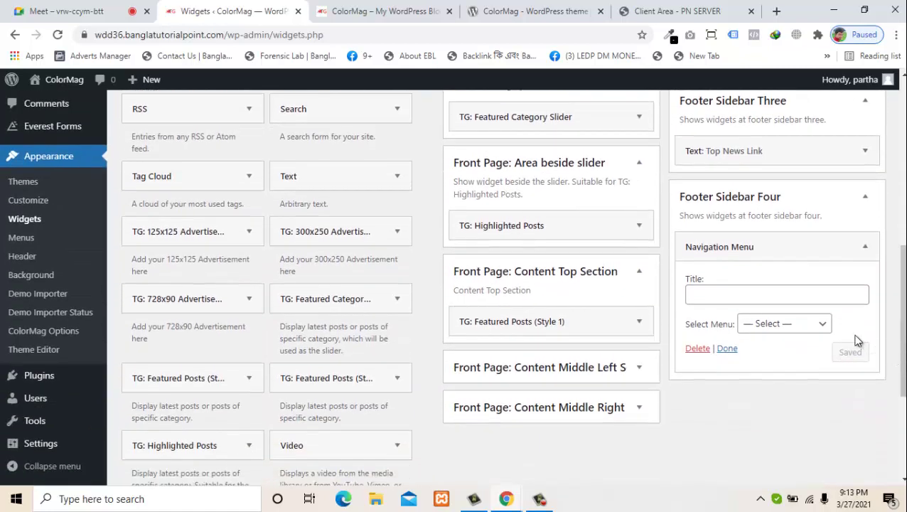
# - Assign the Premium Themes menu to the Navigation Menu widget, title it "TOP New Link", and save and collapse it
pyautogui.click(809, 325)
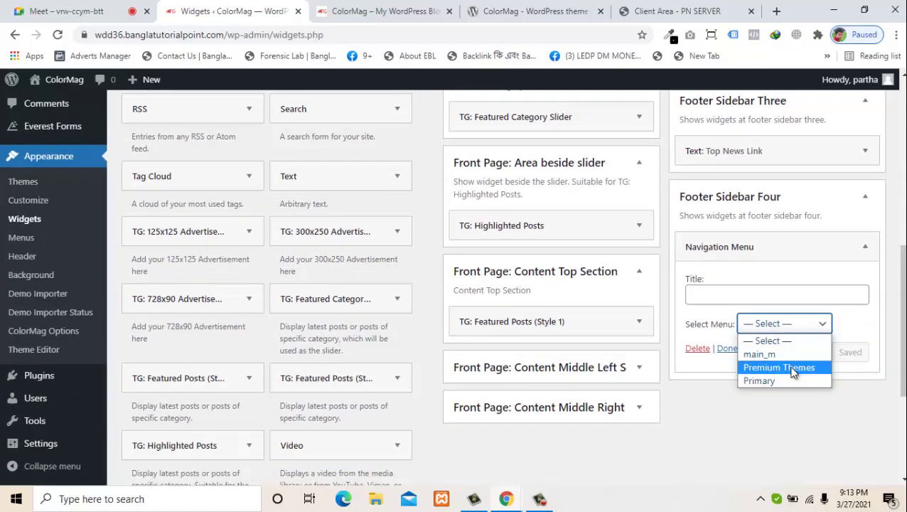
pyautogui.click(795, 368)
pyautogui.click(761, 299)
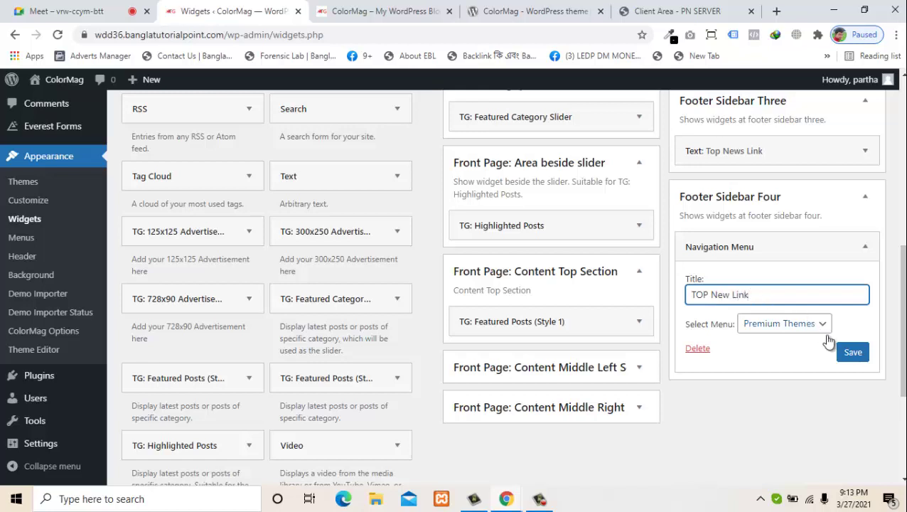
pyautogui.click(852, 353)
pyautogui.click(732, 349)
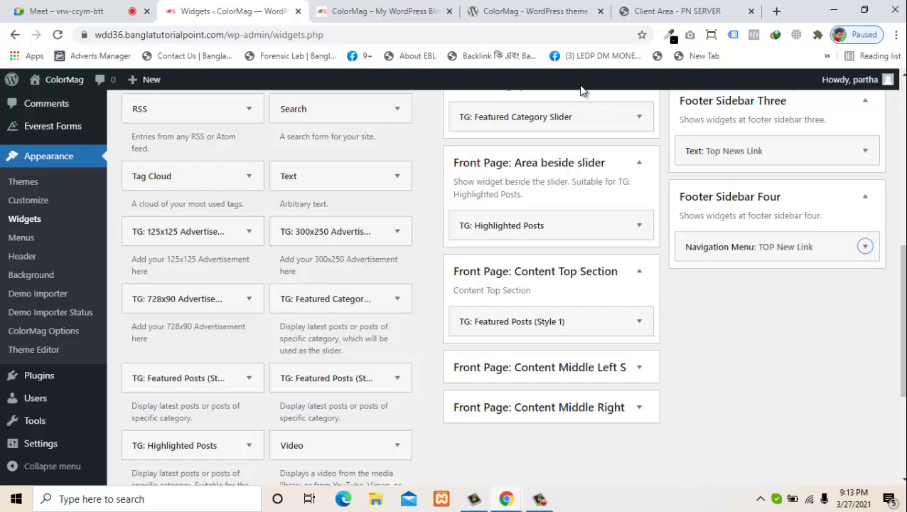
# - Review the footer columns and the rest of the front page on the live site
pyautogui.click(384, 11)
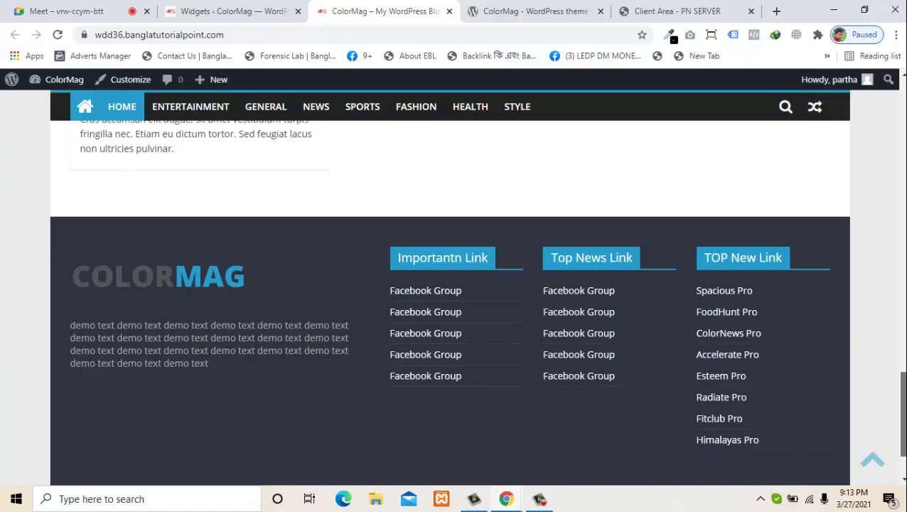
pyautogui.moveTo(903, 413); pyautogui.dragTo(903, 112)
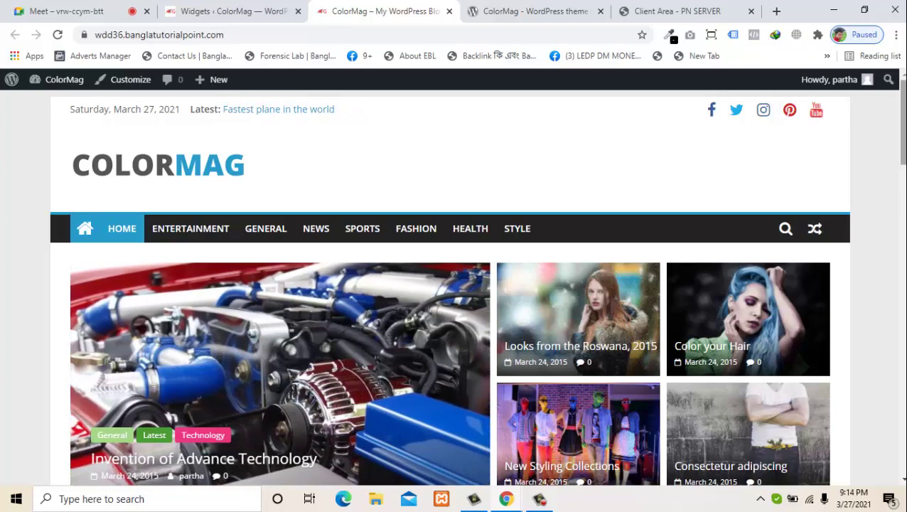
pyautogui.scroll(-15, 450, 285)
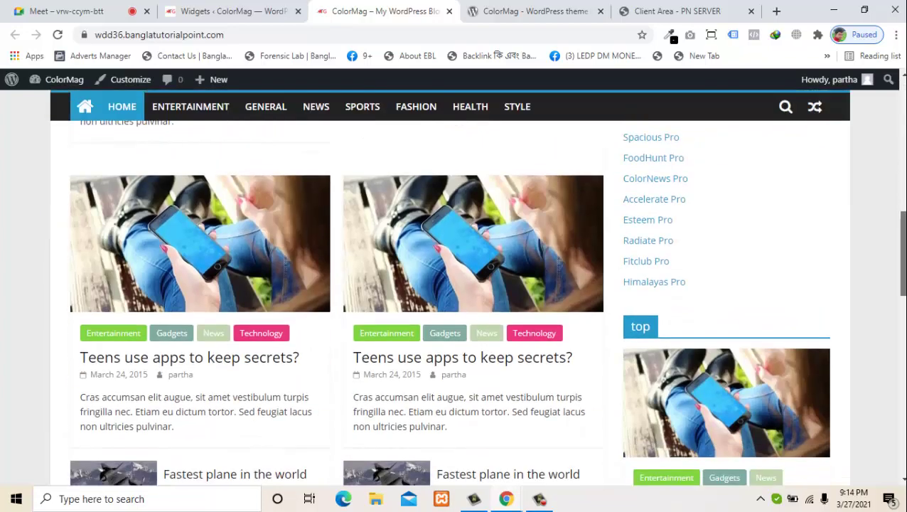
pyautogui.scroll(15, 896, 138)
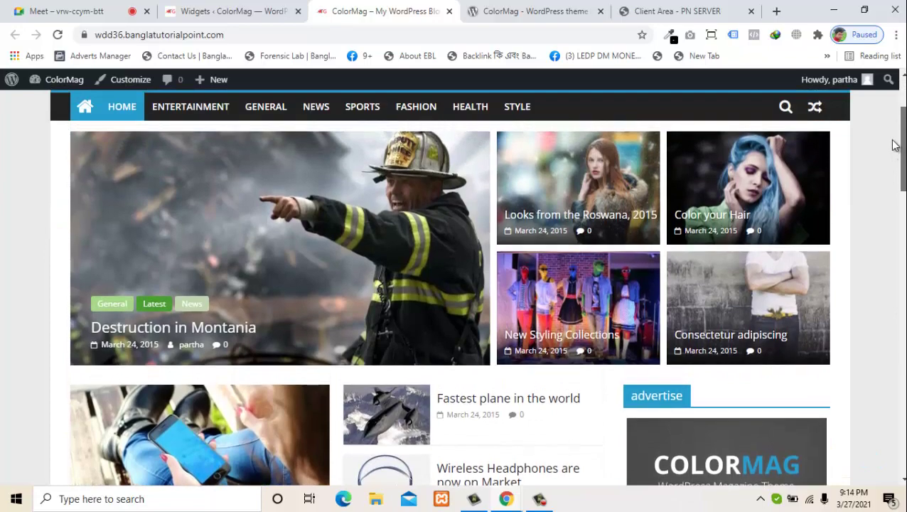
pyautogui.scroll(2, 896, 126)
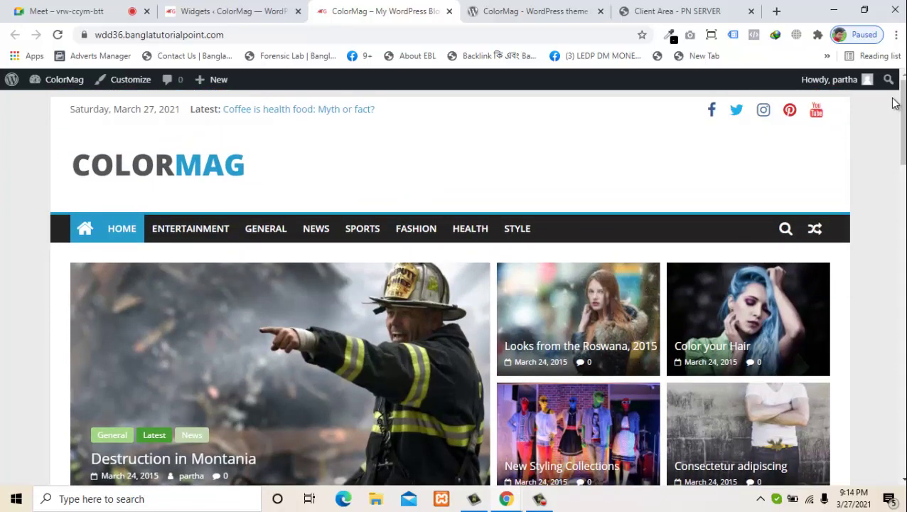